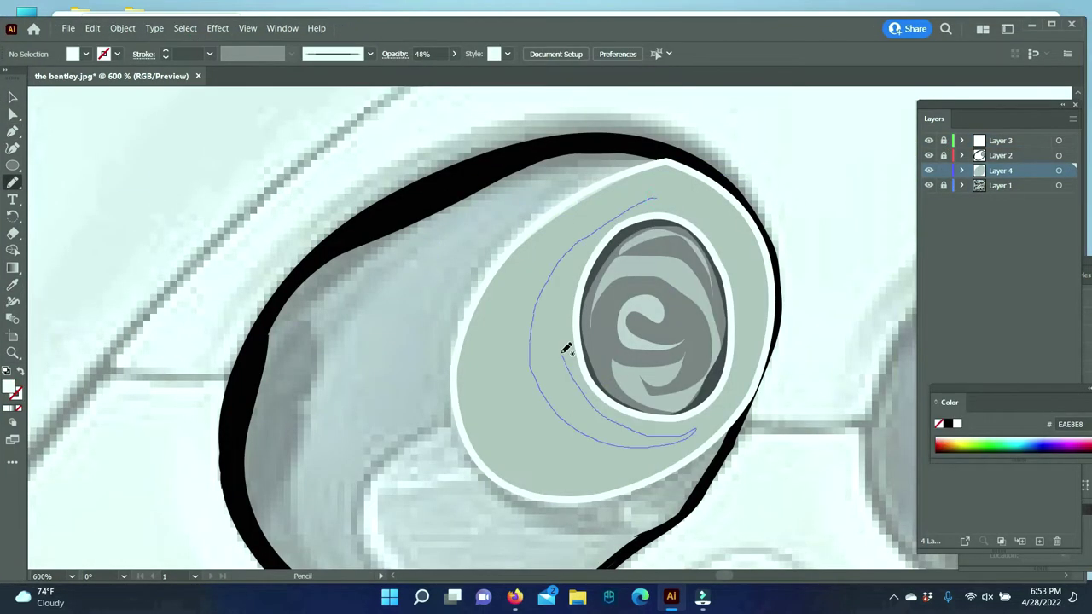
- Close the pale crescent and draw a dark grey 302E2E rim along the lens edge
left_click_drag(565, 348, 672, 200)
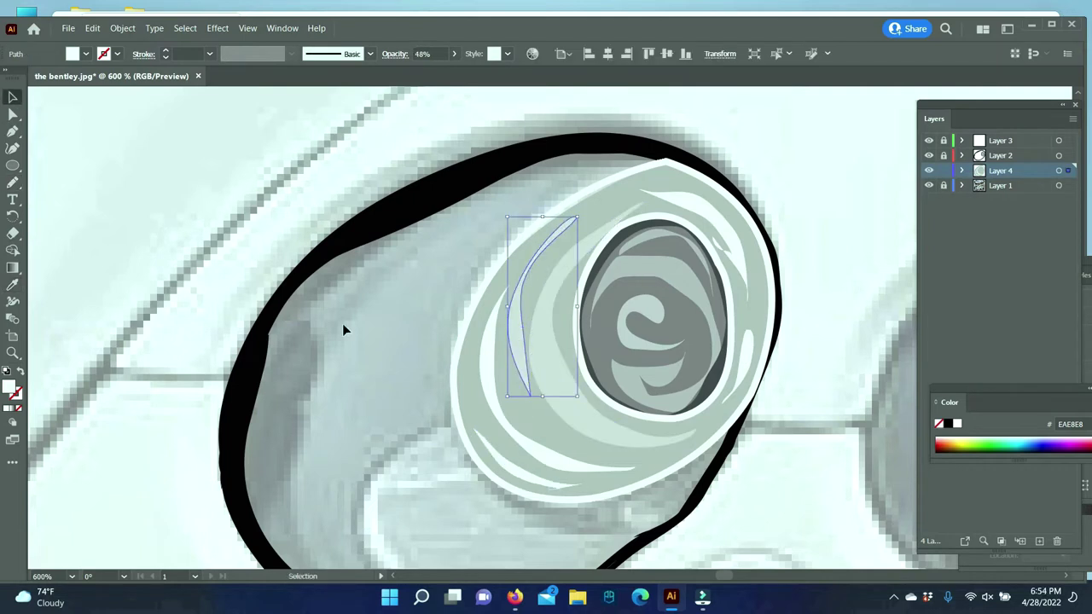
left_click(614, 123)
key("n")
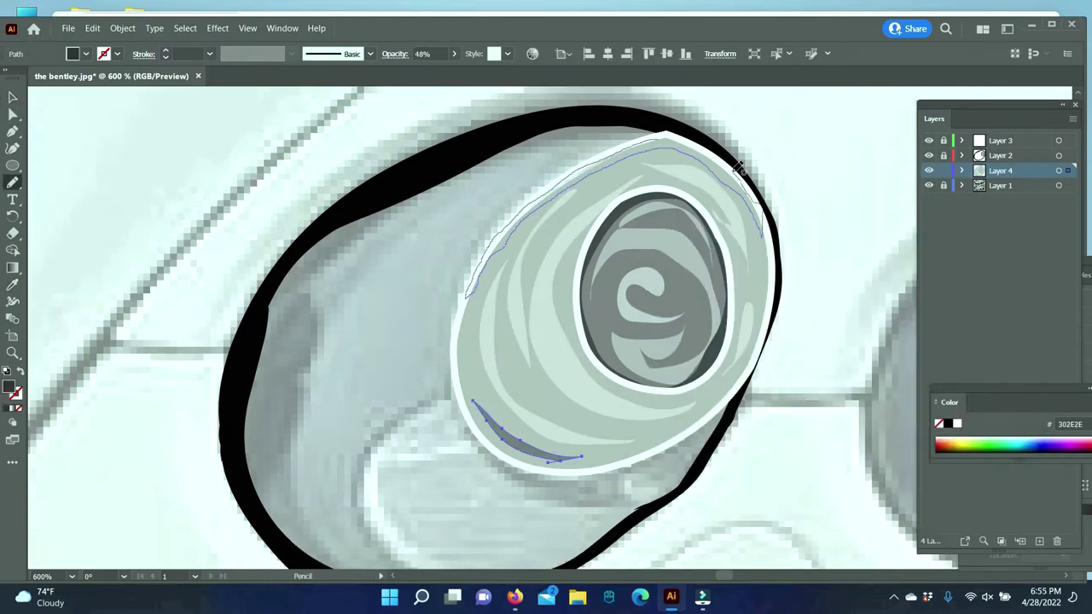
left_click_drag(739, 167, 751, 204)
scroll(597, 341, "down", 3)
left_click_drag(468, 337, 568, 381)
left_click_drag(696, 346, 735, 300)
scroll(735, 300, "up", 3)
left_click_drag(749, 335, 762, 173)
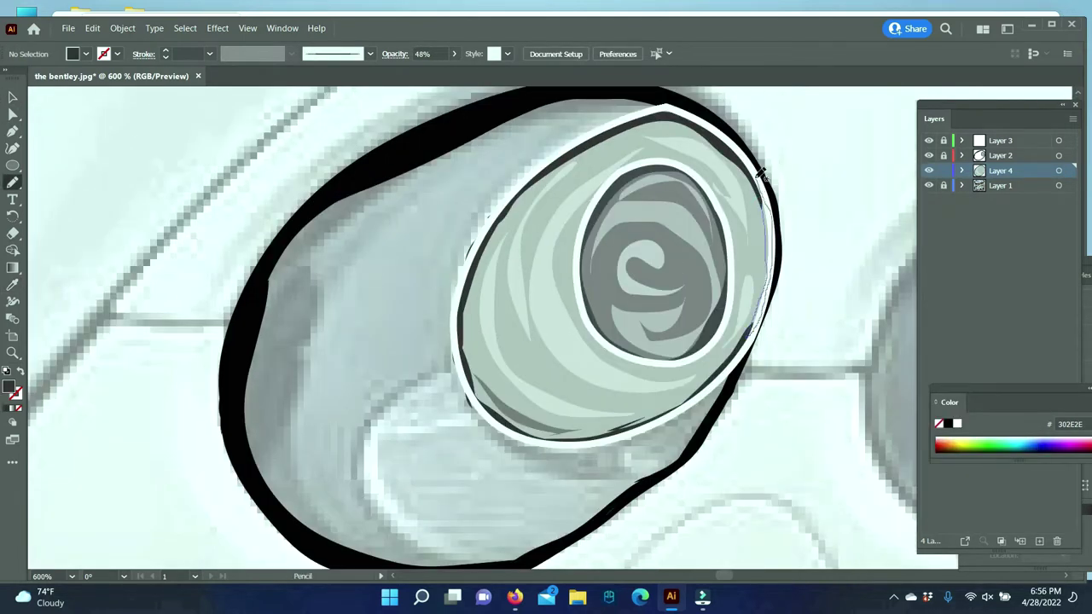
left_click(13, 182)
- Outline the headlight's lower lobe with the Pen tool
key("v")
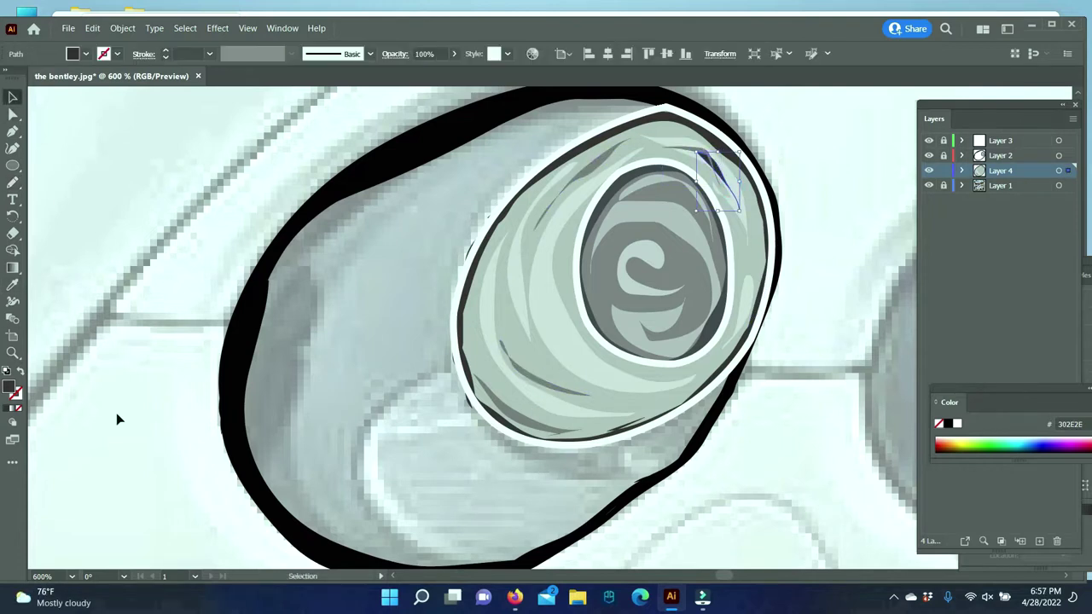
key("p")
scroll(529, 281, "down", 5)
scroll(341, 409, "up", 5)
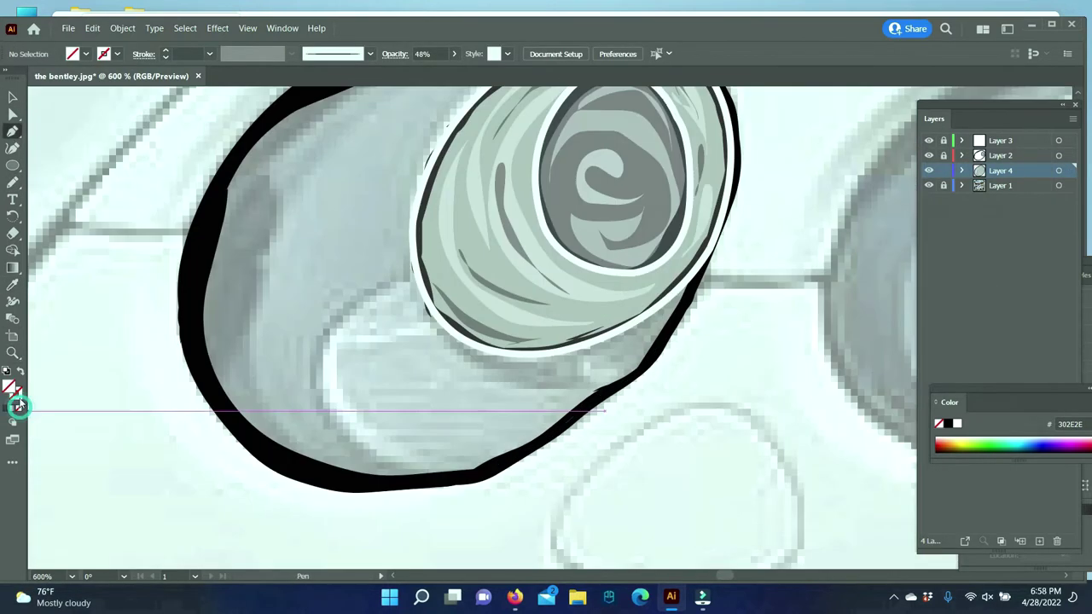
left_click(587, 399)
left_click(575, 353)
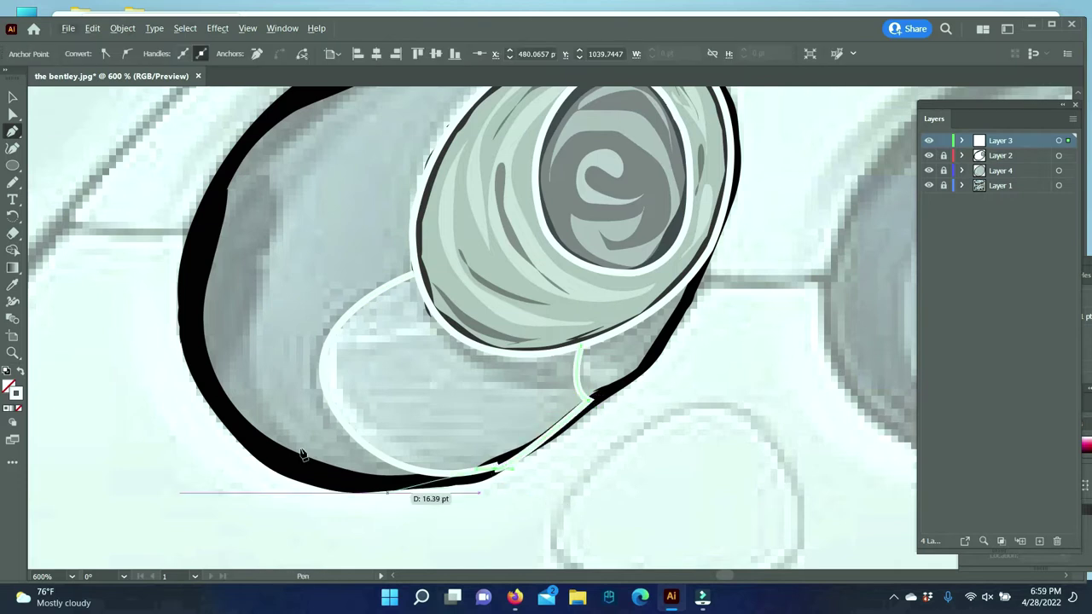
key("ctrl+shift+a")
key("n")
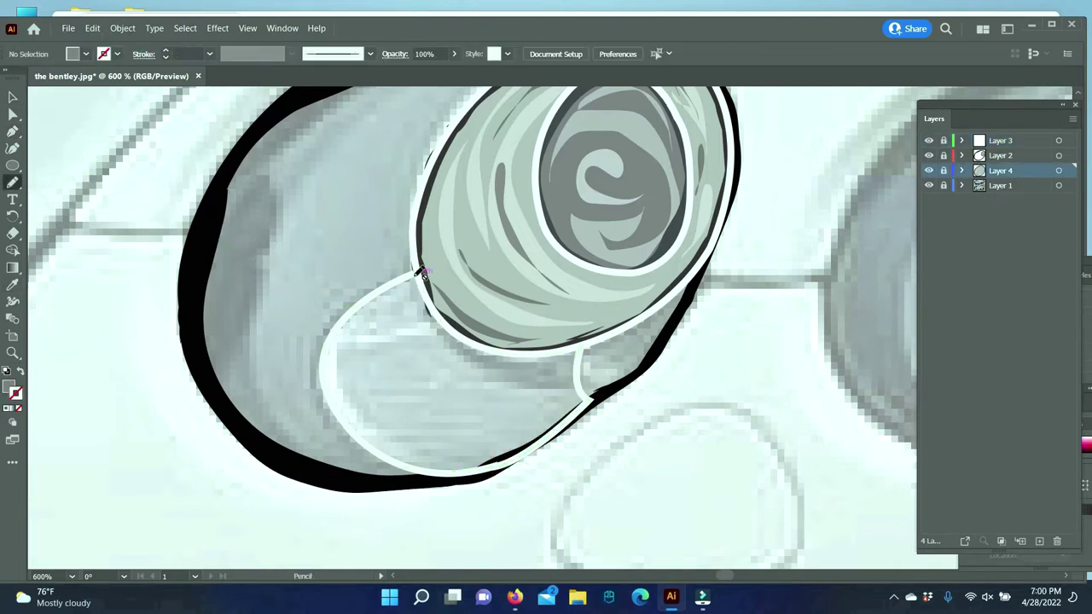
- Add a dark grey shape along the lower edge and a lighter 41%-opacity streak on the lobe
left_click_drag(680, 290, 416, 274)
double_click(12, 388)
left_click(992, 278)
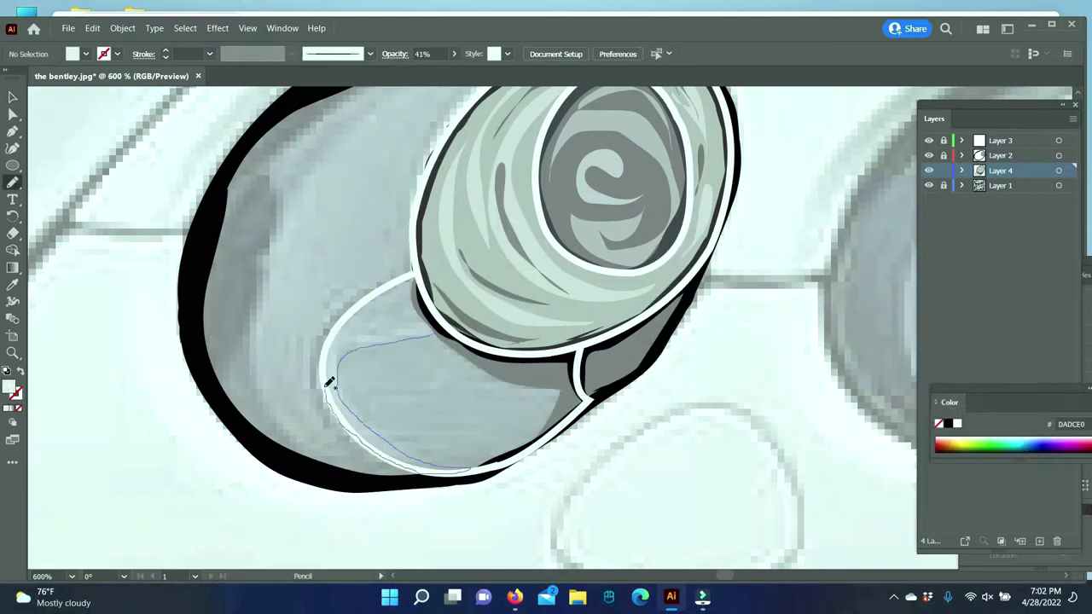
key("4")
key("1")
left_click_drag(378, 383, 367, 386)
- Give the lower-lobe streaks pale grey DADCE0 at 57% opacity
key("i")
left_click(387, 337)
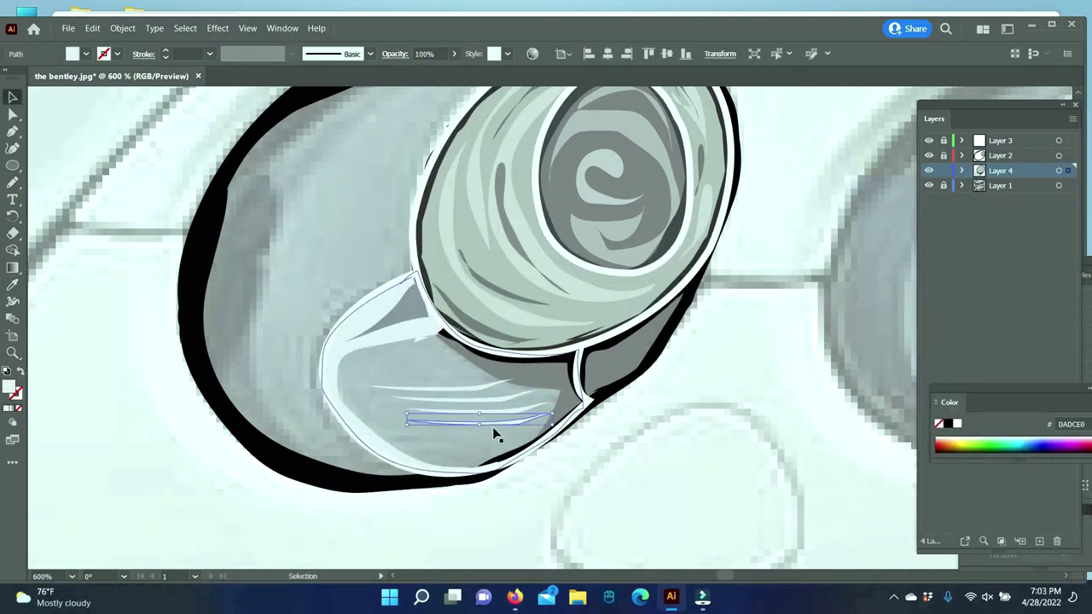
left_click_drag(500, 402, 471, 436)
right_click(471, 427)
key("Escape")
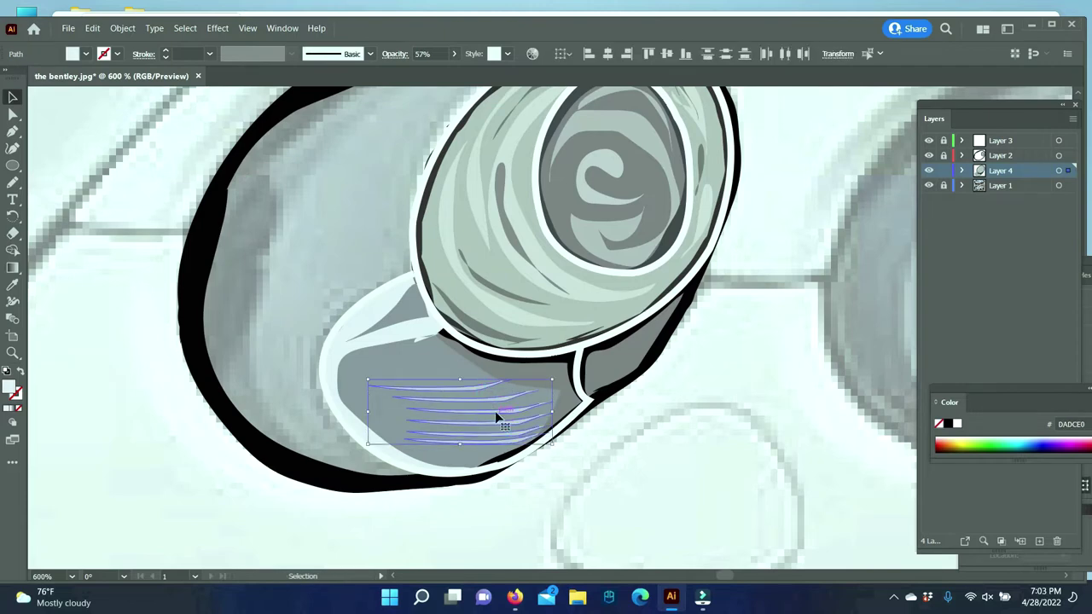
key("ctrl+shift+a")
- Zoom out and redraw the headlight's grey 777676 shading shape
key("z")
key("ctrl+1")
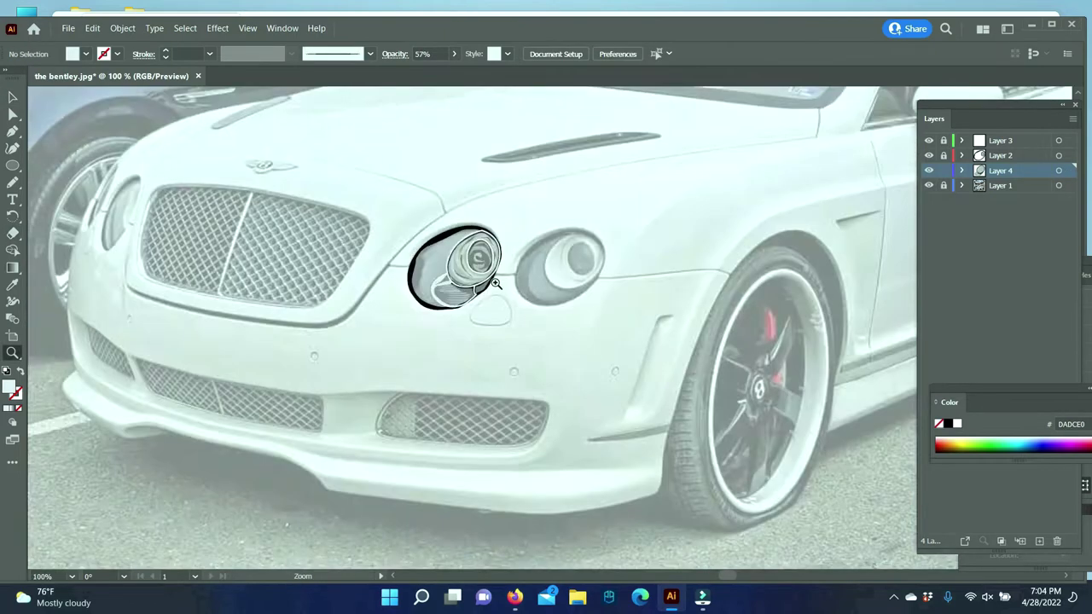
scroll(496, 284, "up", 4)
key("n")
right_click(293, 261)
key("Escape")
left_click_drag(278, 283, 315, 452)
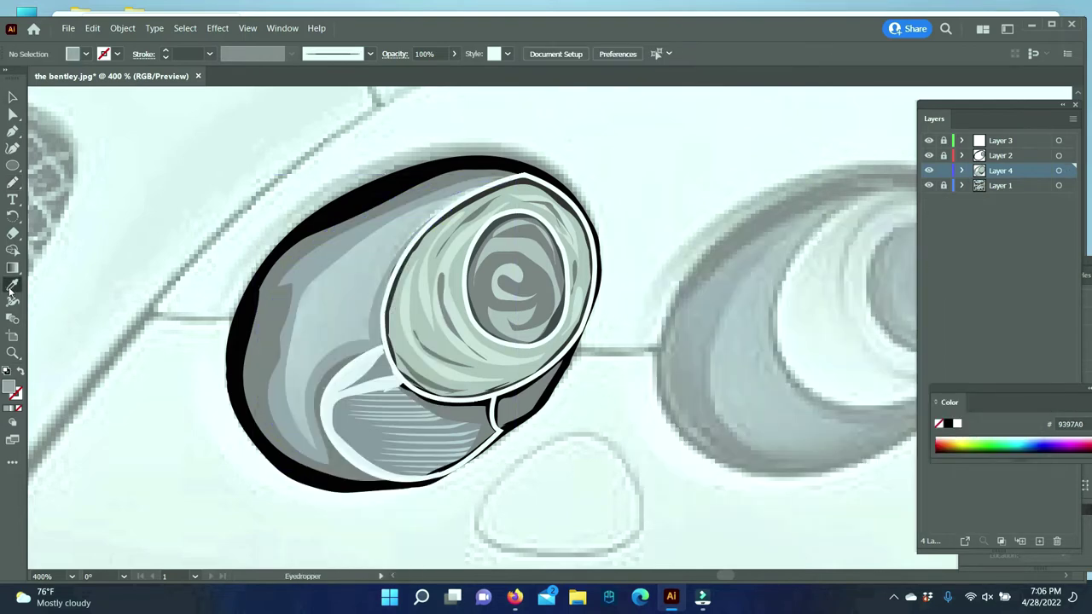
key("v")
key("ctrl+shift+a")
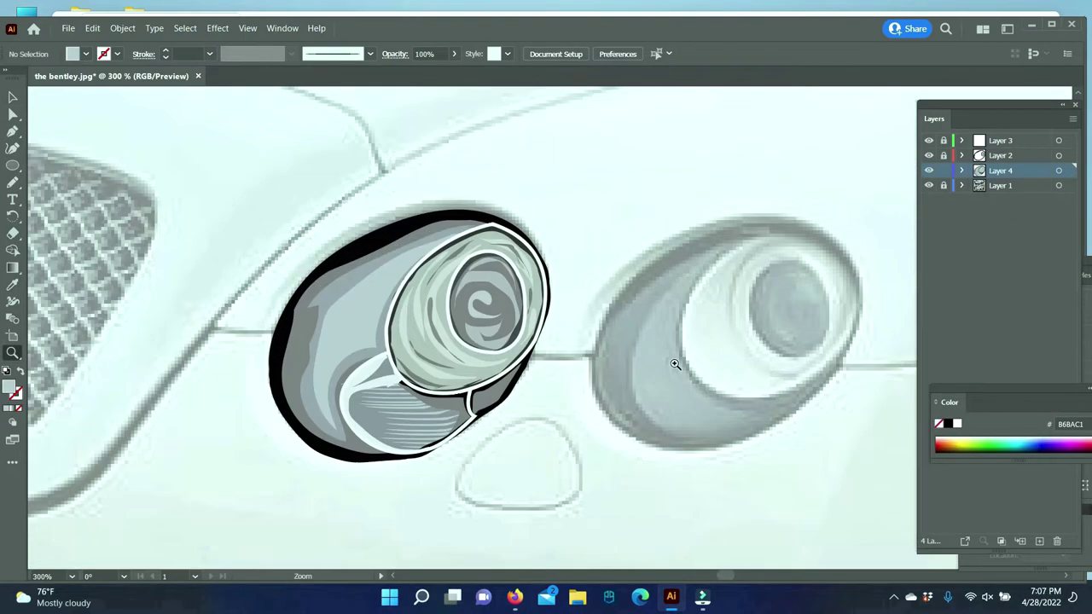
- Pencil a thick black rim around the right headlight on Layer 2
left_click(1000, 156)
key("b")
left_click(209, 53)
key("n")
left_click_drag(606, 500, 659, 209)
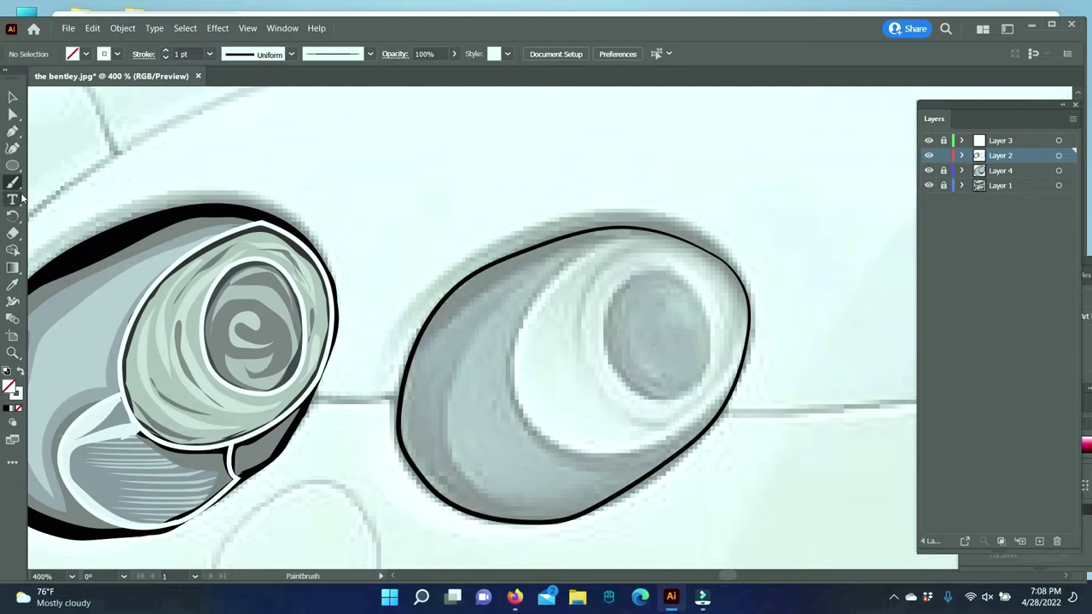
left_click_drag(744, 306, 748, 324)
scroll(519, 427, "down", 3)
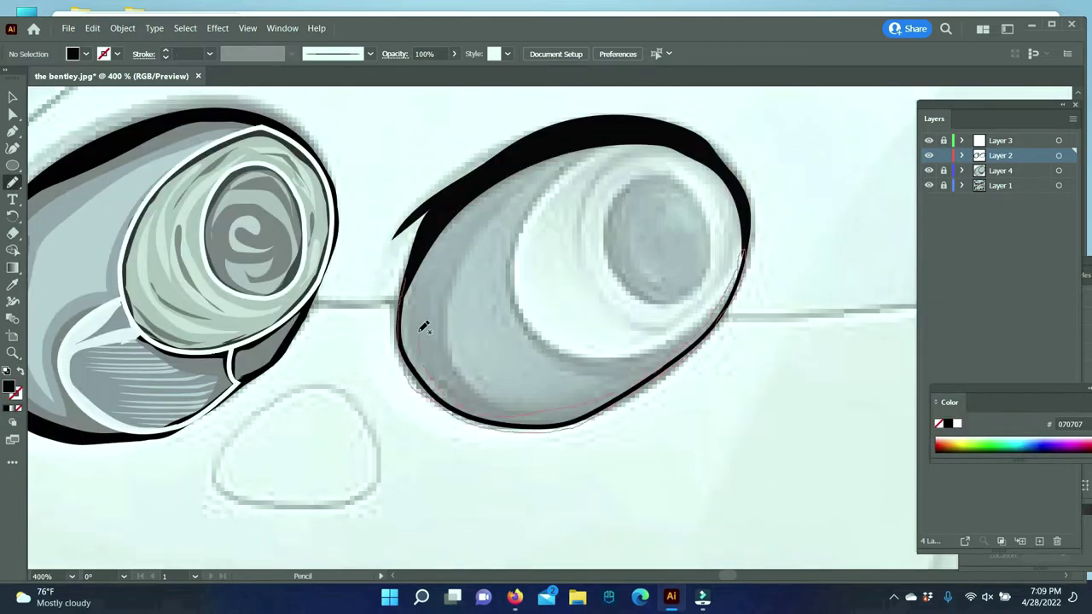
left_click_drag(423, 327, 417, 256)
- Pen a closed inner ring path around the lens on Layer 3
left_click(999, 140)
key("p")
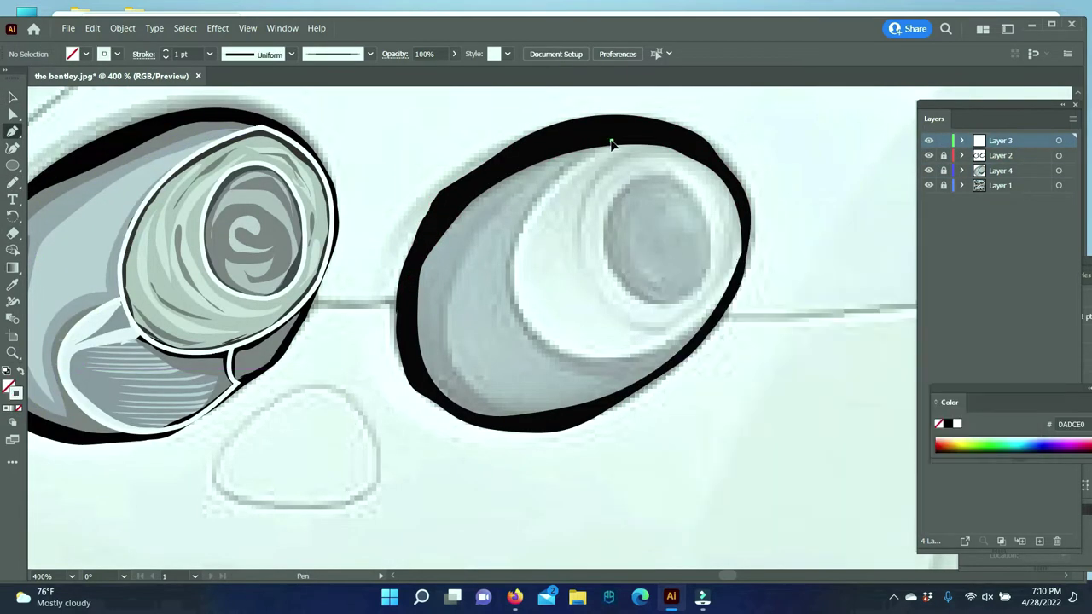
left_click(611, 145)
left_click_drag(735, 266, 839, 114)
left_click_drag(612, 145, 612, 304)
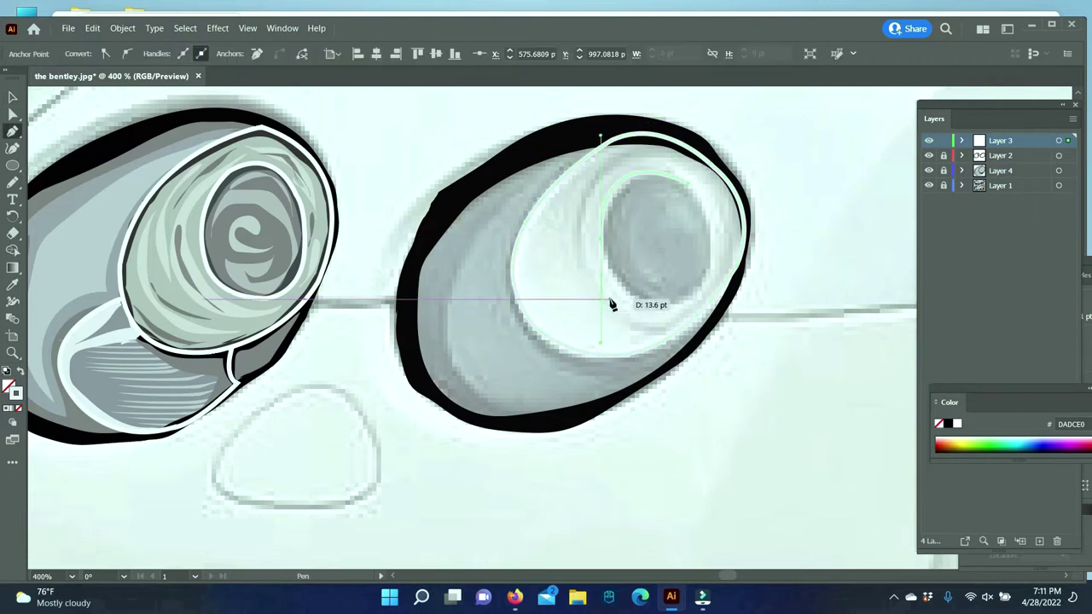
- Fill the ring light grey E1E2E5 and the iris circle with a pale 48%-opacity fill
double_click(12, 388)
left_click(995, 275)
key("ctrl+shift+a")
key("i")
left_click(596, 209)
left_click(717, 270, "ctrl")
key("i")
left_click(738, 247)
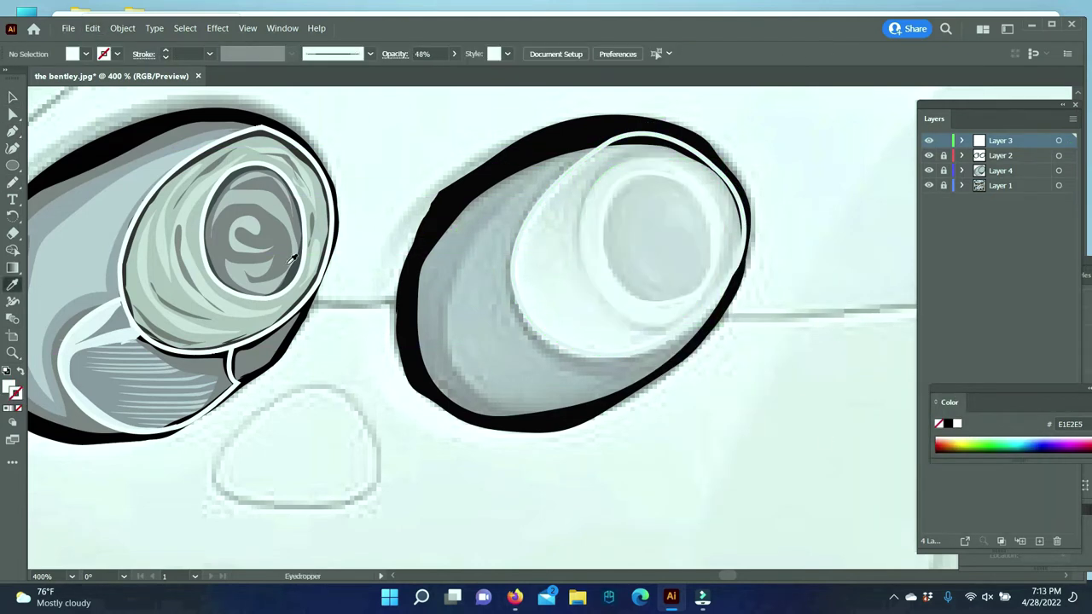
- Set the white inner ellipse's fill, then draw the pale iris swirl on Layer 4
key("v")
double_click(13, 388)
left_click(992, 275)
left_click(605, 198)
left_click(696, 388)
left_click_drag(638, 222, 641, 226)
- Pencil a black crescent around the iris's left side
key("v")
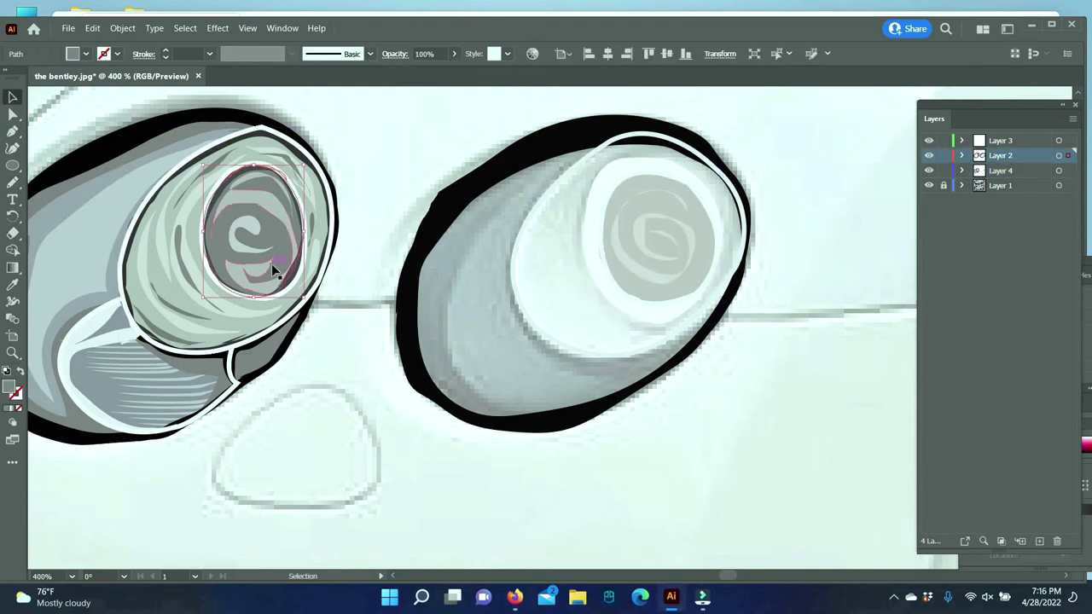
key("n")
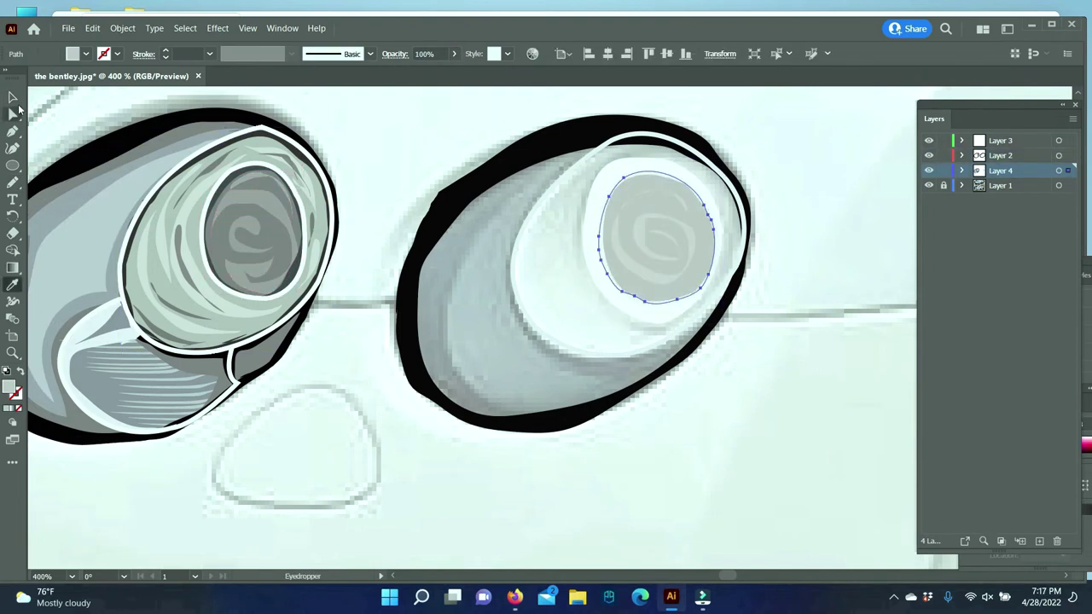
left_click_drag(674, 181, 680, 292)
left_click_drag(590, 196, 695, 284)
right_click(597, 214)
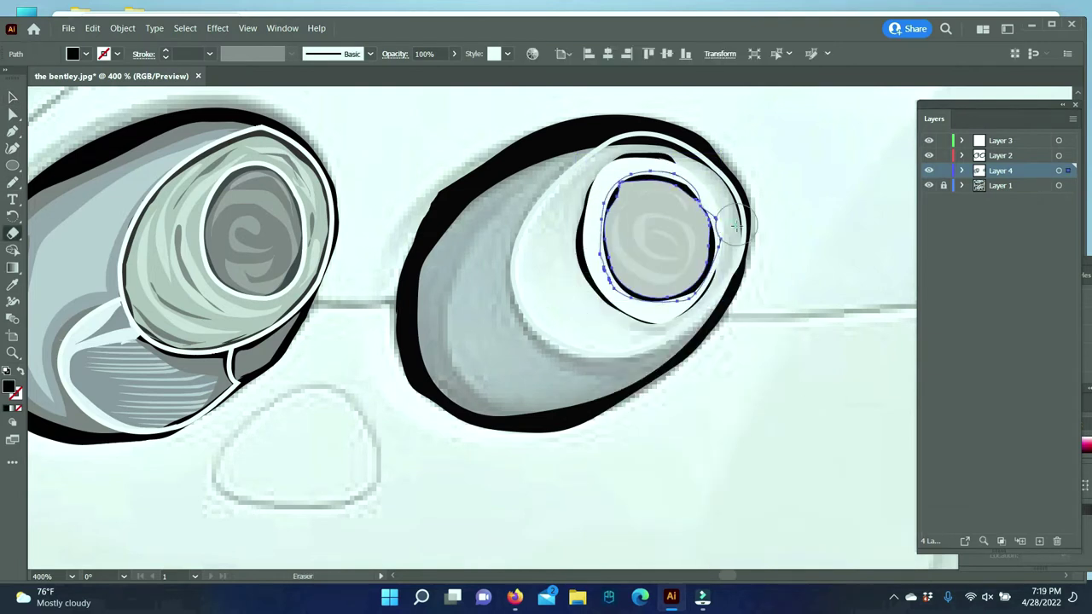
- Give the left iris a lighter sampled grey and draw the grey-green fill behind the right iris
left_click(285, 205)
key("i")
left_click(192, 305)
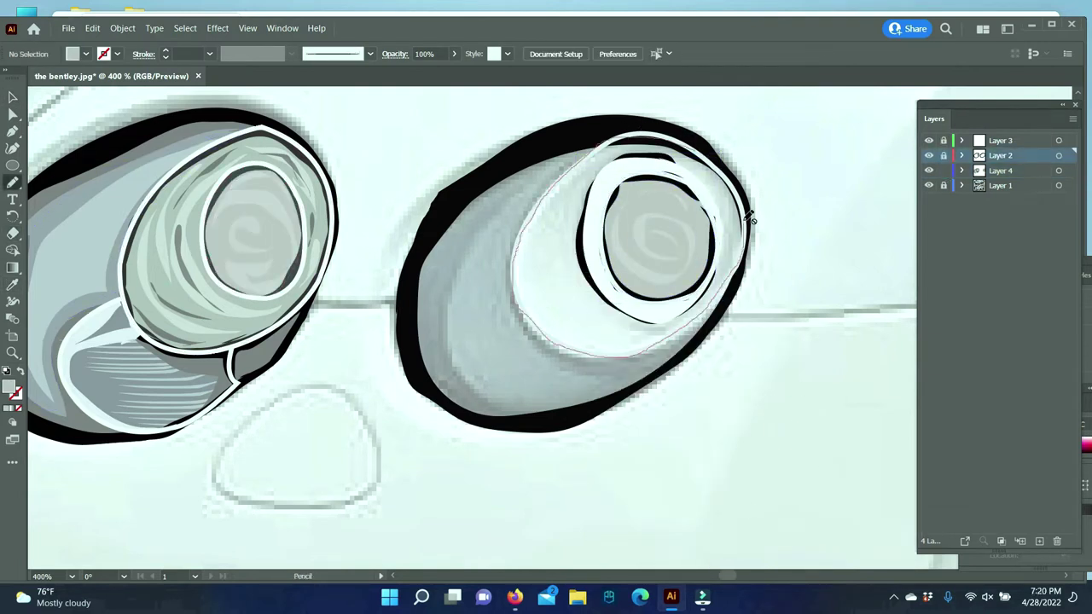
left_click_drag(749, 220, 747, 213)
left_click(999, 170)
key("v")
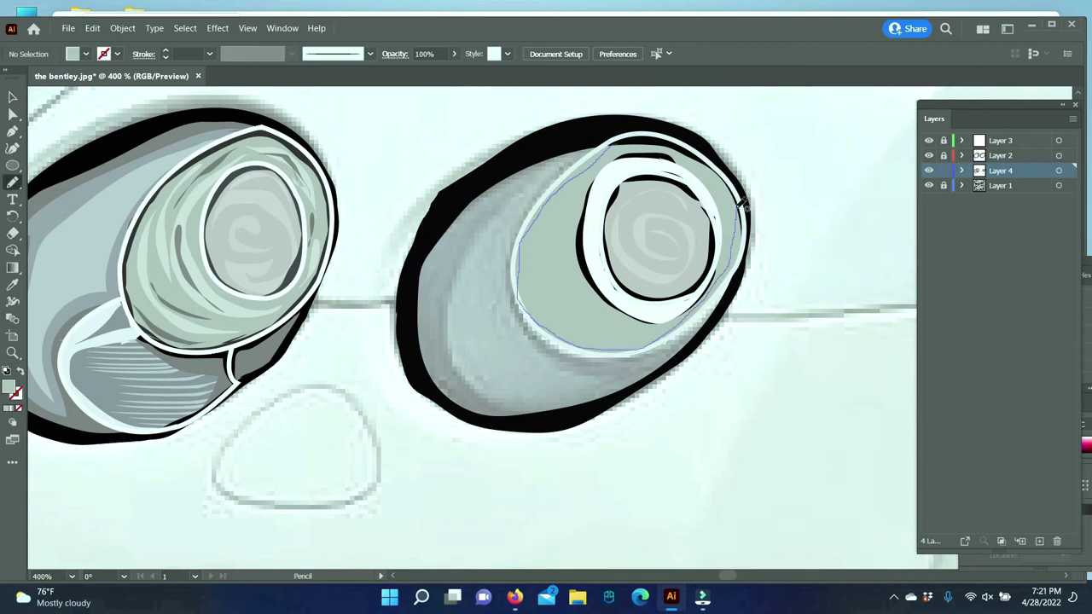
left_click(894, 287)
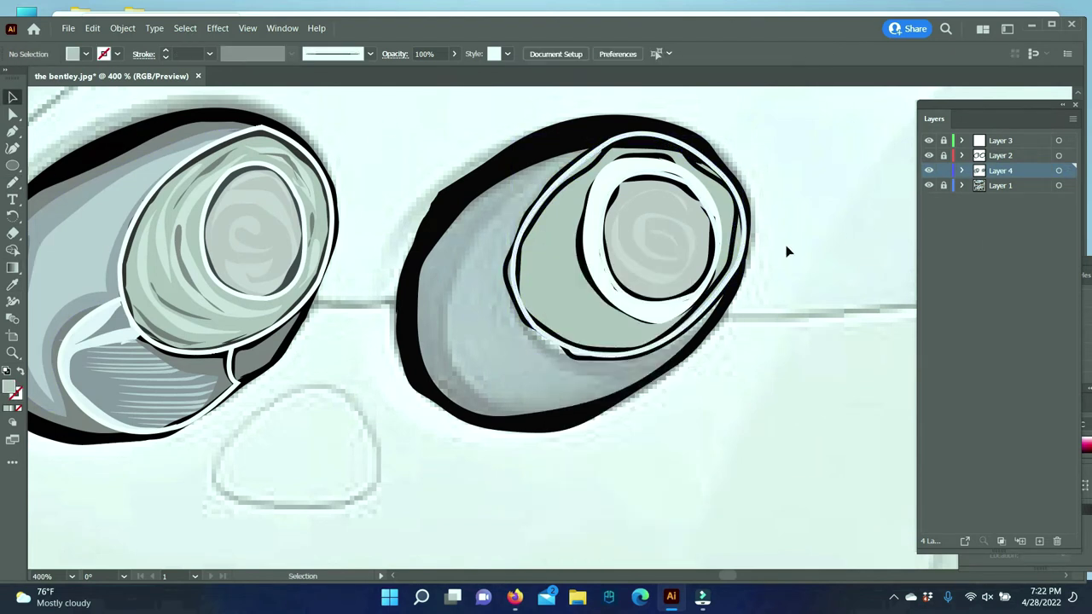
- Draw the black-and-white outline, a pale shading stroke and a white ring around the iris
key("n")
left_click_drag(732, 288, 785, 281)
key("shift+x")
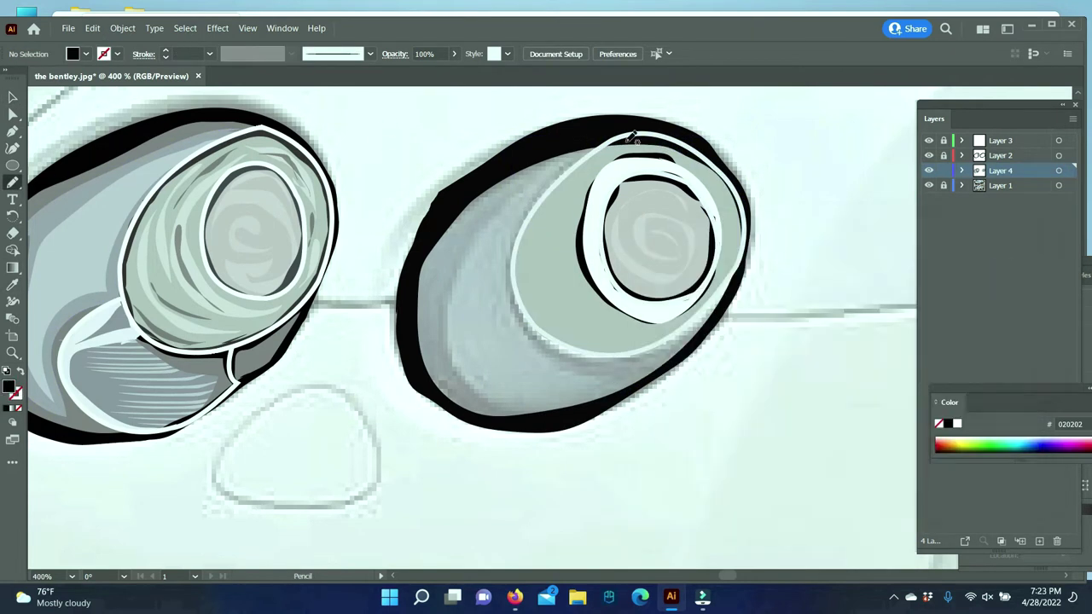
left_click_drag(623, 386, 618, 391)
left_click_drag(589, 335, 631, 341)
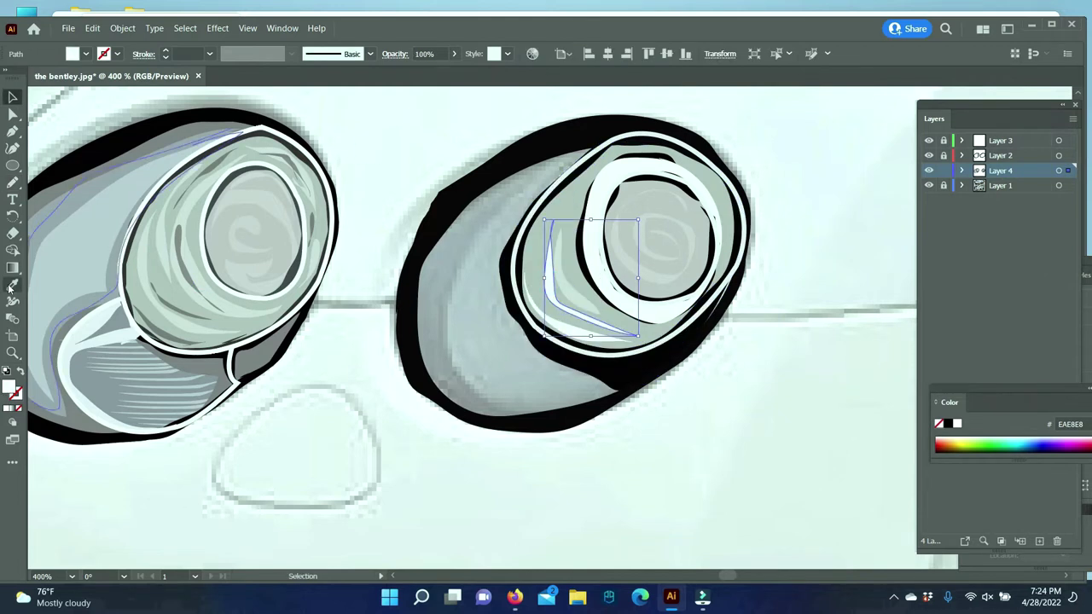
left_click_drag(746, 204, 743, 210)
- Sample a colour and draw another white ring around the right headlight's iris
key("i")
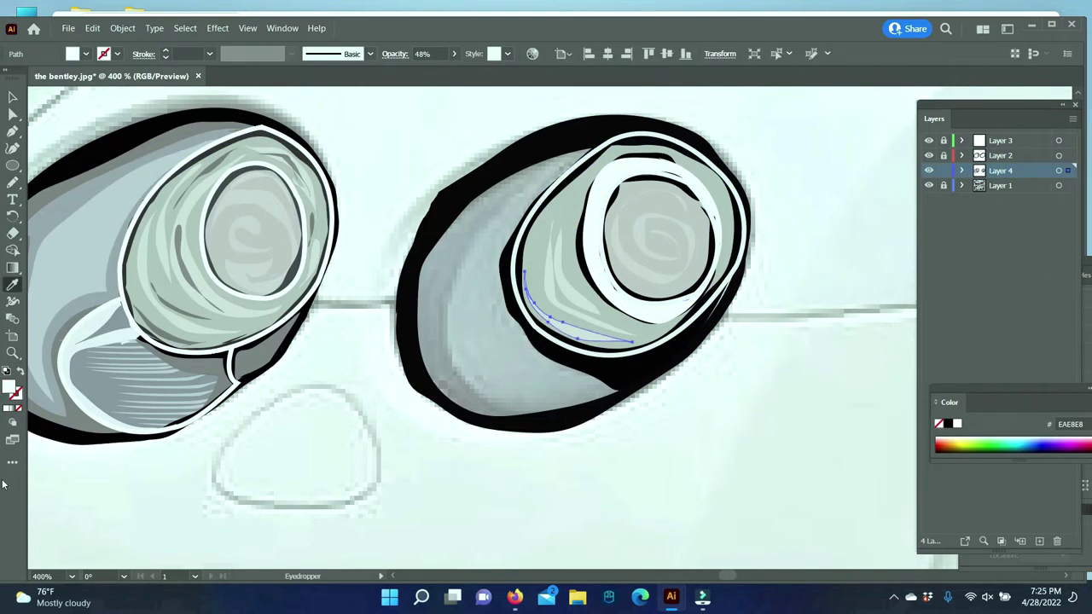
left_click_drag(612, 198, 722, 233)
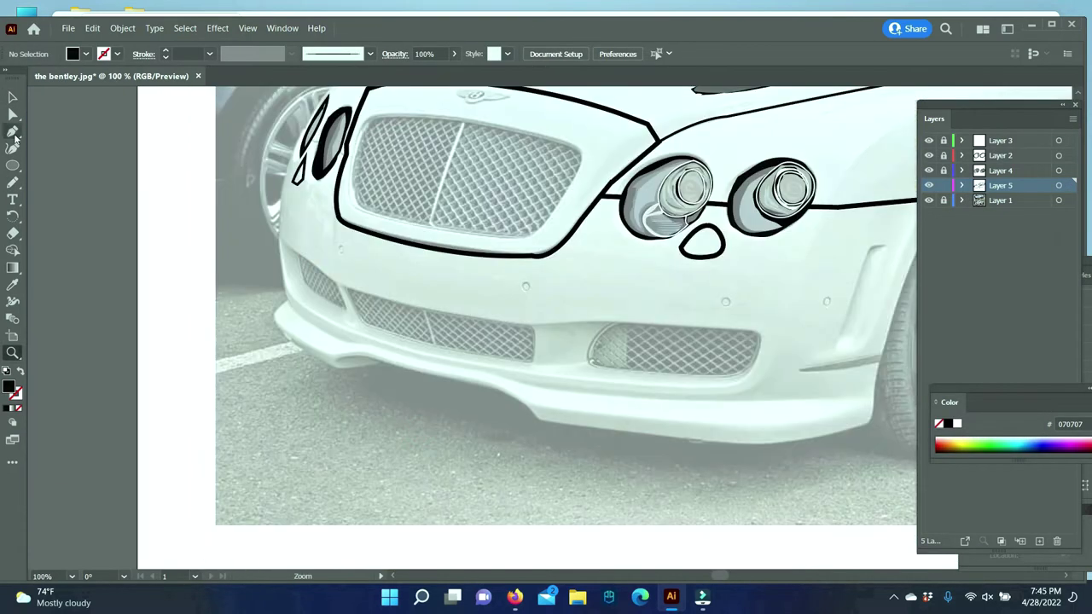
- Trace the left and right lower grille panel outlines with the Pen tool
left_click(12, 131)
left_click(280, 241)
left_click_drag(340, 288, 343, 311)
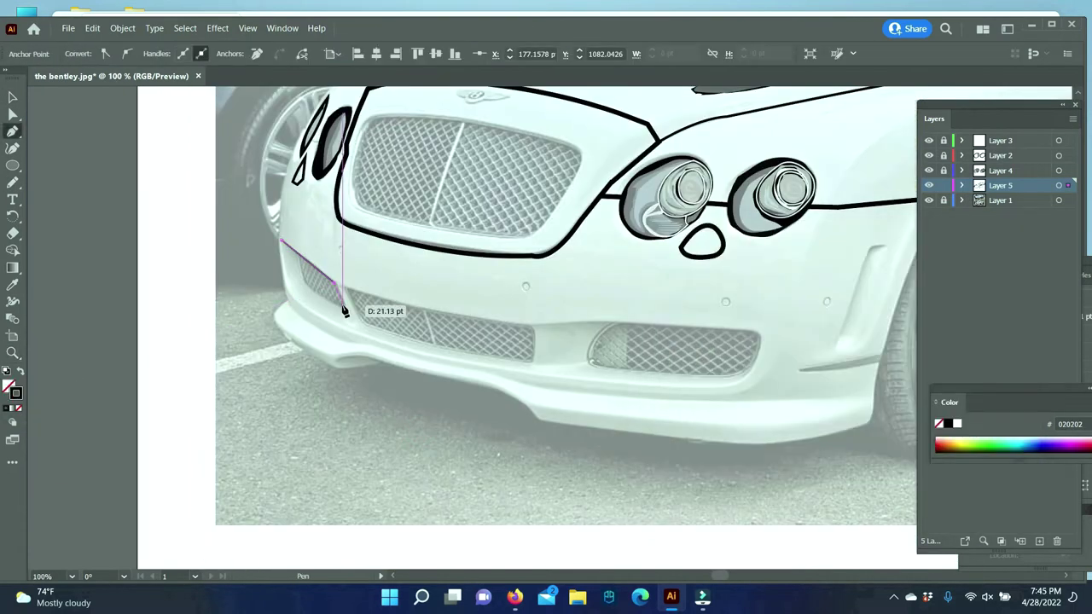
left_click(344, 288)
left_click(358, 322)
left_click(430, 345)
left_click_drag(528, 362, 530, 368)
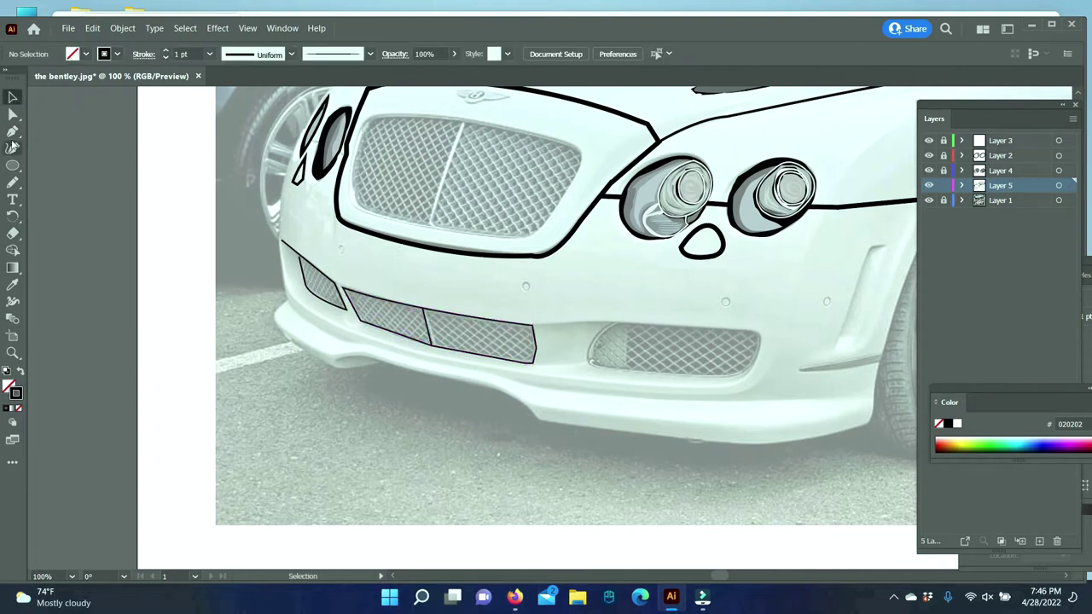
left_click(587, 365)
scroll(426, 256, "up", 3)
left_click(331, 141)
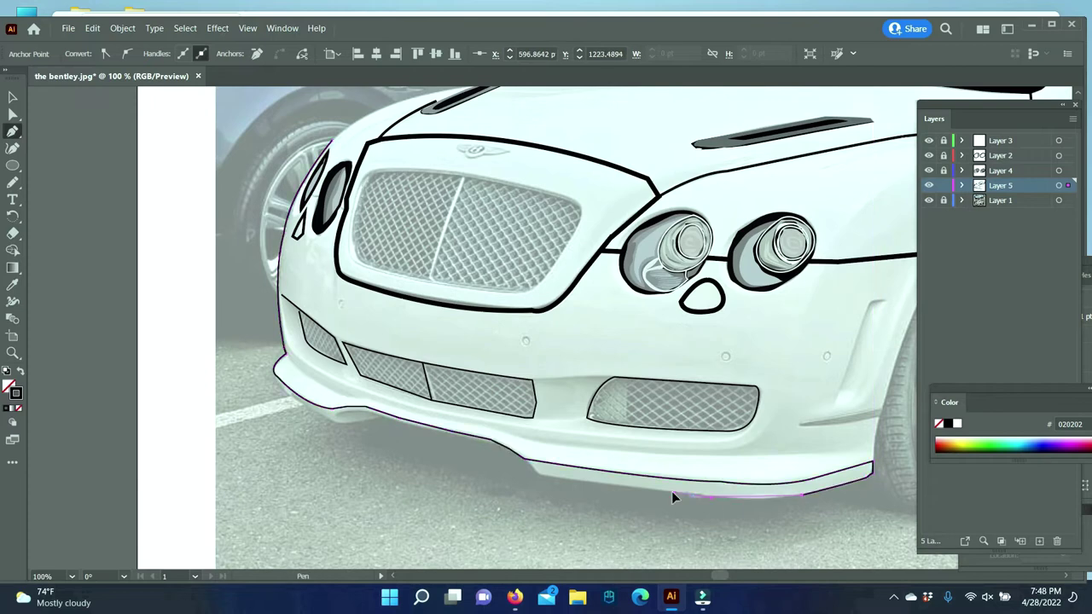
left_click(92, 29)
- Close a black wedge shape along the lower bumper edge
left_click(13, 182)
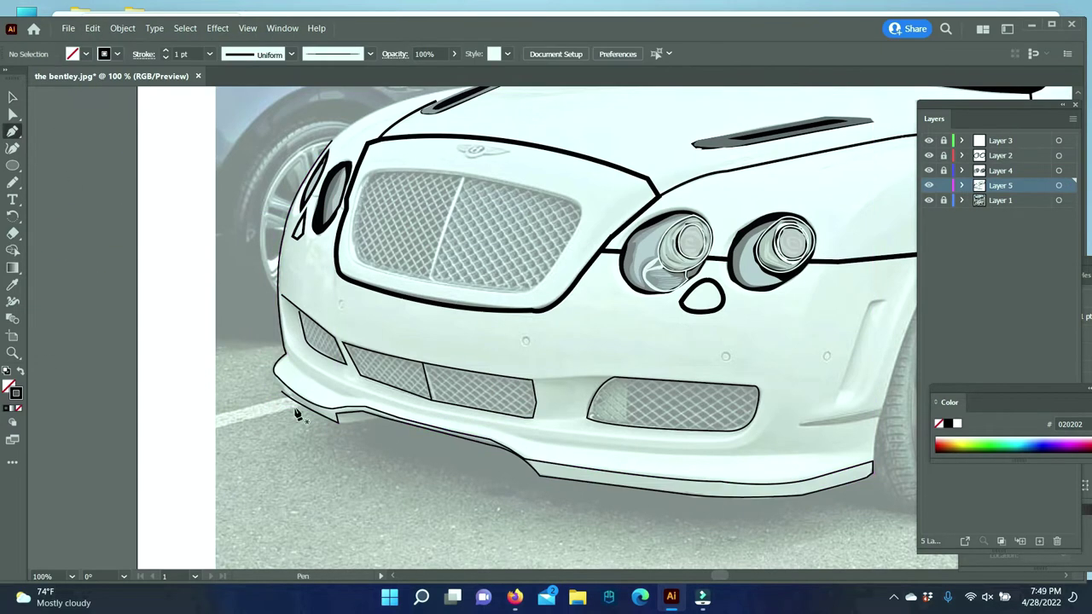
scroll(295, 409, "up", 5)
scroll(469, 324, "down", 3)
scroll(653, 529, "right", 5)
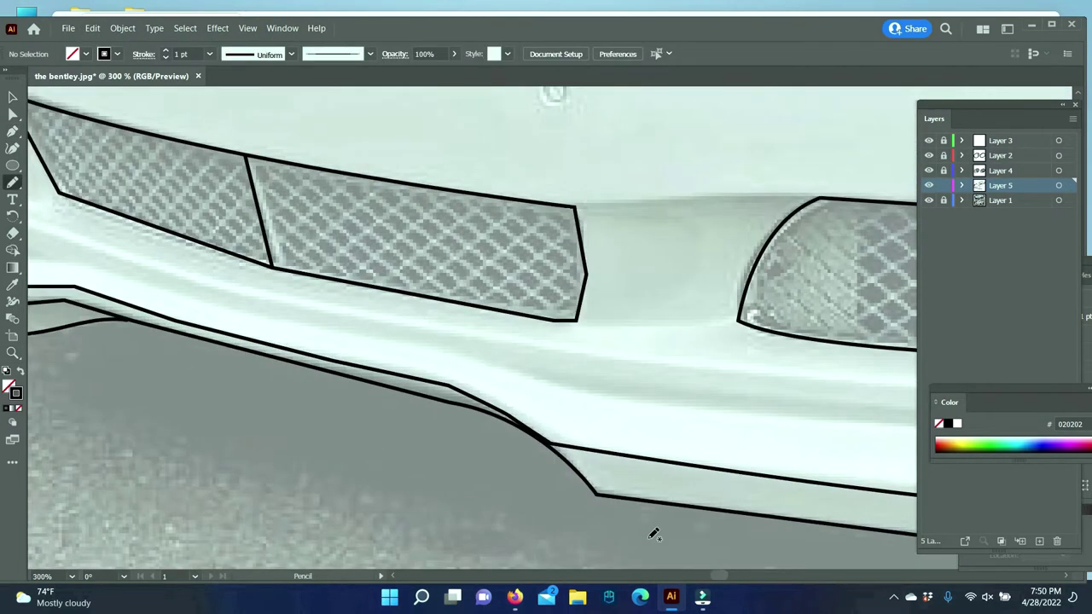
scroll(606, 346, "right", 5)
key("p")
left_click(747, 295)
left_click(503, 341)
key("v")
- Set the small sensor circles' stroke to black in the Color Picker
scroll(527, 240, "up", 5)
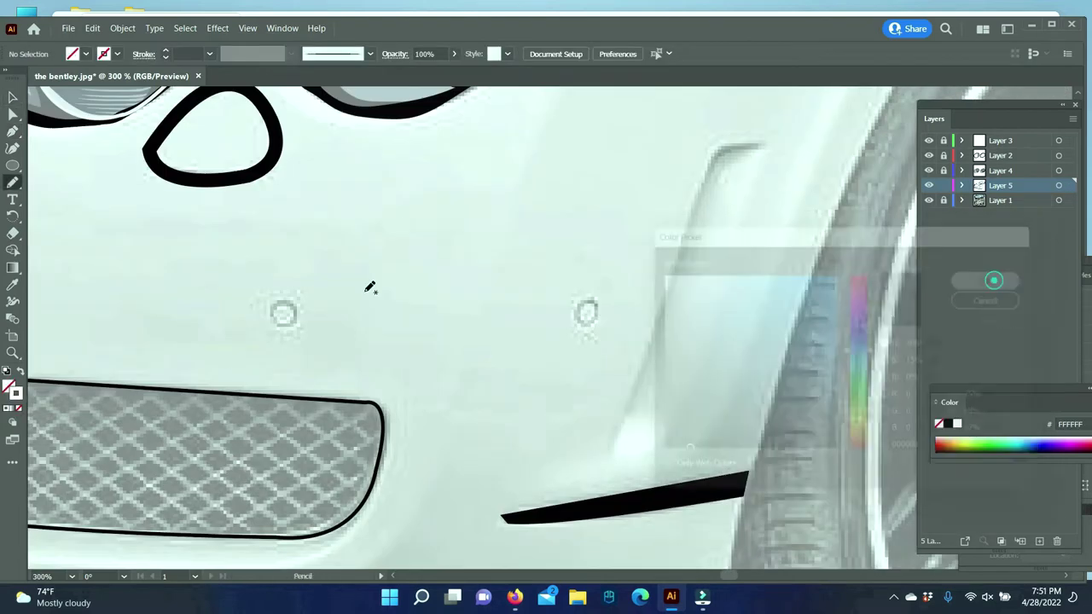
double_click(16, 393)
key("Return")
key("ctrl+minus")
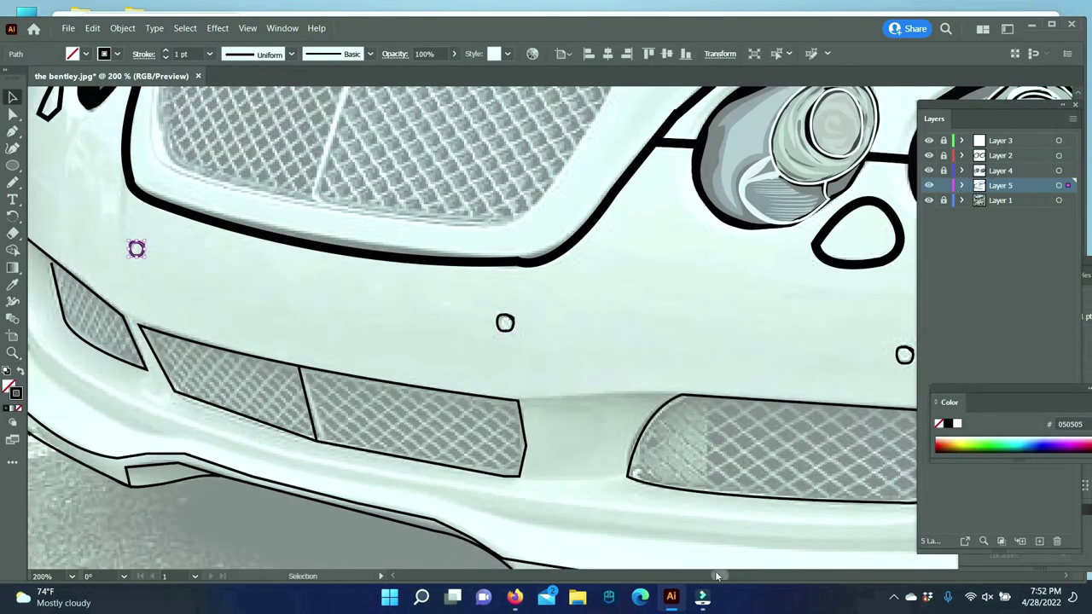
- Zoom to the front wheel area and set a black fill with no stroke
key("z")
left_click(716, 444)
double_click(15, 392)
key("Return")
key("shift+x")
- Trace the fender crease shape freehand and send it behind the other artwork
left_click_drag(510, 363, 582, 175)
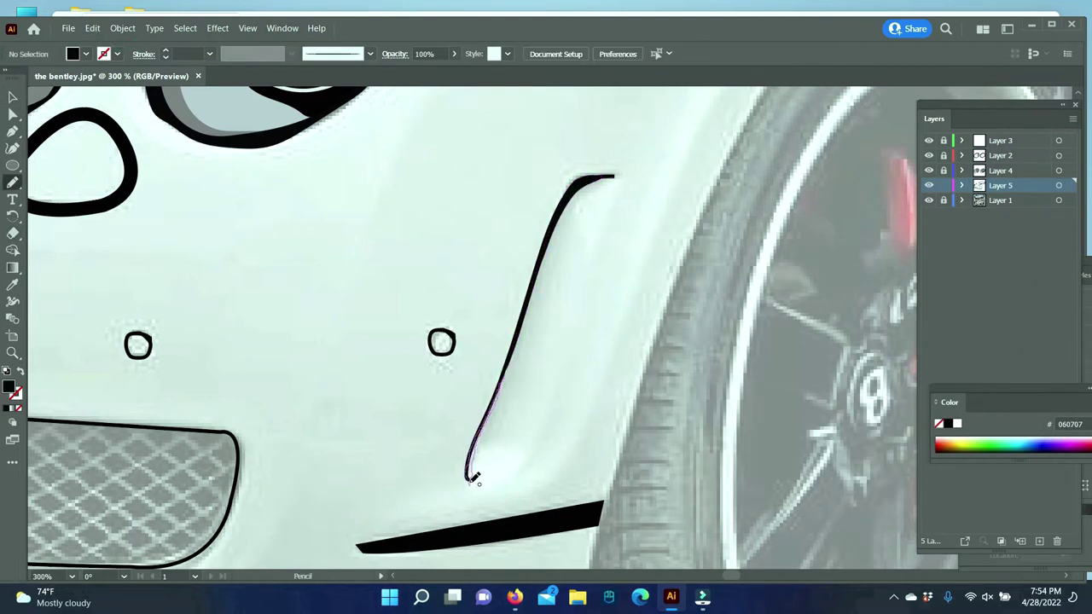
left_click_drag(472, 477, 468, 479)
key("z")
left_click_drag(544, 194, 573, 186)
right_click(575, 188)
left_click(843, 485)
right_click(519, 285)
key("Escape")
- Pen the fender vent shape and fill it grey
key("z")
left_click(529, 357)
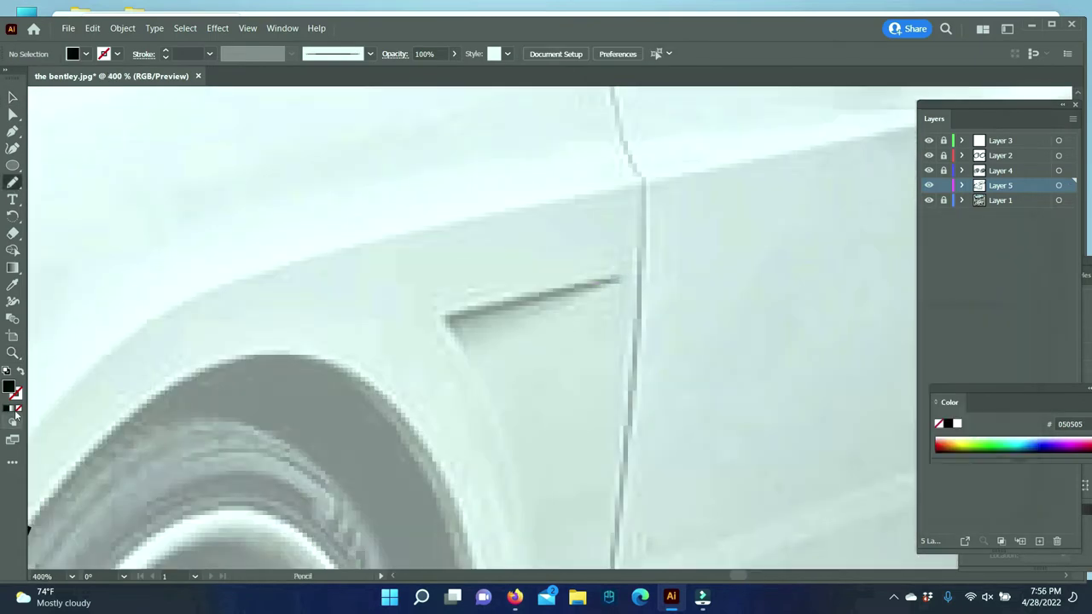
key("p")
left_click(621, 273)
left_click(467, 345)
left_click(438, 314)
scroll(535, 440, "down", 3)
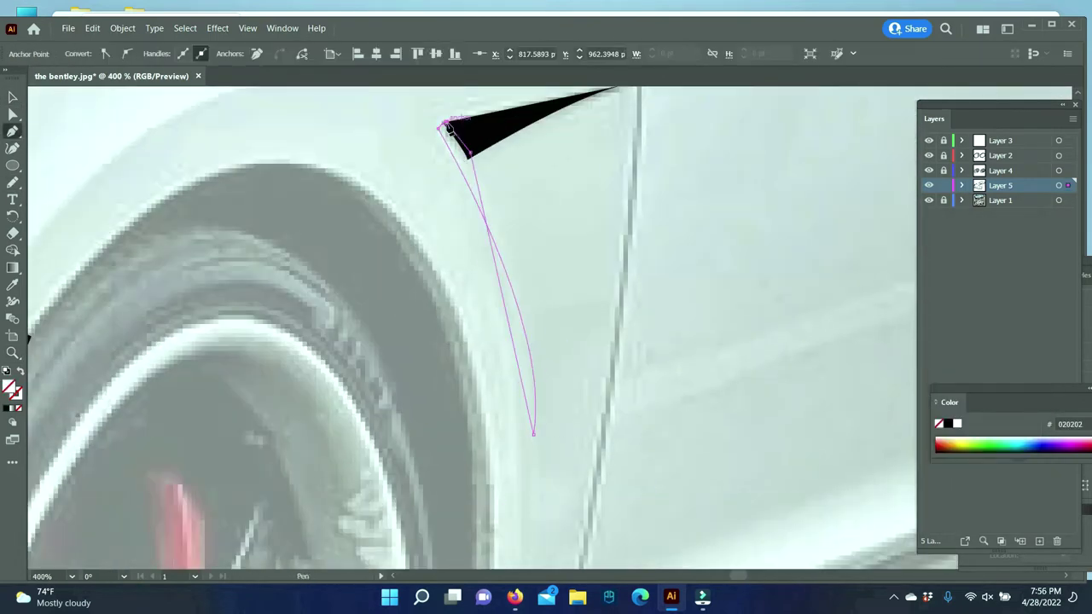
left_click_drag(537, 408, 524, 431)
key("ctrl+minus")
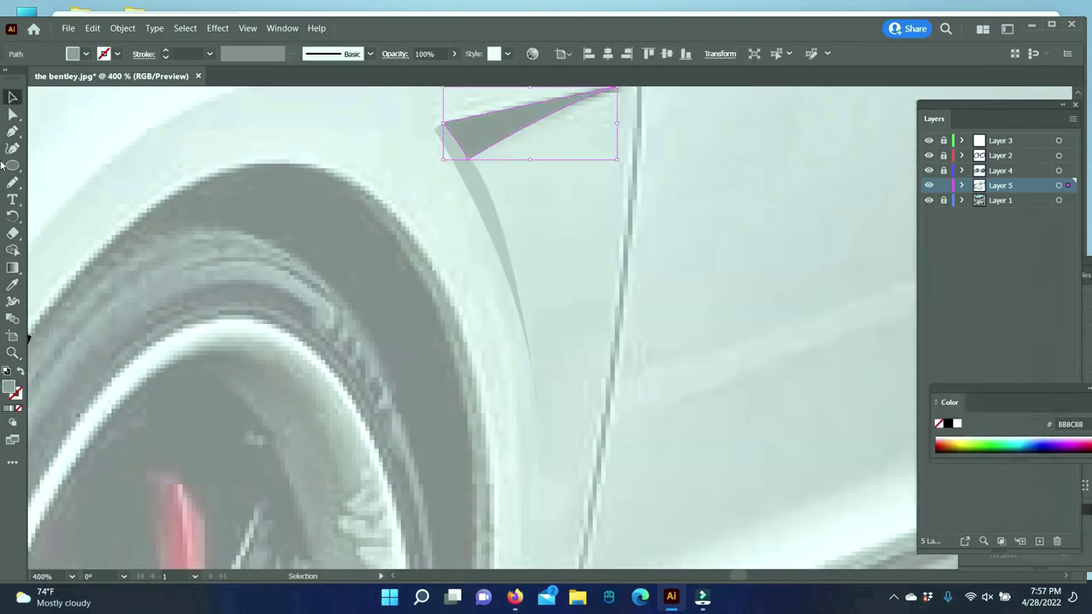
double_click(15, 393)
left_click(960, 276)
- Trace the closed door and mirror outline with the Pen tool
key("p")
left_click(502, 205)
left_click_drag(475, 503, 497, 448)
left_click(791, 330)
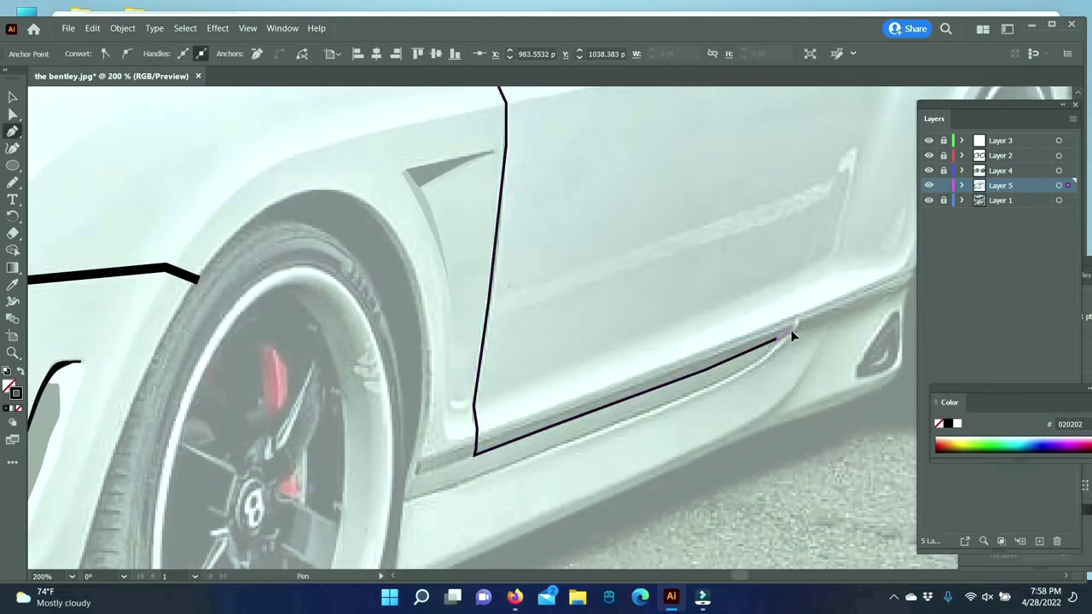
scroll(794, 325, "up", 5)
left_click(859, 222)
left_click(816, 171)
left_click_drag(736, 196, 620, 153)
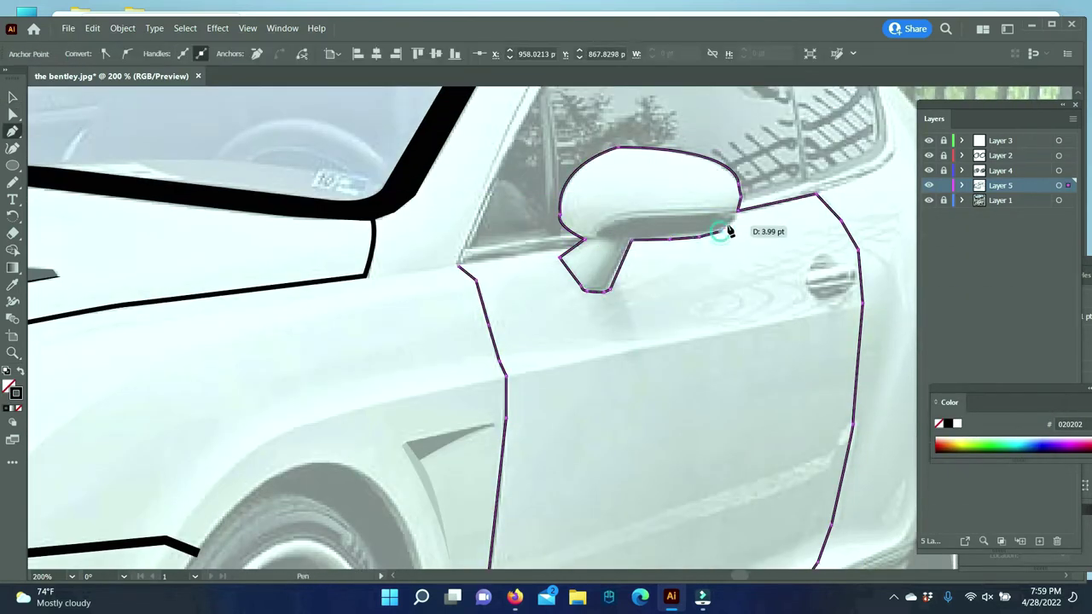
left_click(727, 230)
- Match all traced outlines to the existing line style with the Eyedropper
key("ctrl+a")
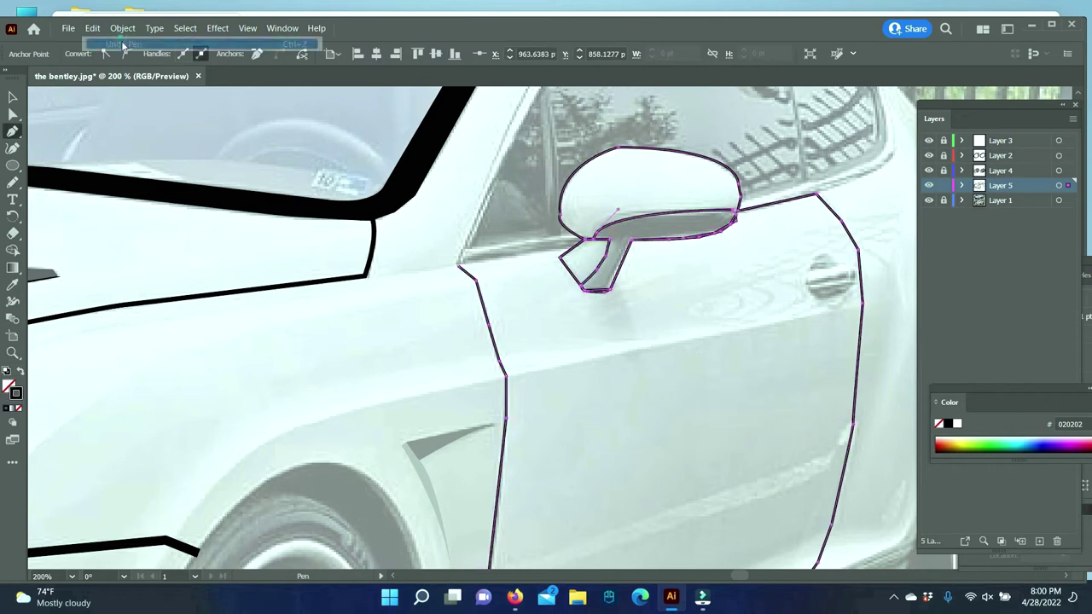
key("i")
key("ctrl+shift+a")
key("n")
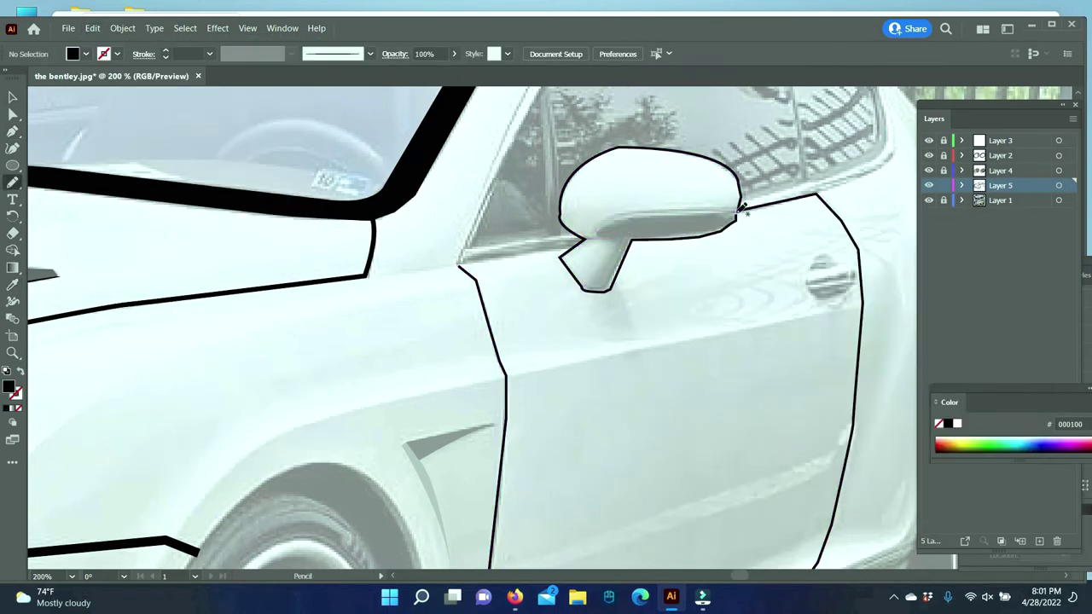
key("ctrl+minus")
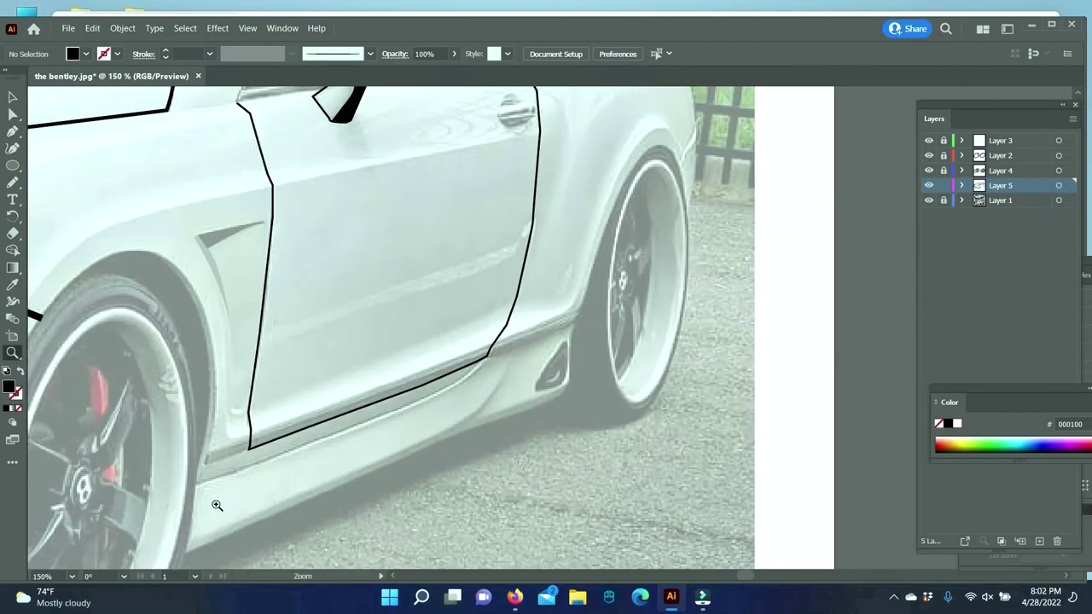
- Pen the front wheel-arch outline along the sill to the rear wheel arch
key("p")
scroll(476, 370, "left", 5)
left_click(400, 493)
left_click_drag(299, 276, 218, 322)
scroll(148, 479, "down", 3)
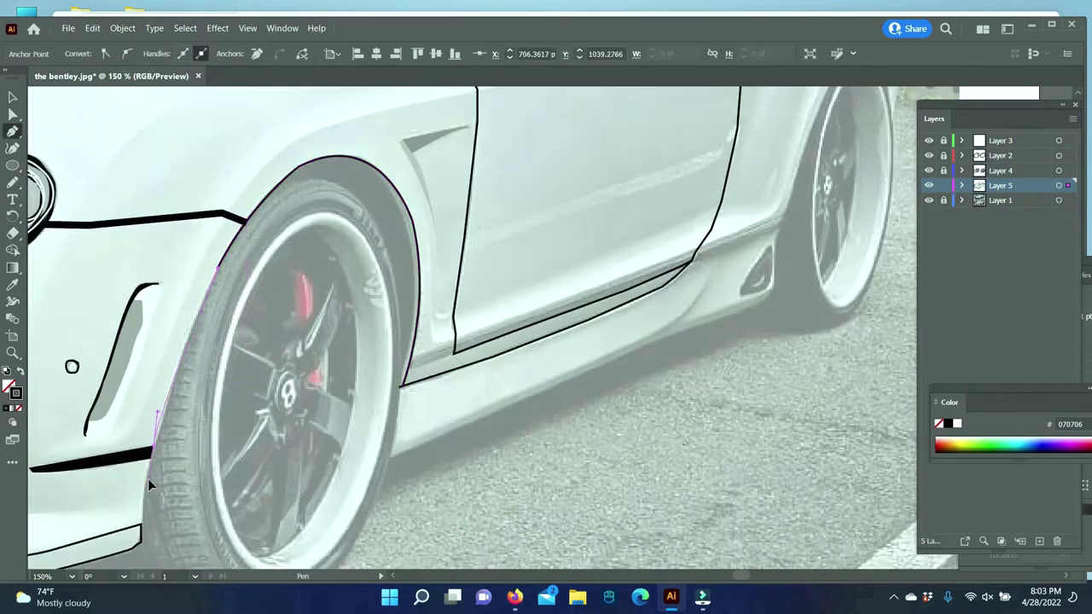
left_click(772, 305)
scroll(788, 238, "up", 3)
left_click(806, 264)
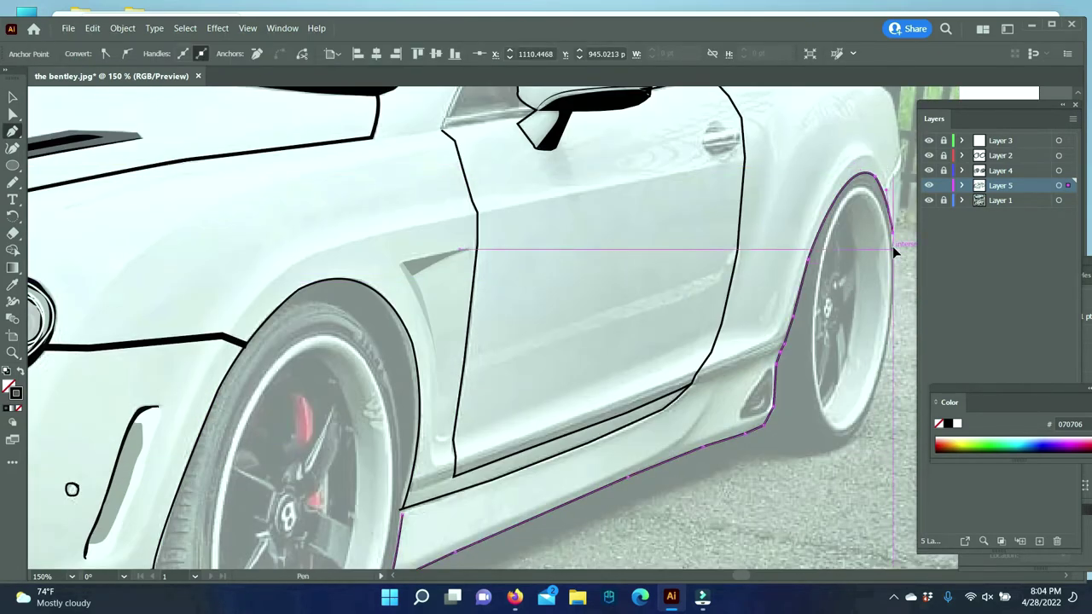
- Extend the outline along the roofline, curving toward the windshield
scroll(893, 246, "up", 5)
scroll(597, 256, "up", 3)
left_click(401, 177)
scroll(401, 177, "left", 5)
left_click_drag(298, 213, 200, 250)
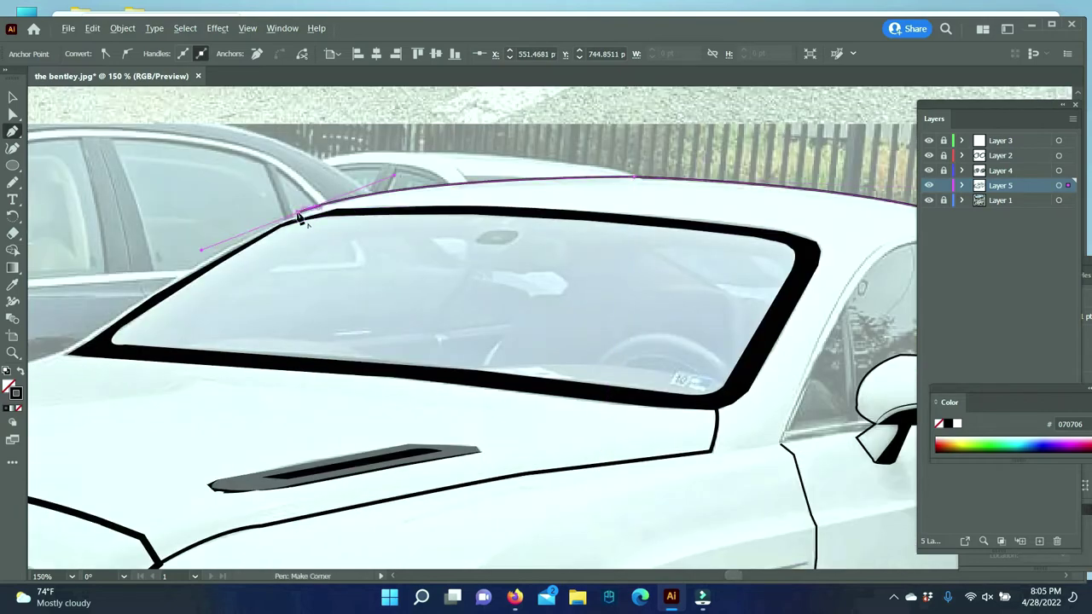
scroll(546, 341, "down", 3)
scroll(546, 341, "down", 3)
scroll(546, 341, "up", 3)
- Add a curved lower sill line to the sill path
key("v")
left_click(578, 298)
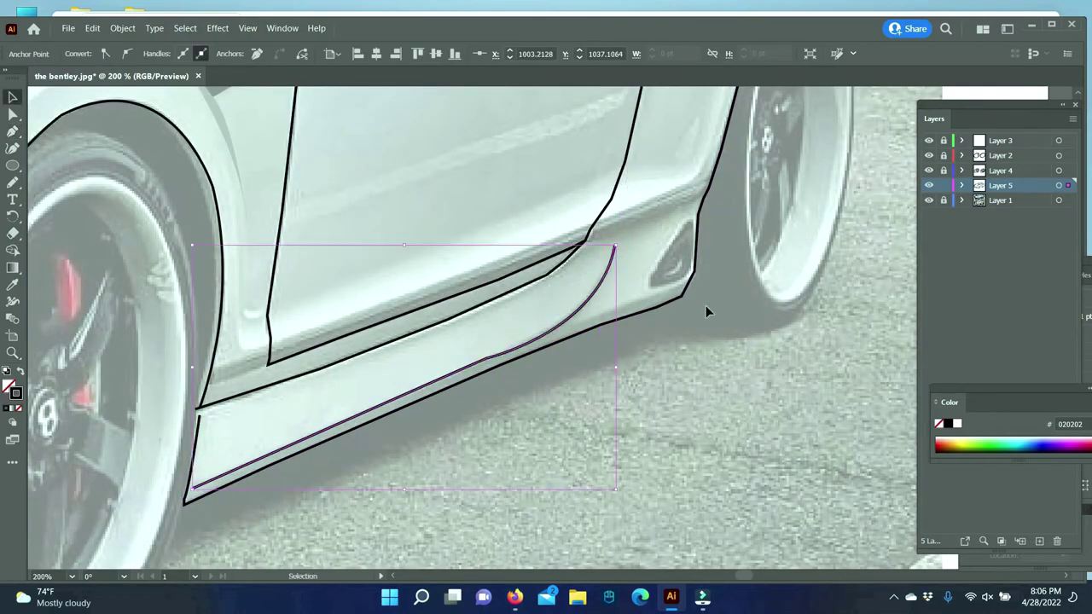
key("p")
scroll(648, 256, "up", 1)
scroll(648, 256, "up", 3)
left_click(844, 171)
left_click_drag(770, 183, 719, 284)
left_click_drag(715, 345, 704, 373)
key("ctrl+shift+a")
- Draw a pale crescent highlight inside the black rear vent
key("n")
scroll(241, 407, "down", 3)
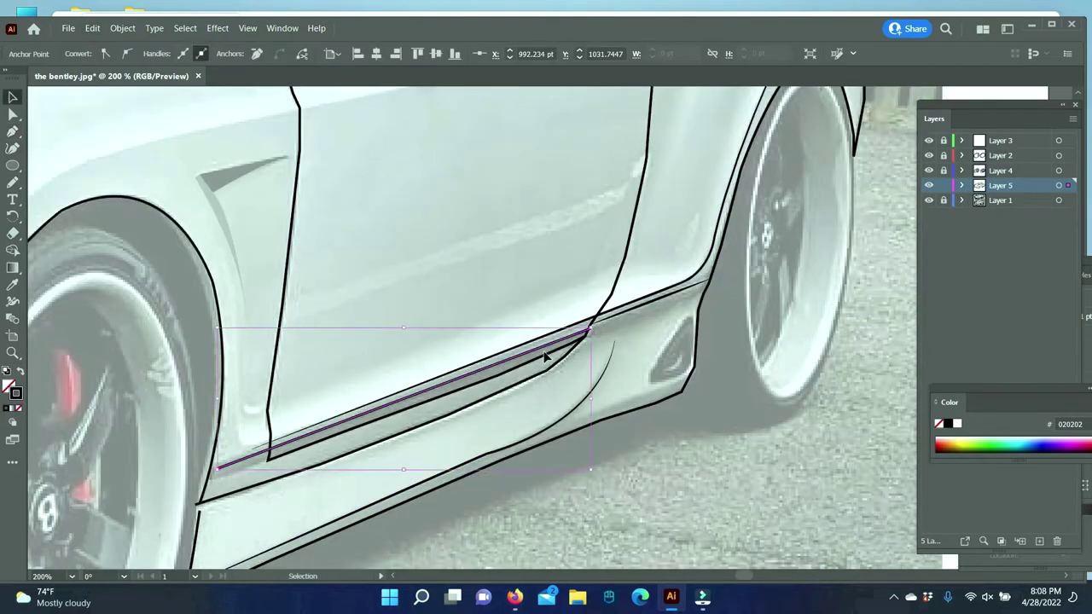
scroll(240, 407, "down", 1)
scroll(754, 328, "up", 3)
key("p")
left_click(533, 329)
left_click_drag(490, 412, 427, 508)
key("ctrl+shift+a")
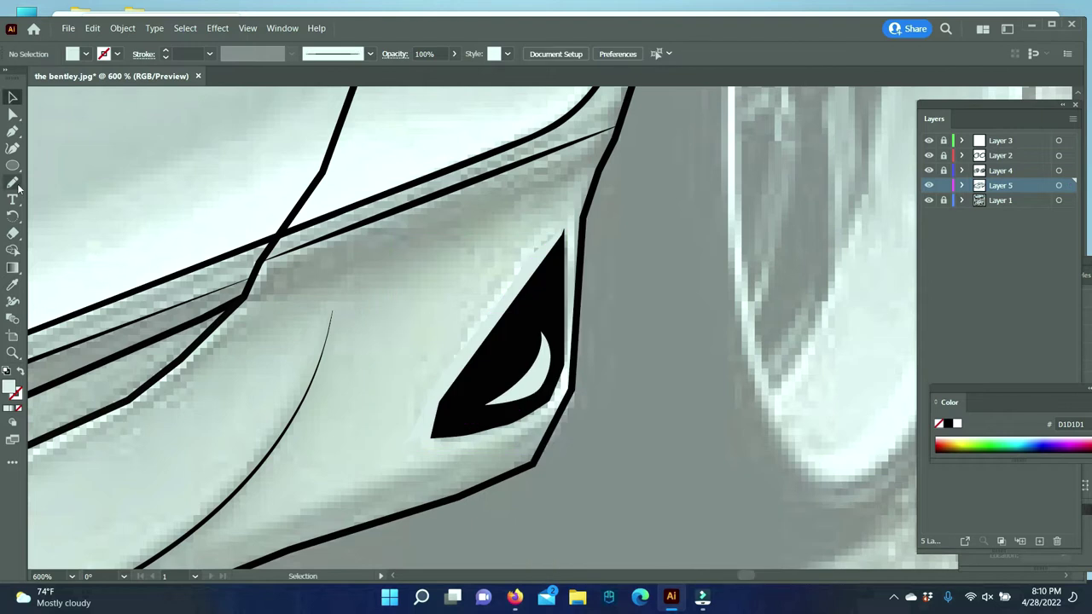
- Pencil a white highlight on the vent edge, add Layer 6, and start the sill shading
left_click_drag(585, 199, 556, 237)
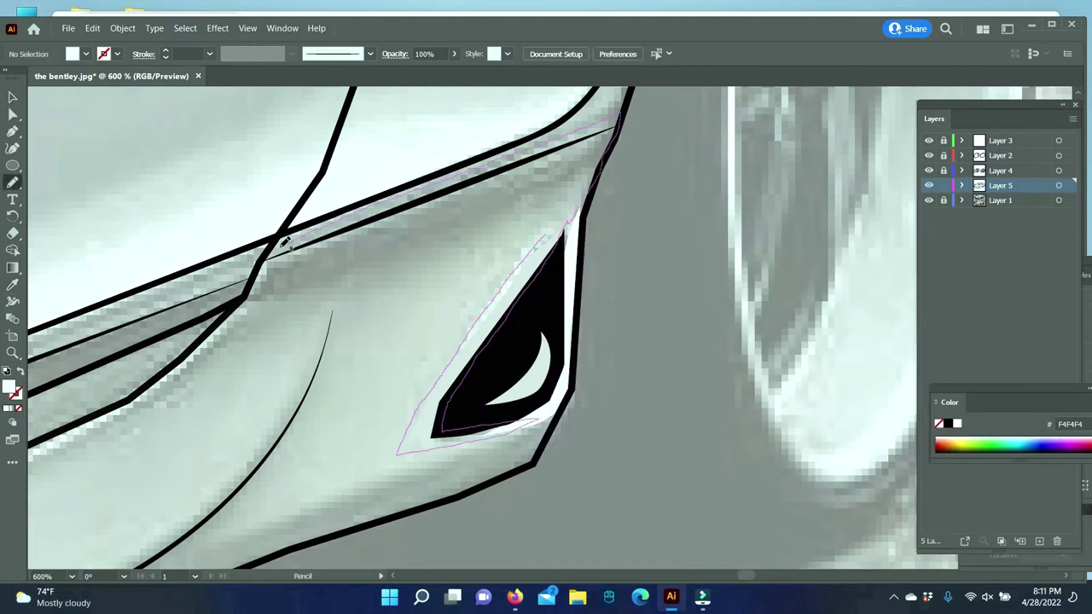
left_click_drag(286, 243, 284, 241)
scroll(512, 324, "up", 5)
key("p")
left_click(964, 199)
left_click(254, 512)
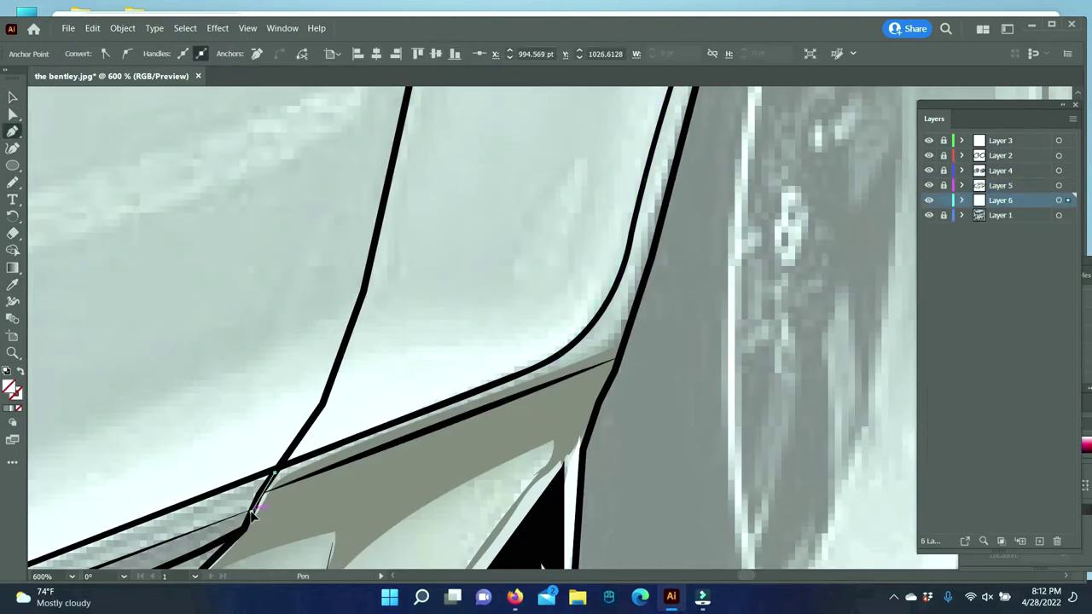
scroll(452, 410, "up", 3)
key("n")
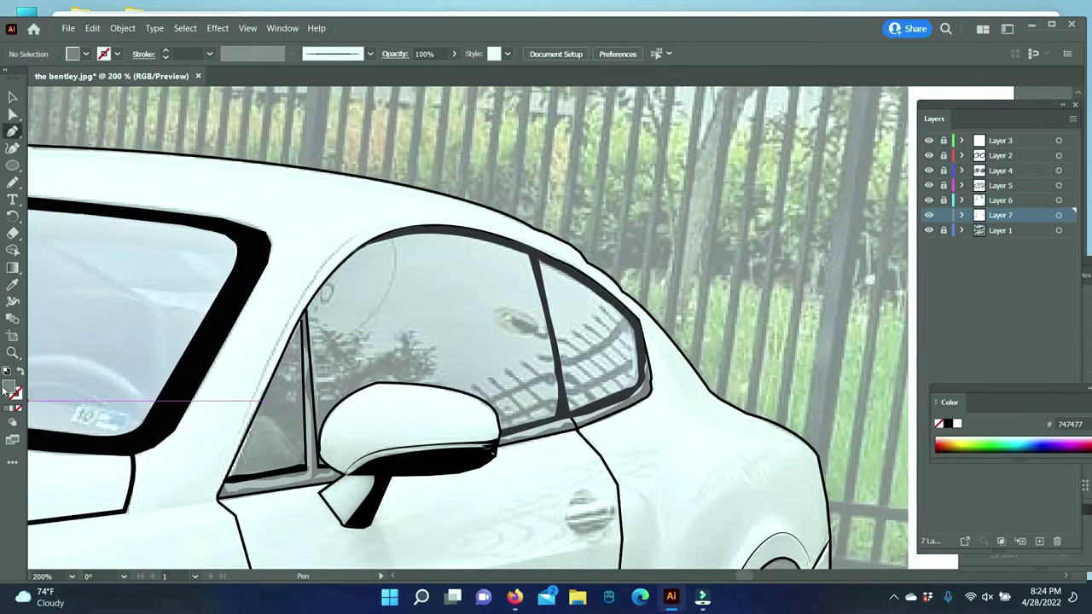
- Set a black fill and draw the black door edge strip
double_click(8, 388)
left_click(992, 278)
left_click(311, 288)
double_click(9, 388)
left_click(992, 275)
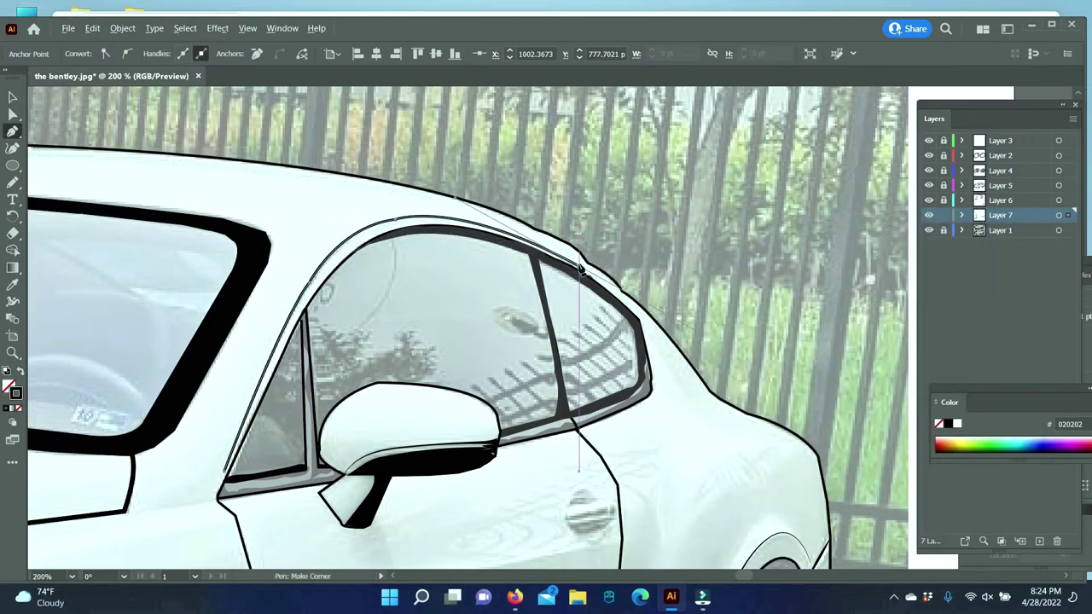
- Toggle the car photo layer's visibility to check the lines, then zoom to the grille
double_click(930, 231)
left_click(929, 232)
left_click(930, 232)
left_click_drag(171, 320, 205, 331)
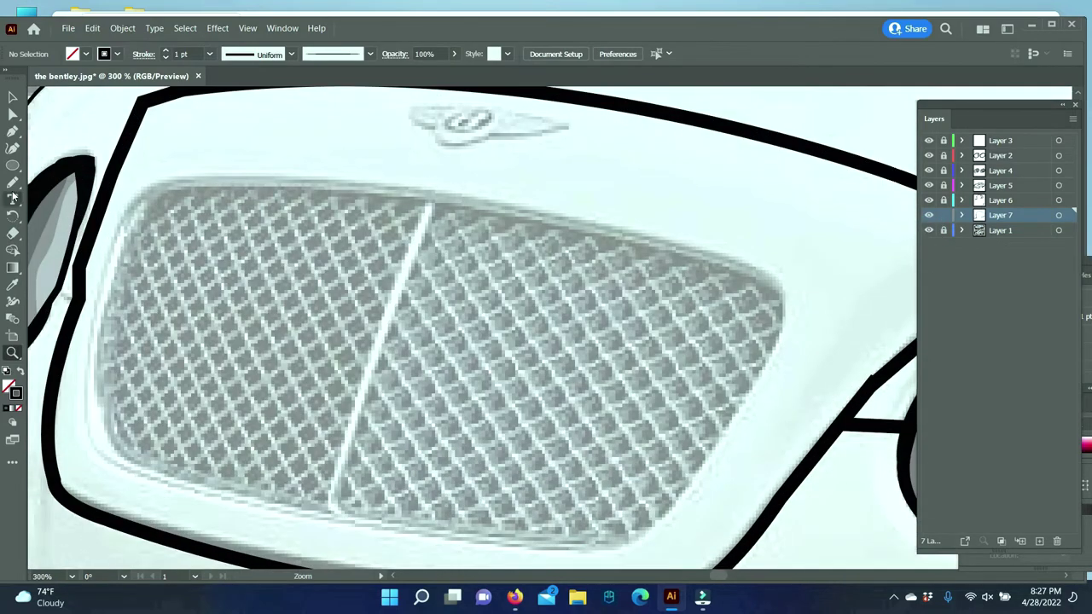
- Pen a closed outline around the grille's rounded border
key("p")
left_click(428, 199)
left_click_drag(175, 184, 124, 199)
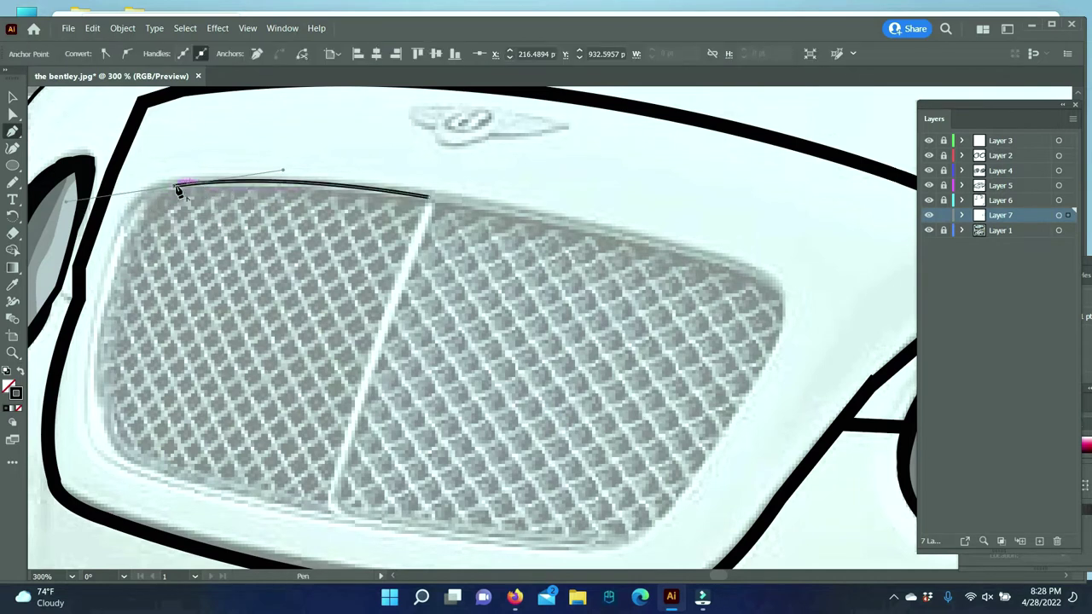
left_click_drag(90, 443, 108, 486)
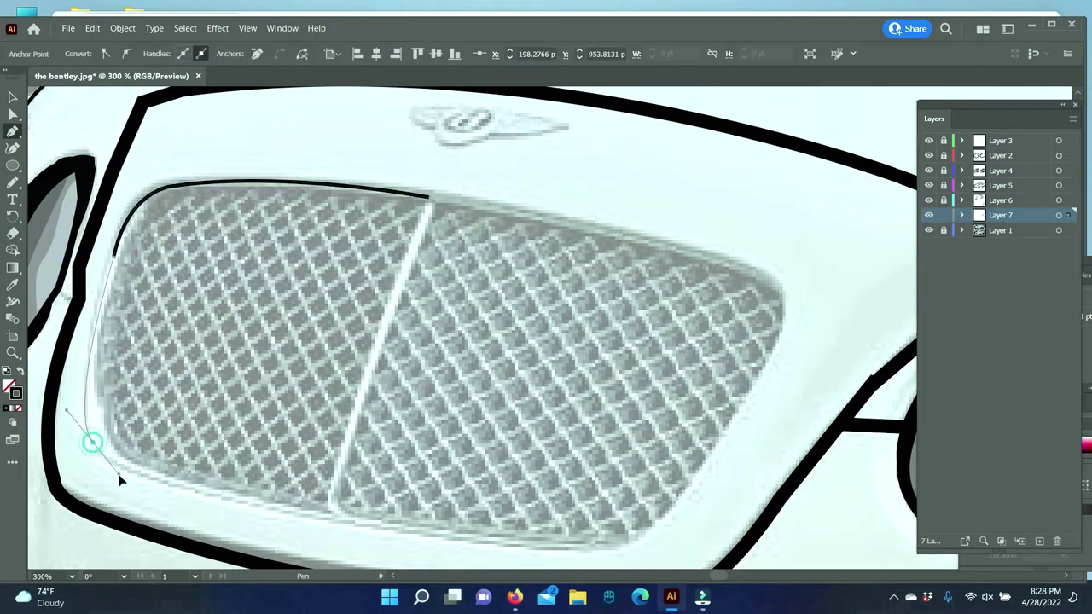
mouse_move(529, 546)
left_mouse_down()
mouse_move(652, 550)
mouse_move(654, 523)
left_mouse_up()
left_click_drag(734, 415, 802, 262)
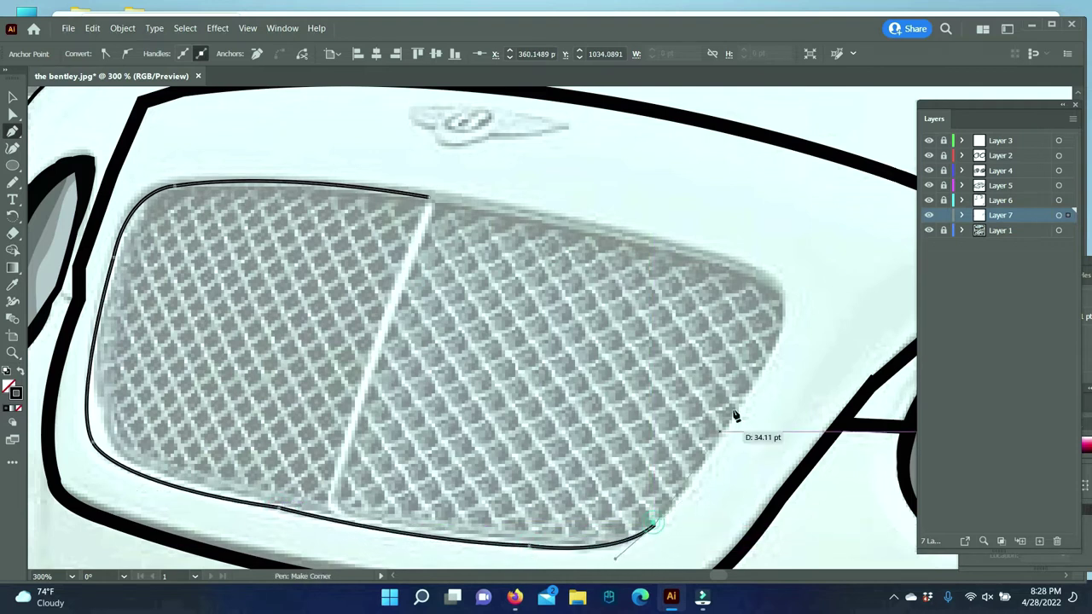
left_click_drag(710, 256, 636, 241)
left_click(174, 184)
key("v")
left_click(405, 519)
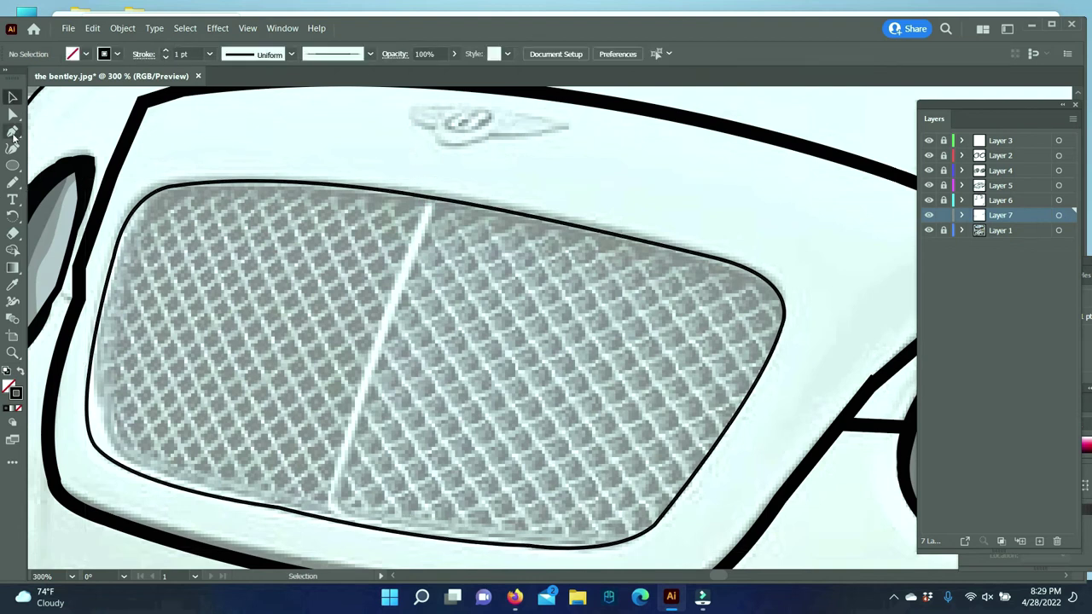
- Draw a diagonal line across the grille and colour it light grey from the photo
left_click(185, 202)
left_click_drag(330, 497, 351, 526)
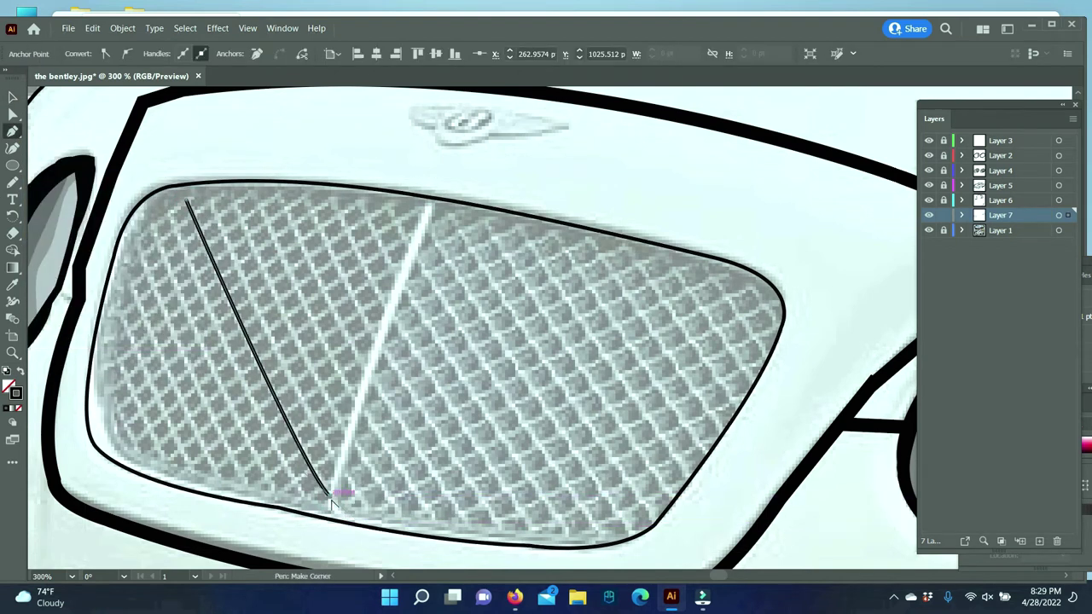
key("Escape")
key("i")
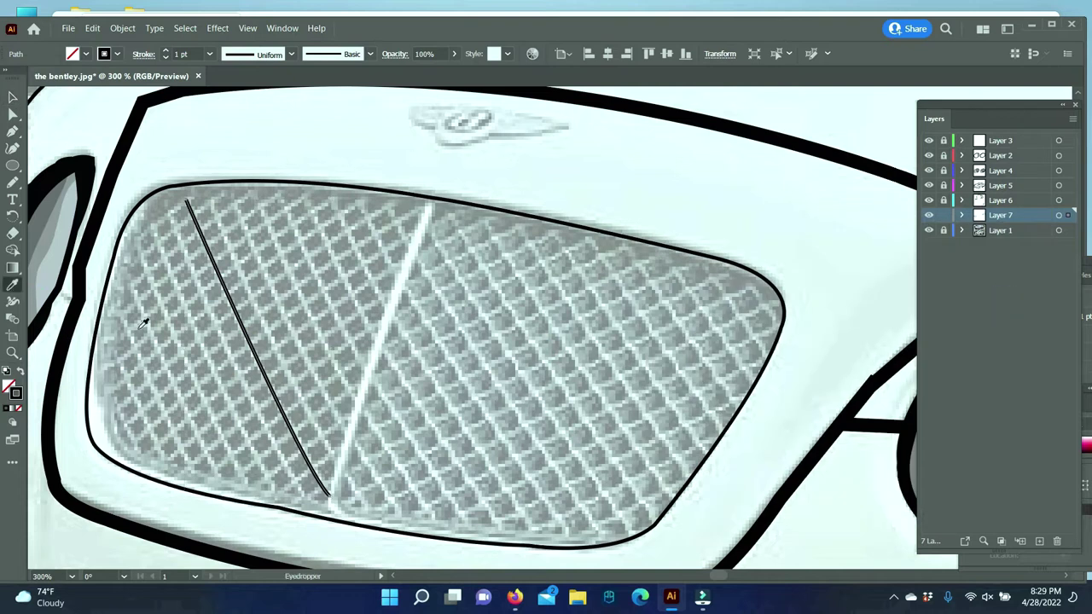
left_click(142, 325)
key("v")
left_click(379, 415)
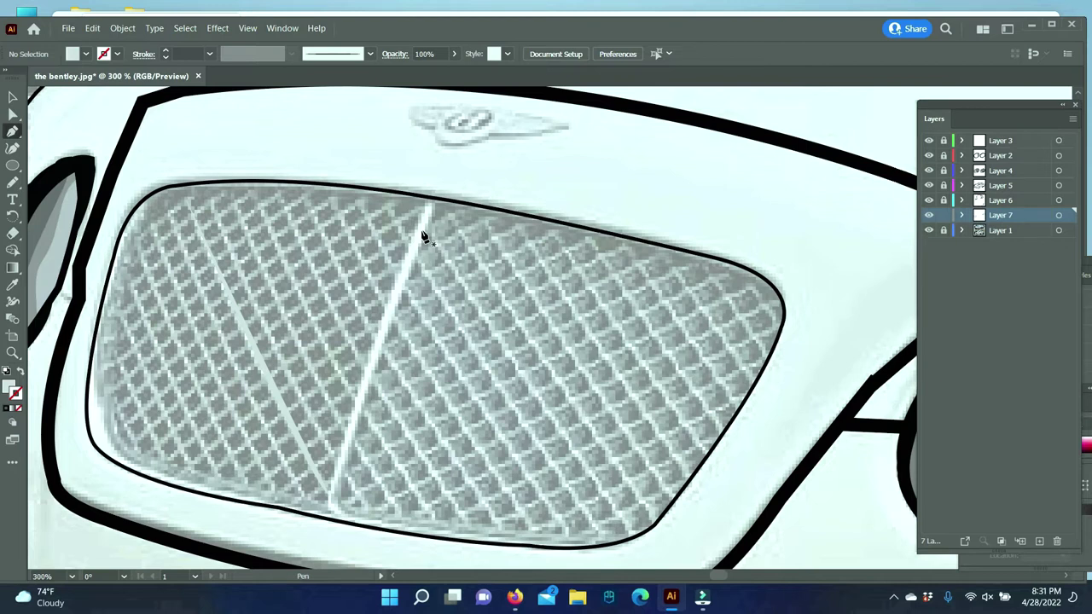
- Draw a thin band over the centre bar and open its fill colour picker
left_click(341, 517)
left_click(326, 517)
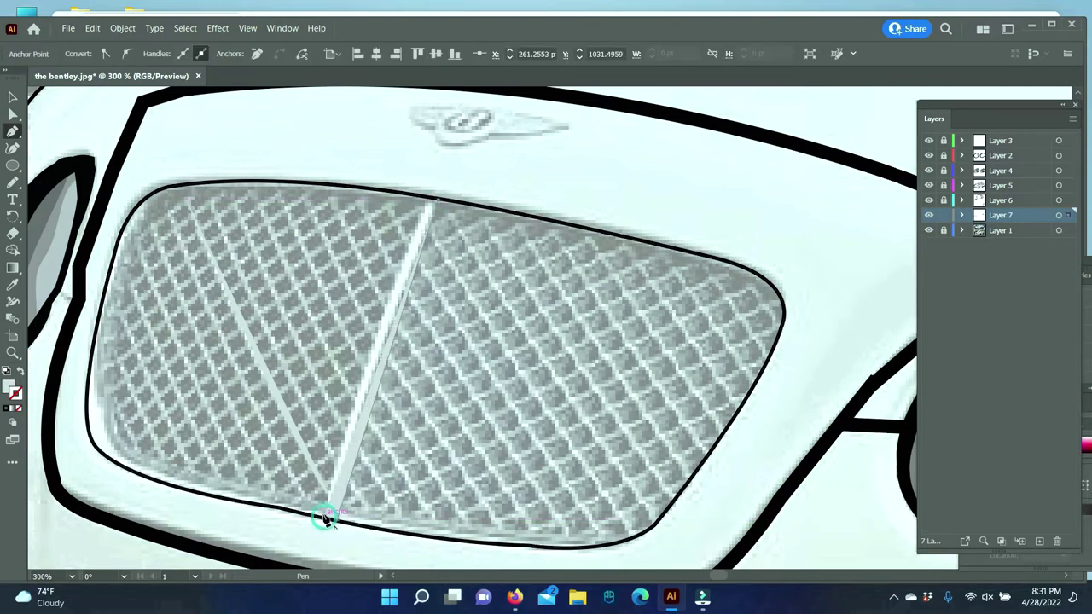
left_click(13, 96)
left_click(411, 257)
double_click(13, 388)
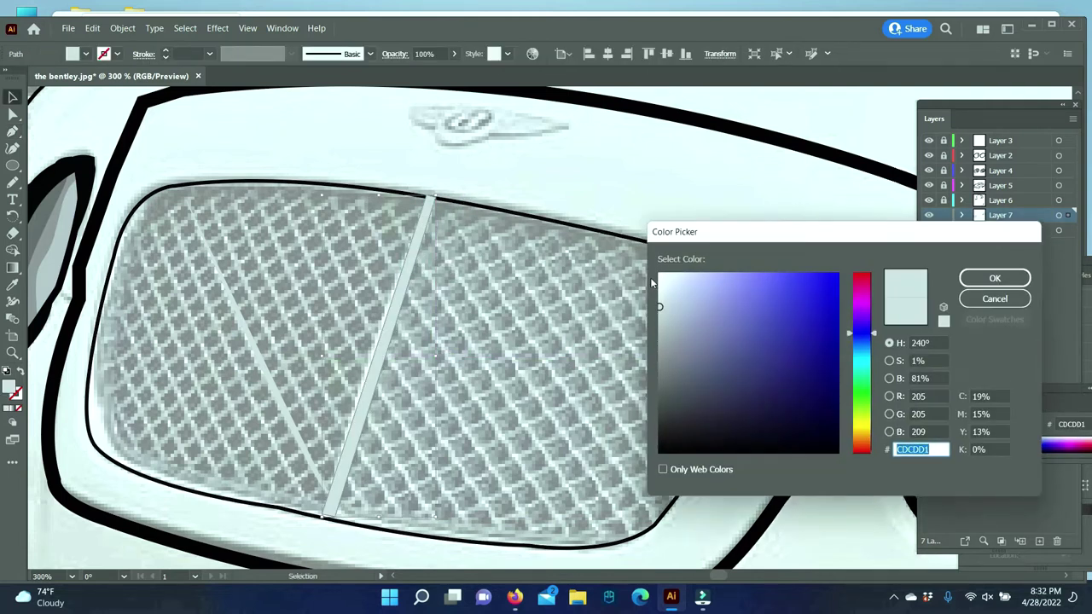
- Fill the centre-bar band near-white and reselect it
left_click(661, 274)
left_click(994, 278)
right_click(427, 216)
left_click(639, 486)
left_click(352, 565)
left_click(382, 341)
- Apply a linear gradient with an added middle stop along the centre bar
left_click(13, 407)
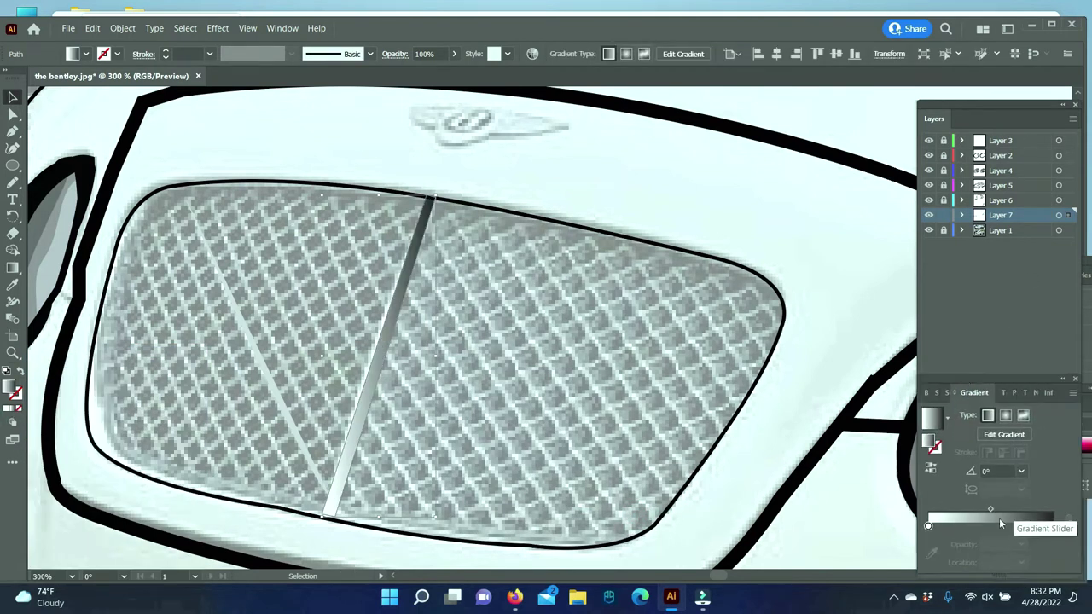
double_click(991, 527)
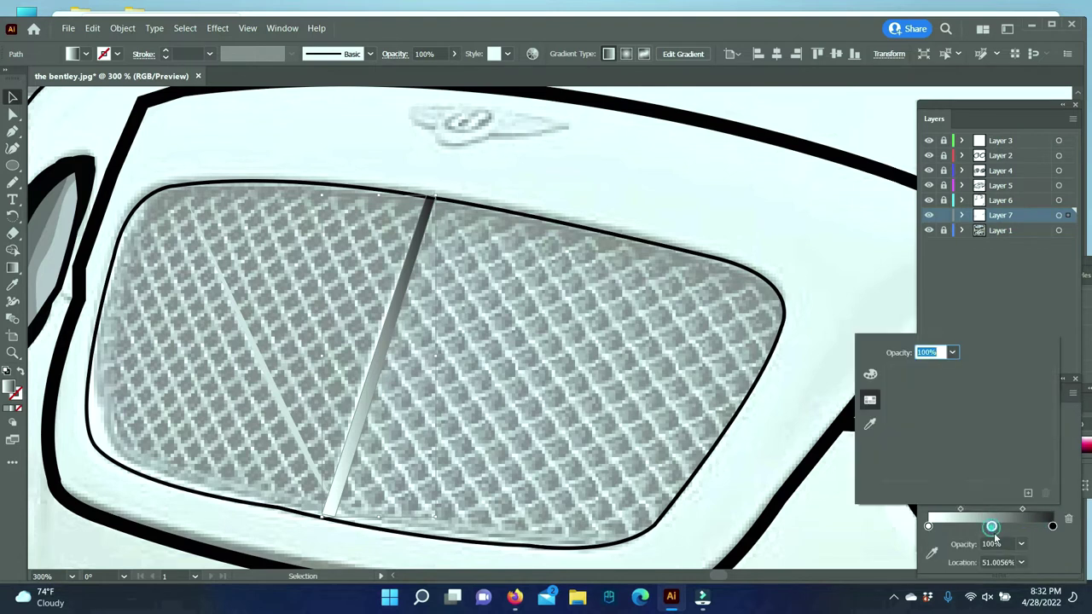
left_click(932, 553)
key("Escape")
left_click_drag(1022, 492, 1028, 489)
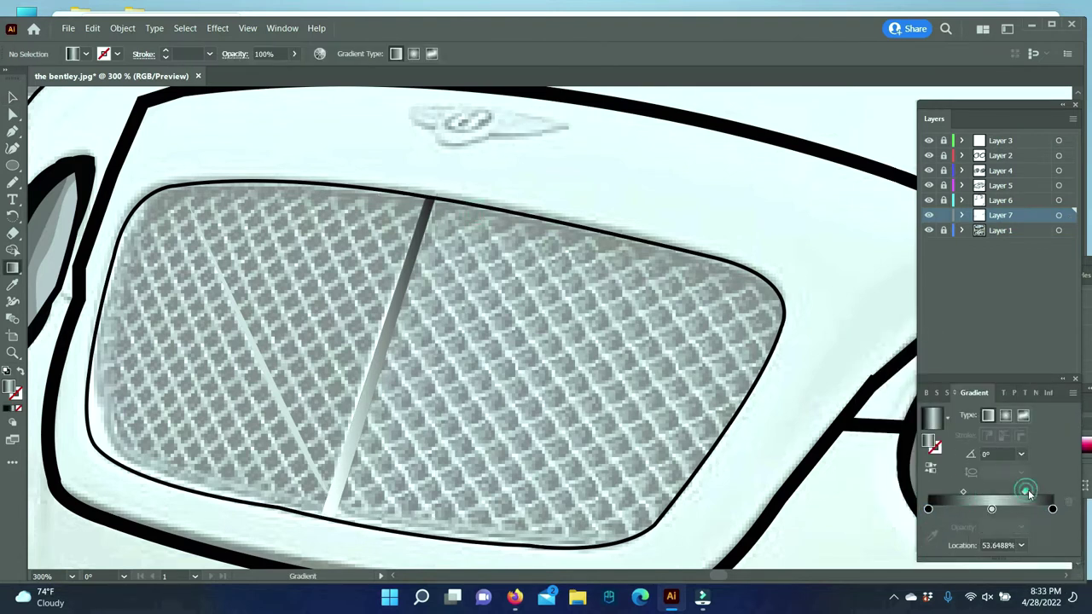
left_click_drag(431, 199, 329, 512)
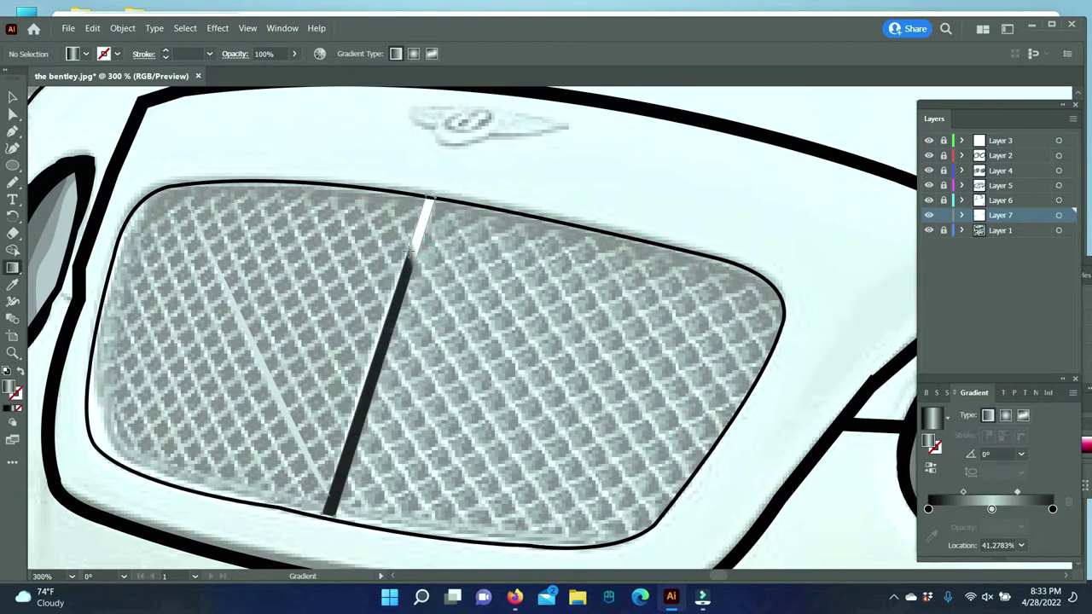
- Reposition the gradient stops, turn the white stop black, and stretch it along the bar
left_click_drag(416, 255, 385, 347)
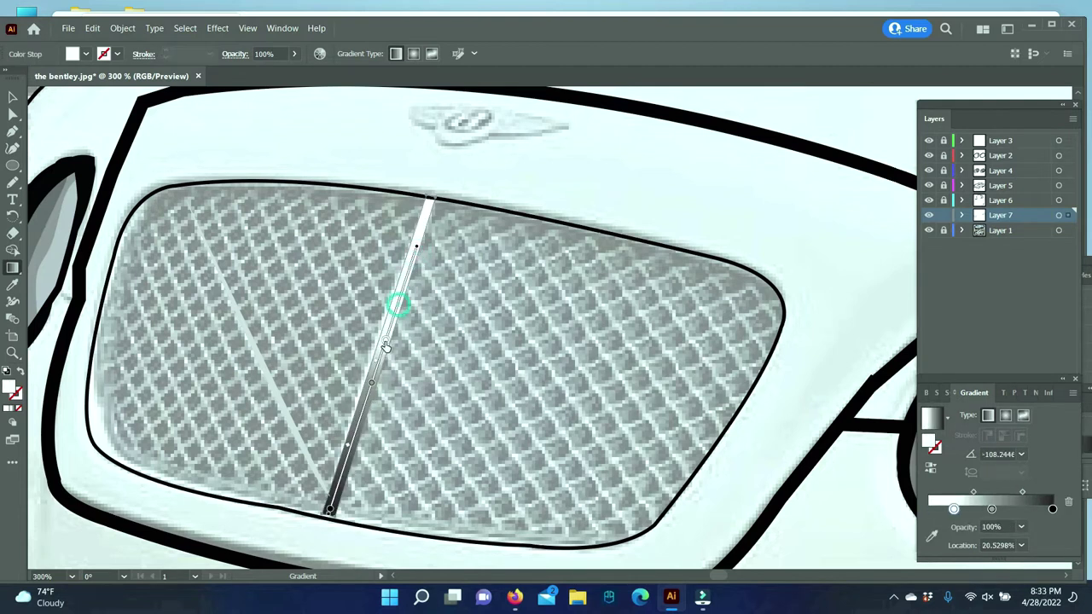
left_click(931, 534)
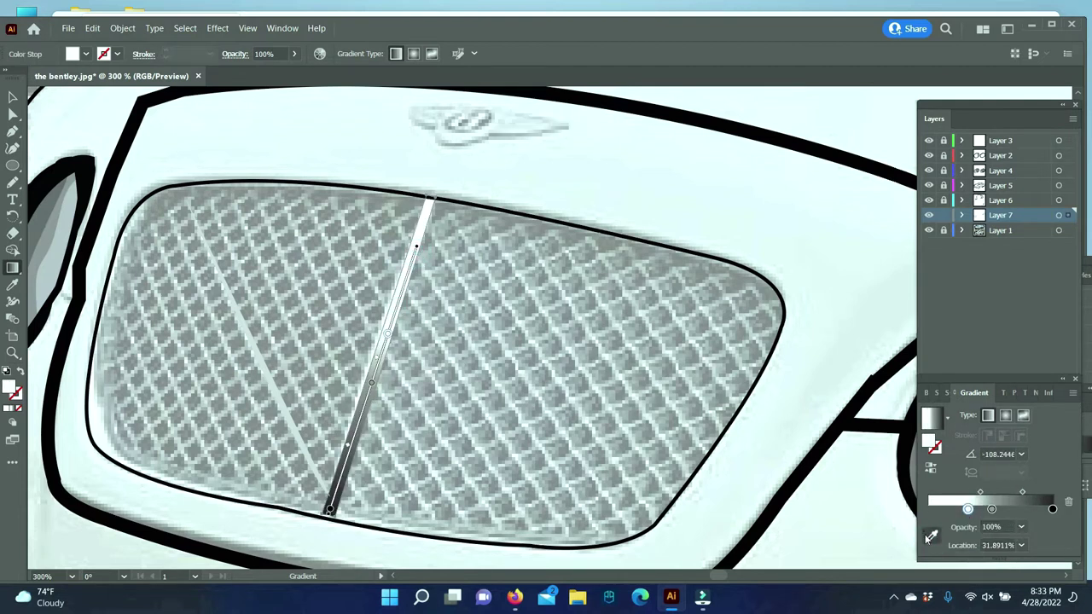
left_click(712, 460)
left_click_drag(951, 509, 934, 509)
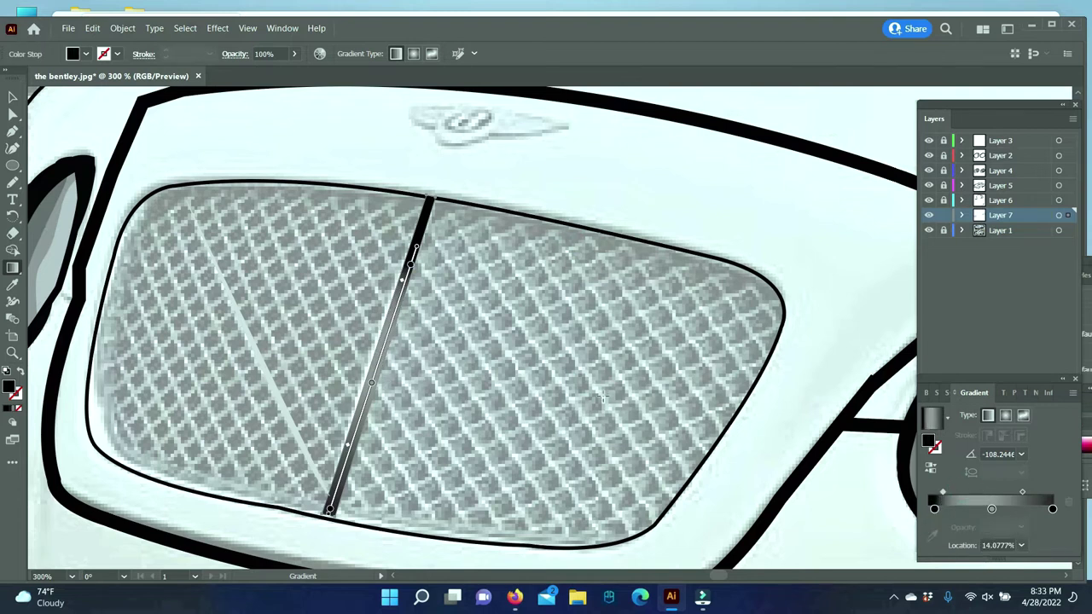
left_click_drag(412, 264, 347, 461)
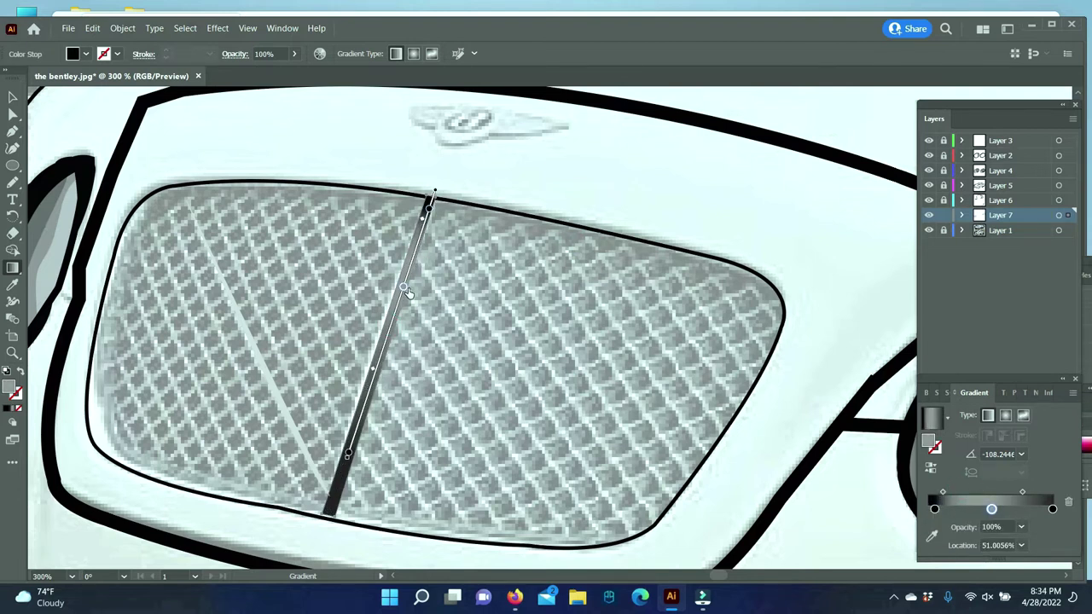
- Make the left stop light grey, fine-tune the middle stop, and deselect the bar
left_click_drag(998, 509, 993, 509)
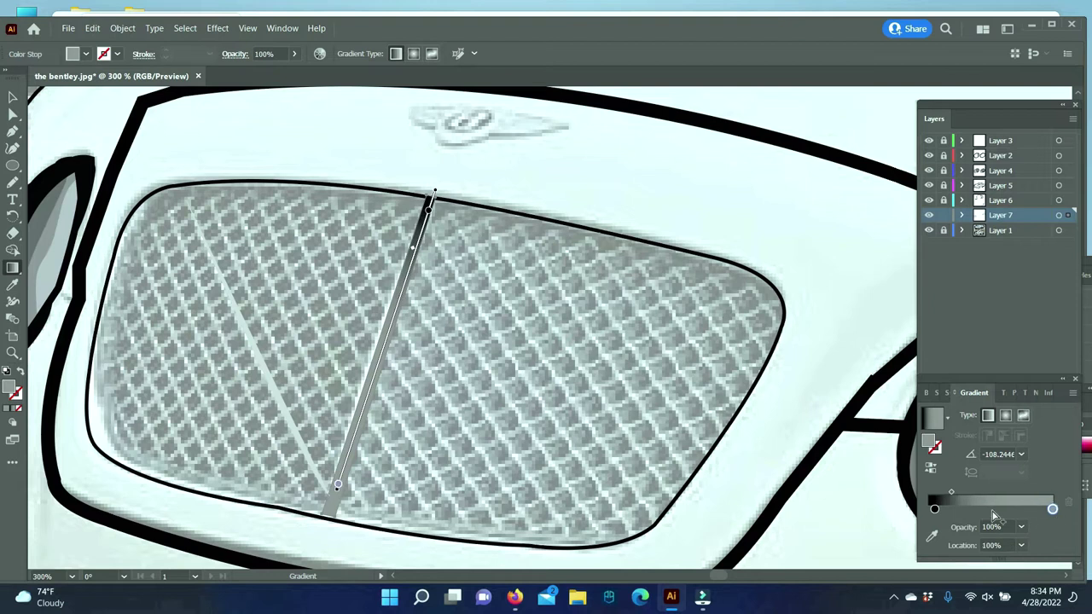
left_click(932, 535)
left_click(444, 124)
left_click_drag(993, 509, 995, 510)
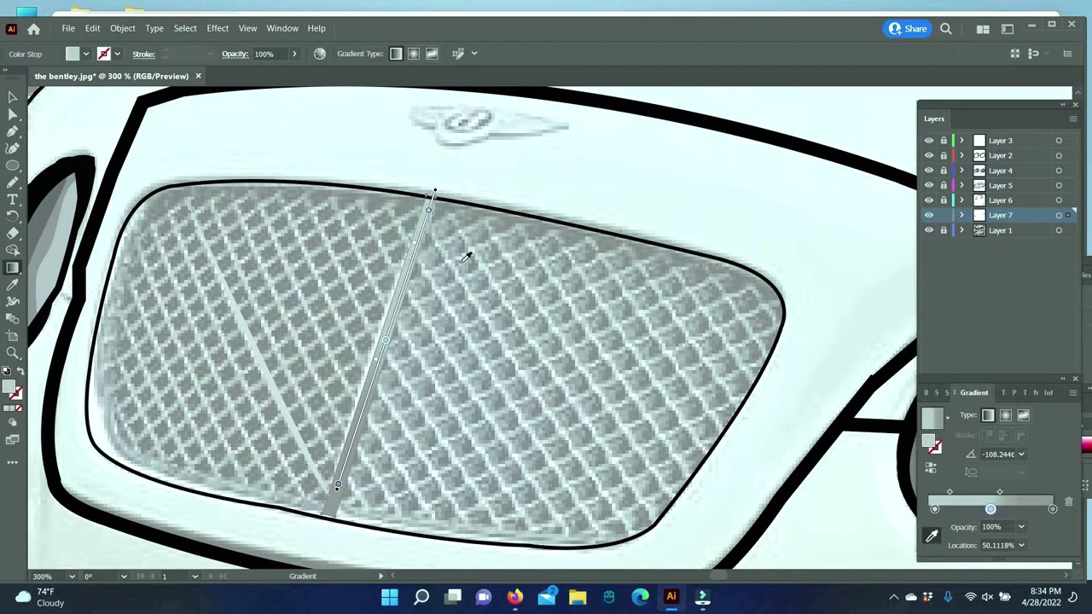
key("v")
left_click(383, 333)
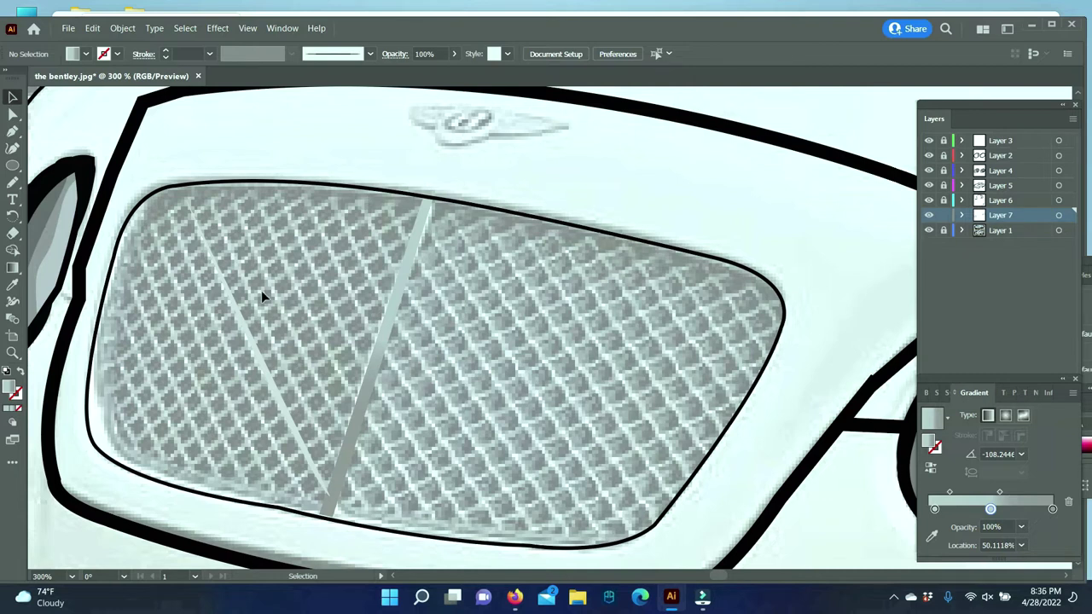
- Reset the drawing colours to no fill with a black 000000 stroke and deselect
left_click(80, 303)
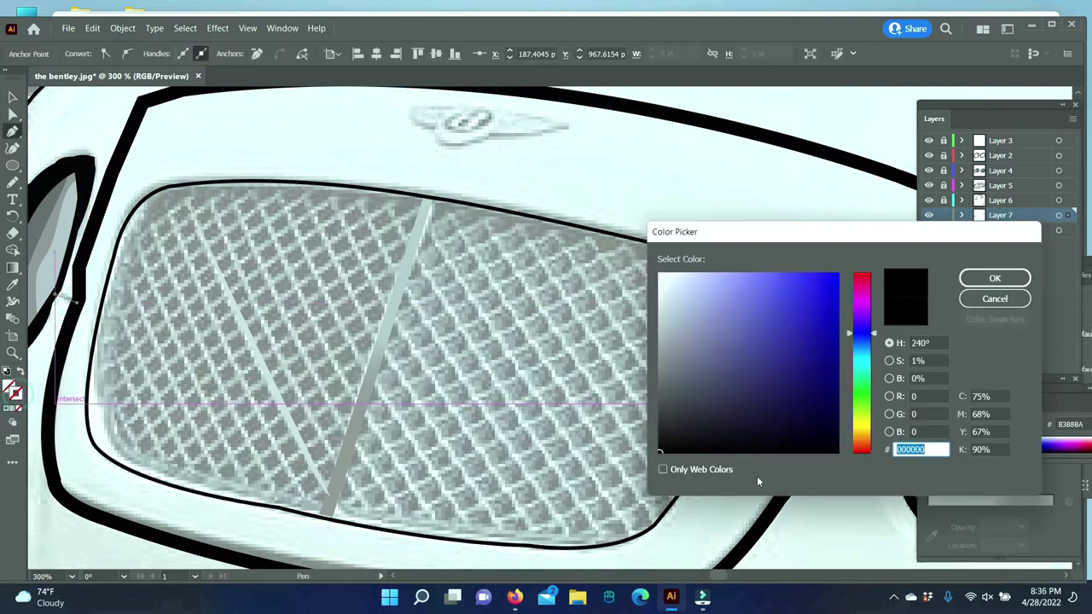
double_click(15, 392)
key("Return")
left_click(13, 97)
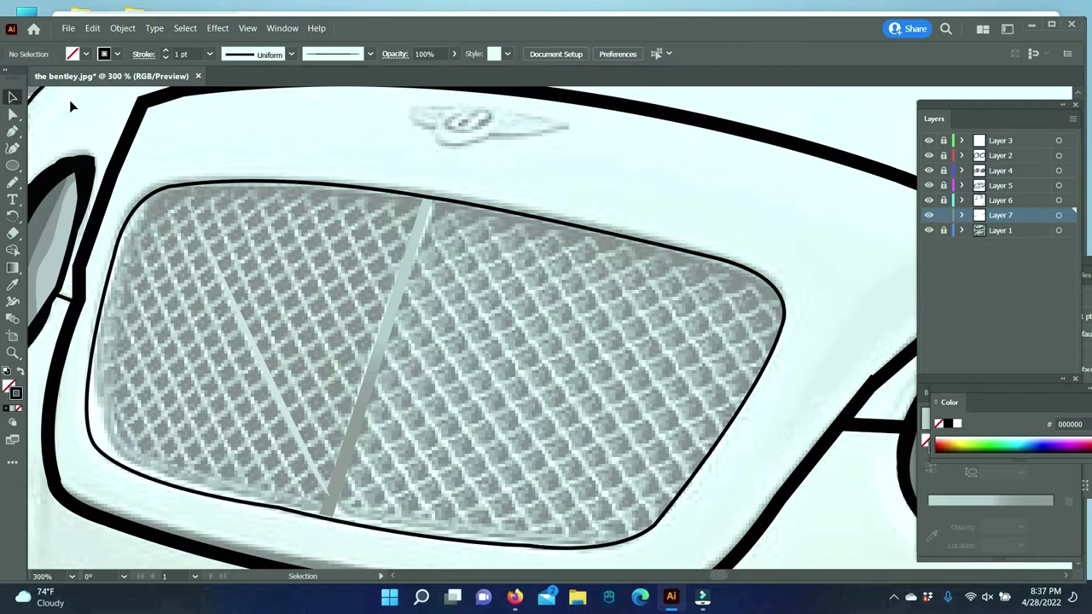
- Alt-drag copies of the thin diagonal grille line to new spots, including the grille's left edge
left_click(262, 363)
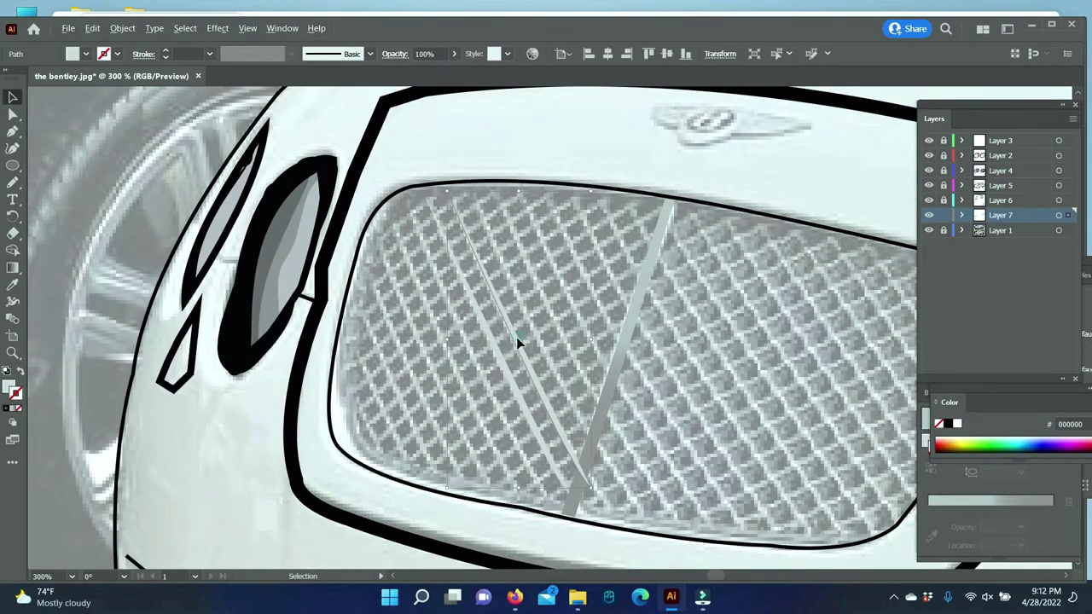
left_click_drag(516, 340, 678, 309)
mouse_move(507, 370)
left_mouse_down()
mouse_move(421, 386)
mouse_move(379, 407)
left_mouse_up()
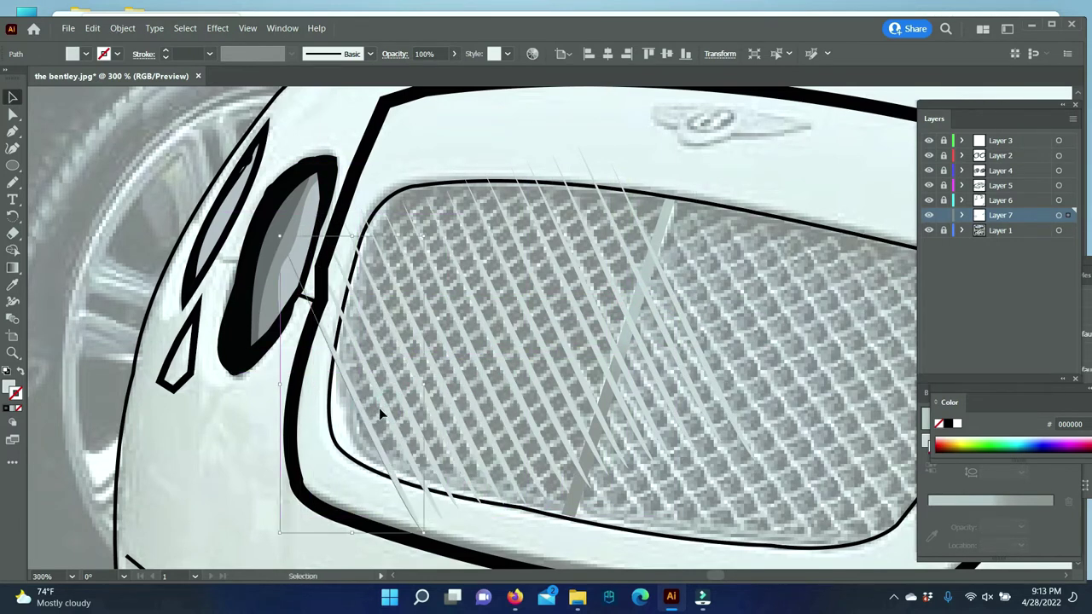
left_click(418, 384, "shift")
- Erase the copied lines' ends past the grille's top, left and bottom-left edges and send them behind
key("shift+e")
left_click_drag(282, 149, 691, 152)
left_click_drag(349, 192, 318, 367)
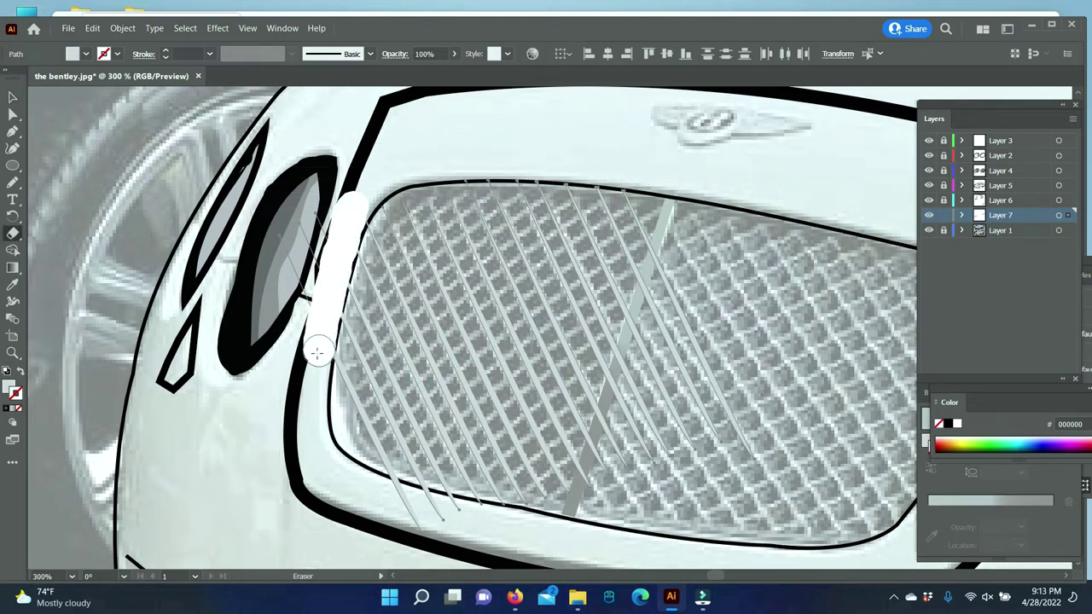
key("v")
right_click(450, 316)
left_click(652, 282)
scroll(546, 341, "right", 3)
key("shift+e")
mouse_move(432, 277)
left_mouse_down()
mouse_move(429, 378)
mouse_move(399, 358)
mouse_move(427, 269)
left_mouse_up()
left_click_drag(230, 533, 178, 505)
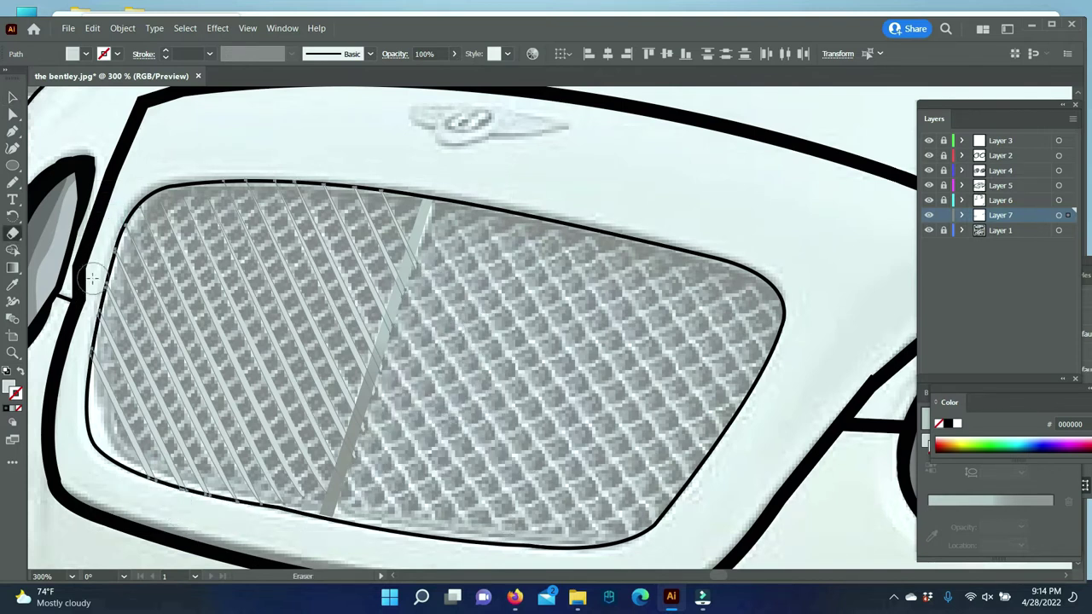
- Draw a new straight diagonal across the grille and give it the sampled light colour
left_click(12, 131)
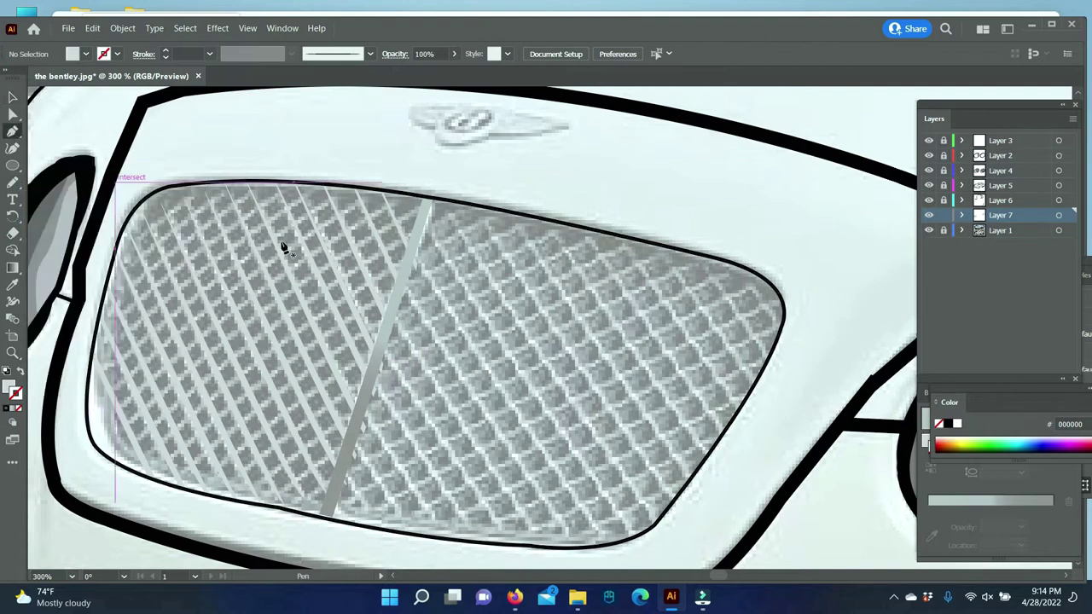
left_click(427, 220)
left_click(631, 536)
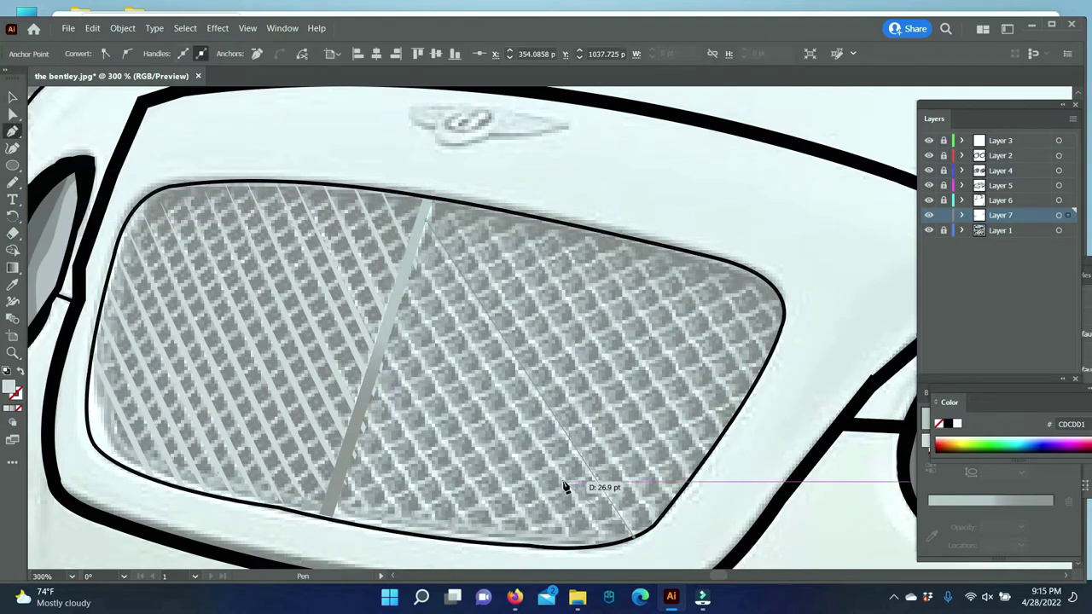
key("i")
left_click(700, 549)
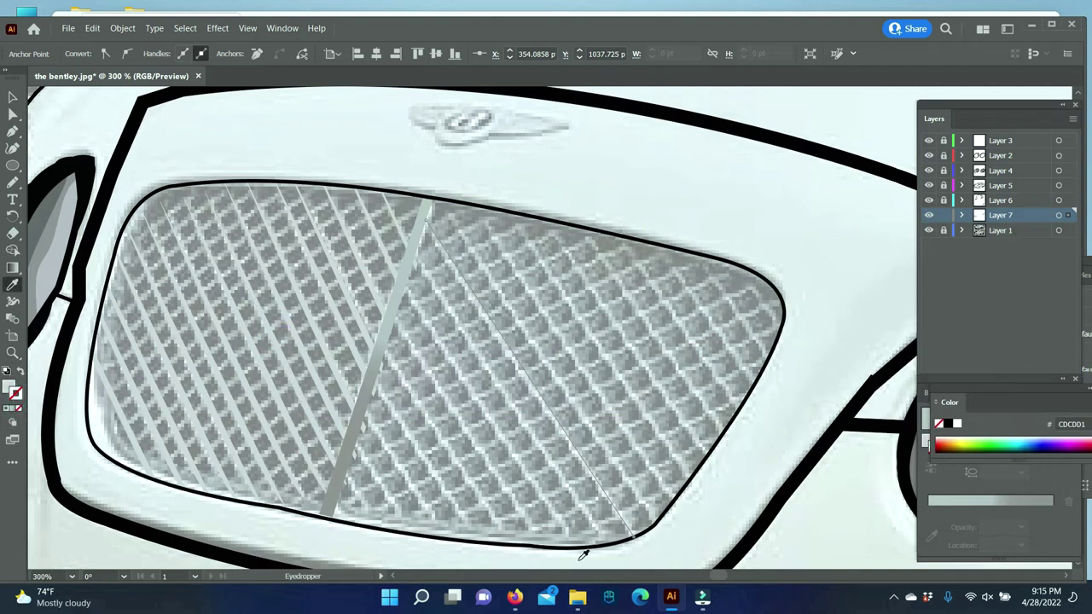
- Copy the new diagonal beside itself and repeat with Ctrl+D for evenly spaced bars
left_click_drag(499, 324, 562, 333)
key("ctrl+d")
key("ctrl+d")
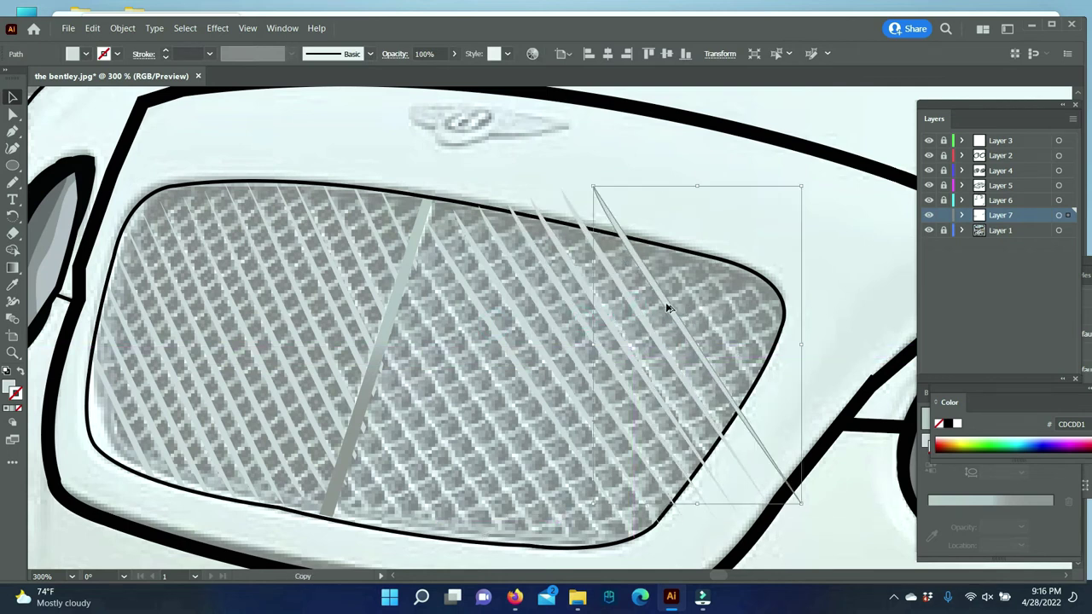
key("ctrl+d")
key("ctrl+d")
key("ctrl+d")
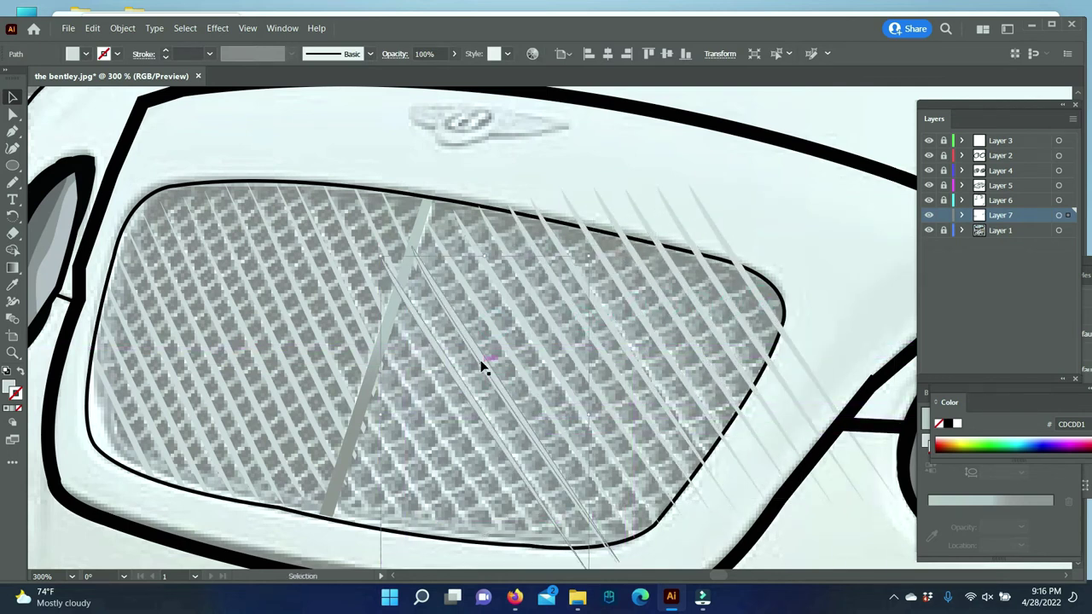
mouse_move(530, 397)
left_mouse_down()
mouse_move(429, 416)
mouse_move(375, 513)
left_mouse_up()
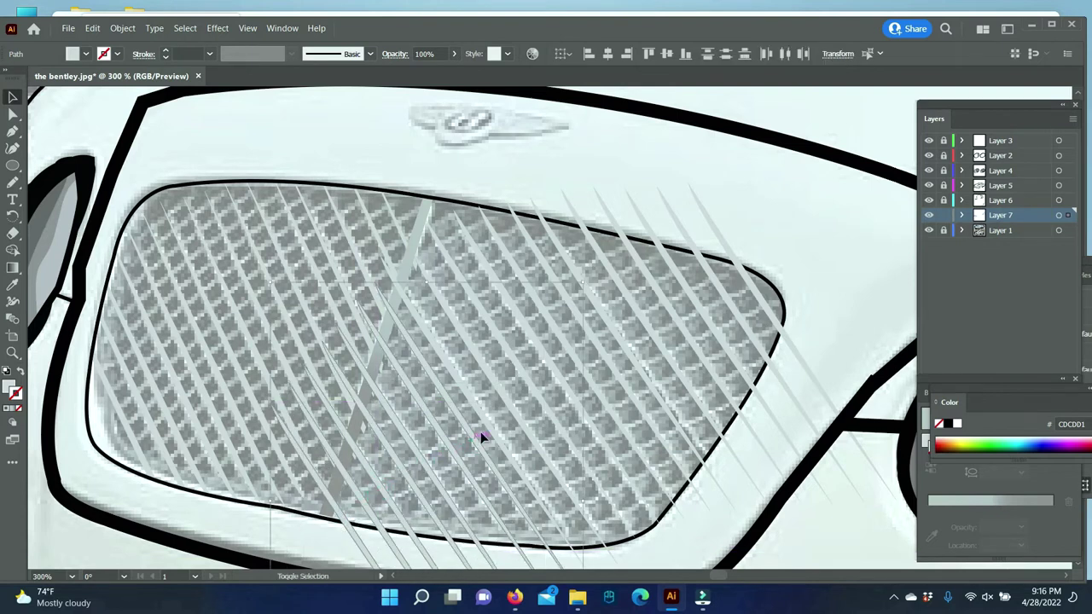
left_click(676, 319, "shift")
left_click(190, 126)
- Erase the bar ends past the grille's right end and above its top edge
key("shift+e")
left_click_drag(814, 350, 742, 436)
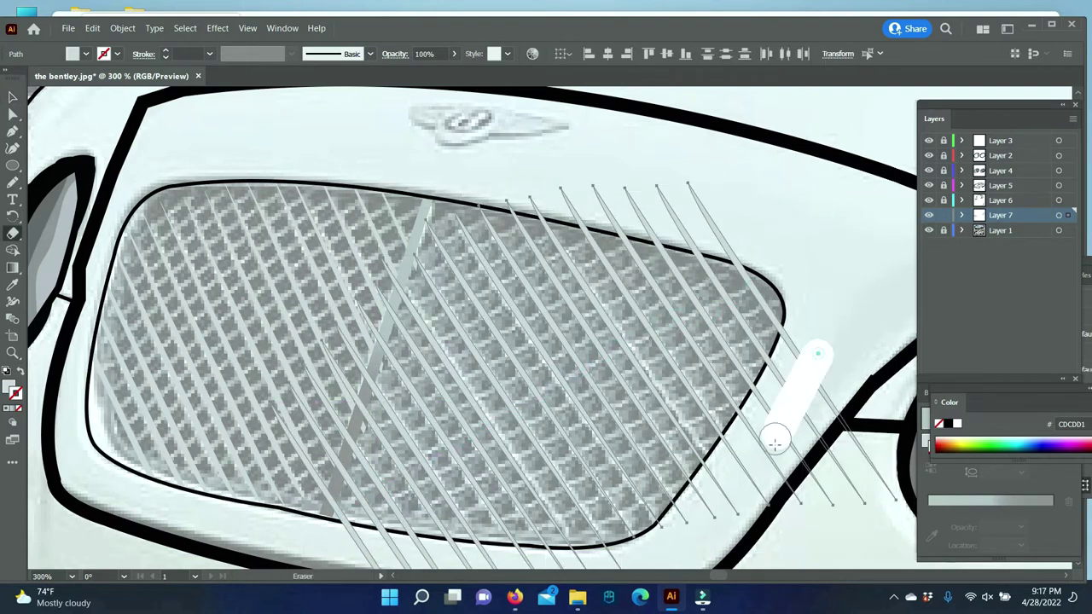
left_click_drag(759, 256, 529, 201)
scroll(638, 434, "down", 3)
mouse_move(610, 436)
left_mouse_down()
mouse_move(487, 434)
mouse_move(470, 534)
mouse_move(500, 456)
mouse_move(515, 487)
left_mouse_up()
scroll(515, 488, "down", 1)
key("v")
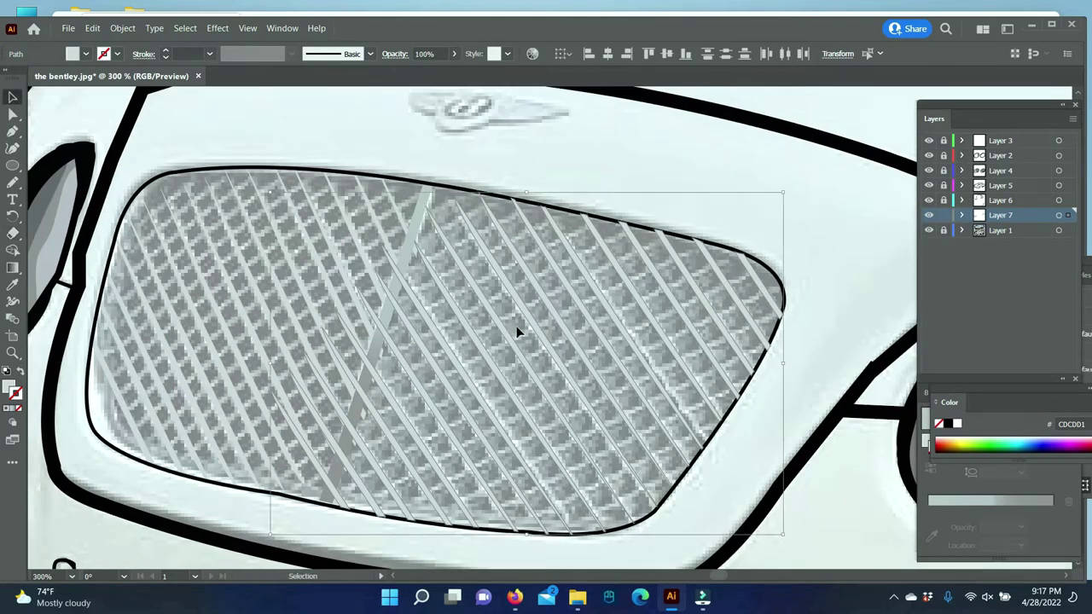
scroll(819, 231, "up", 2)
left_click(12, 130)
- Draw a light grille bar shape and repeat copies of it down across the grille
left_click(770, 264)
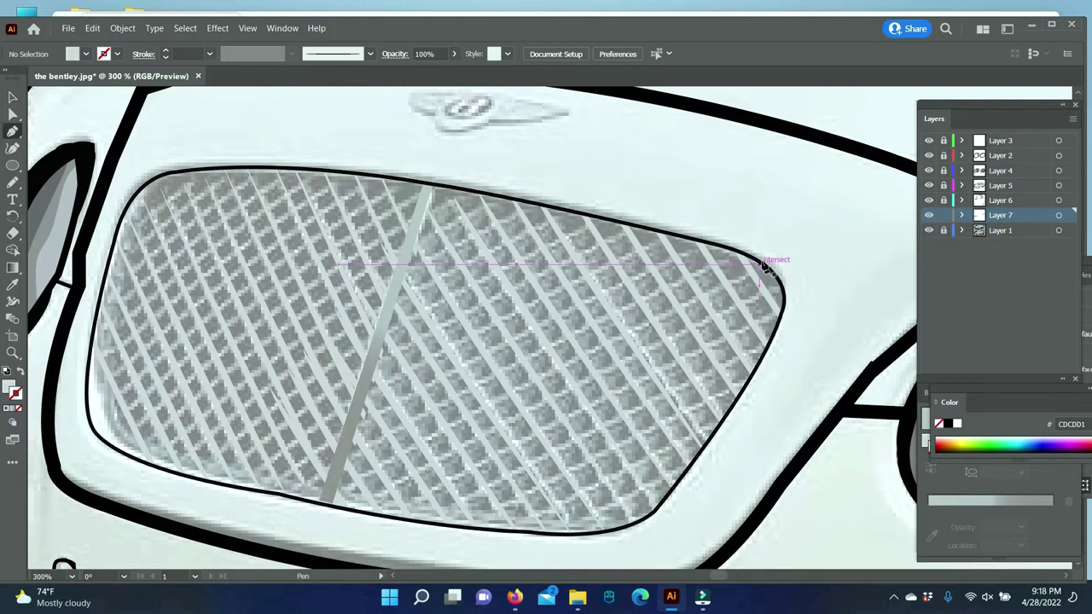
left_click(336, 501)
left_click(766, 270)
key("v")
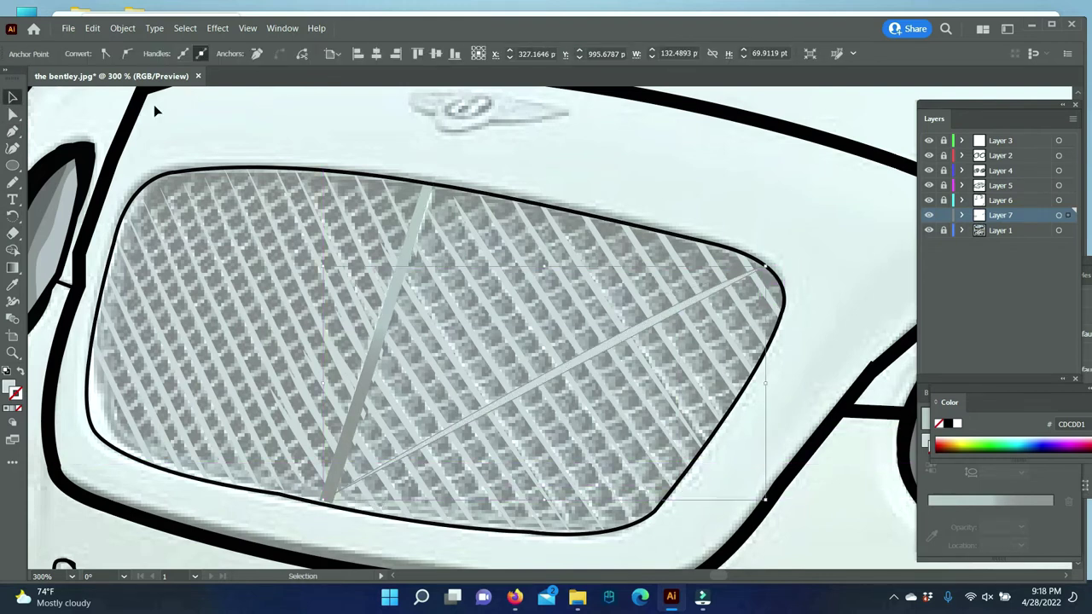
mouse_move(572, 422)
left_mouse_down()
mouse_move(638, 470)
mouse_move(488, 284)
mouse_move(502, 206)
left_mouse_up()
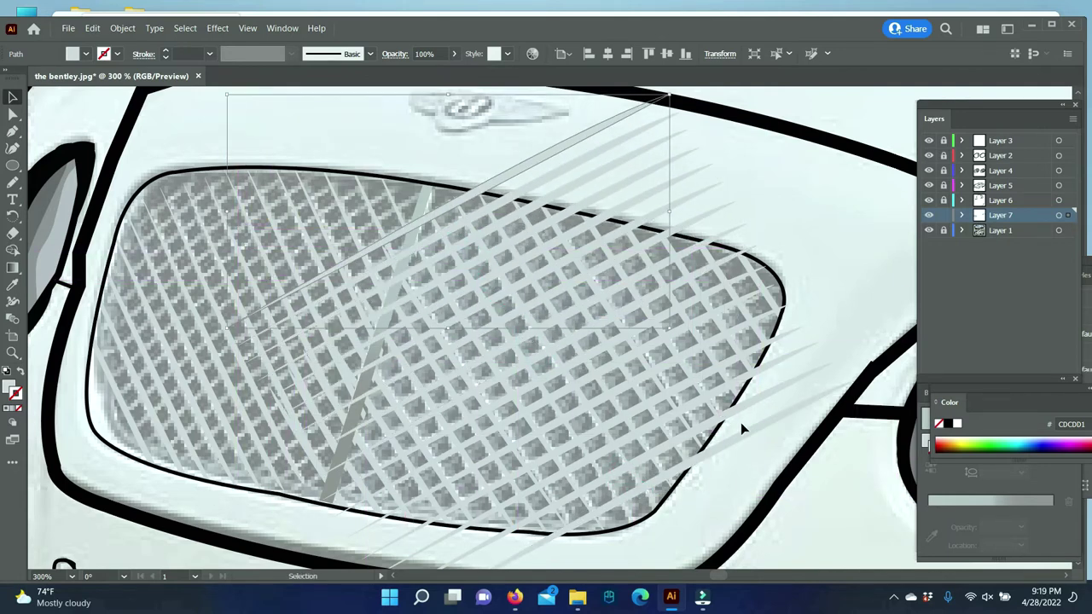
key("ctrl+d")
key("ctrl+d")
key("ctrl+d")
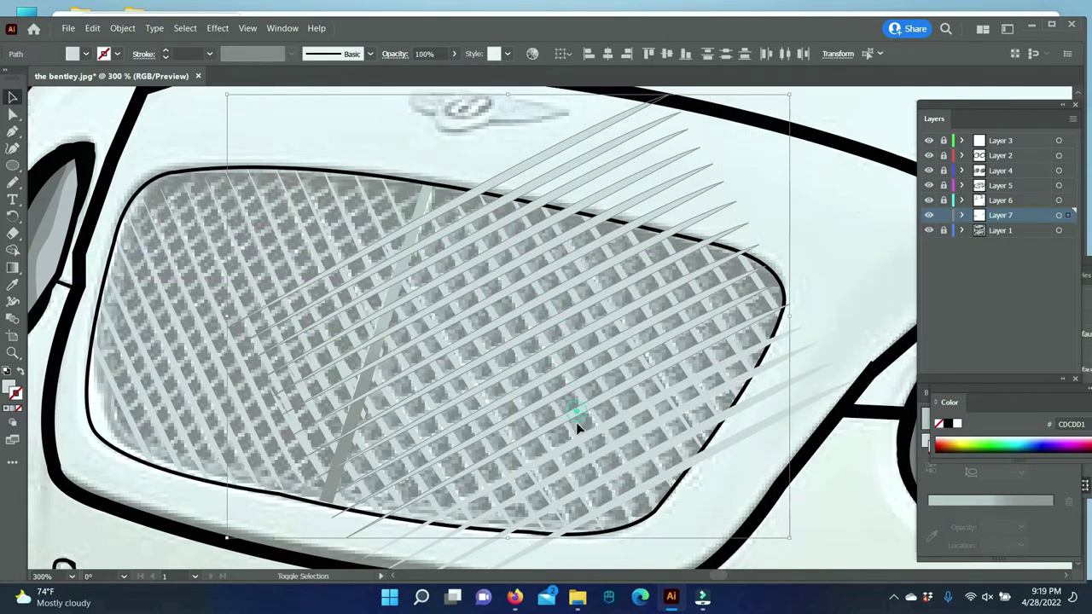
- Erase the bar ends sticking above the grille's top edge, working on Layer 1
key("shift+e")
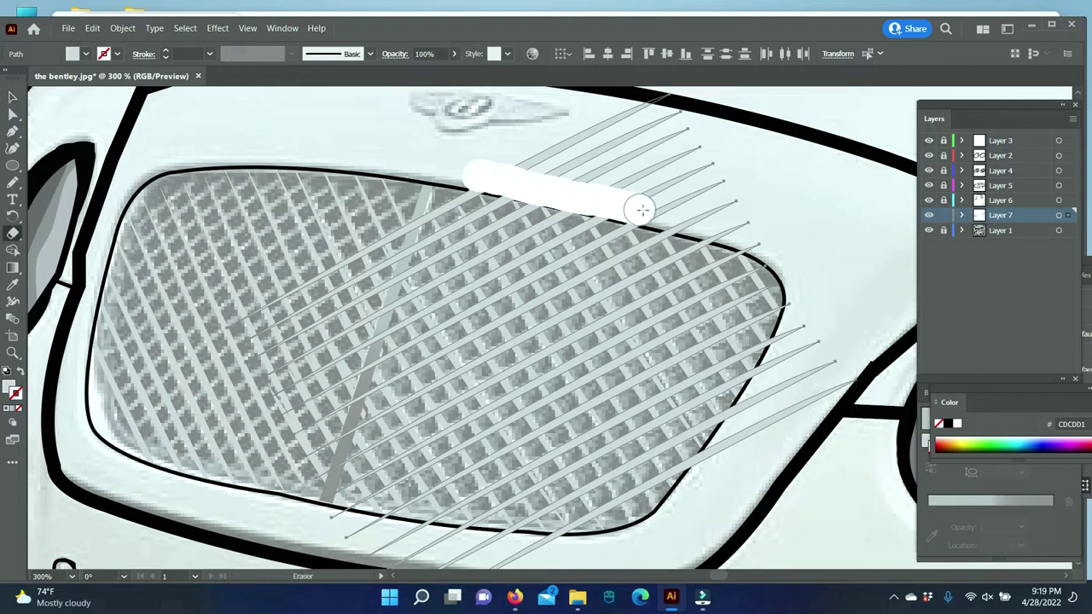
left_click_drag(465, 171, 751, 248)
left_click_drag(500, 142, 731, 214)
left_click_drag(674, 96, 580, 146)
left_click(999, 230)
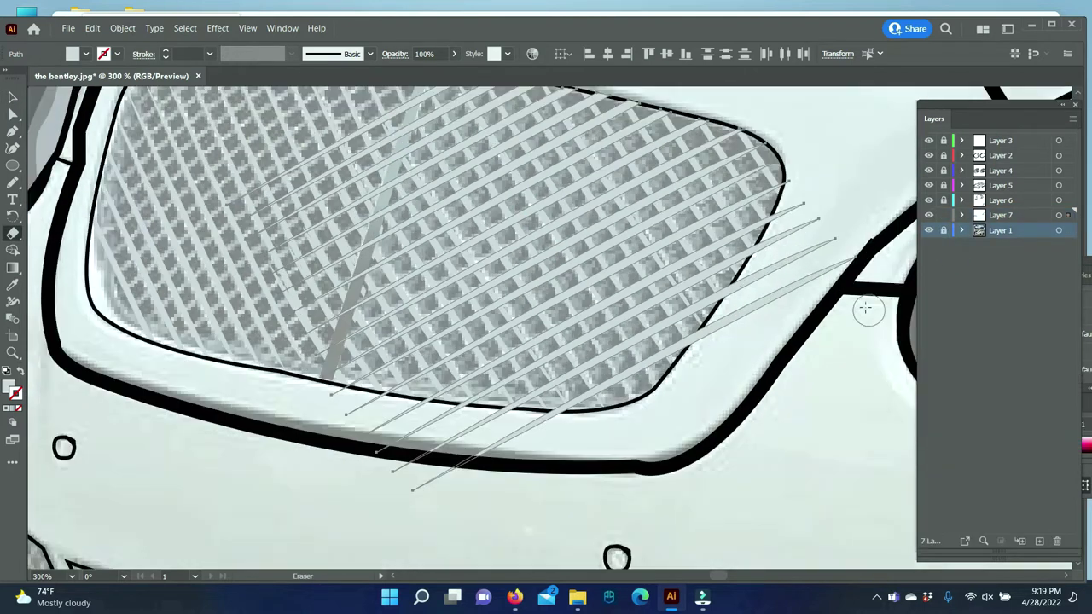
scroll(865, 310, "down", 3)
left_click_drag(801, 175, 728, 315)
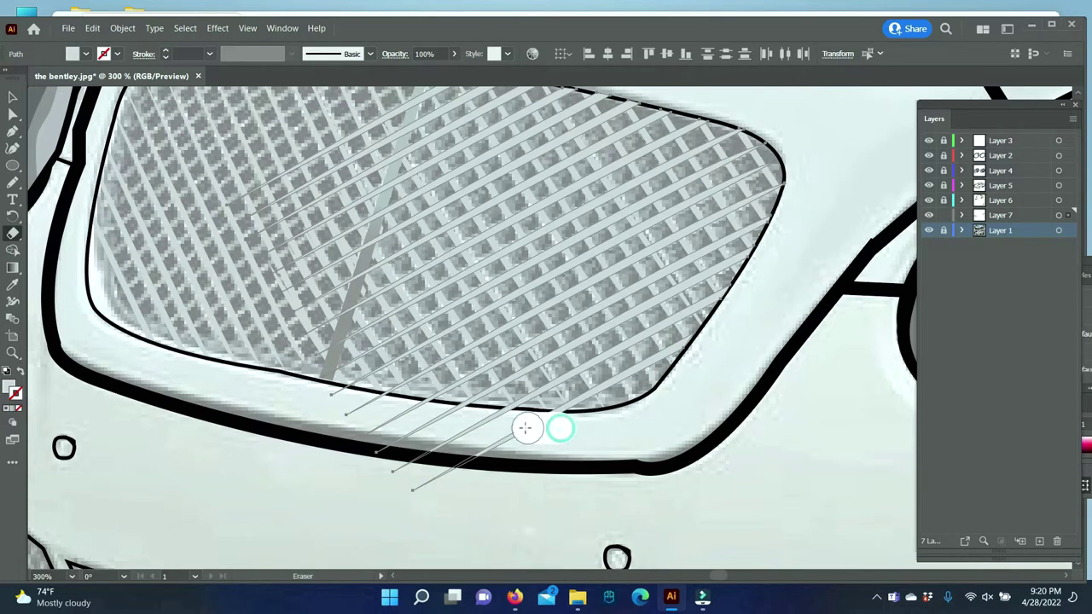
- Erase hatch ends along the grille's bottom edge and beside the slanted bar, then check stacking options
left_click_drag(508, 445, 339, 402)
scroll(545, 426, "up", 2)
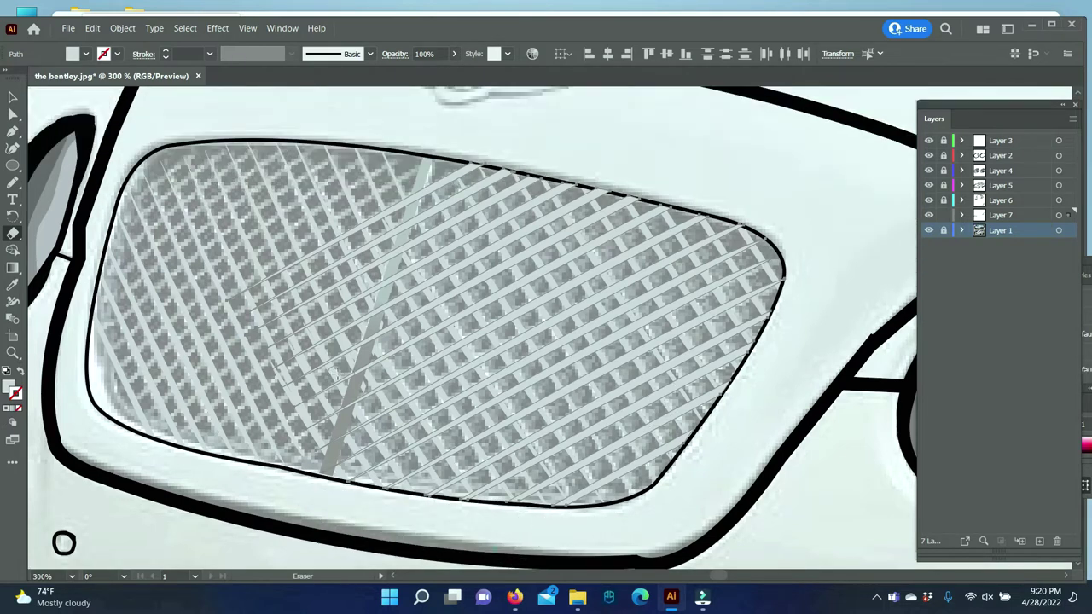
scroll(388, 170, "down", 1)
left_click_drag(388, 141, 343, 291)
left_click_drag(359, 160, 300, 271)
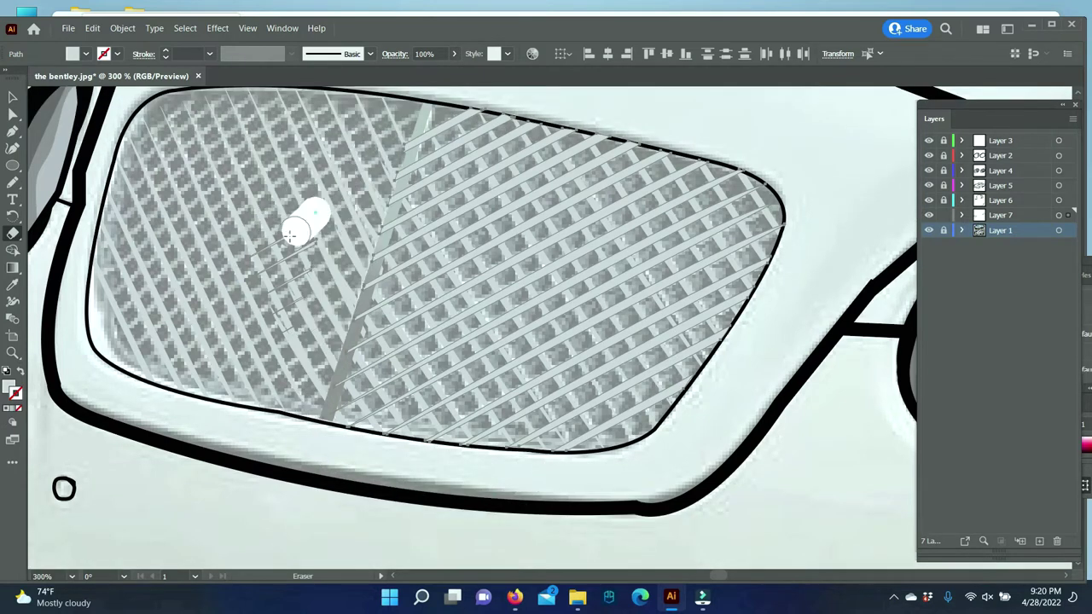
key("v")
right_click(494, 455)
left_click(695, 256)
scroll(597, 273, "up", 1)
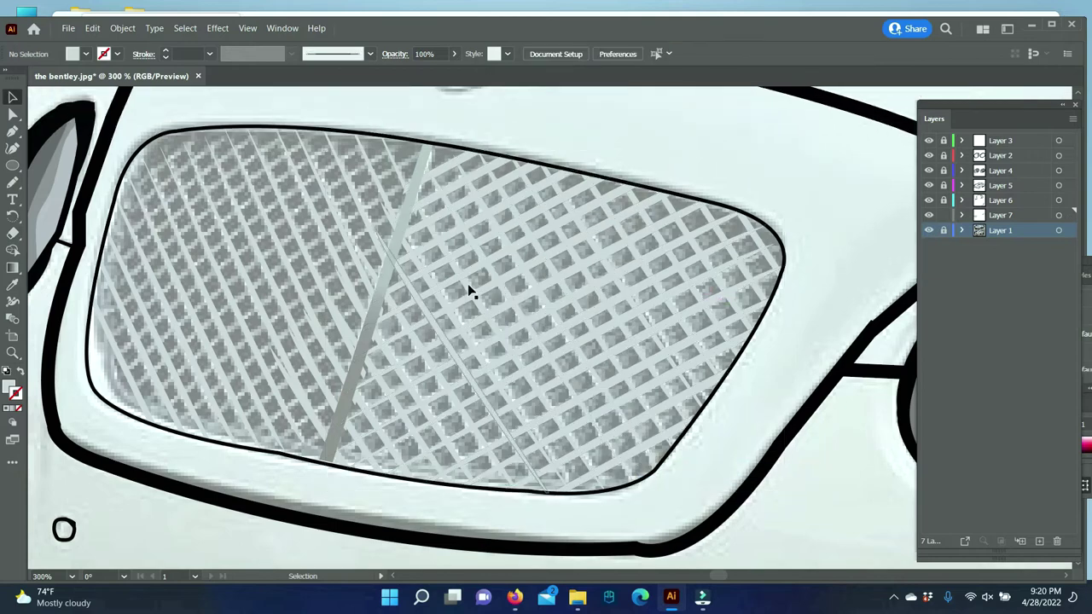
- Duplicate a diagonal hatch line and rotate it to cross the existing lines
mouse_move(490, 333)
left_mouse_down()
mouse_move(346, 290)
mouse_move(512, 98)
left_mouse_up()
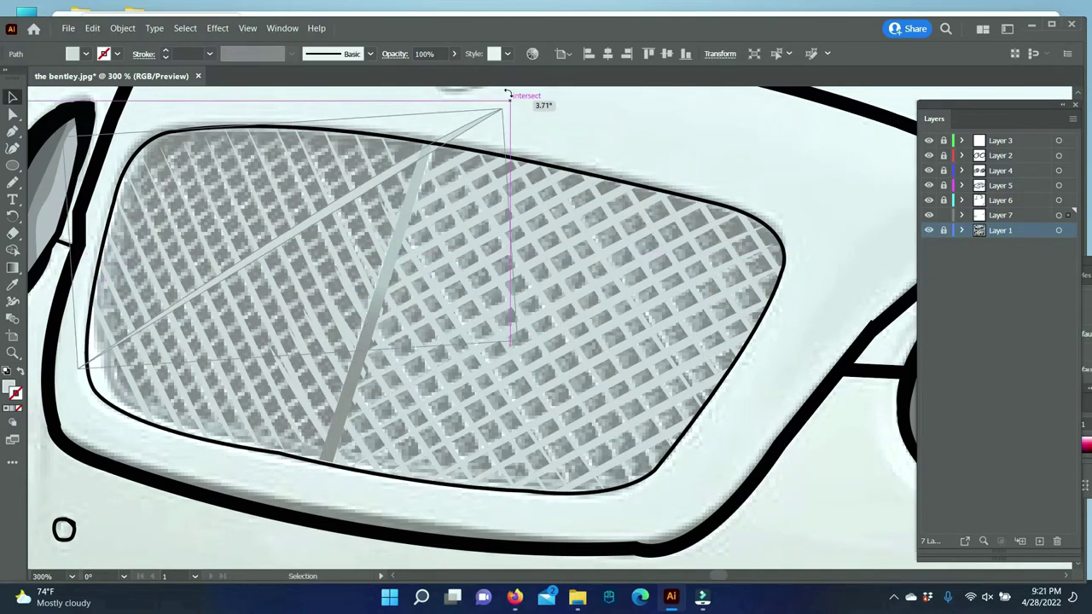
scroll(512, 256, "up", 3)
left_click_drag(335, 324, 337, 326)
left_click_drag(495, 253, 222, 335)
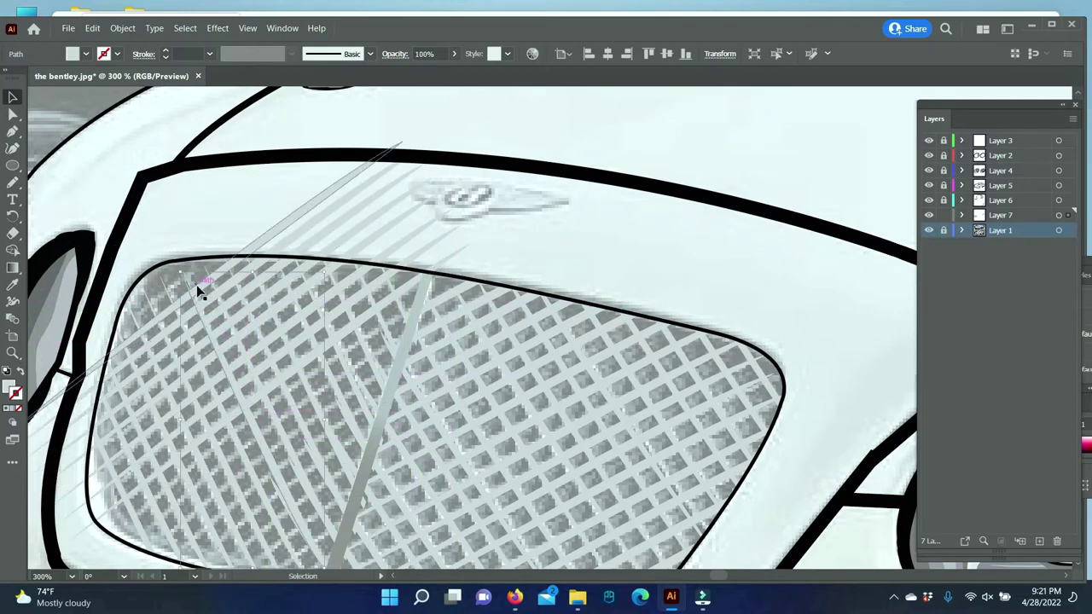
key("ctrl+minus")
key("ctrl+minus")
key("ctrl+minus")
left_click(13, 352)
key("ctrl+plus")
key("ctrl+plus")
key("ctrl+plus")
key("v")
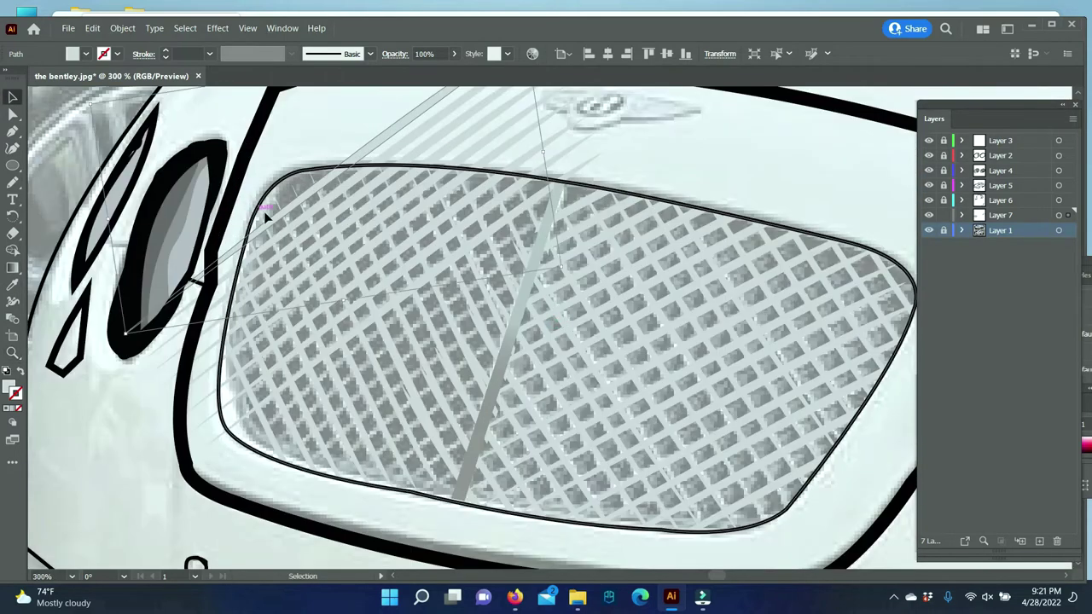
- Alt-drag the crossing line one step over and repeat with Ctrl+D across the grille
mouse_move(388, 356)
left_mouse_down()
mouse_move(410, 401)
mouse_move(69, 409)
left_mouse_up()
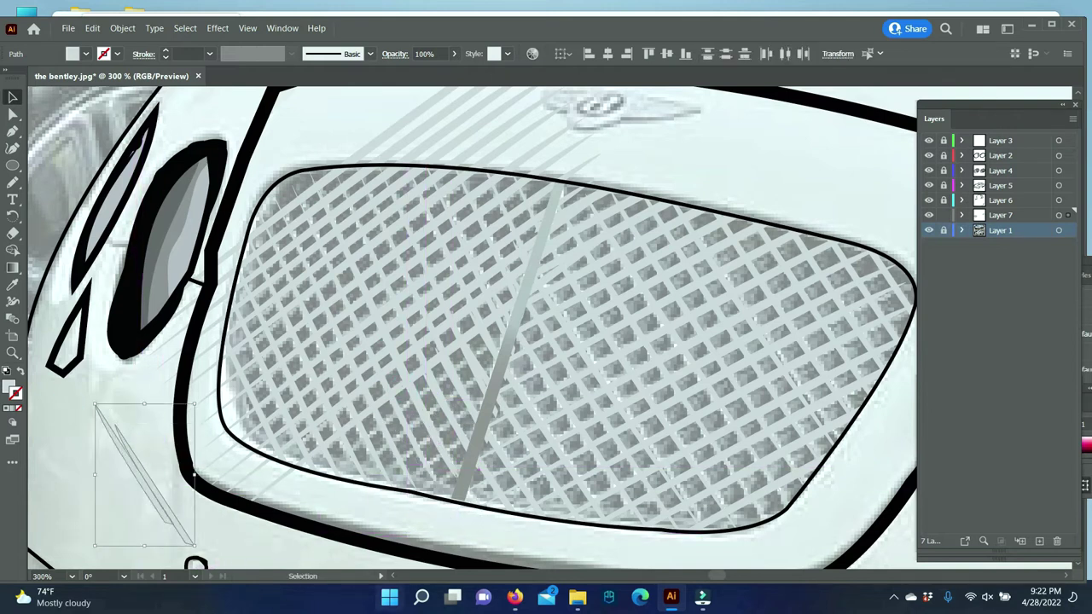
left_click(401, 437)
left_click_drag(401, 437, 446, 494)
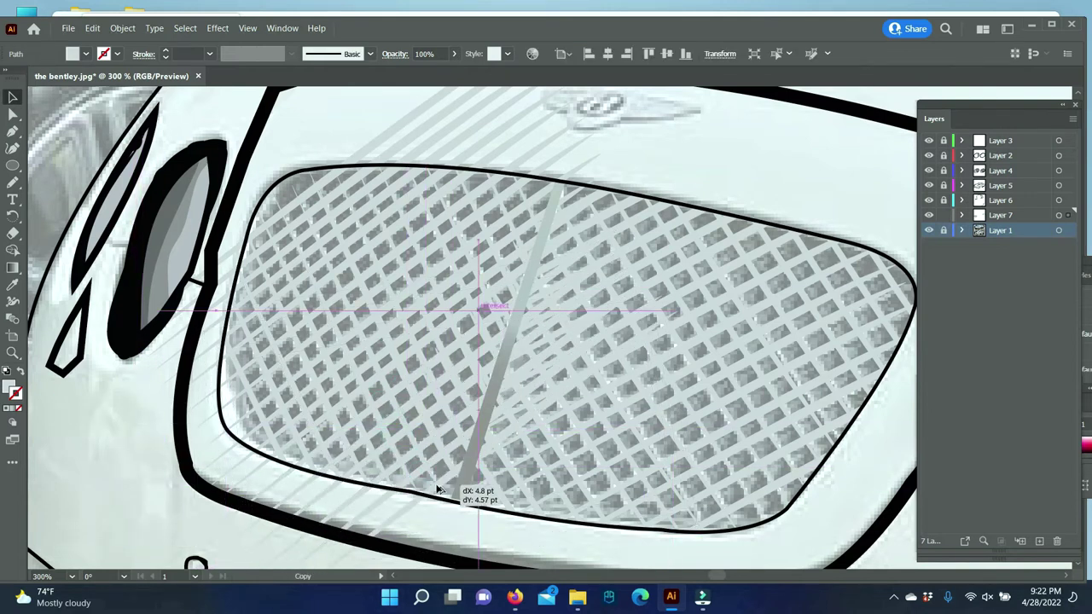
key("ctrl+d")
key("ctrl+d")
key("ctrl+d")
key("ctrl+d")
key("ctrl+d")
key("ctrl+d")
key("ctrl+d")
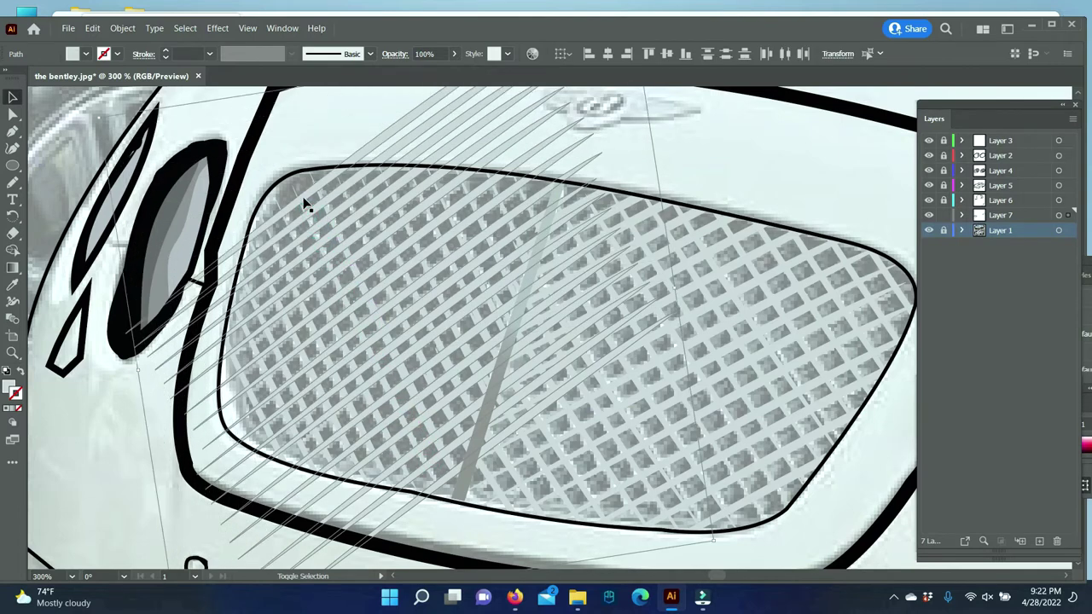
scroll(512, 341, "up", 1)
key("shift+e")
- Erase crossing-line ends past the grille's top, left and lower-left edges and beside the slanted bar
mouse_move(588, 224)
left_mouse_down()
mouse_move(325, 189)
mouse_move(665, 120)
left_mouse_up()
scroll(572, 192, "down", 1)
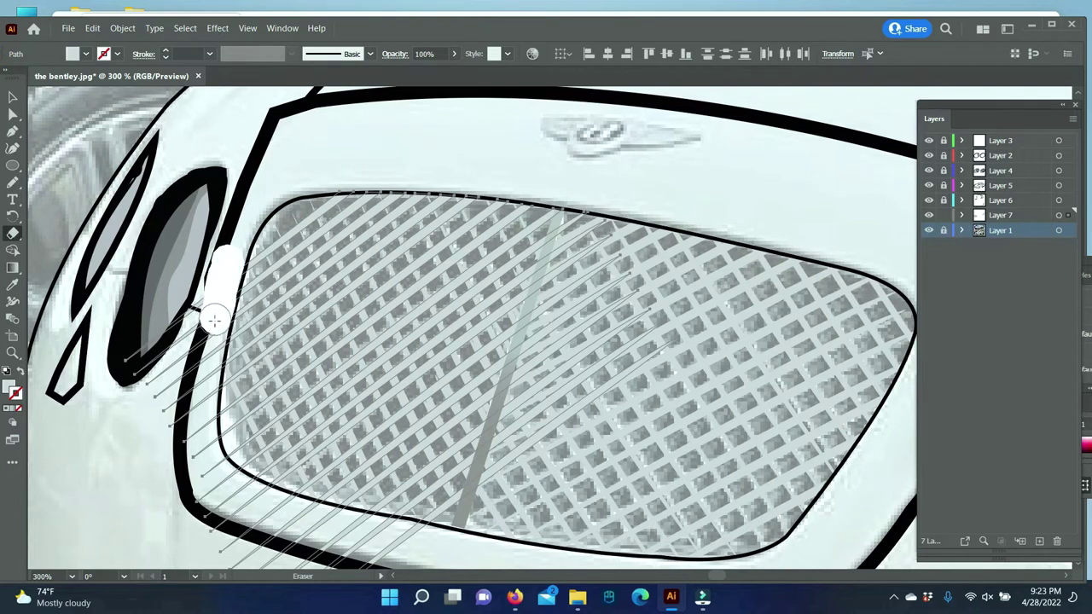
mouse_move(226, 252)
left_mouse_down()
mouse_move(200, 469)
mouse_move(312, 458)
left_mouse_up()
scroll(171, 401, "down", 1)
scroll(341, 469, "down", 1)
left_click_drag(397, 487, 211, 390)
left_click_drag(570, 123, 478, 375)
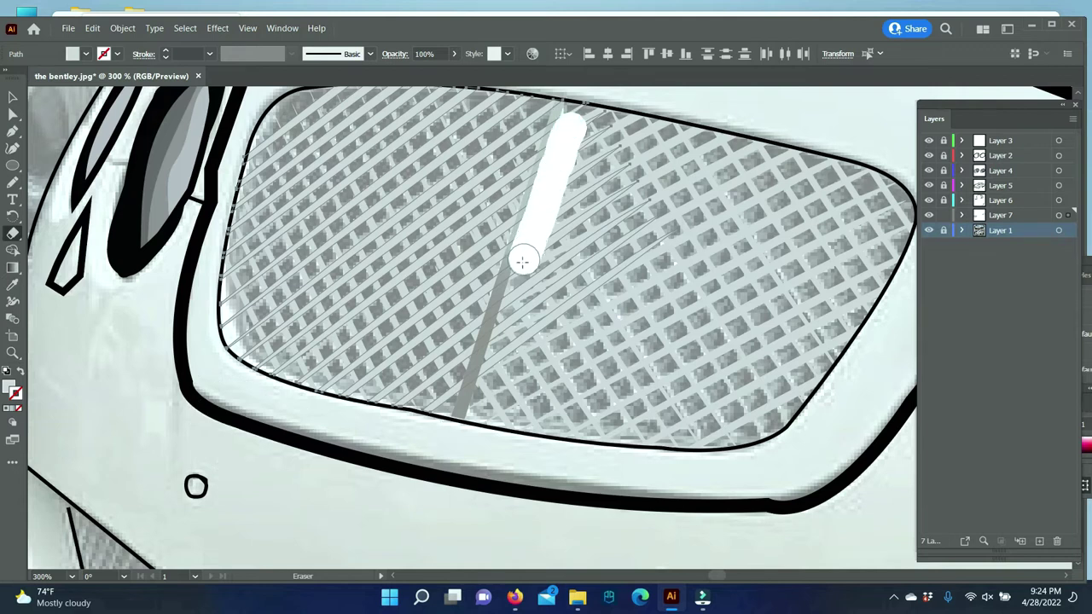
scroll(670, 275, "up", 1)
key("v")
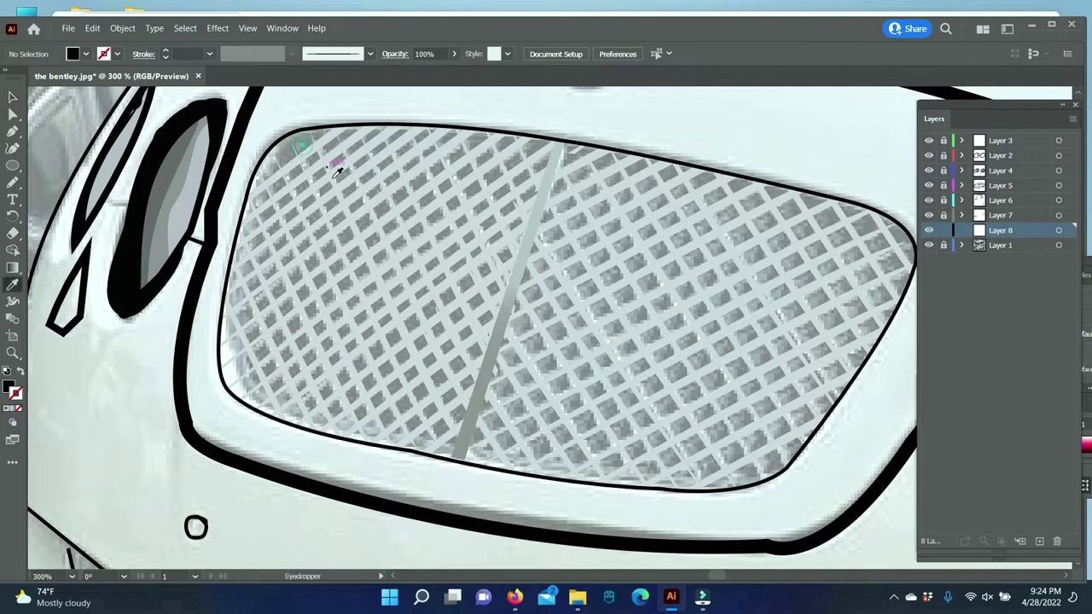
- Trace a closed Pen outline around the grille's curved top edge for the black backing shape
left_click(17, 407)
left_click_drag(283, 159, 262, 166)
left_click_drag(380, 129, 432, 149)
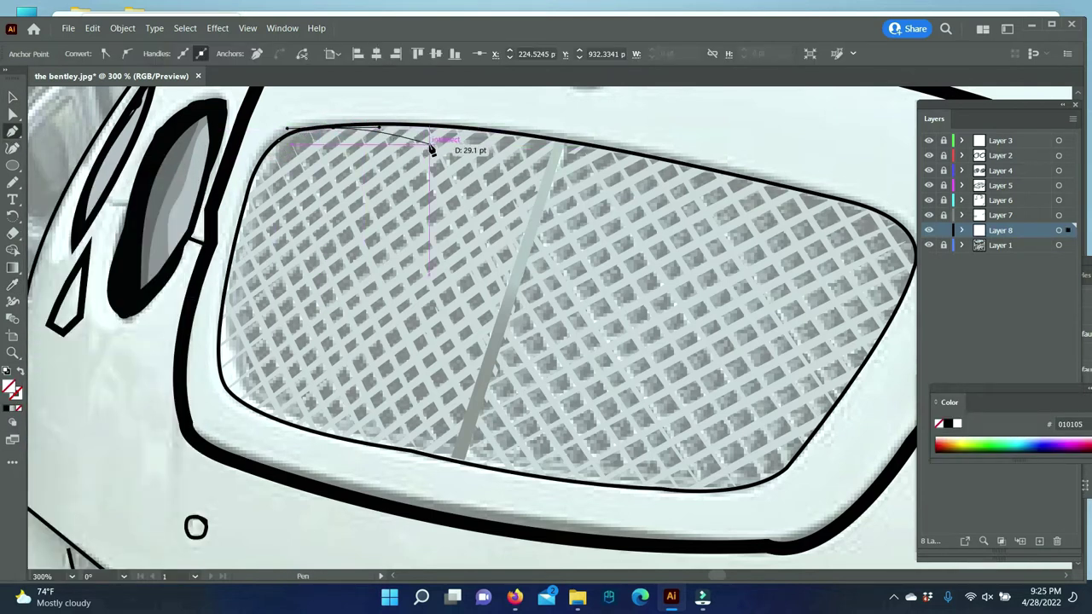
left_click_drag(536, 153, 561, 146)
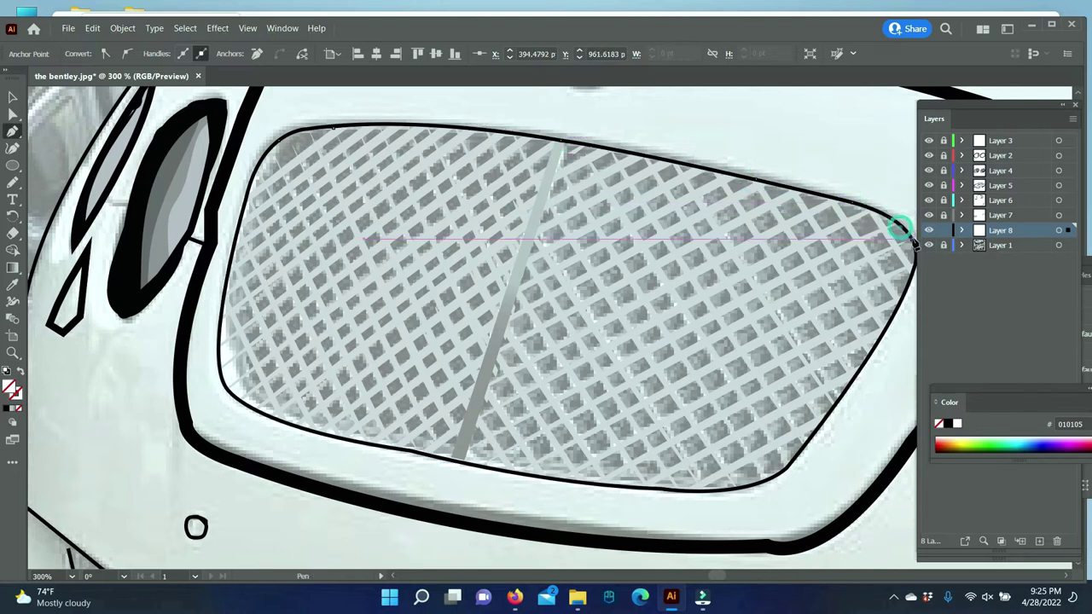
scroll(719, 577, "right", 3)
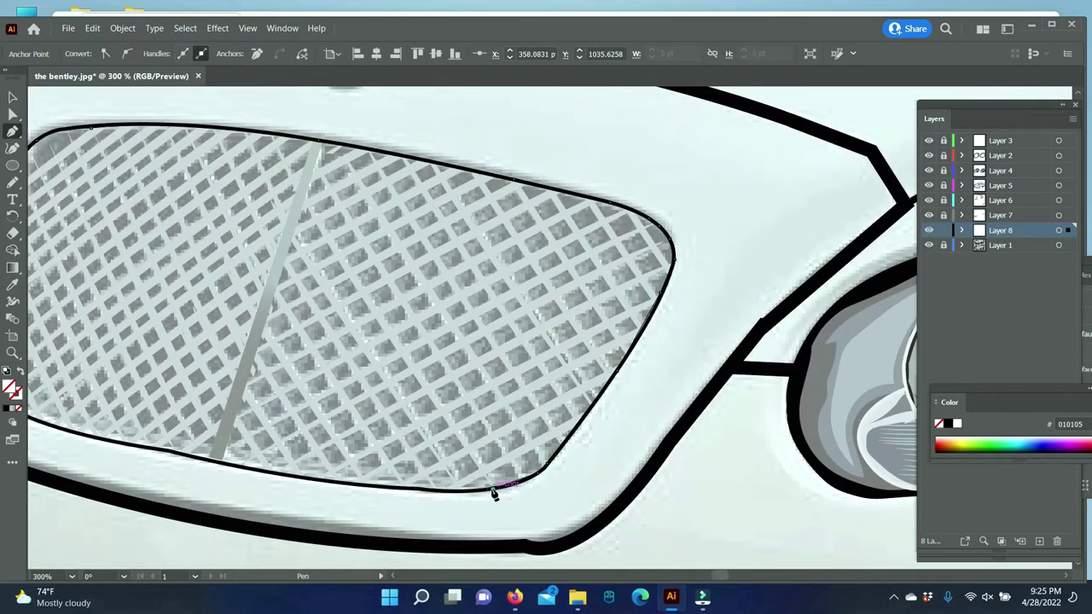
scroll(727, 586, "right", 4)
scroll(726, 586, "left", 6)
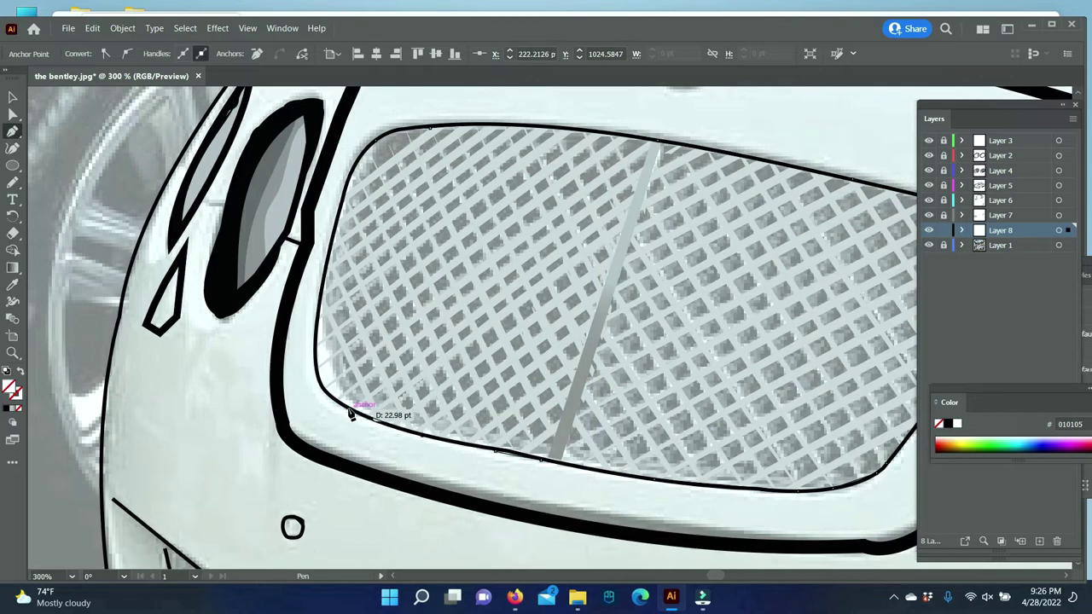
left_click(384, 129)
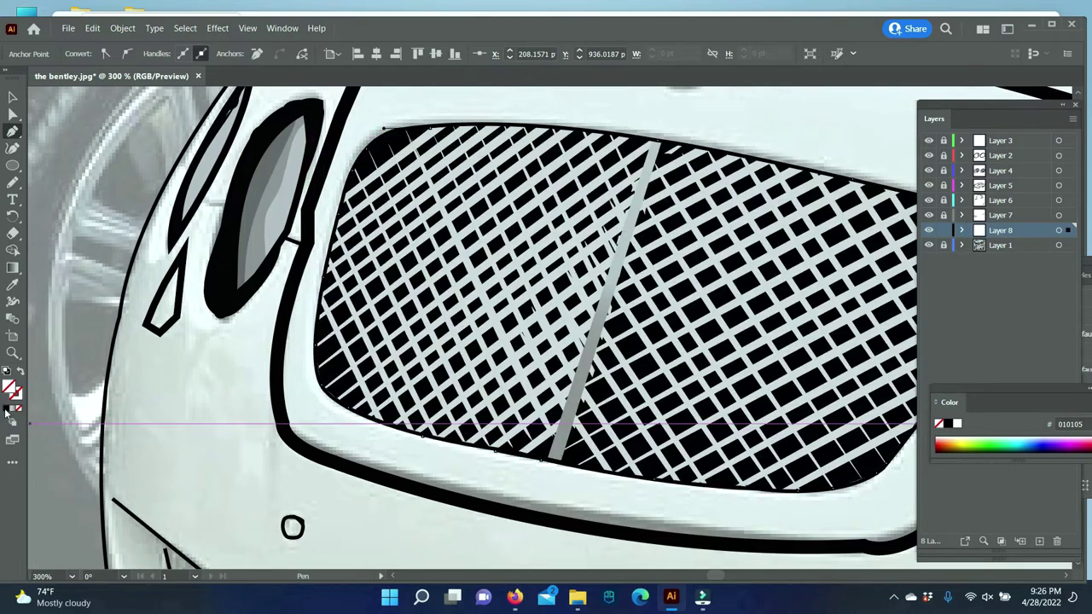
key("ctrl+minus")
key("ctrl+minus")
key("ctrl+minus")
key("ctrl+minus")
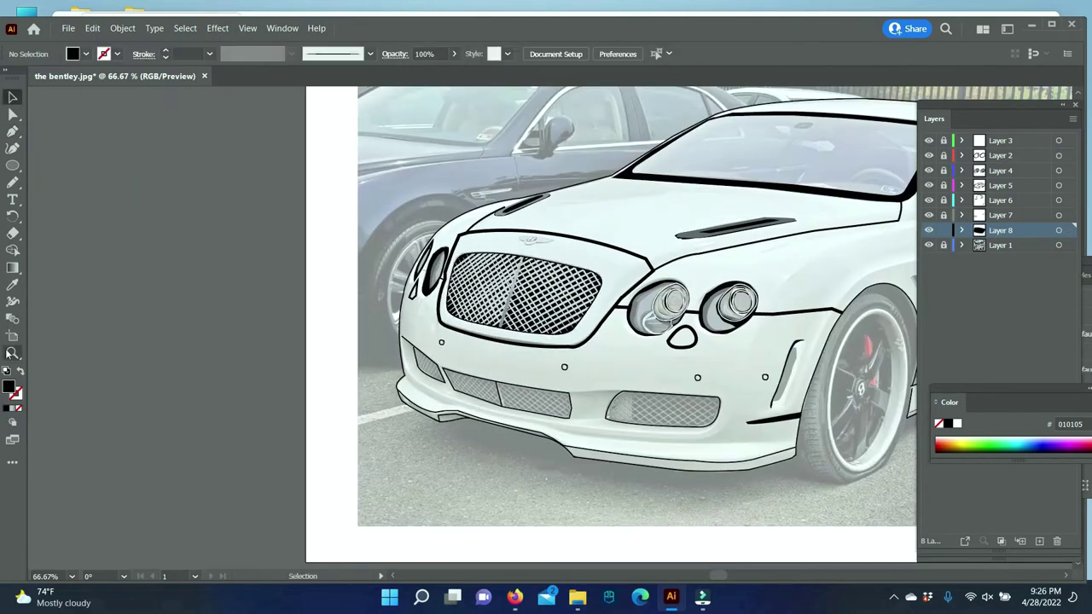
- Zoom in on the lower bumper grille and inspect a grille line's colour settings
left_click(13, 352)
left_click(541, 426)
left_click(494, 316)
double_click(15, 392)
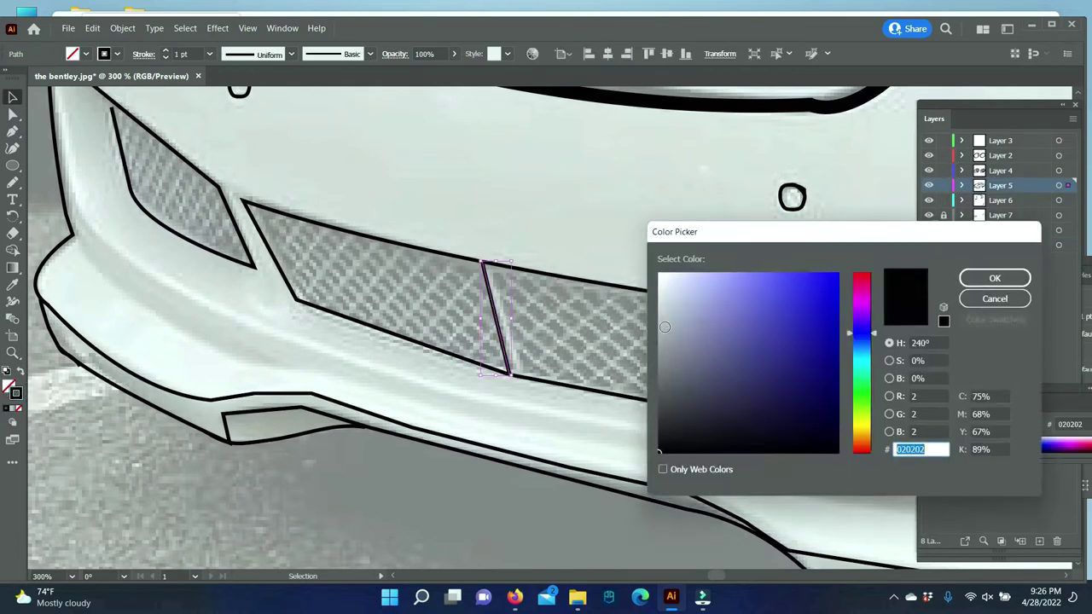
key("Return")
left_click(335, 480)
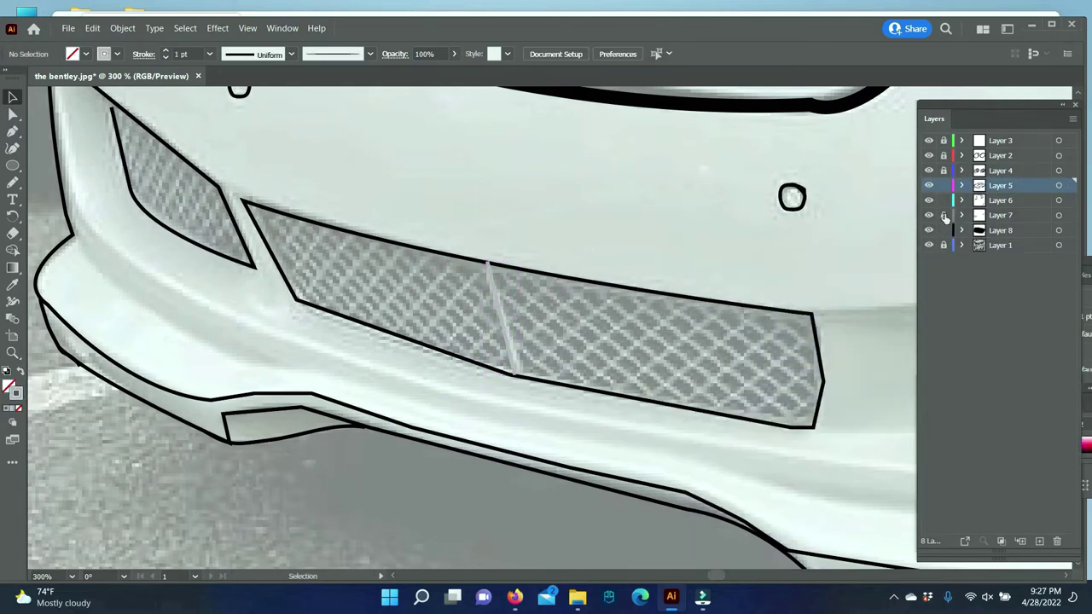
- Unlock Layer 7 and swap fill and stroke to a light grey fill
left_click(944, 216)
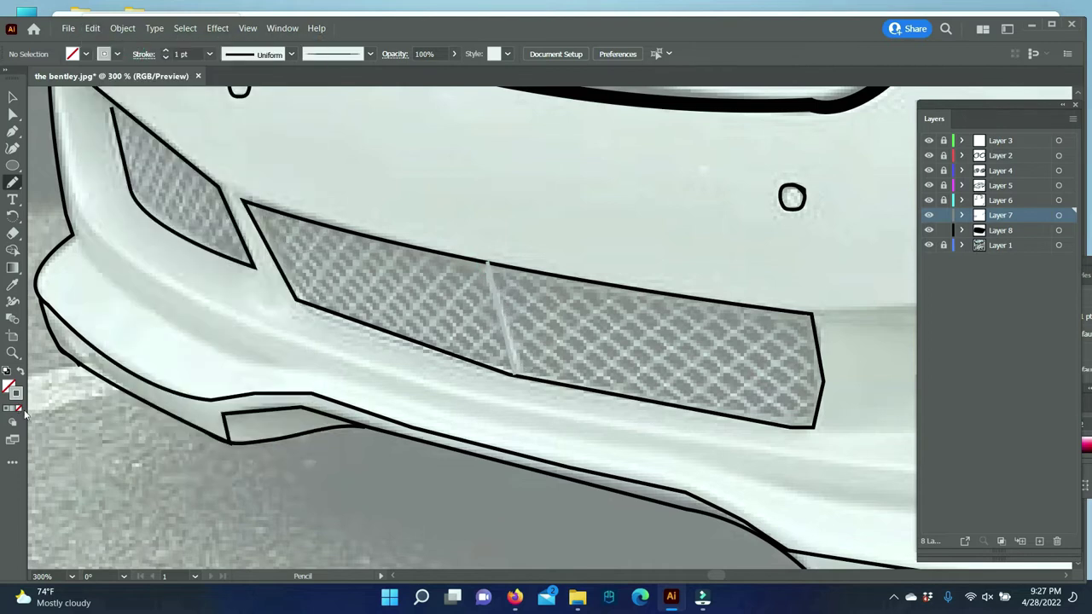
key("shift+x")
double_click(12, 388)
left_click(674, 294)
key("Return")
key("v")
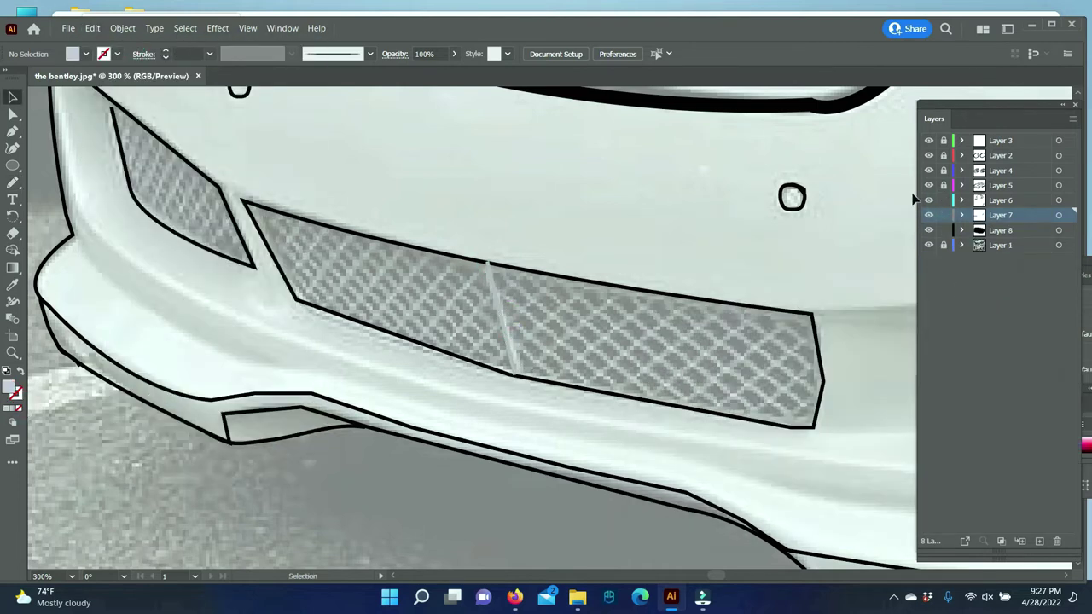
- Make Layer 7 active with no stroke and a D6D6D8 fill
right_click(492, 305)
left_click(941, 200)
left_click(975, 221)
key("n")
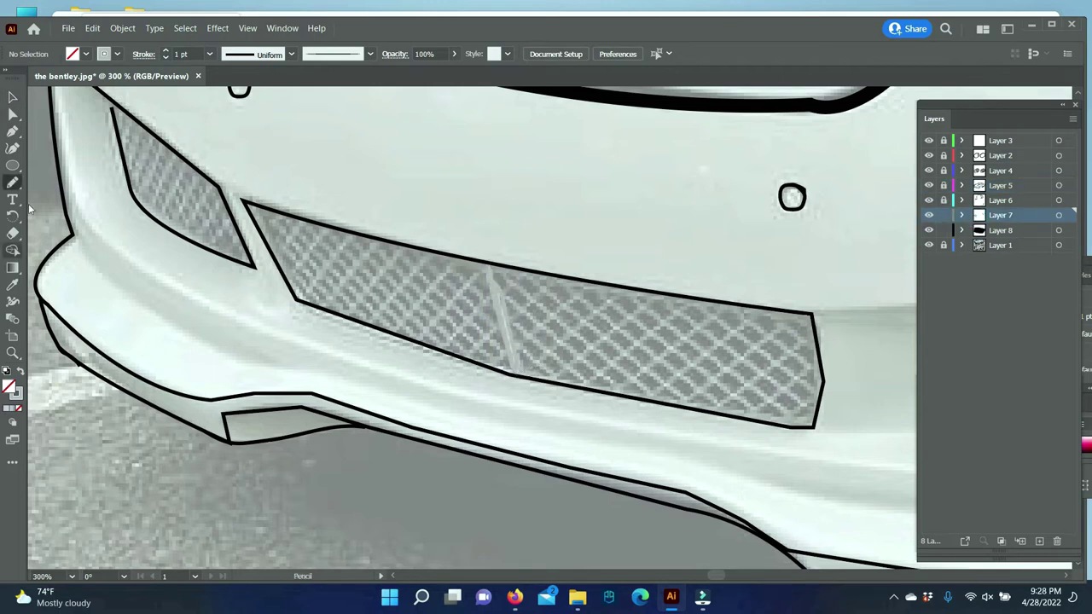
left_click(18, 407)
double_click(10, 388)
left_click(992, 278)
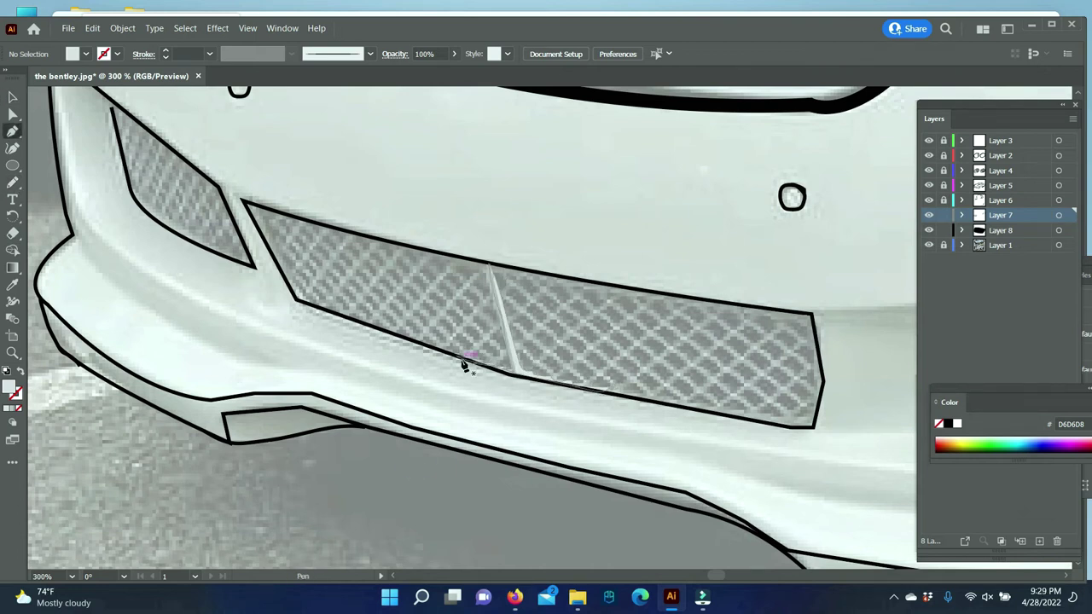
- Draw a diagonal line across the lower grille and copy parallel lines out to its right edge
left_click_drag(465, 364, 460, 358)
key("v")
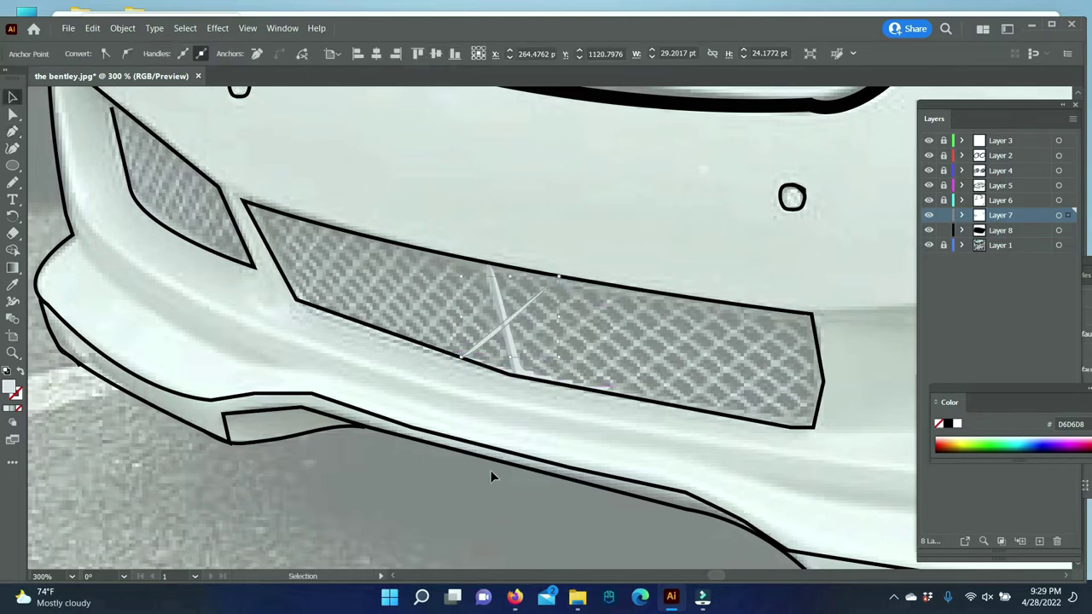
left_click_drag(568, 339, 611, 339)
mouse_move(561, 378)
left_mouse_down()
mouse_move(646, 348)
mouse_move(694, 297)
left_mouse_up()
left_click_drag(668, 350, 810, 406)
- Rotate and copy crossing stripes into the left part, repeating copies to fill the grille
left_click(517, 309)
left_click_drag(522, 278, 533, 258)
left_click_drag(458, 305, 346, 278)
left_click_drag(350, 226, 309, 196)
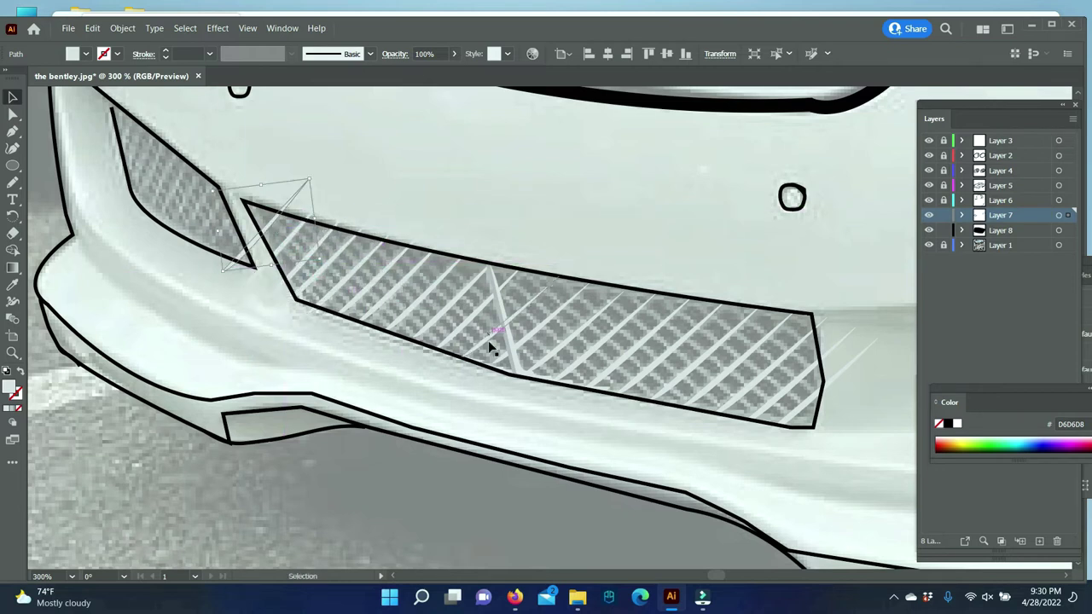
left_click_drag(267, 226, 298, 277)
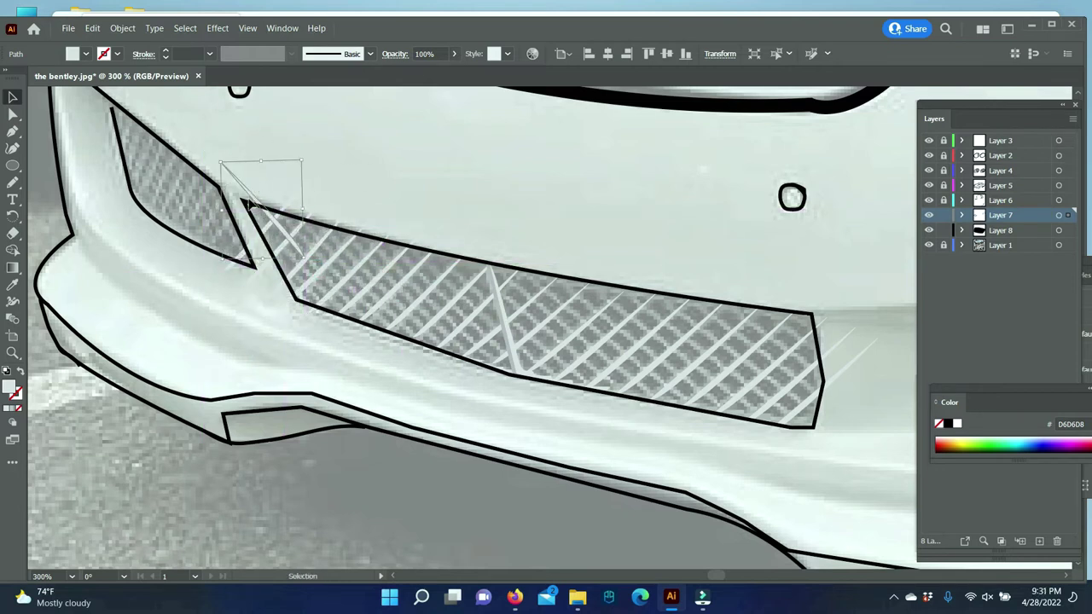
mouse_move(298, 277)
left_mouse_down()
mouse_move(311, 263)
mouse_move(342, 291)
mouse_move(421, 316)
left_mouse_up()
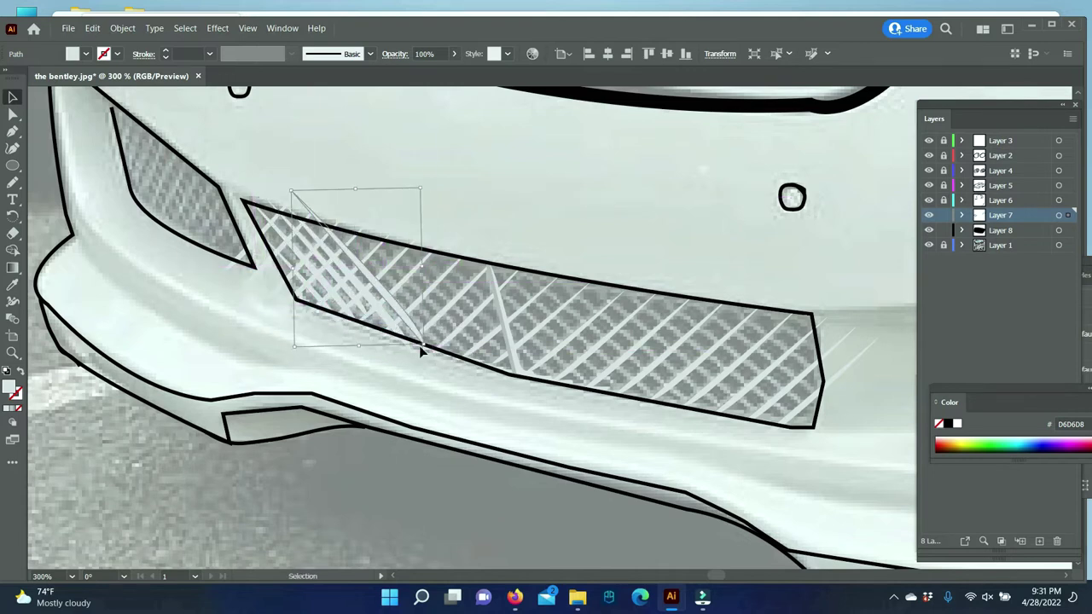
left_click_drag(422, 317, 487, 317)
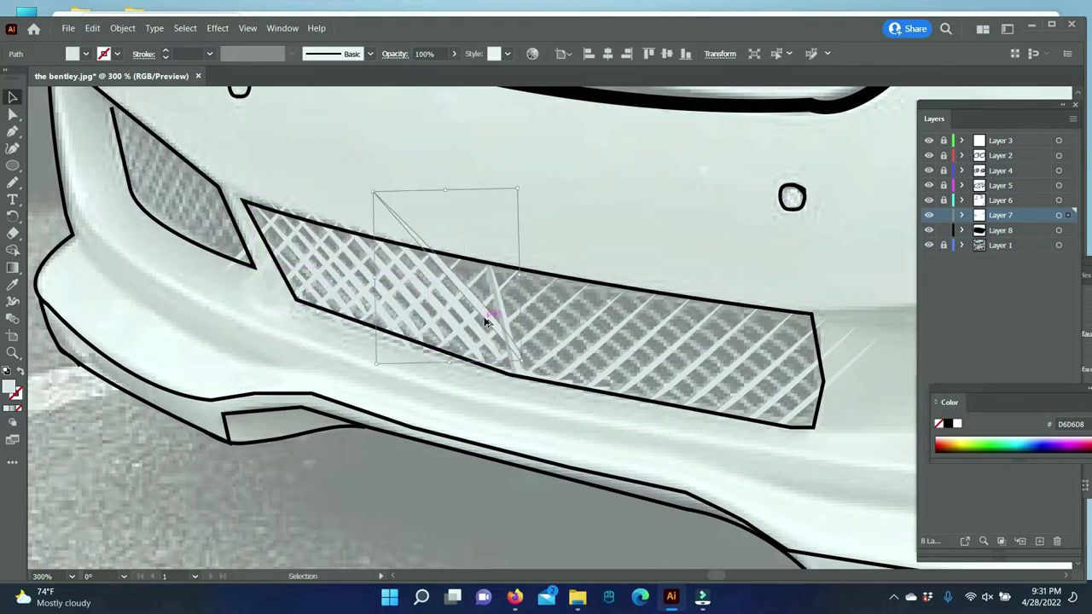
left_click_drag(585, 393, 554, 386)
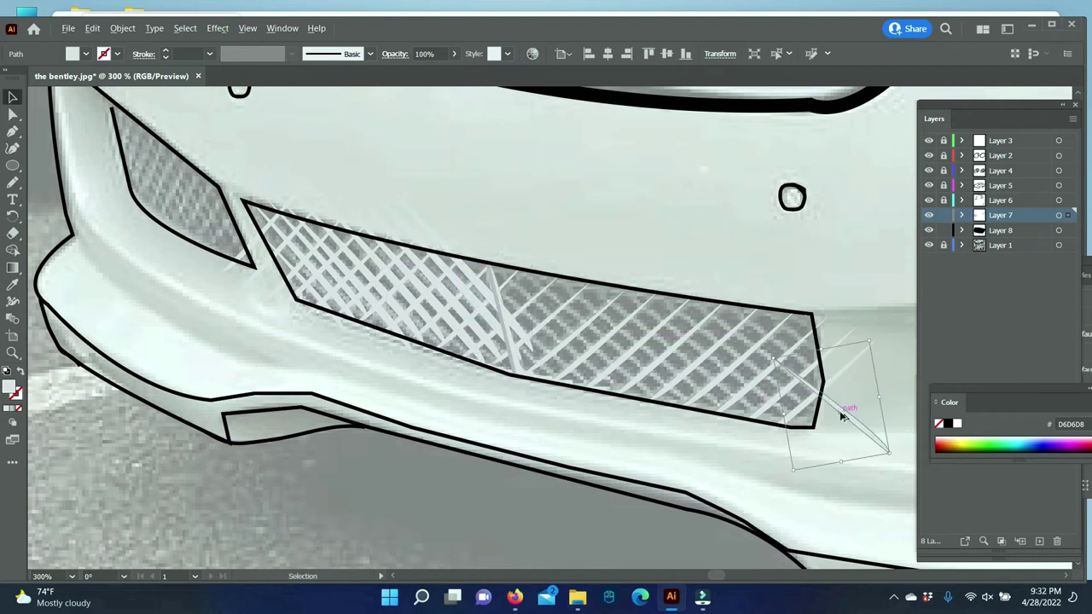
left_click_drag(554, 386, 563, 348)
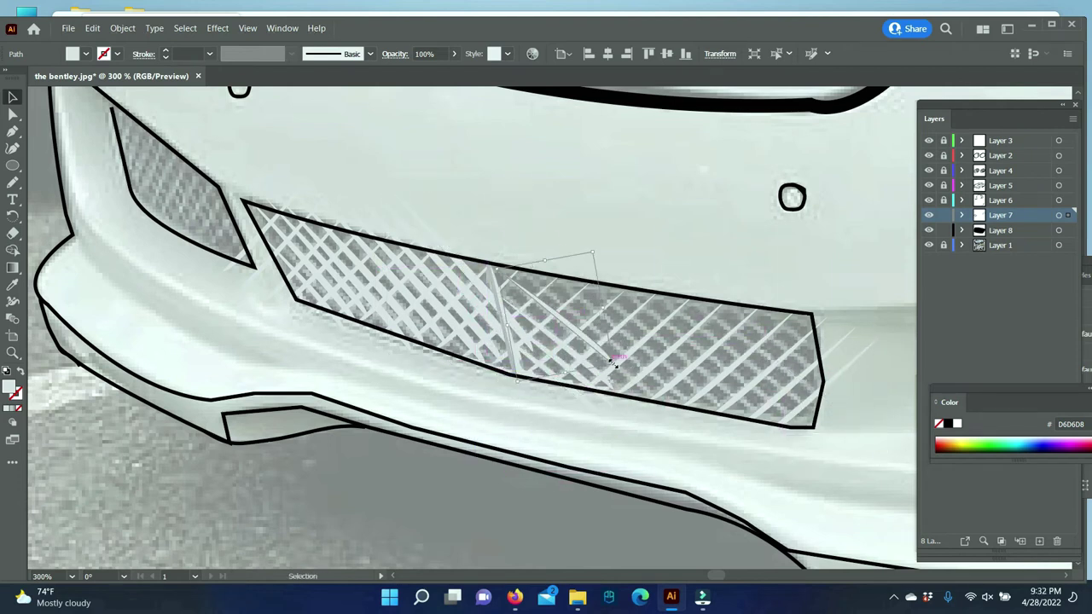
mouse_move(748, 372)
left_mouse_down()
mouse_move(844, 350)
mouse_move(580, 365)
left_mouse_up()
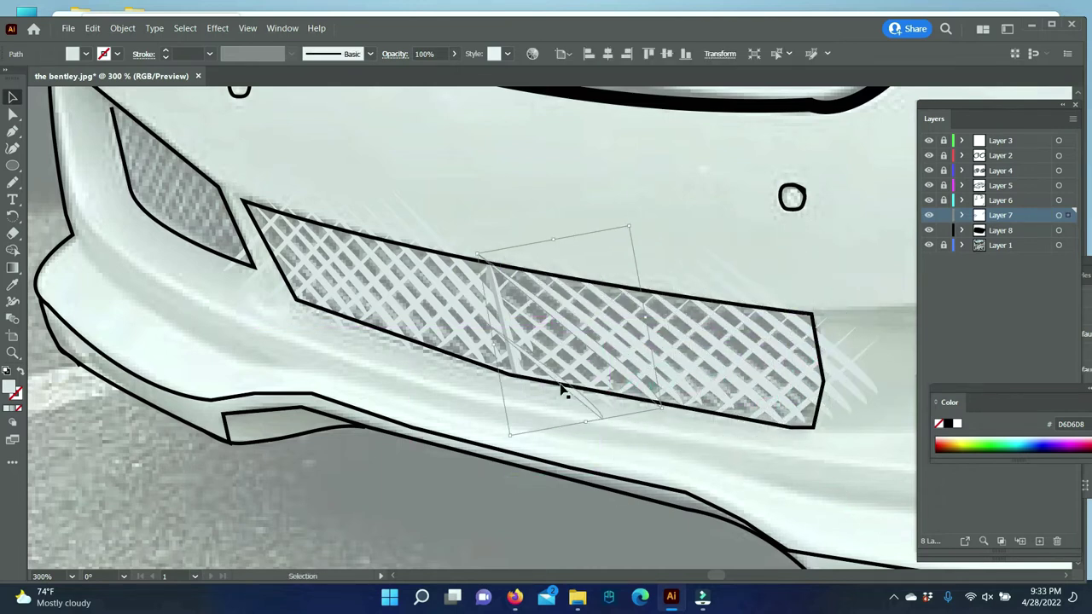
key("ctrl+alt+b")
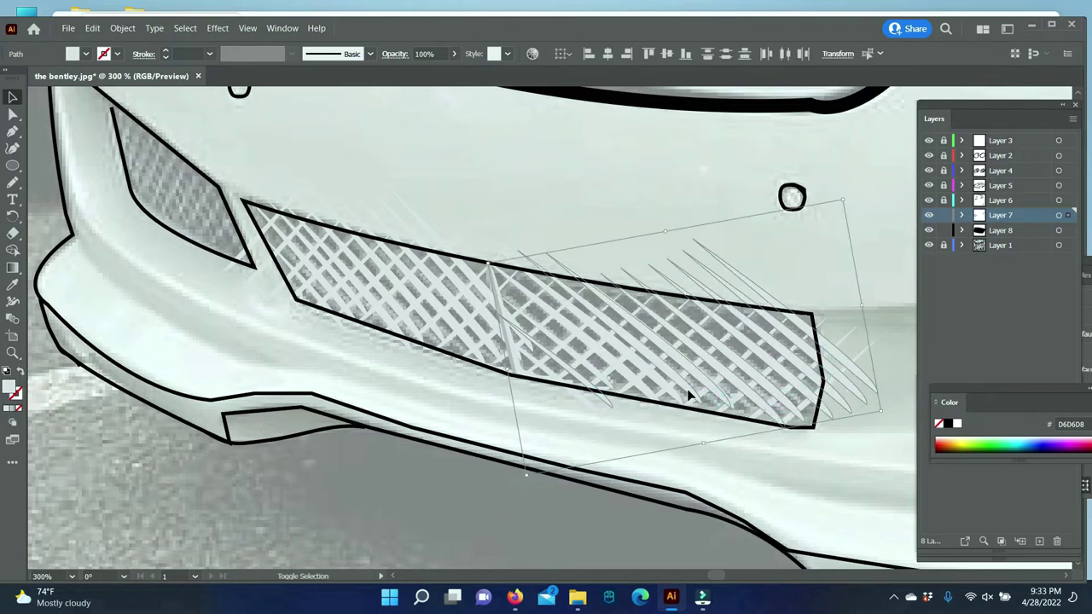
- Erase stripe ends above, below and past the right end of the lower grille
left_click(13, 232)
left_click_drag(805, 290, 674, 281)
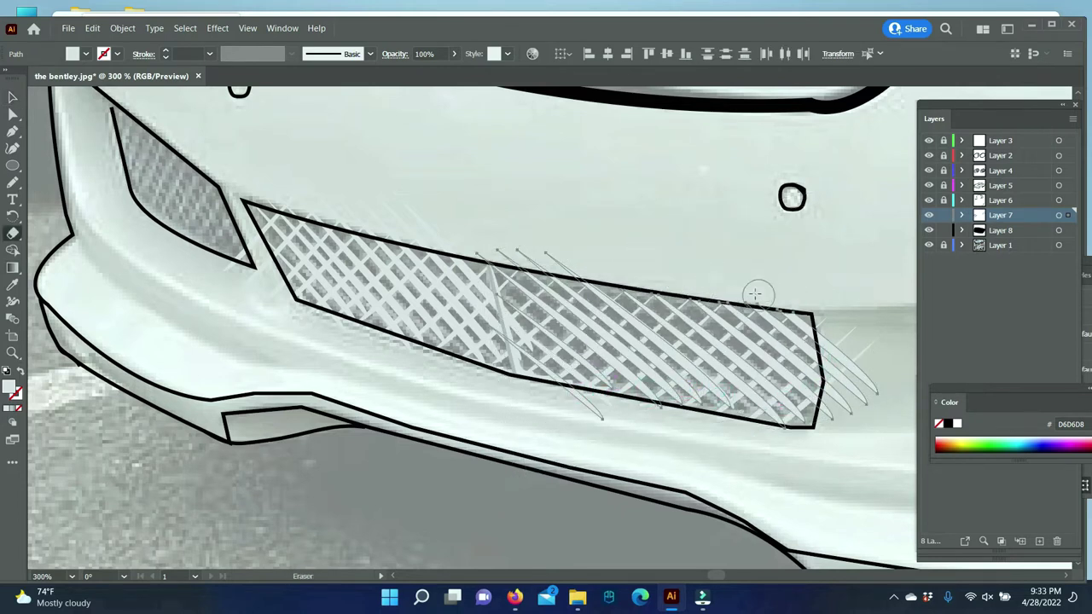
left_click_drag(584, 261, 561, 258)
left_click_drag(556, 391, 623, 435)
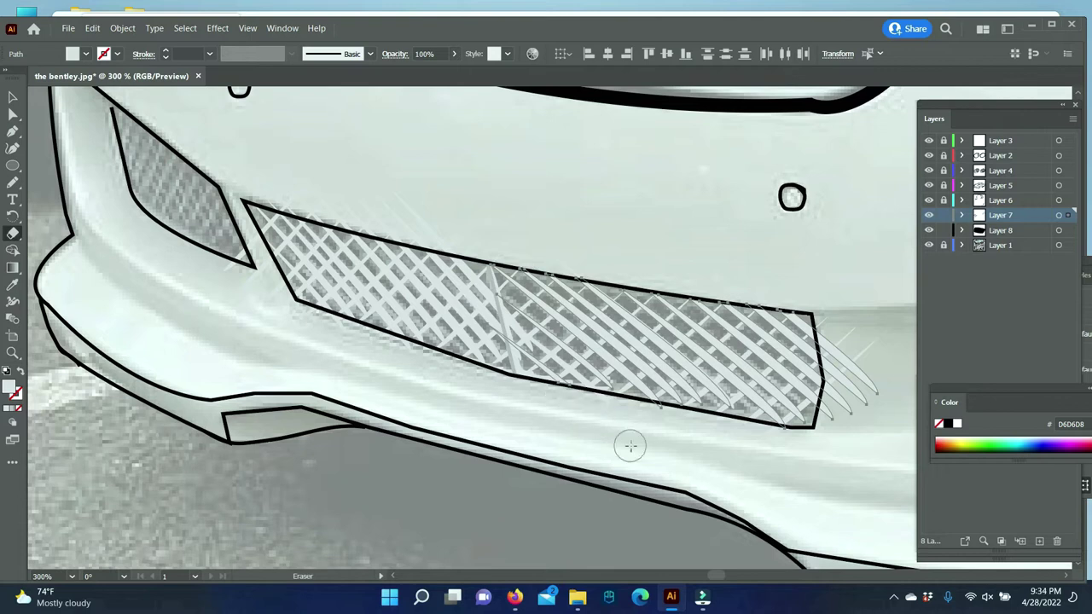
left_click_drag(821, 425, 883, 329)
left_click_drag(554, 264, 590, 267)
left_click(859, 368)
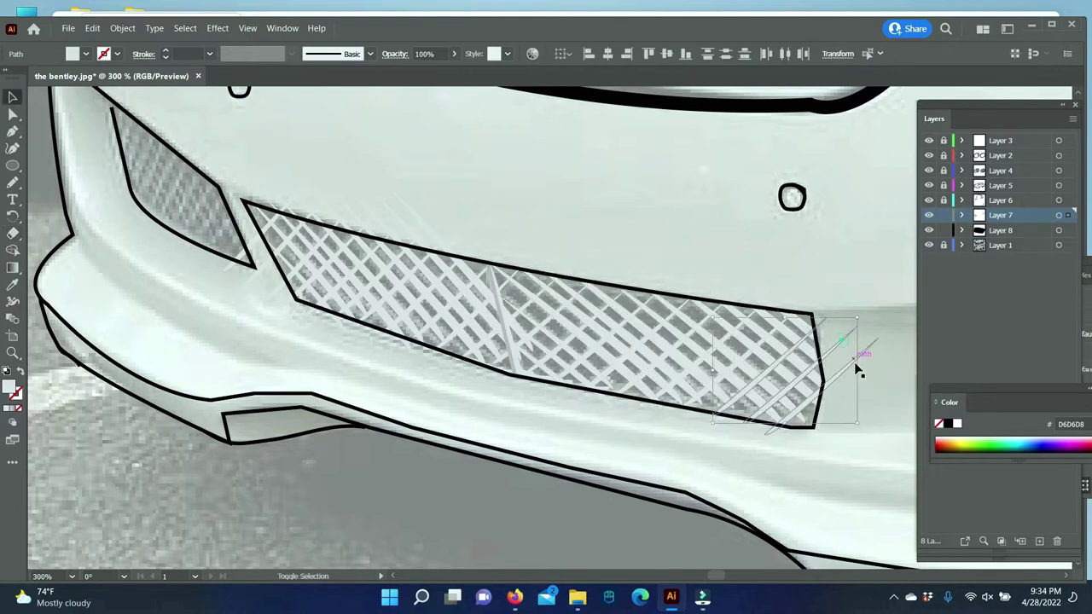
left_click(13, 232)
- Erase the remaining stripe ends at the grille's left end, top edge and lower right
left_click_drag(443, 249, 307, 272)
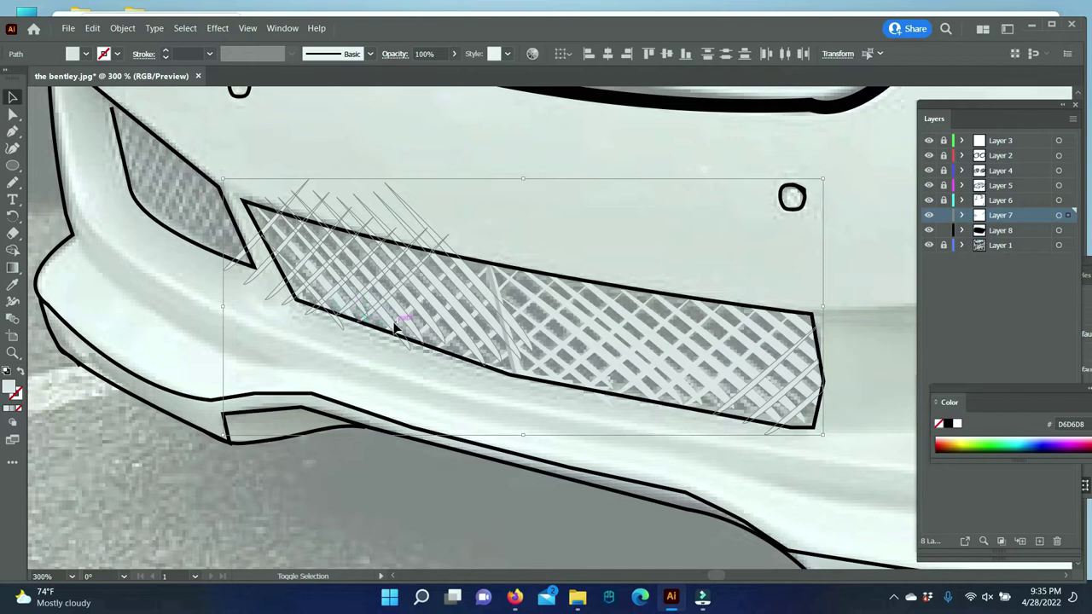
key("shift+e")
left_click_drag(460, 248, 375, 198)
left_click_drag(248, 228, 250, 280)
left_click_drag(294, 319, 427, 359)
left_click_drag(780, 437, 731, 435)
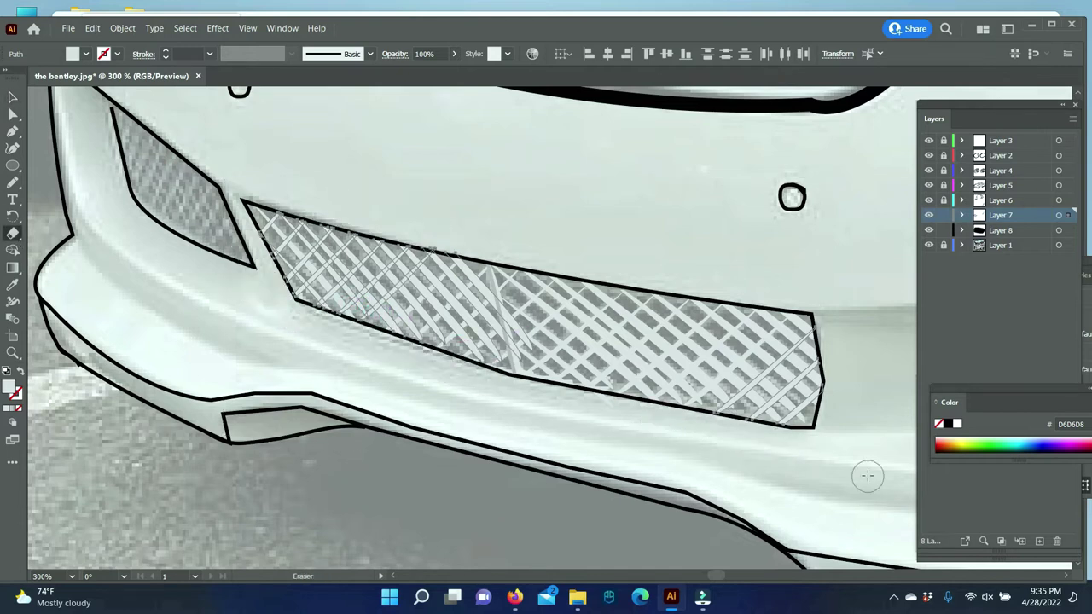
left_click(12, 96)
- Copy the diagonal stripe paths into the small angled grille, rotated to match its angle
left_click(141, 162)
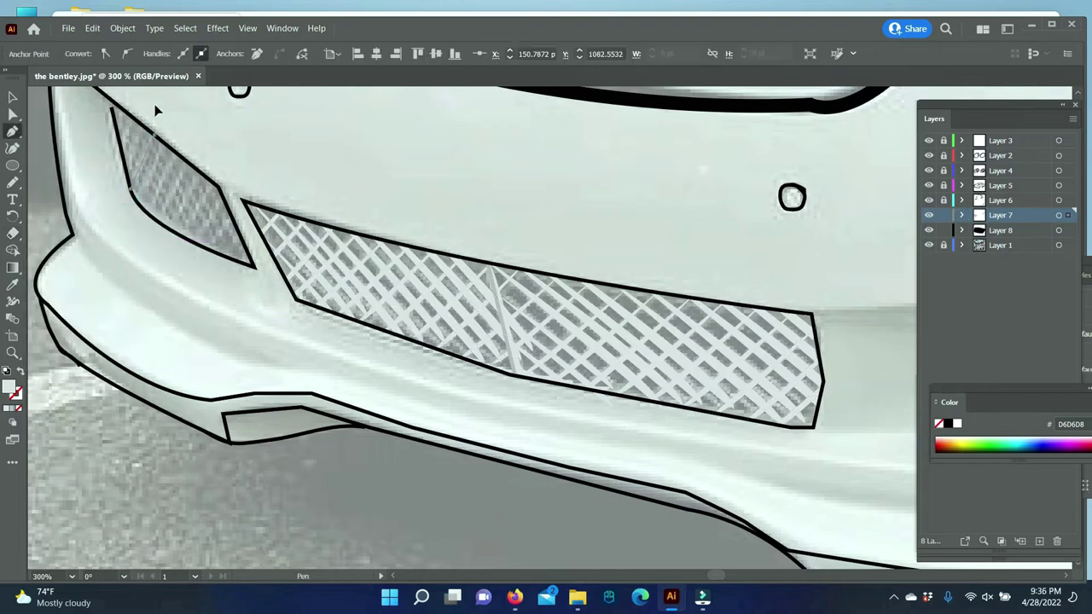
left_click_drag(145, 160, 220, 232)
left_click_drag(249, 267, 261, 228)
mouse_move(96, 179)
left_mouse_down()
mouse_move(103, 253)
mouse_move(220, 163)
mouse_move(215, 189)
left_mouse_up()
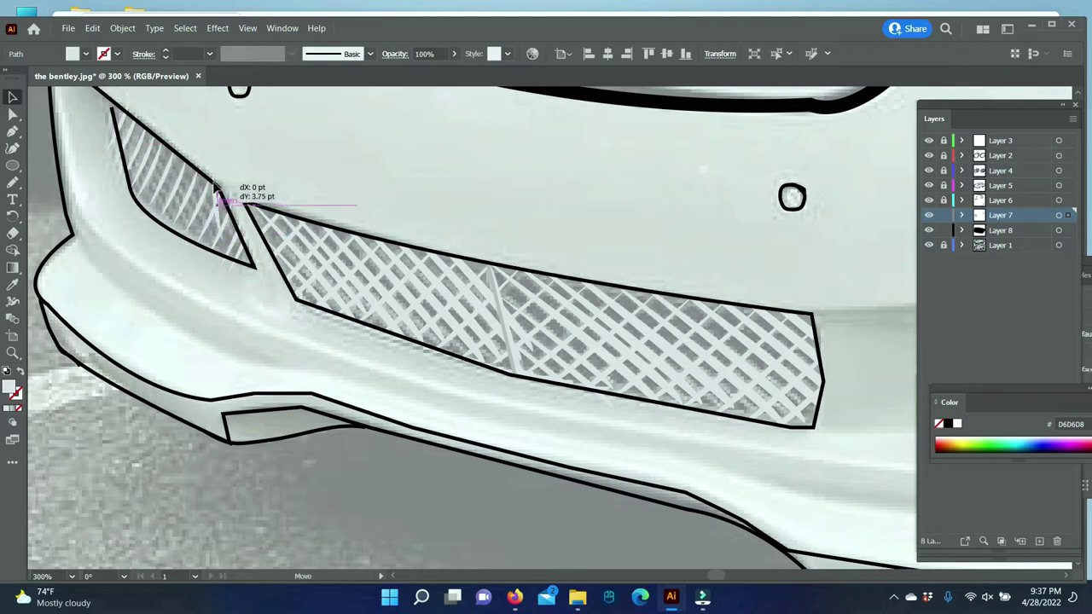
mouse_move(230, 239)
left_mouse_down()
mouse_move(163, 144)
mouse_move(175, 207)
mouse_move(127, 158)
left_mouse_up()
left_click(141, 263)
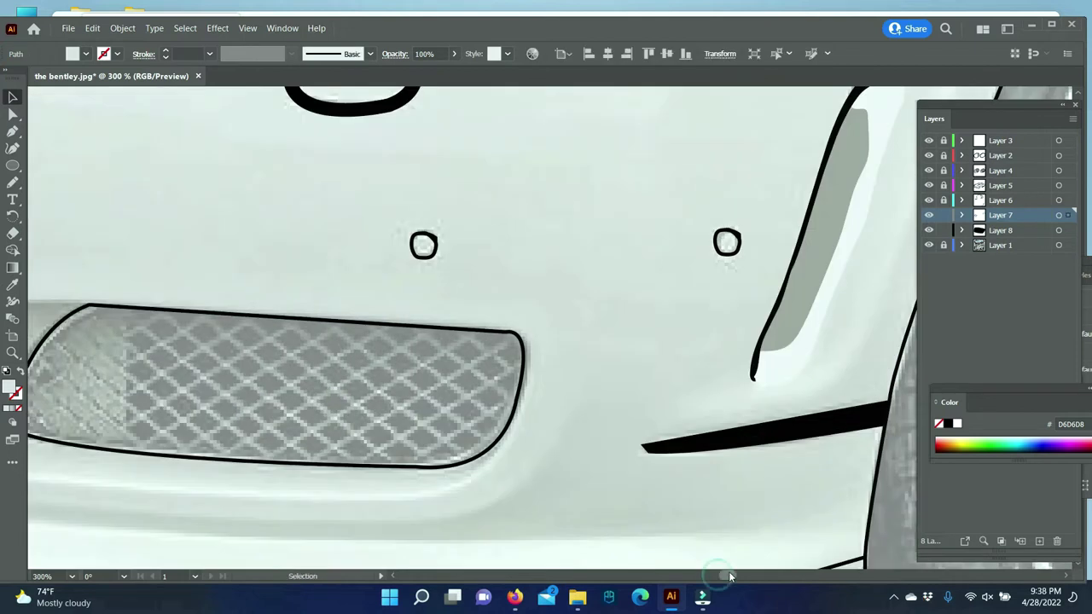
- Draw a diagonal stripe line across the rounded grille and duplicate it into parallel copies
key("p")
left_click(324, 460)
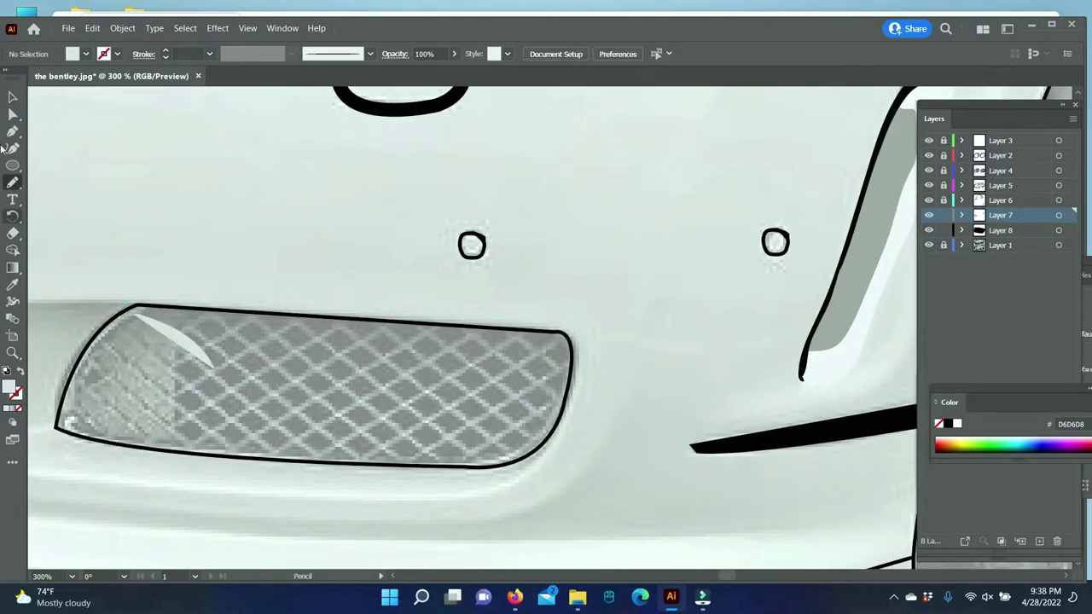
left_click(133, 307)
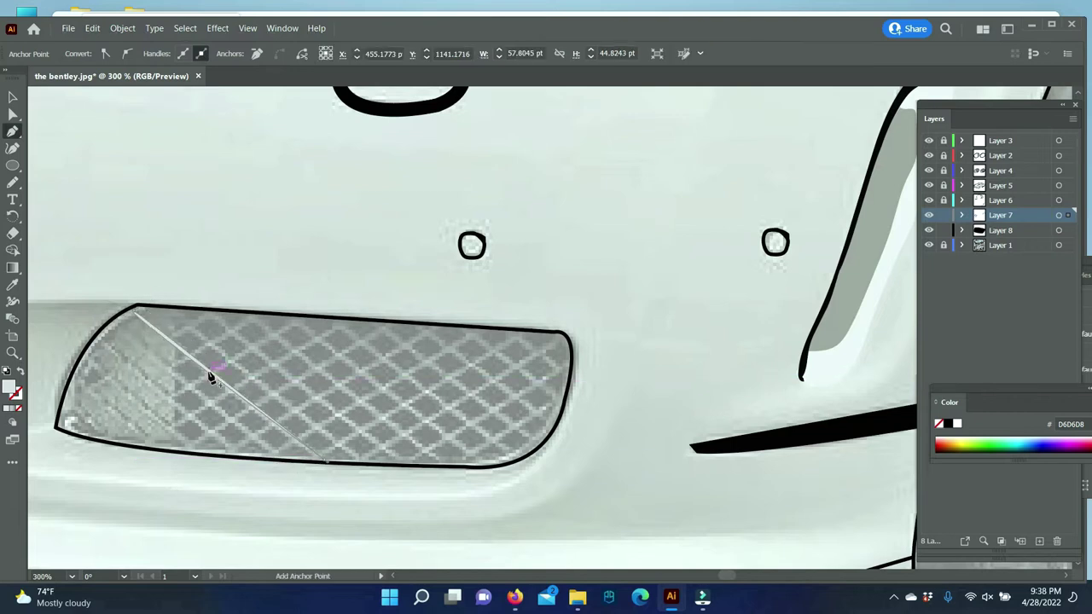
key("v")
left_click_drag(205, 370, 176, 401)
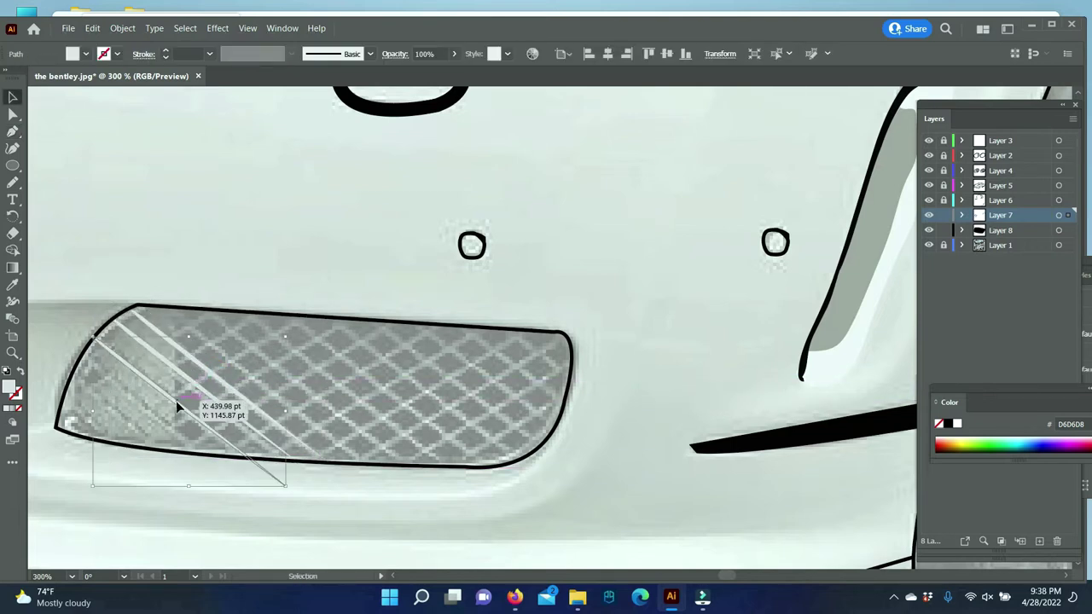
mouse_move(239, 373)
left_mouse_down()
mouse_move(483, 378)
mouse_move(541, 367)
left_mouse_up()
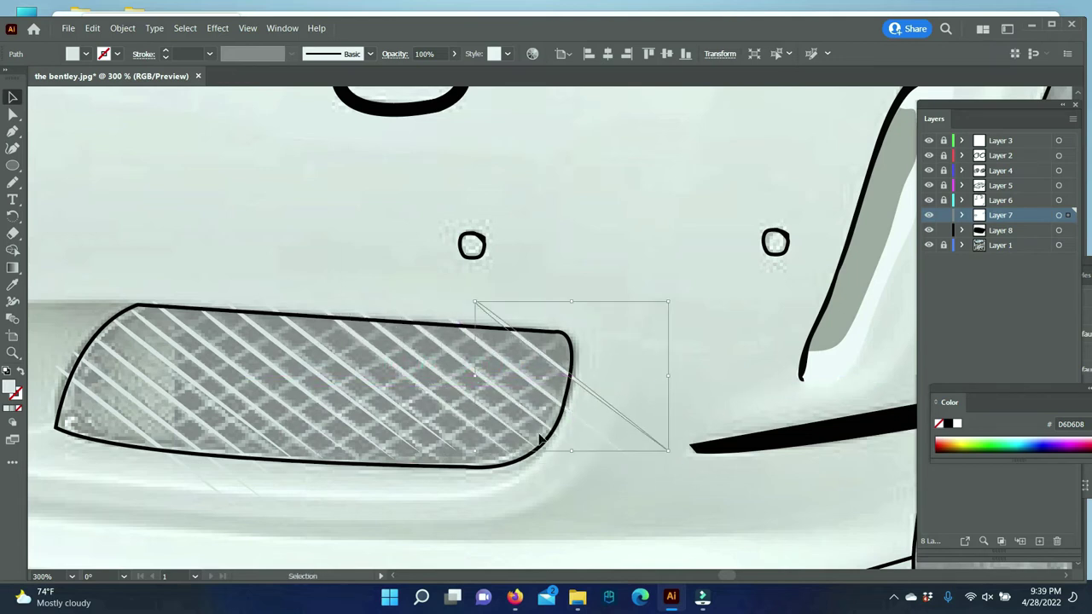
- Rotate a stripe copy to cross the others and copy crossing stripes across the grille
left_click_drag(700, 370, 645, 435)
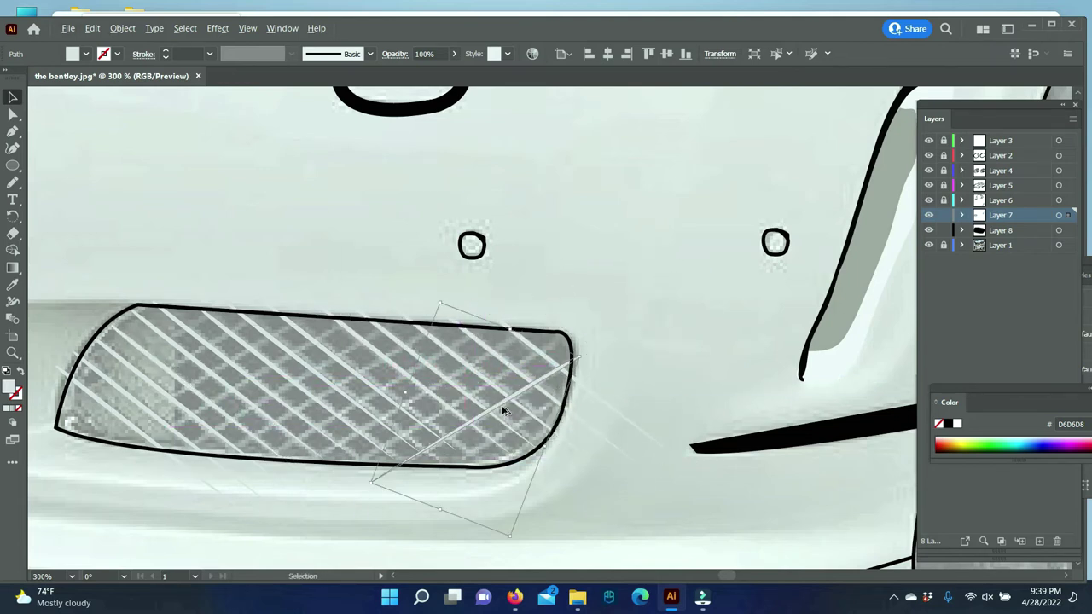
mouse_move(465, 407)
left_mouse_down()
mouse_move(331, 396)
mouse_move(304, 383)
mouse_move(200, 384)
mouse_move(150, 356)
mouse_move(134, 365)
left_mouse_up()
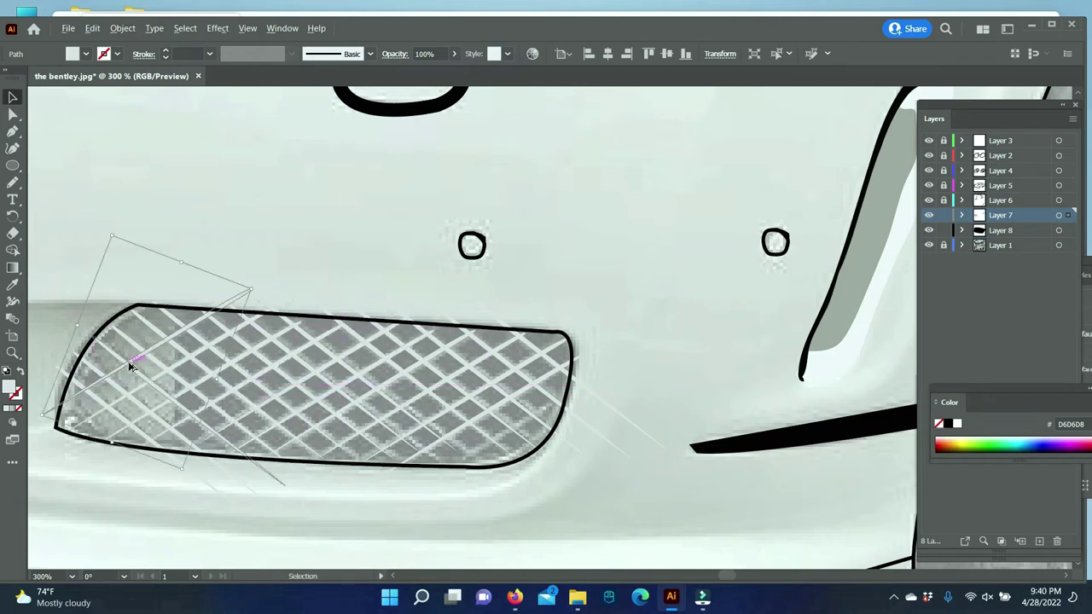
mouse_move(614, 487)
left_mouse_down()
mouse_move(585, 434)
mouse_move(515, 475)
left_mouse_up()
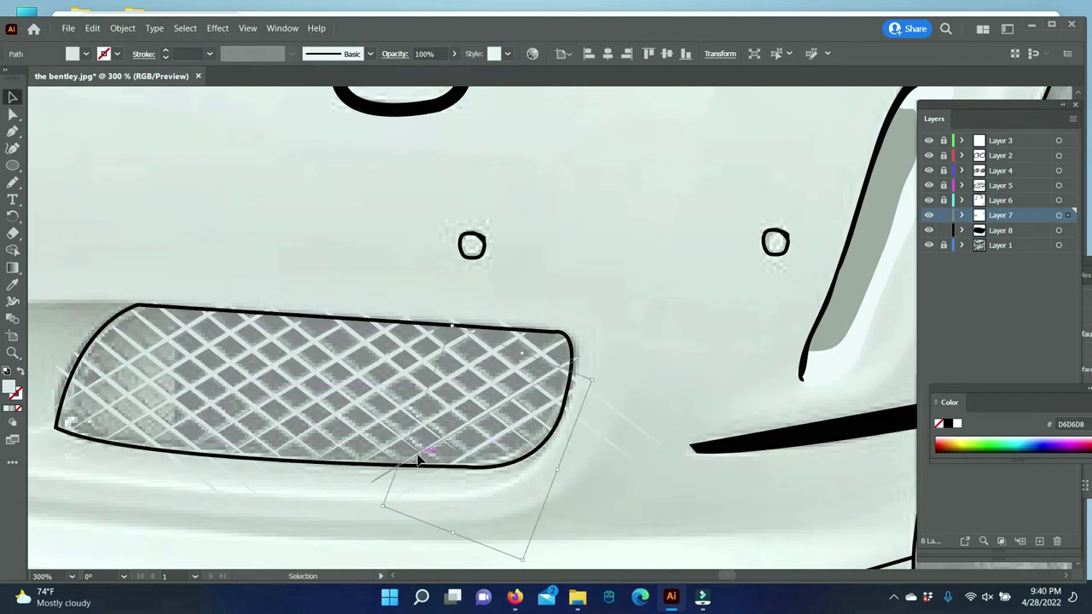
left_click(563, 515, "shift")
left_click(227, 465, "shift")
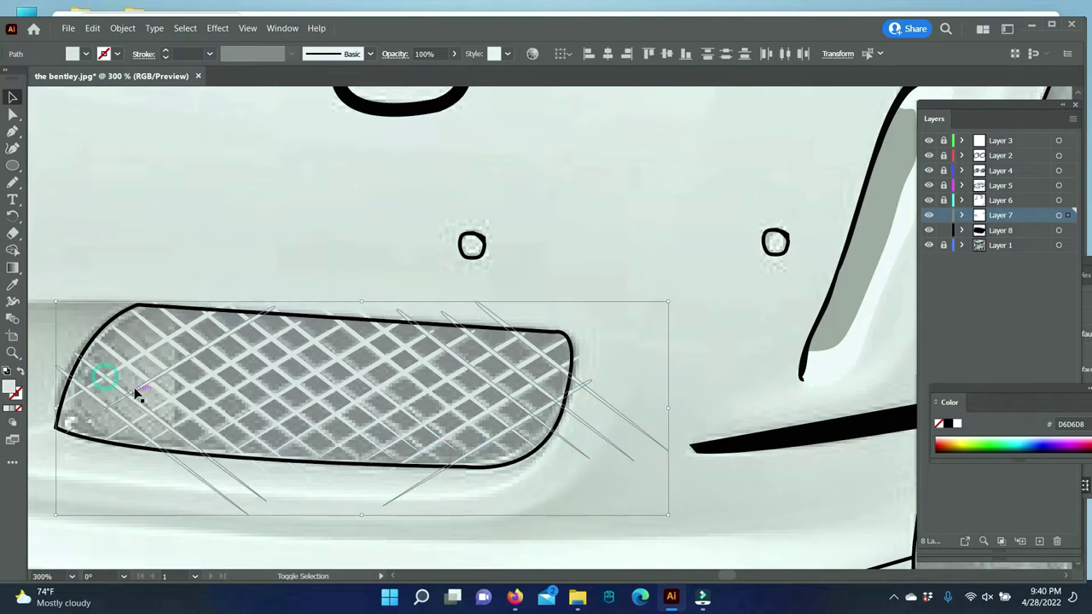
- Erase the overhanging stripe ends and stray lines back to the rounded grille's outline
key("shift+e")
left_click_drag(520, 317, 305, 297)
left_click_drag(587, 376, 555, 448)
mouse_move(614, 389)
left_mouse_down()
mouse_move(401, 480)
mouse_move(176, 463)
mouse_move(61, 341)
left_mouse_up()
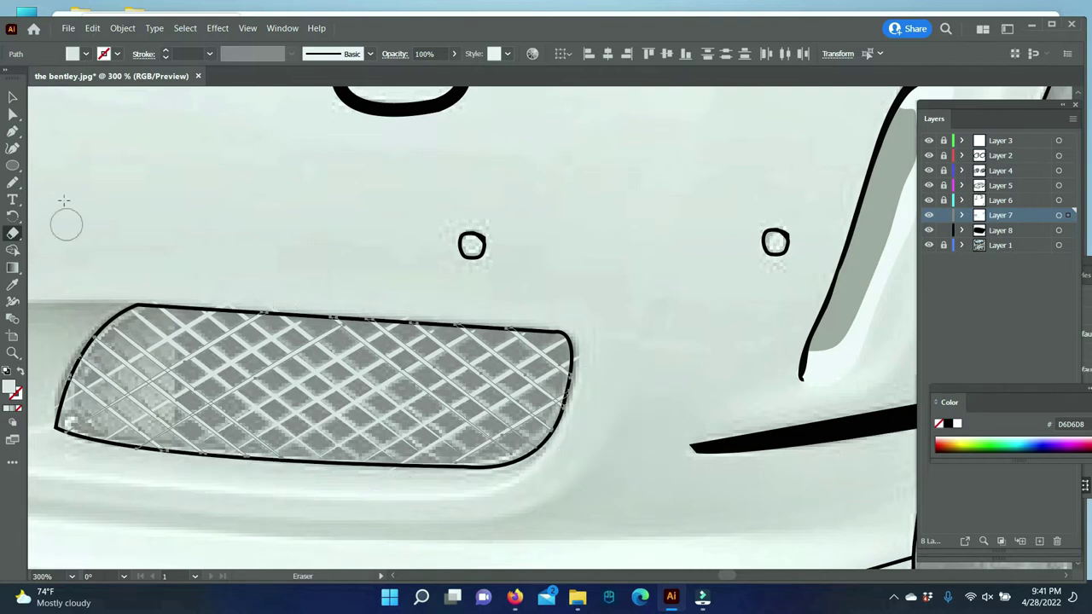
left_click_drag(64, 202, 310, 358)
left_click_drag(97, 231, 232, 292)
key("v")
left_click_drag(616, 368, 585, 353)
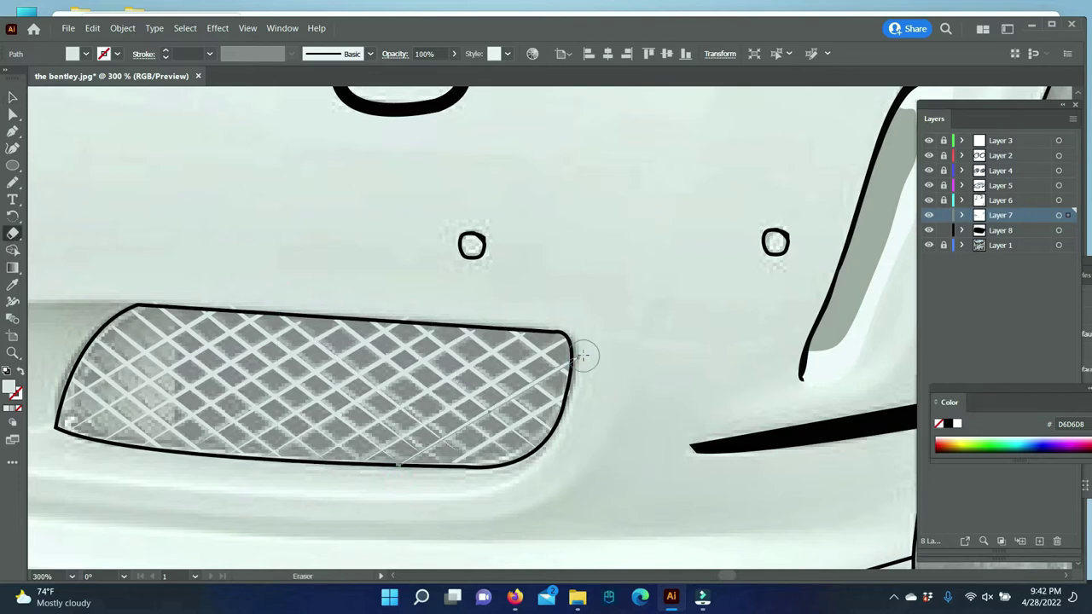
- On Layer 8, draw a light fill shape at the grille's left end and send it behind the stripes
left_click(954, 228)
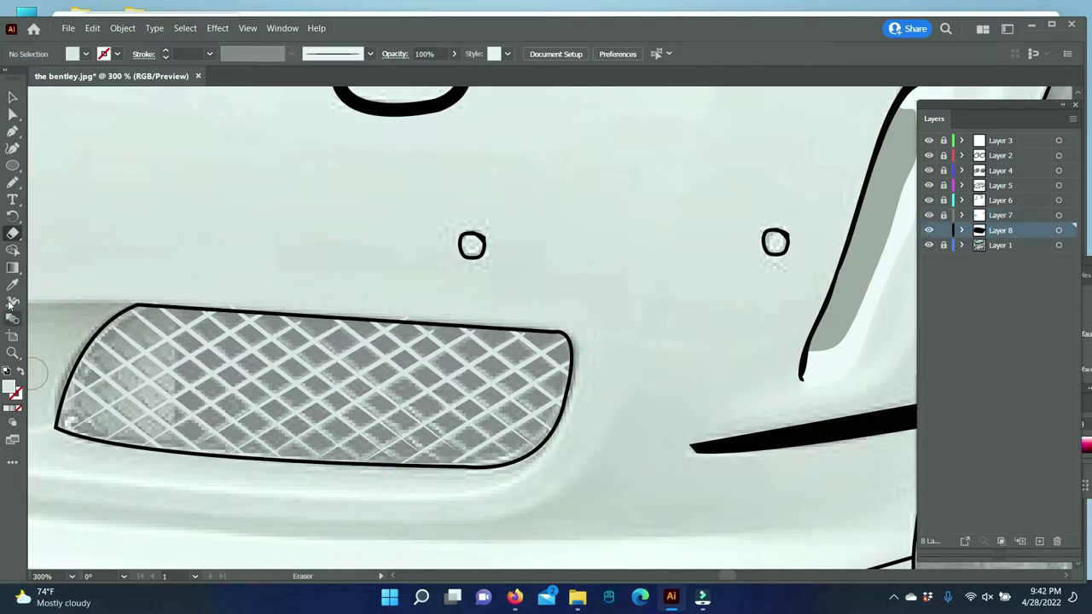
left_click(174, 456)
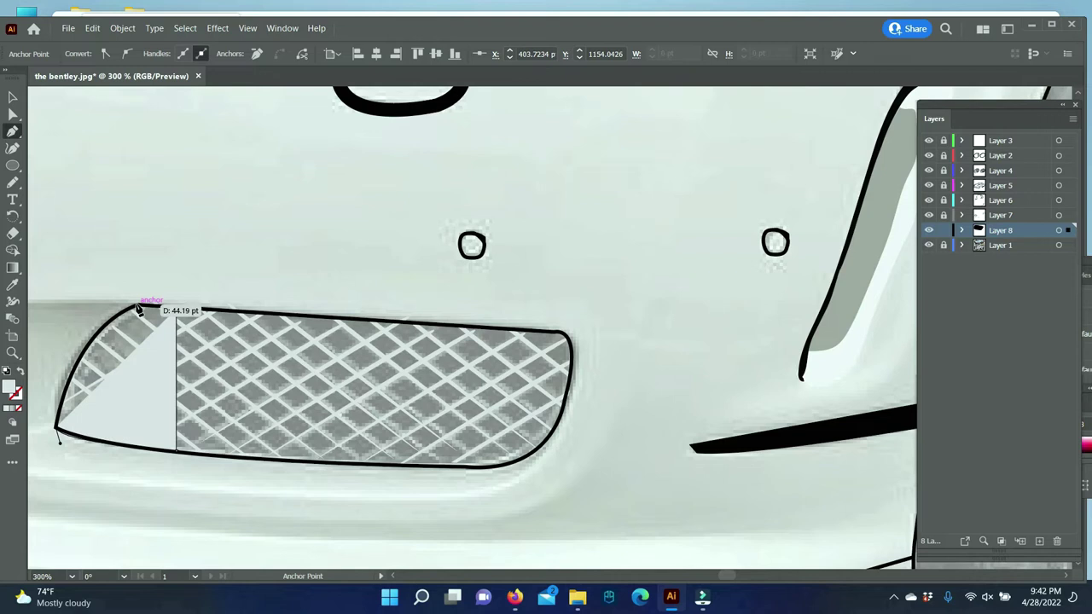
left_click_drag(138, 309, 196, 282)
key("v")
right_click(134, 410)
left_click(367, 329)
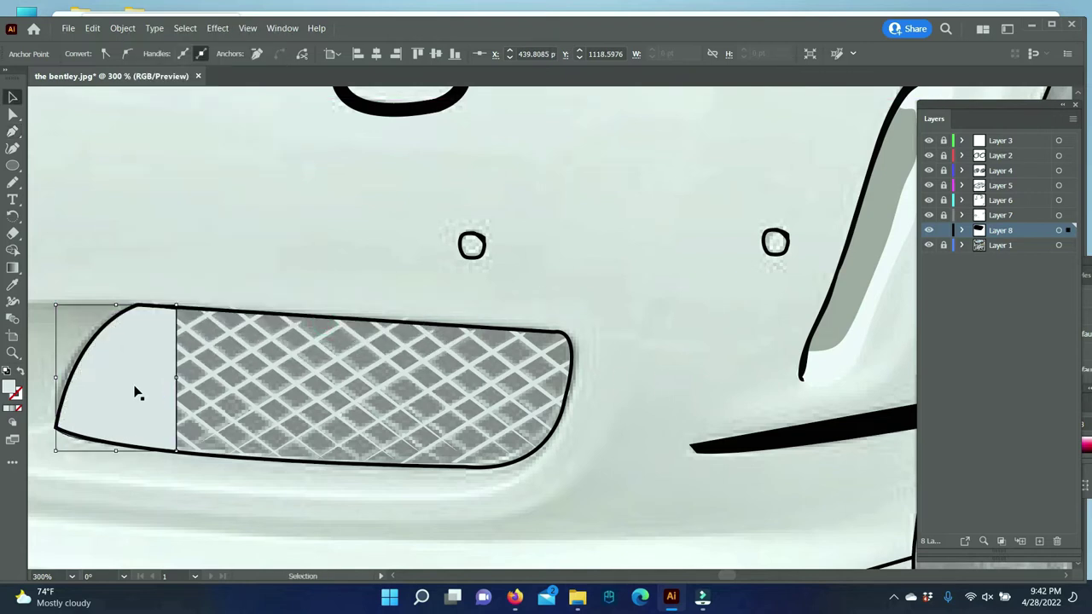
double_click(11, 388)
left_click(995, 276)
- Add Layer 9 and trace a black backing shape around the rounded grille outline
key("ctrl+l")
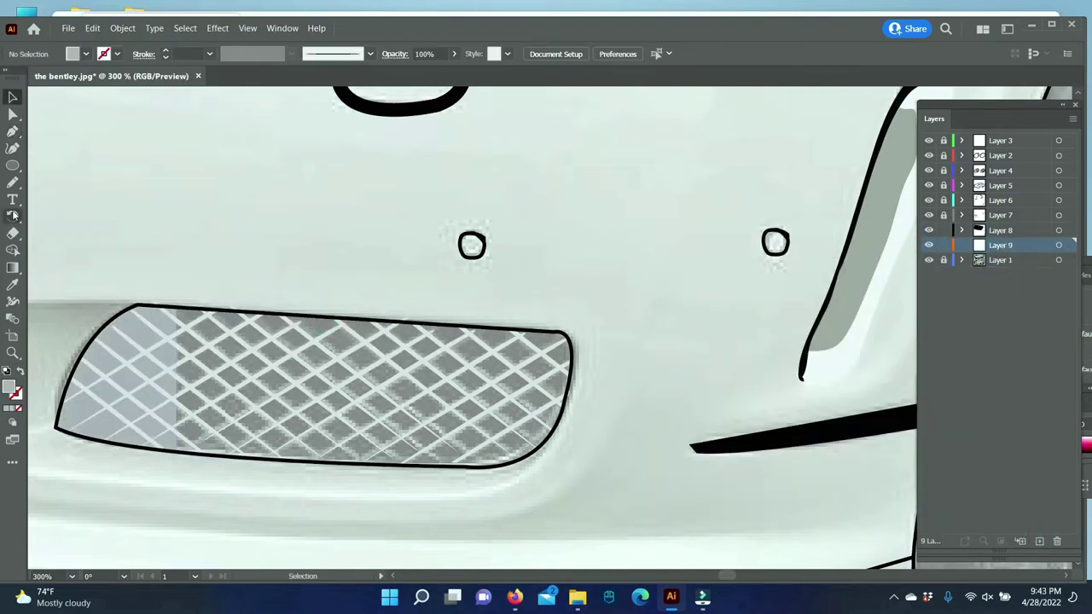
left_click(166, 314)
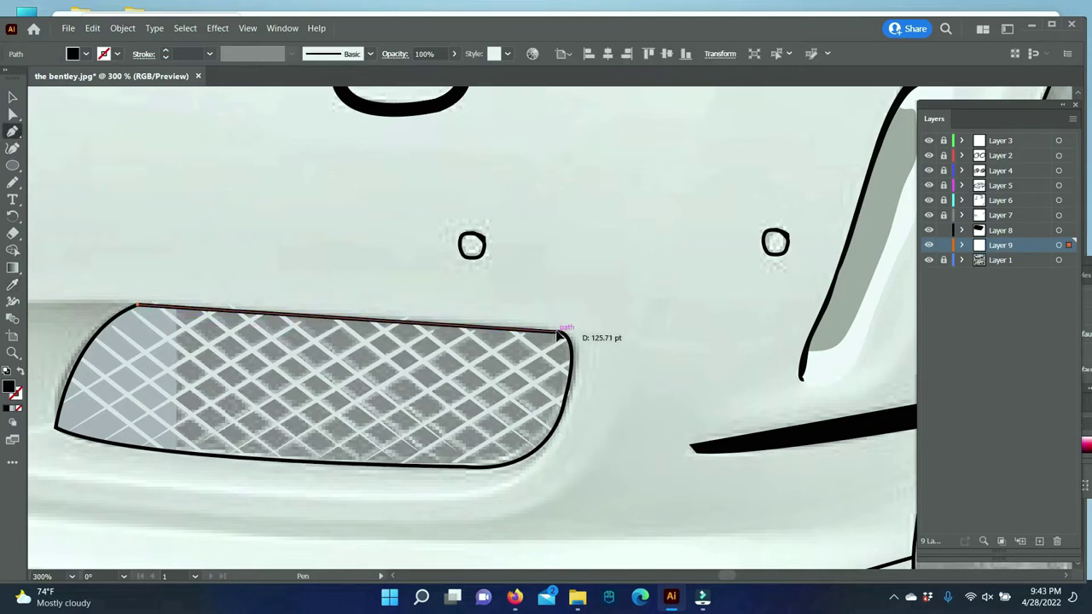
left_click(565, 331)
left_click(580, 434)
left_click(495, 468)
left_click(166, 448)
left_click_drag(137, 305, 53, 176)
key("v")
left_click(759, 555)
- Extend the black backing leftward with an additional traced shape
left_click(13, 130)
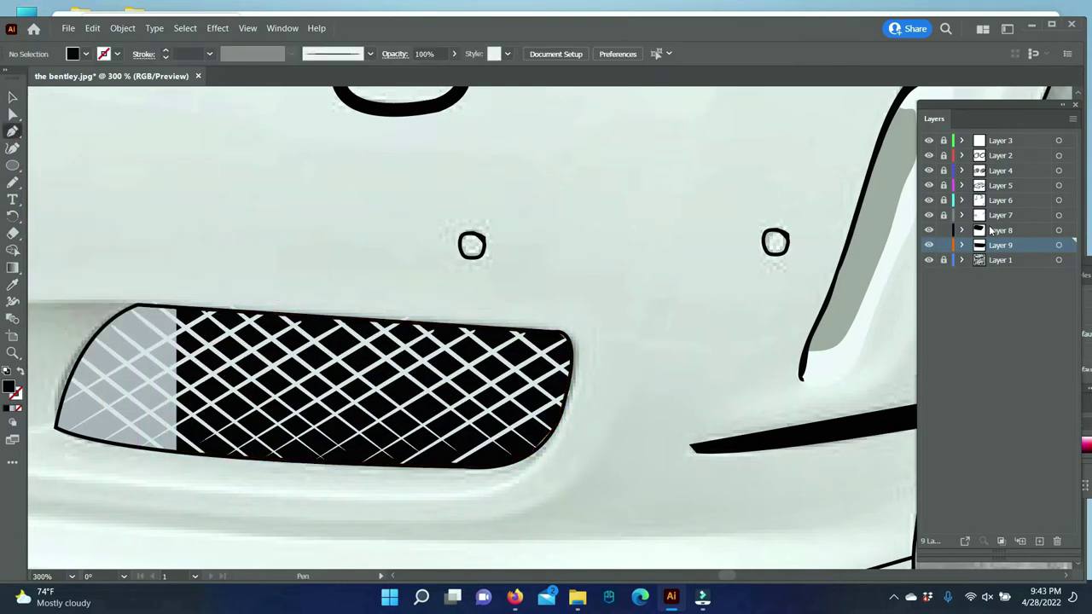
left_click(220, 454)
left_click(165, 359)
left_click(161, 447)
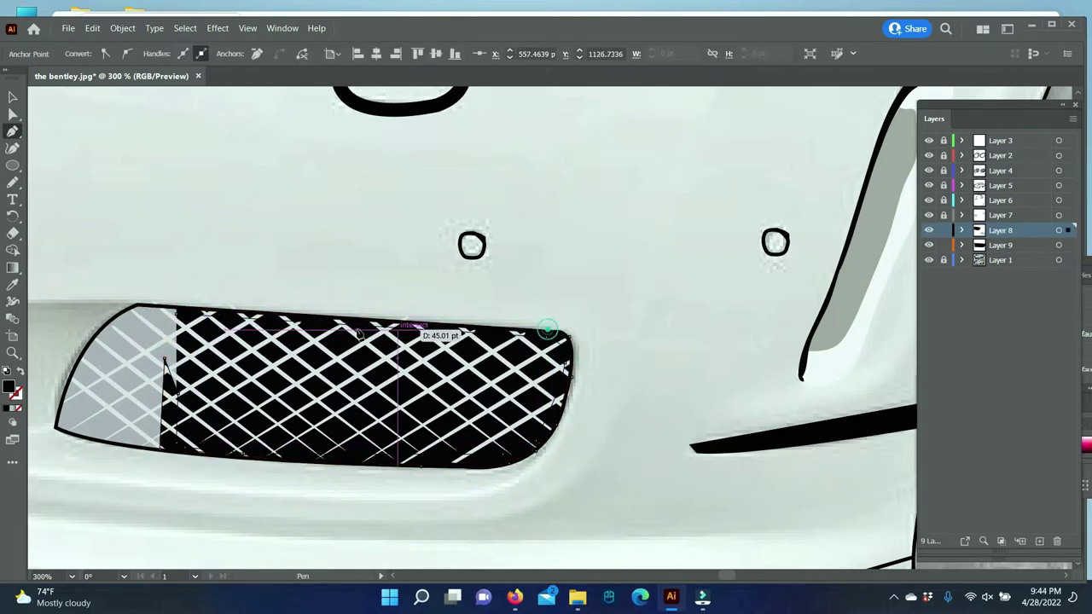
left_click(161, 308)
key("v")
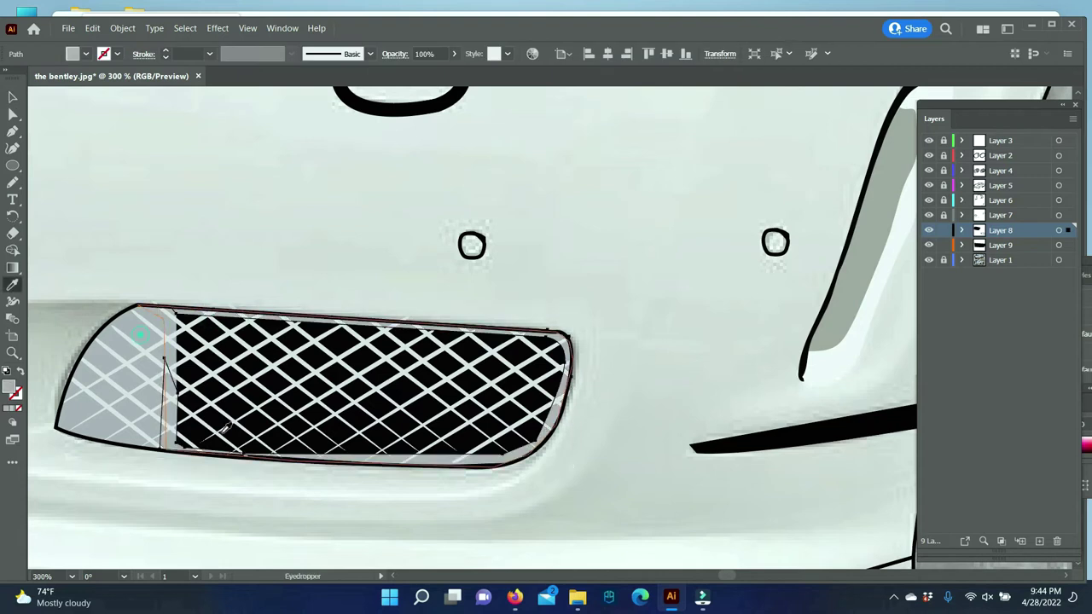
left_click(358, 537)
- On Layer 9, trace a black backing path around the long lower grille
key("z")
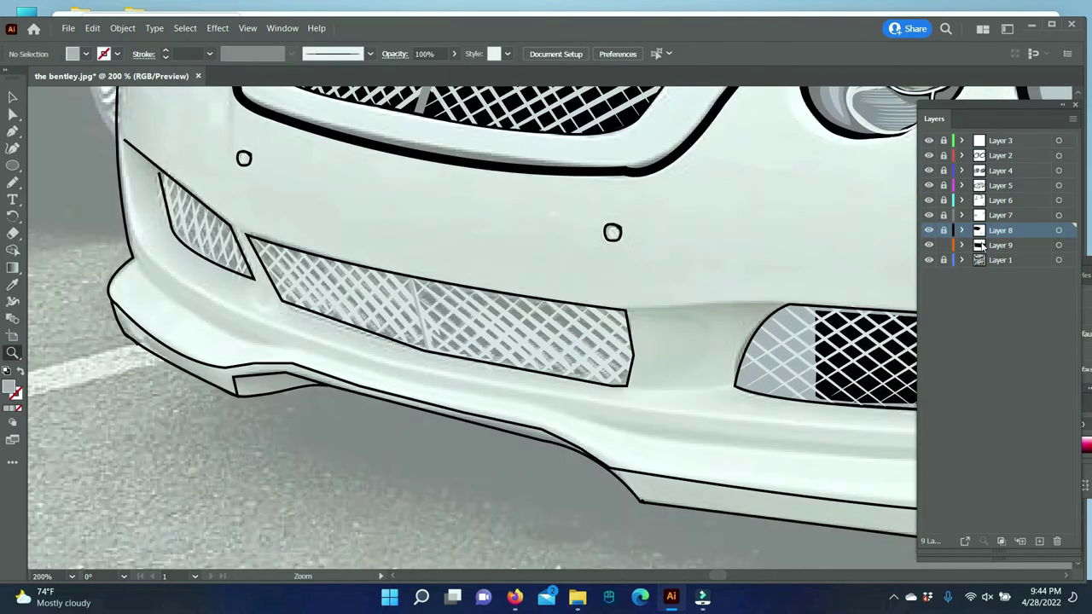
left_click(982, 245)
scroll(768, 341, "up", 1)
key("i")
left_click(12, 131)
left_click(251, 249)
left_click(627, 323)
left_click(629, 396)
left_click(500, 382)
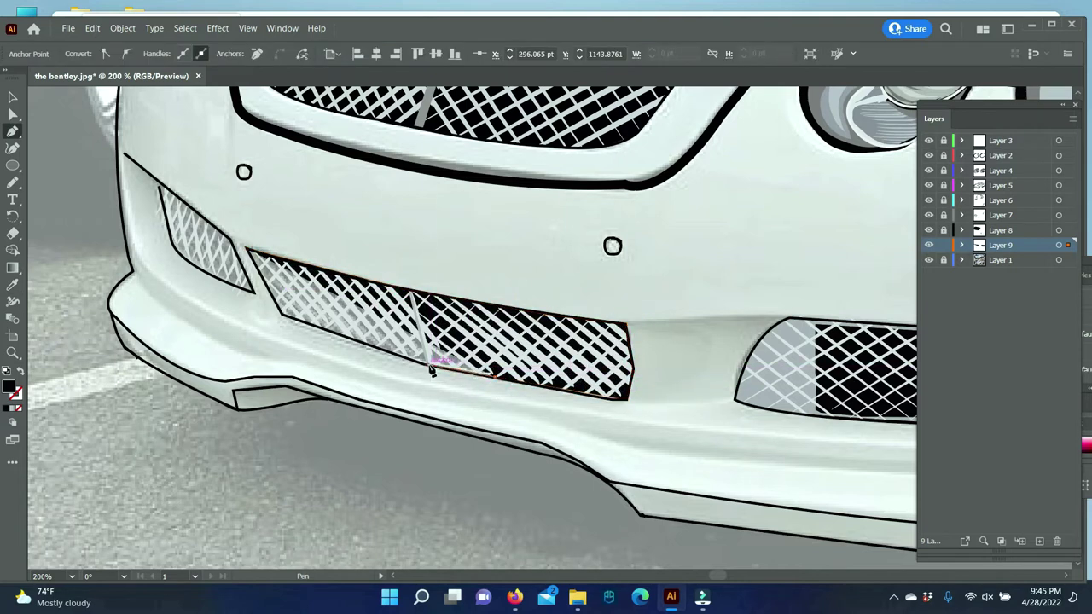
left_click(432, 368)
- Trace a black backing shape around the small angled grille
left_click(279, 314)
left_click(251, 249)
left_click(160, 183)
left_click(239, 244)
left_click(253, 291)
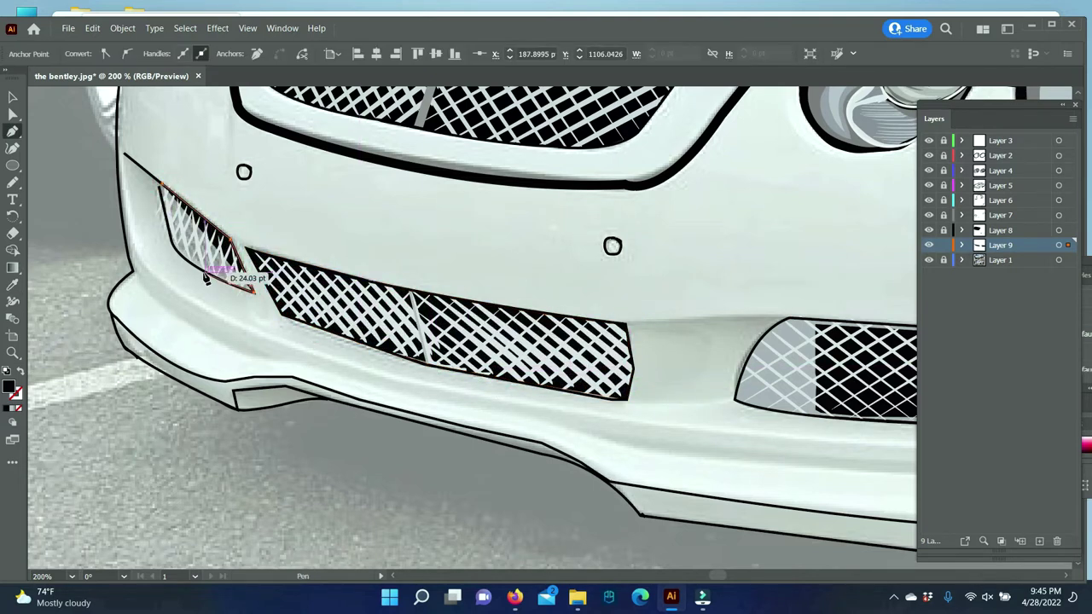
left_click(205, 277)
left_click(143, 169)
key("v")
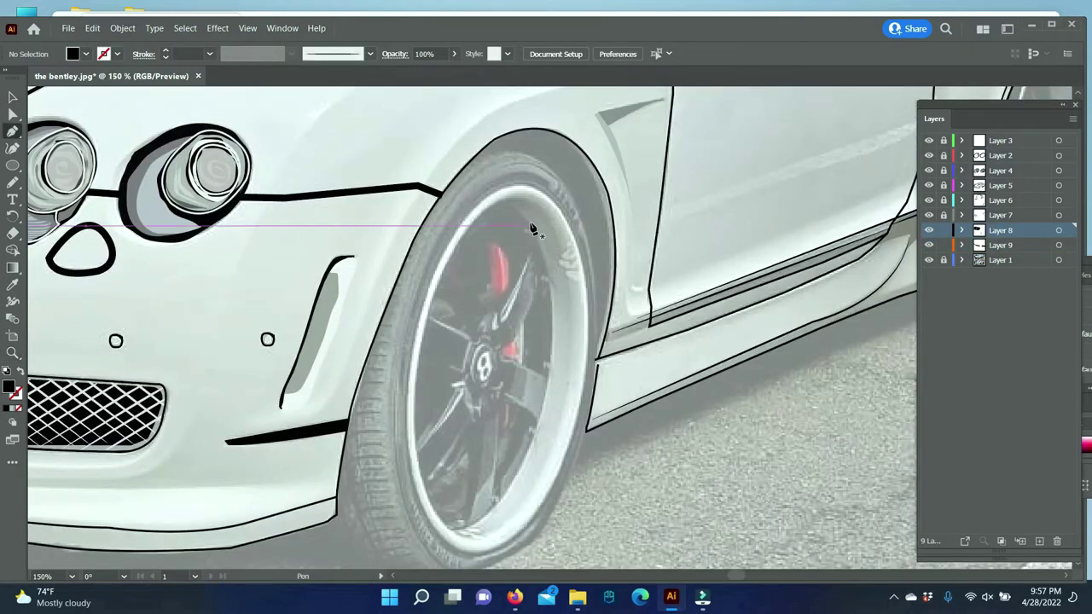
- Start the wheel ring path at the wheel's top with a sampled dark grey fill
left_click(504, 207)
scroll(520, 435, "down", 2)
left_click_drag(542, 320, 506, 504)
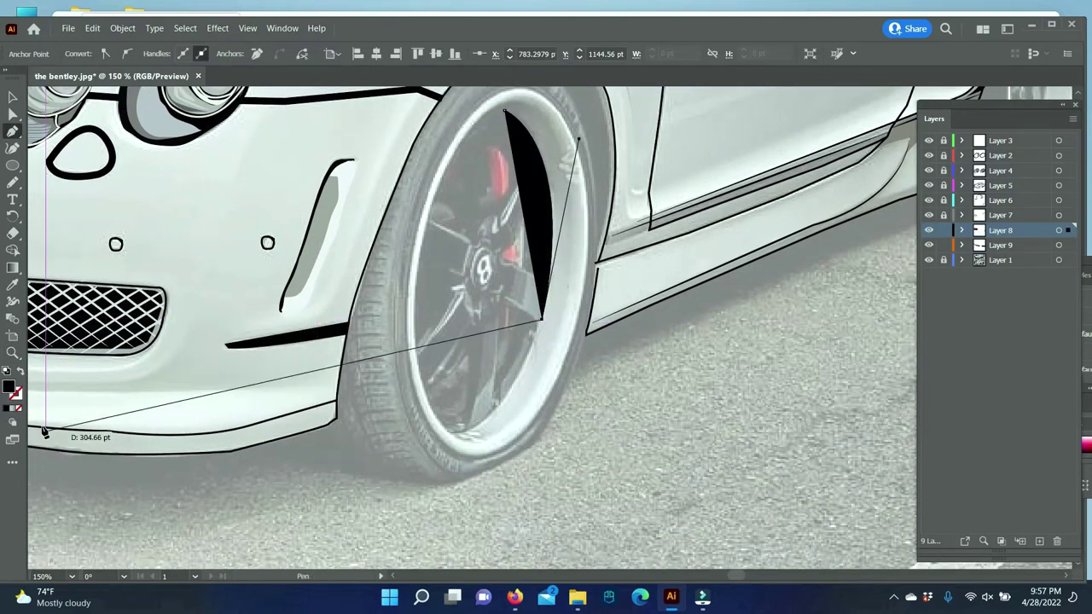
key("i")
left_click(559, 160)
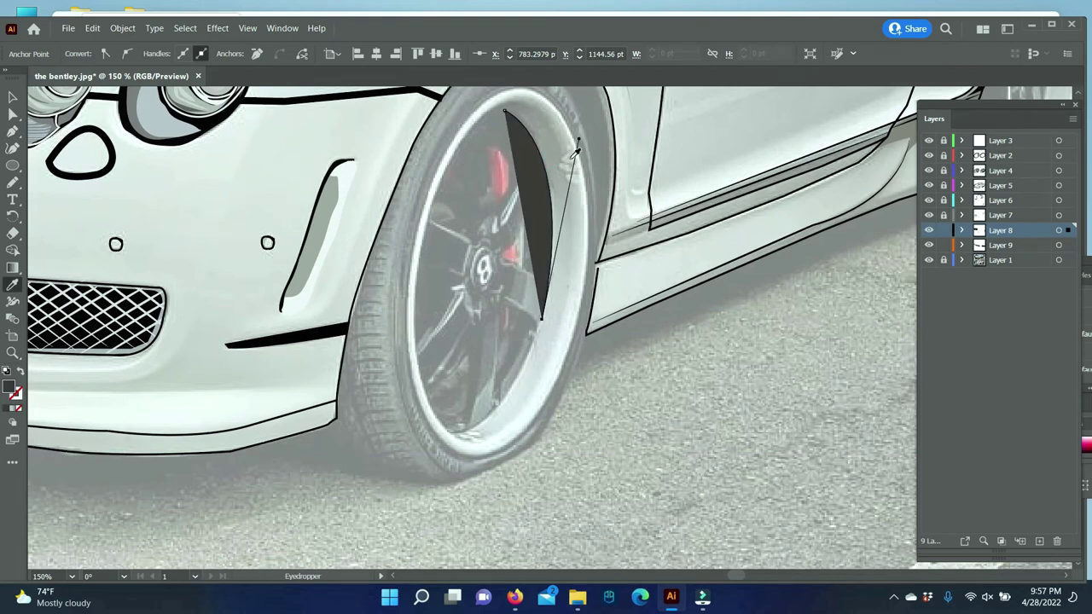
left_click(13, 131)
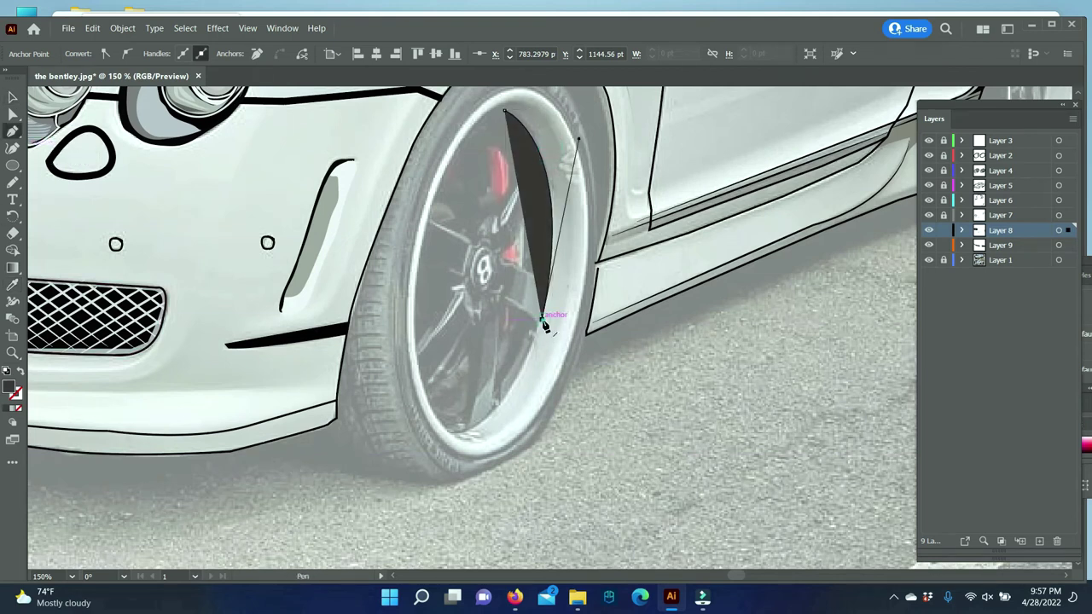
- Add curved and corner anchors around the wheel's left edge and top
left_click_drag(448, 432, 396, 429)
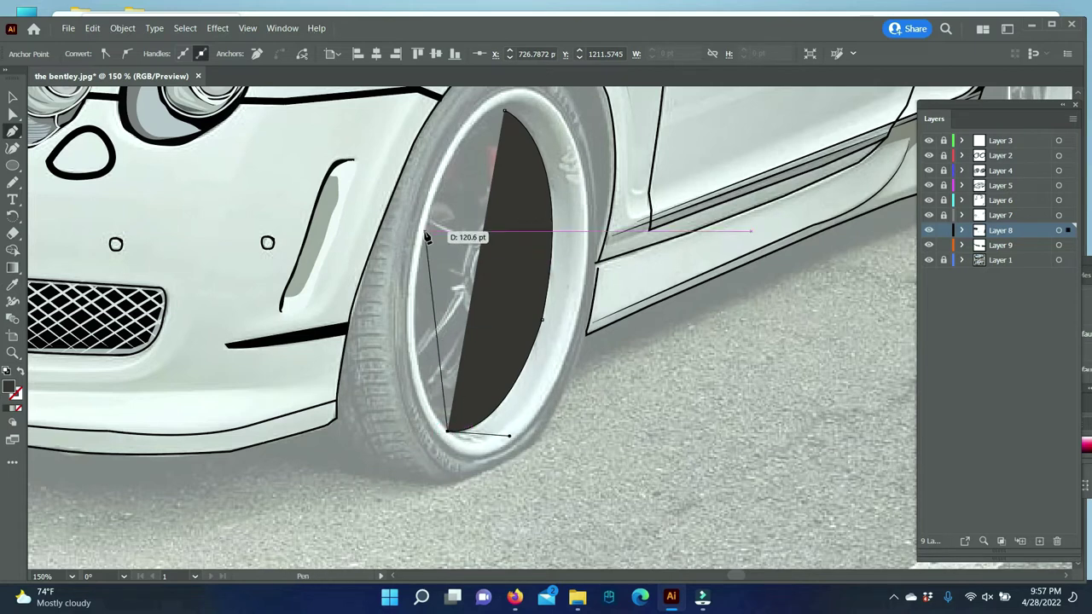
left_click_drag(425, 230, 463, 101)
left_click(425, 323)
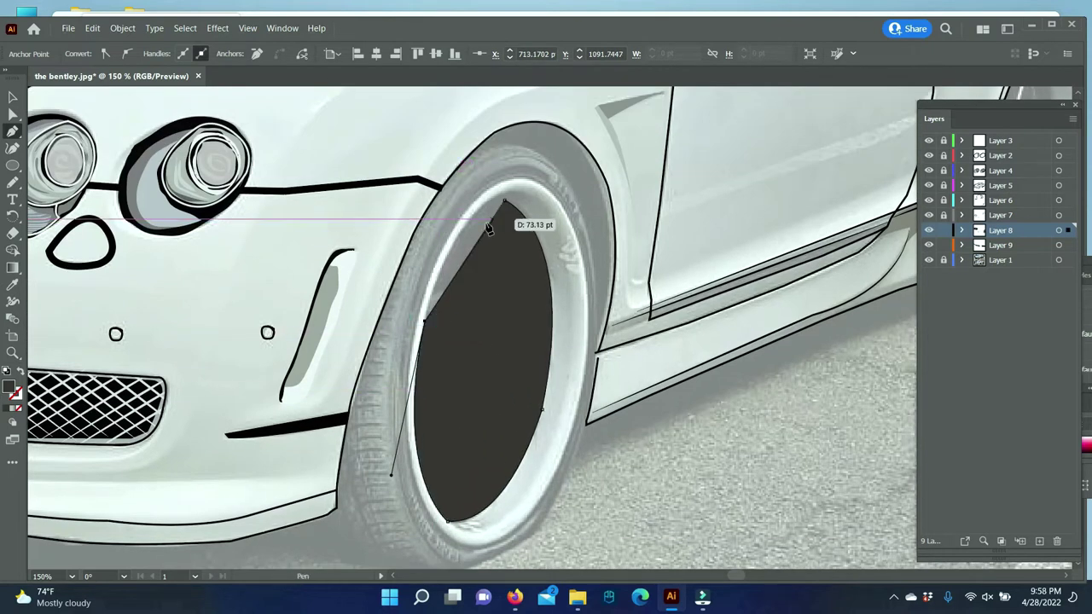
left_click_drag(500, 201, 540, 208)
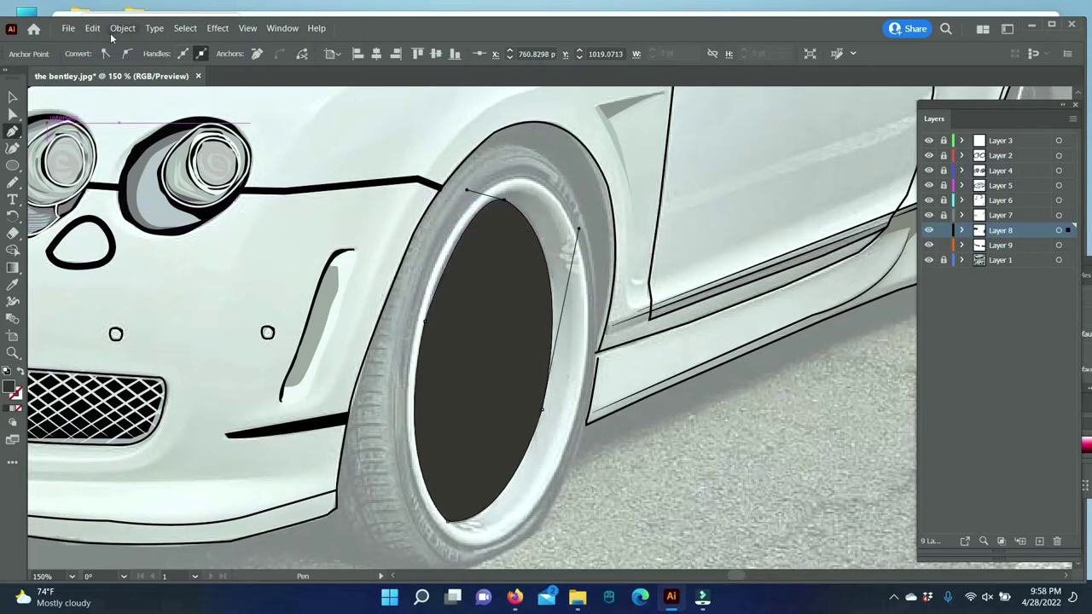
left_click_drag(501, 198, 550, 179)
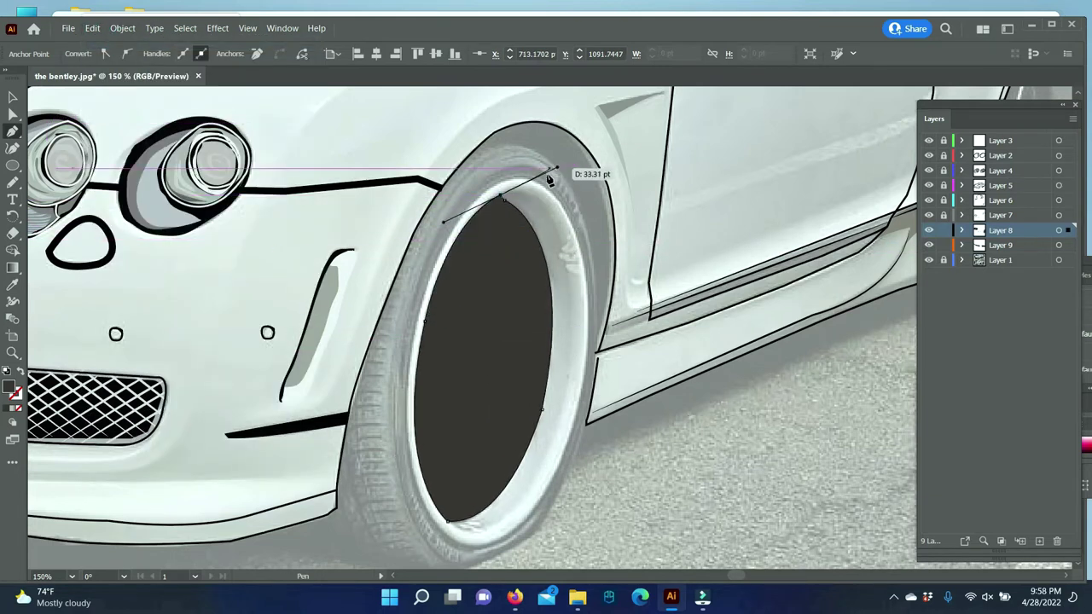
left_click(502, 201)
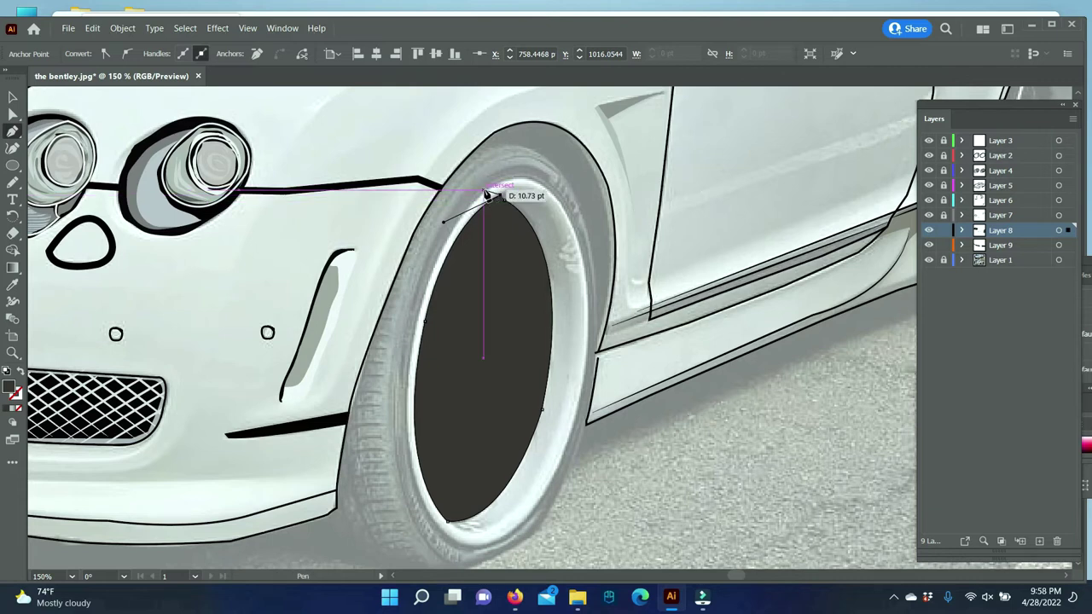
- Continue the ring outline around the rim's bottom and right side, closing it at the start
mouse_move(495, 188)
left_mouse_down()
mouse_move(450, 240)
mouse_move(455, 377)
mouse_move(426, 301)
mouse_move(409, 503)
left_mouse_up()
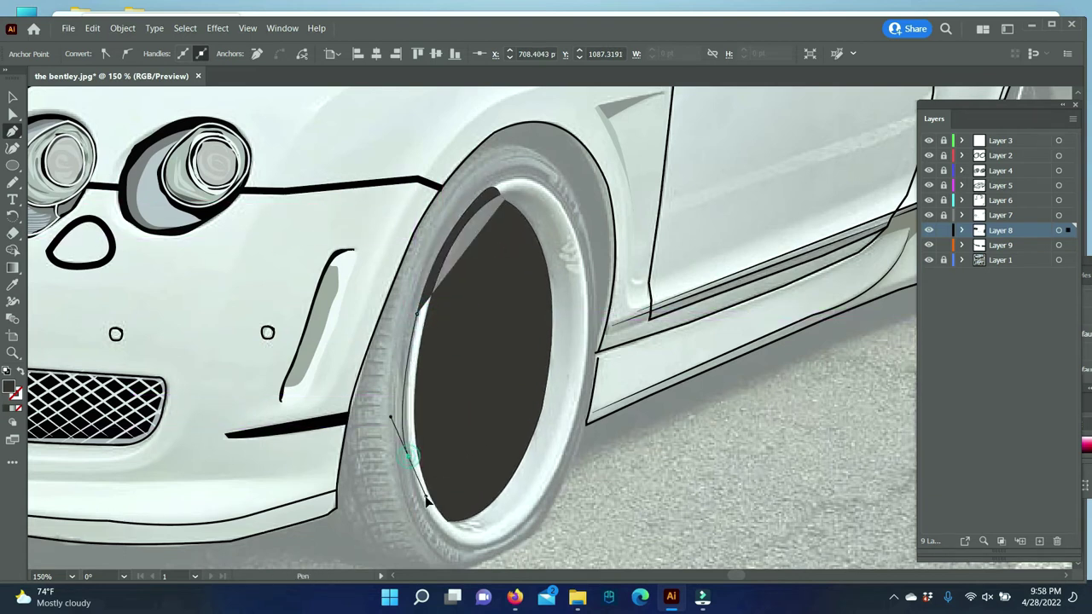
mouse_move(408, 455)
left_mouse_down()
mouse_move(476, 550)
mouse_move(529, 551)
left_mouse_up()
left_click_drag(567, 451, 582, 372)
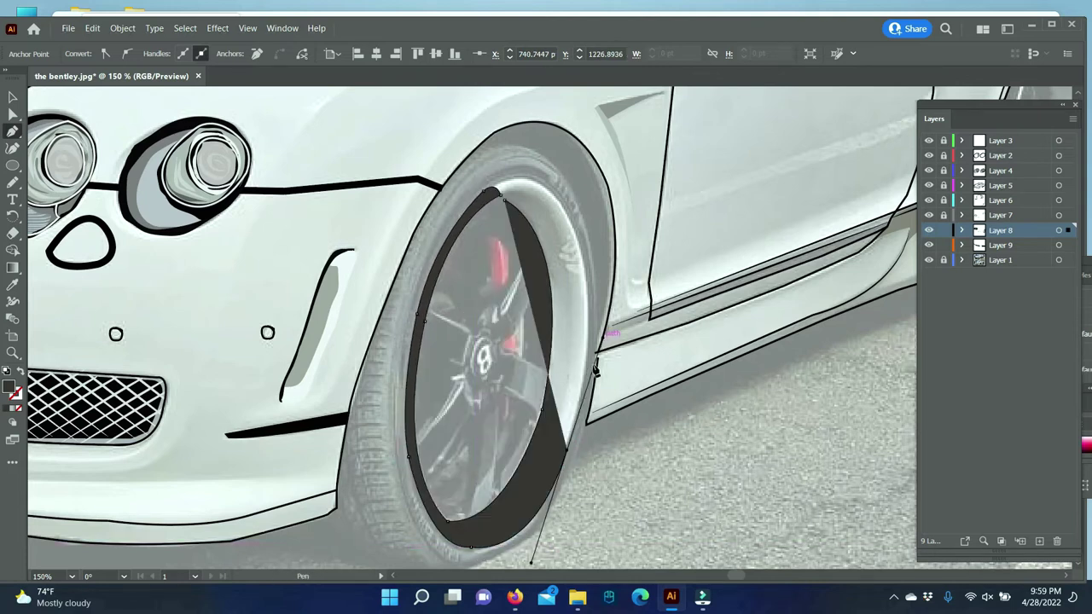
left_click_drag(586, 279, 568, 208)
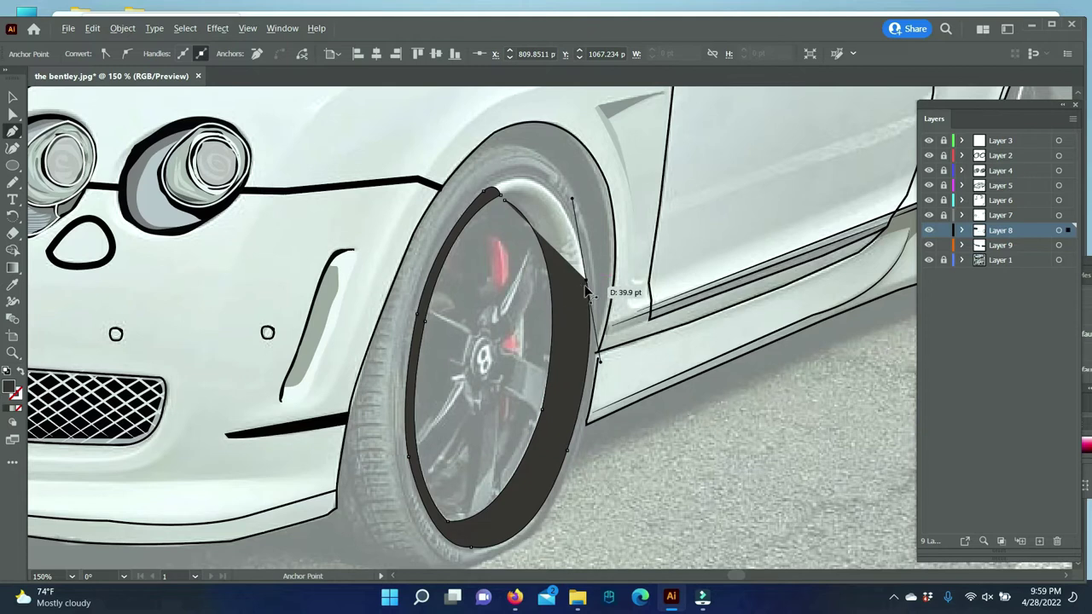
left_click_drag(502, 182, 440, 216)
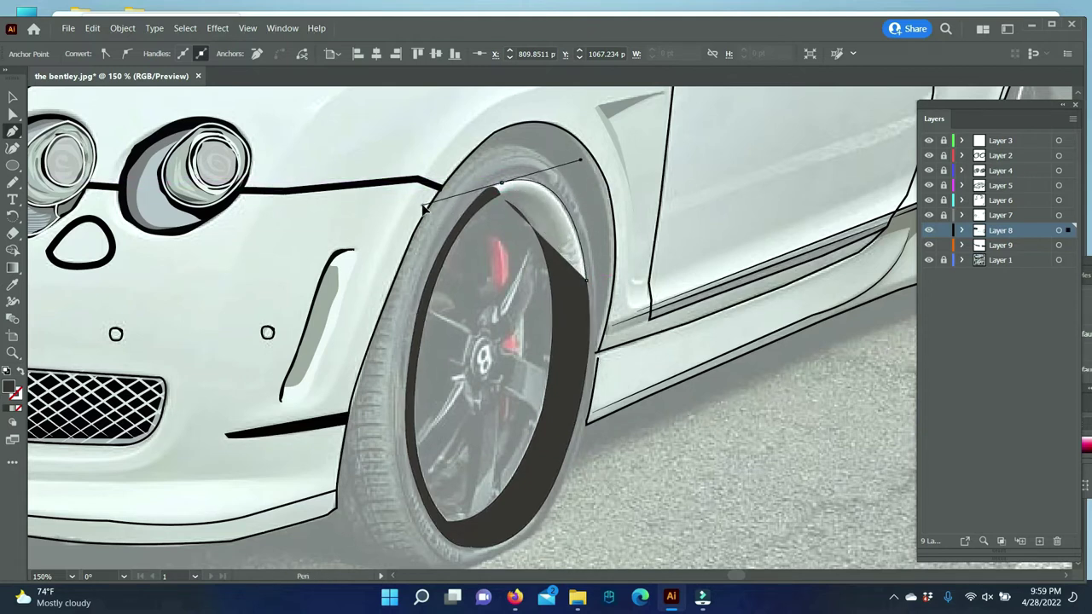
left_click_drag(501, 184, 495, 188)
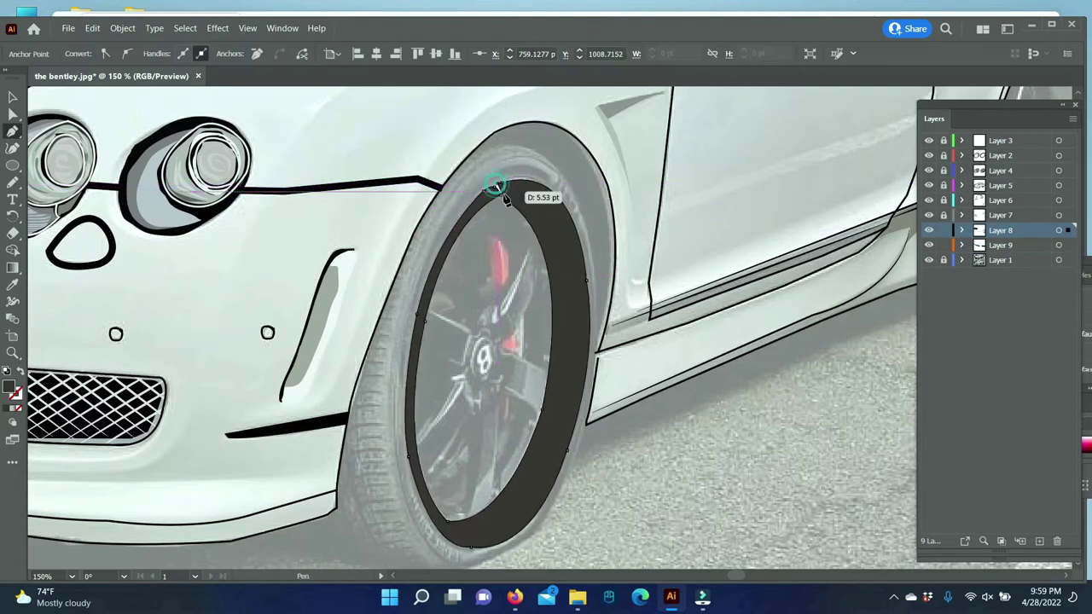
- Fill the closed ring with a lighter grey and add a small freehand patch at its top
double_click(10, 385)
left_click_drag(687, 415, 663, 339)
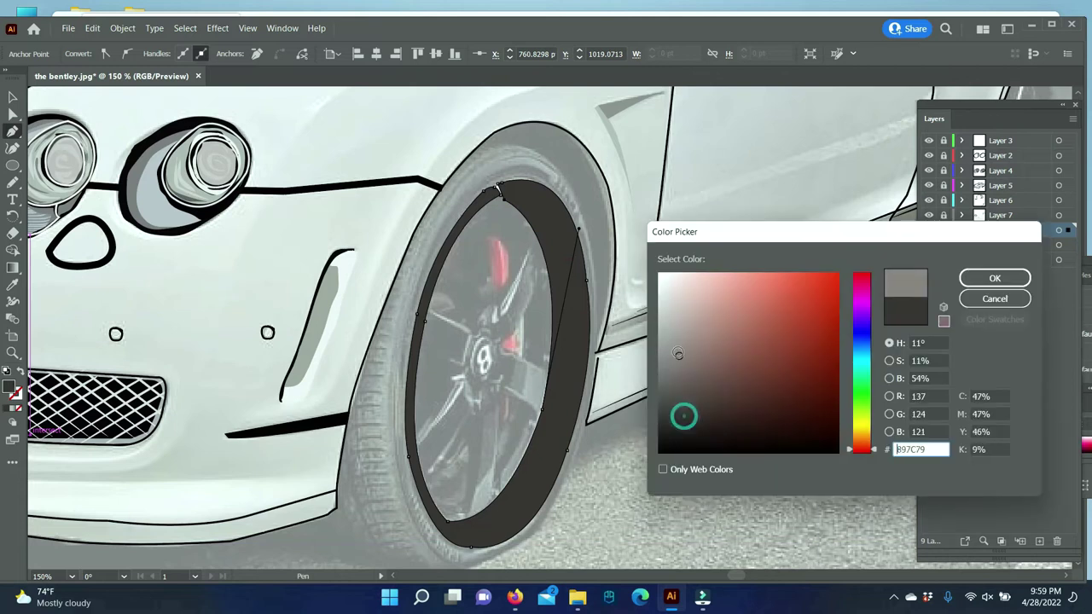
left_click(994, 278)
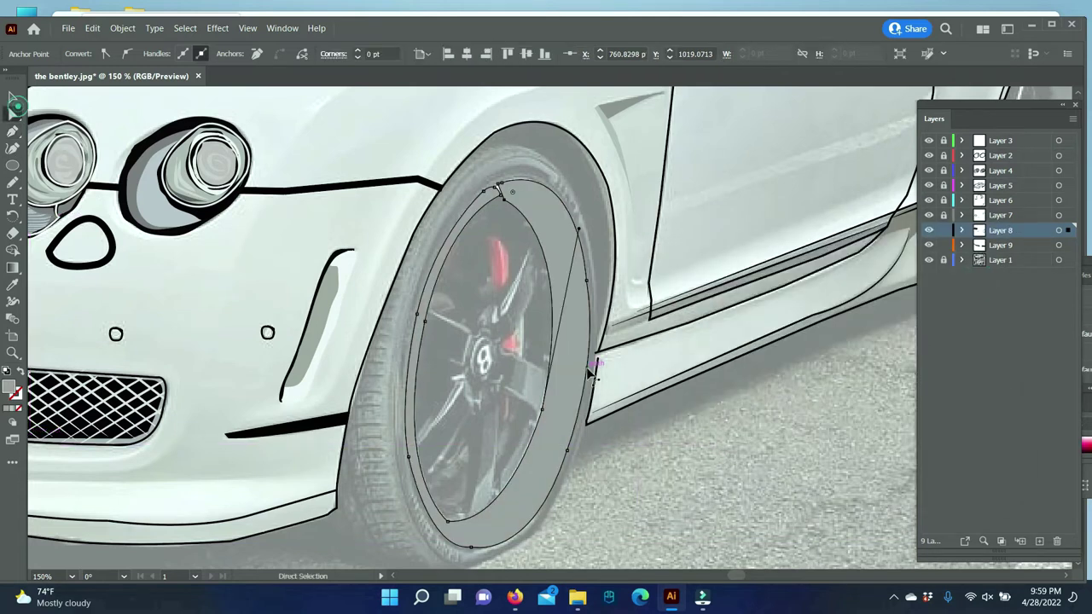
key("ctrl+shift+a")
key("n")
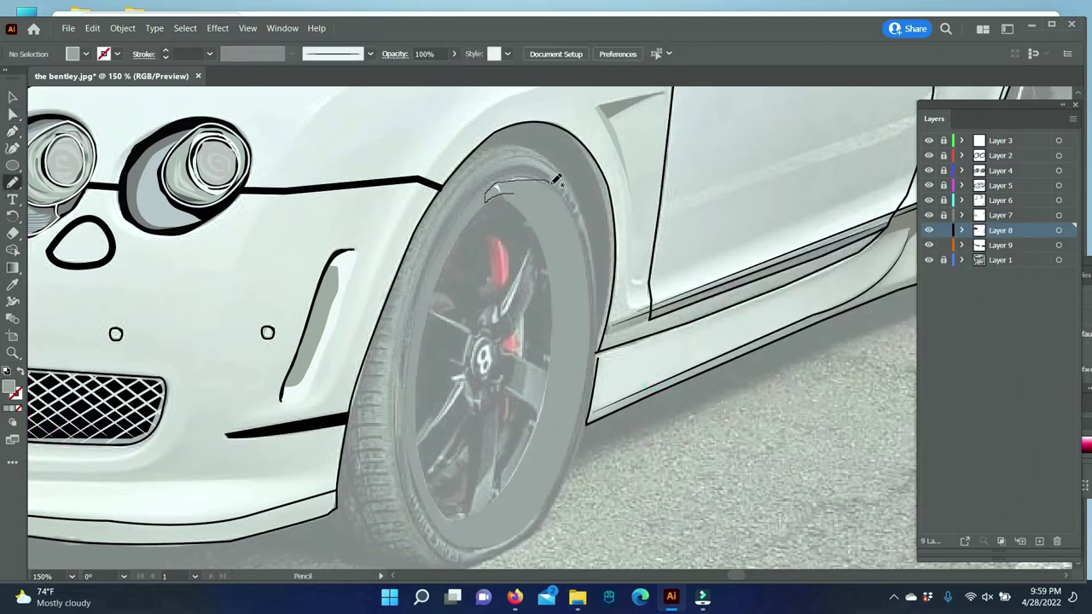
left_click(92, 29)
left_click_drag(516, 195, 503, 181)
- Lighten the ring's grey further and lower its opacity to 58%
left_click(13, 96)
left_click(512, 533)
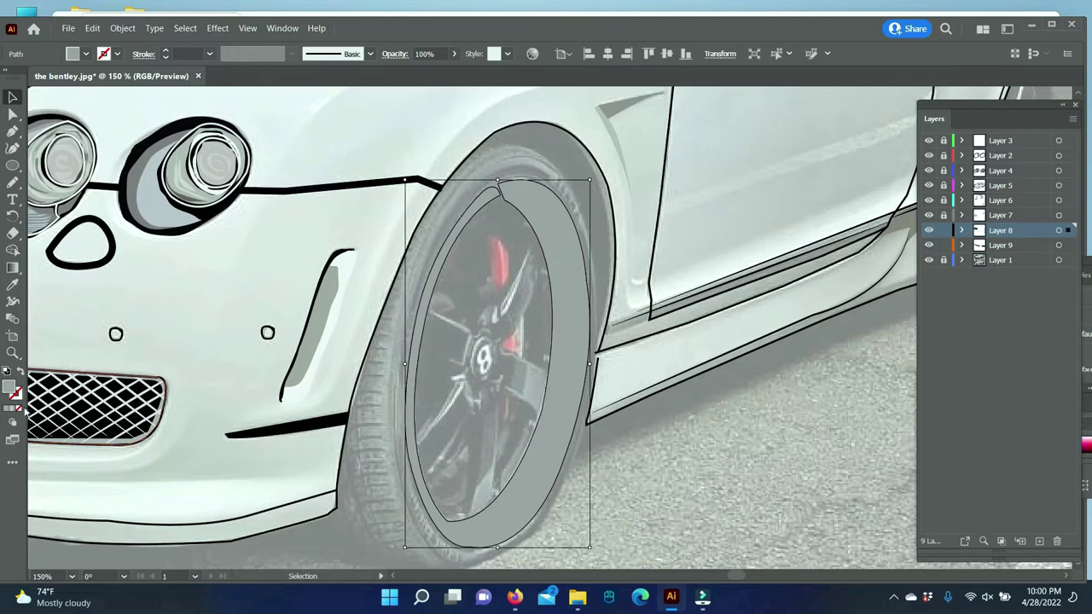
double_click(10, 388)
left_click_drag(660, 345, 658, 309)
left_click(995, 278)
left_click(788, 476)
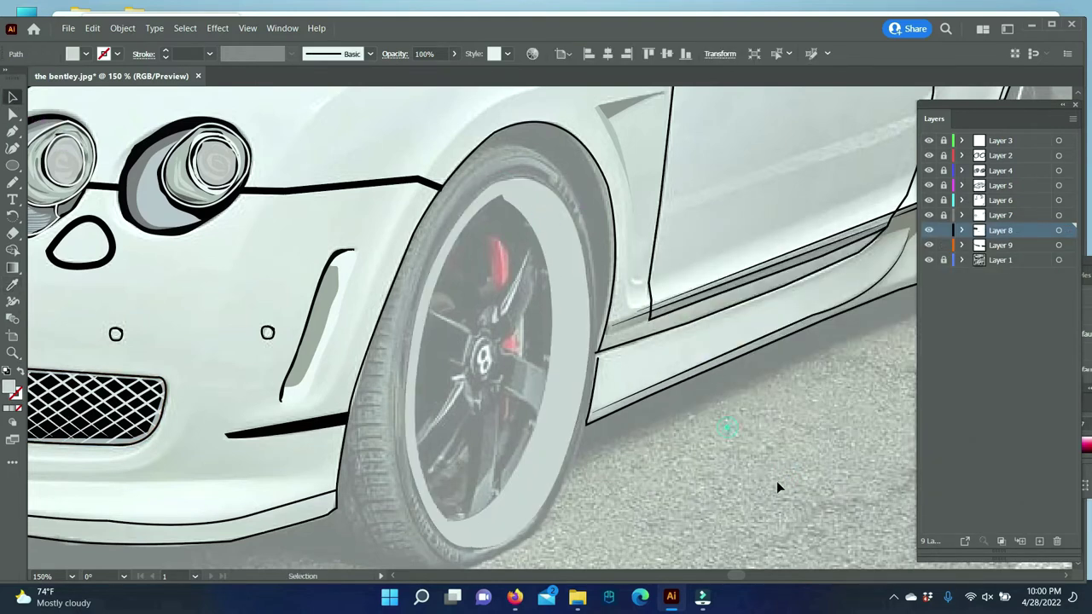
scroll(775, 482, "down", 1)
scroll(770, 485, "down", 1)
left_click(562, 313)
left_click_drag(453, 54, 434, 82)
left_click(716, 476)
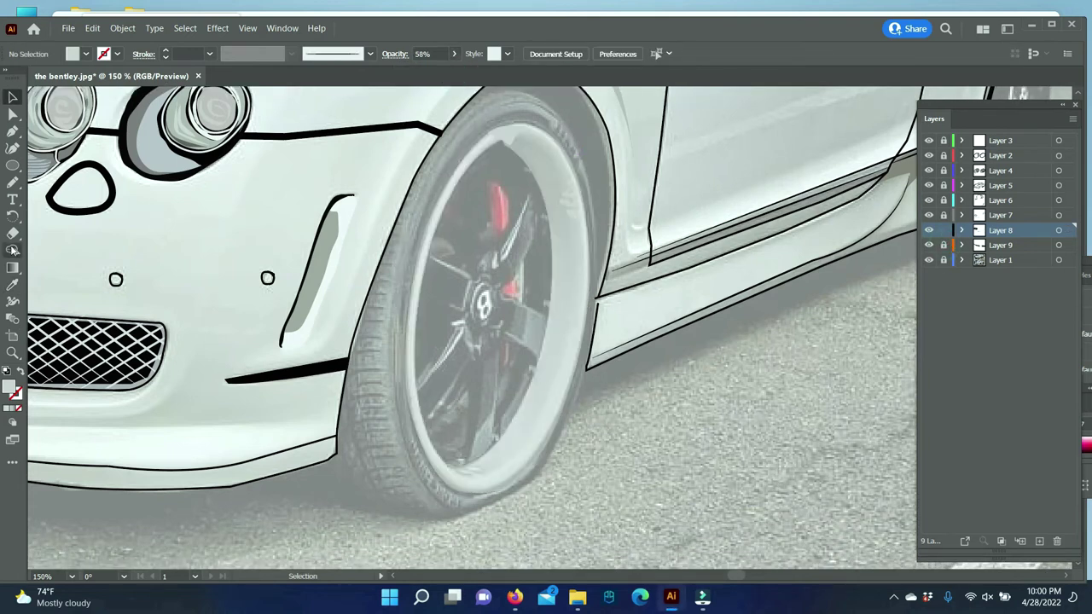
- Pen-trace the inner rim band down the wheel's right side and around its lower edge
key("p")
left_click(557, 150)
left_click_drag(583, 307, 564, 403)
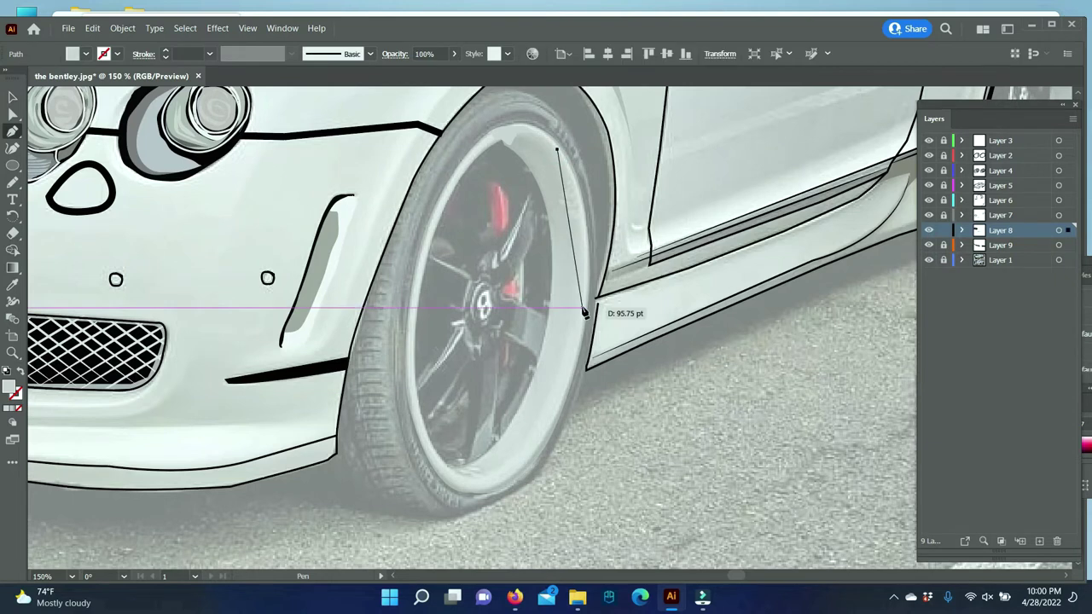
left_click_drag(520, 461, 491, 477)
mouse_move(429, 450)
left_mouse_down()
mouse_move(399, 413)
mouse_move(424, 433)
mouse_move(516, 444)
mouse_move(558, 309)
left_mouse_up()
mouse_move(550, 195)
left_mouse_down()
mouse_move(508, 140)
mouse_move(591, 178)
left_mouse_up()
- Give the inner rim band a grey fill
left_click(12, 284)
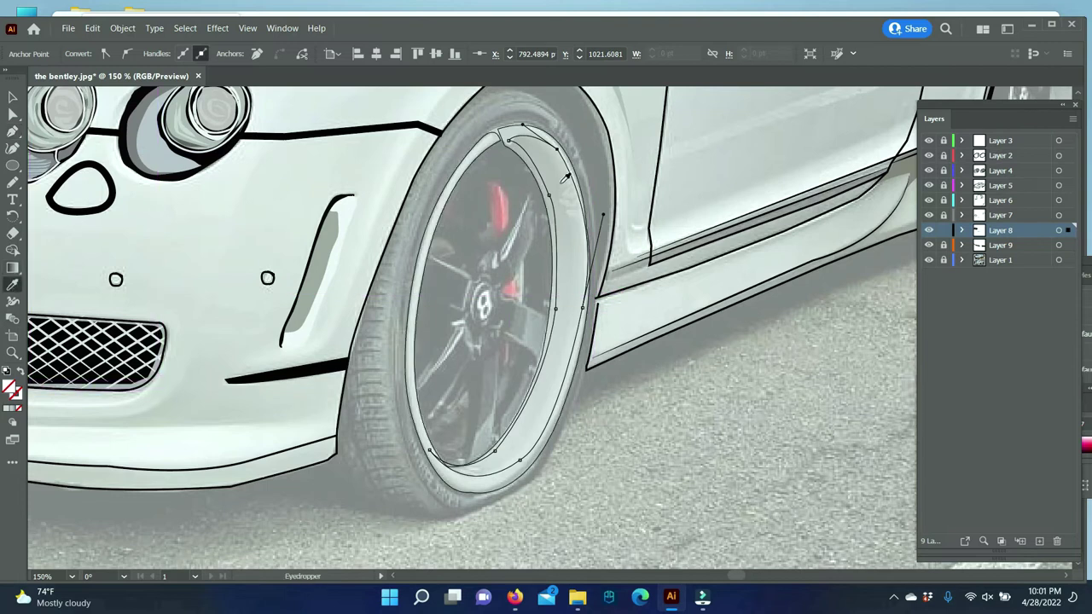
double_click(10, 388)
left_click(984, 278)
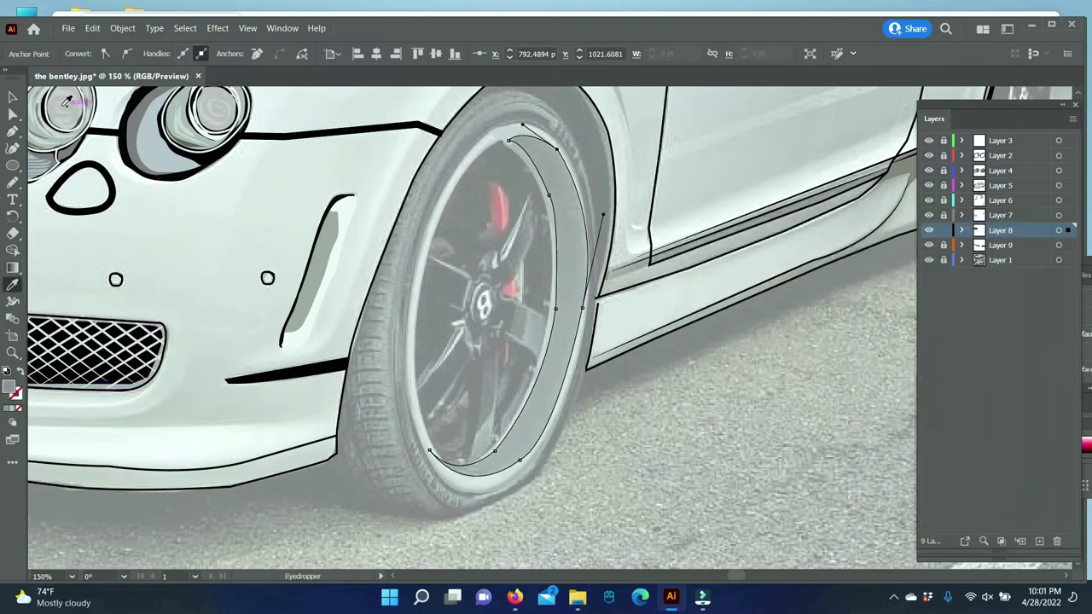
key("v")
left_click(736, 463)
left_click(464, 433)
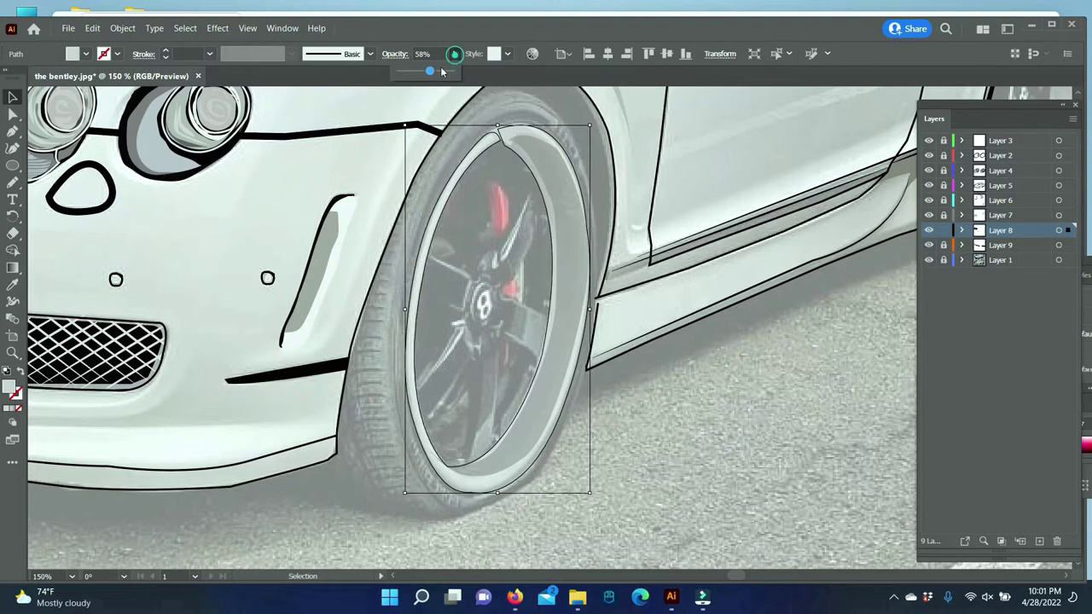
left_click(705, 407)
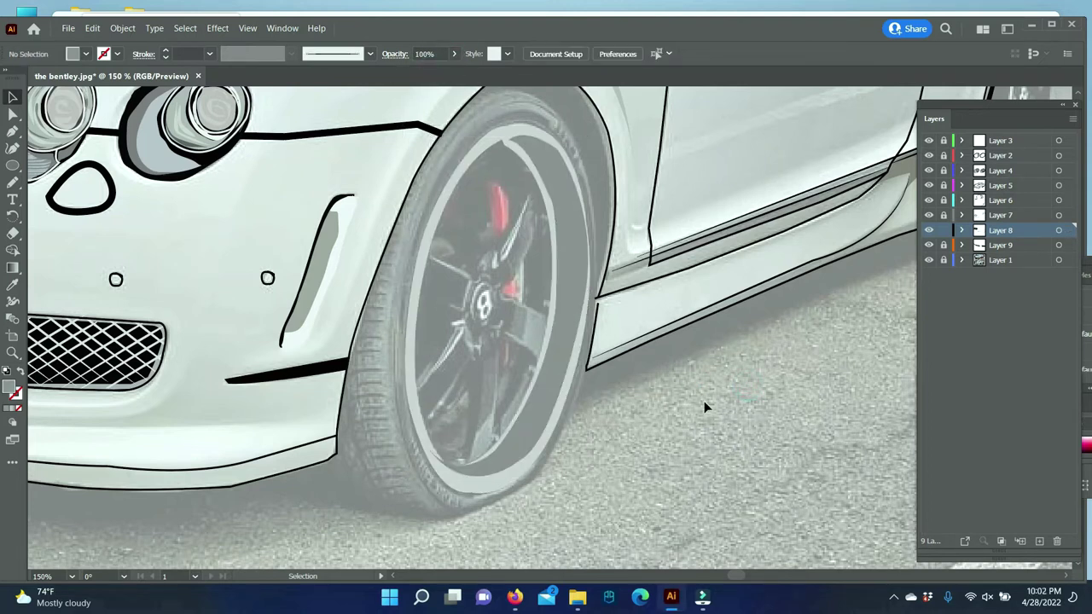
left_click(431, 449)
- Delete the Pen-drawn band and redraw it with the Pencil as a closed grey shape
key("shift+e")
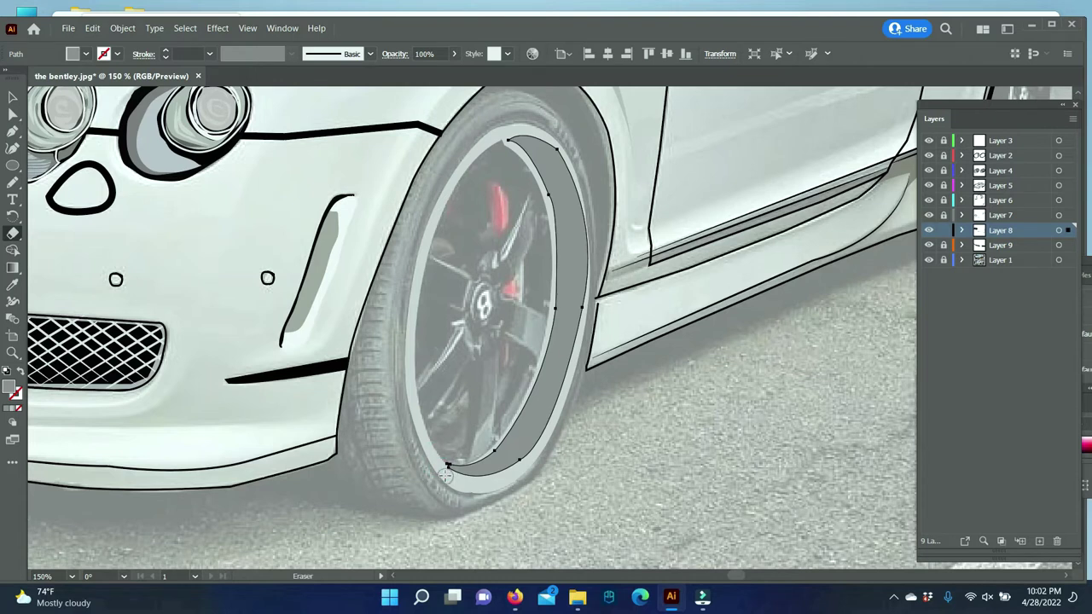
key("v")
key("Delete")
left_click(12, 182)
left_click_drag(505, 143, 539, 177)
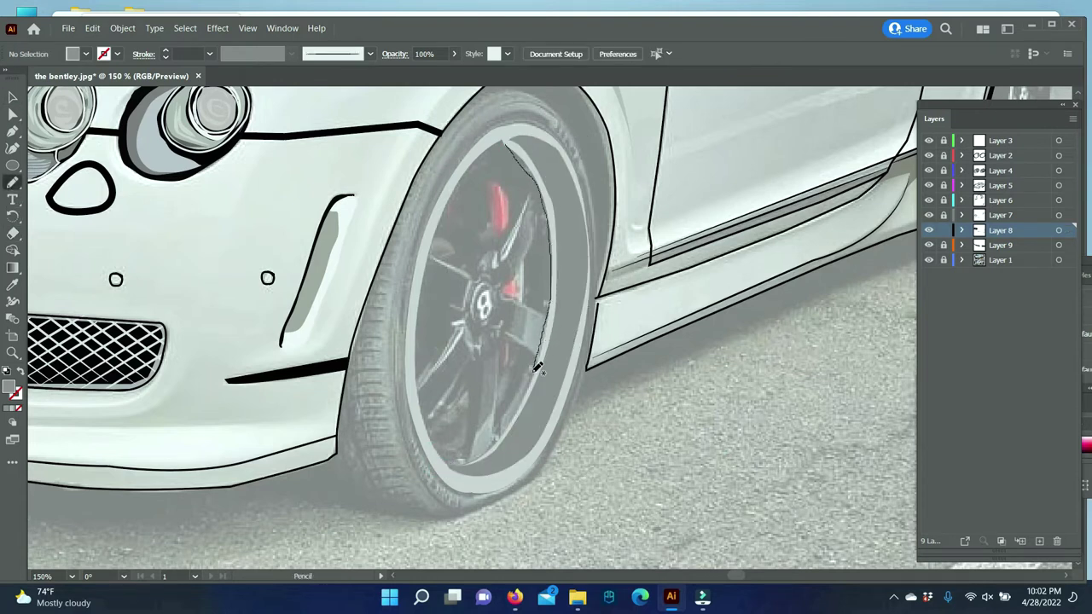
mouse_move(455, 463)
left_mouse_down()
mouse_move(546, 369)
mouse_move(557, 199)
left_mouse_up()
left_click_drag(499, 151, 495, 145)
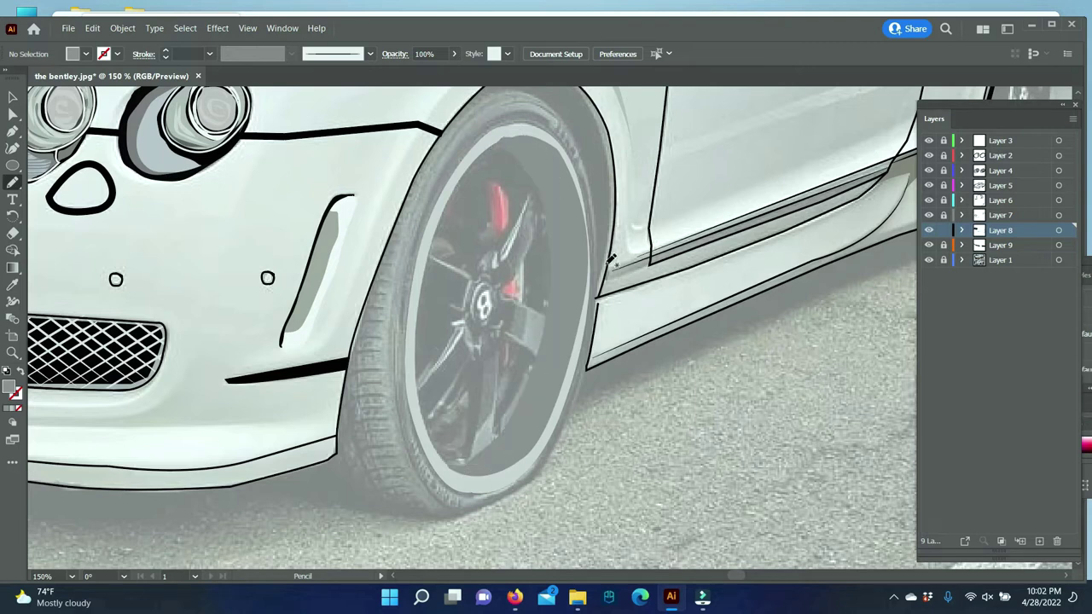
- Zoom in on the front wheel and draw a white-filled curved path up a spoke
key("v")
left_click(13, 352)
left_click(580, 100)
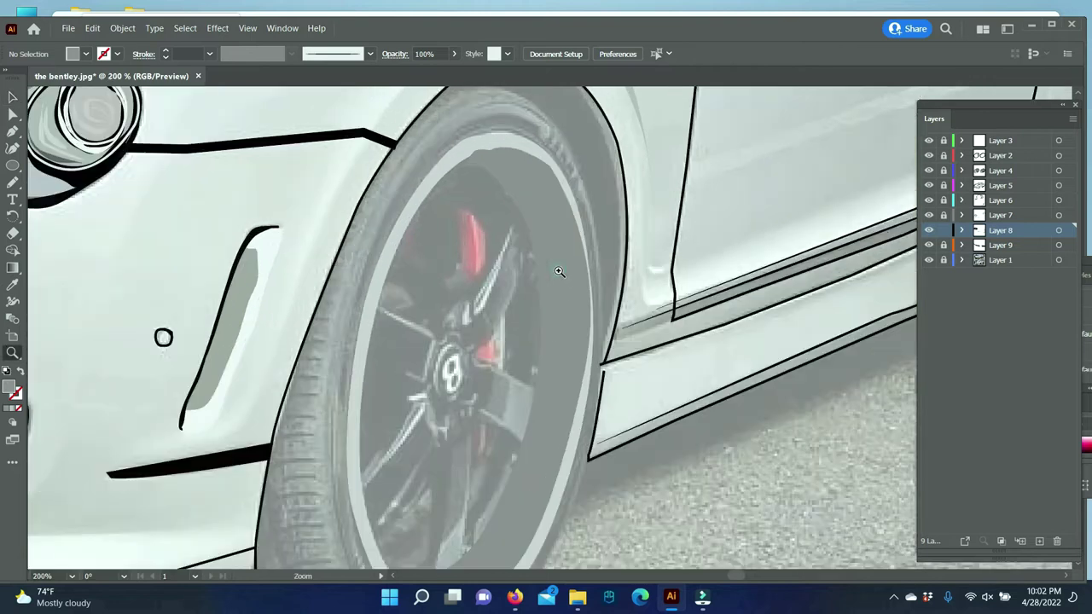
key("p")
left_click(474, 304)
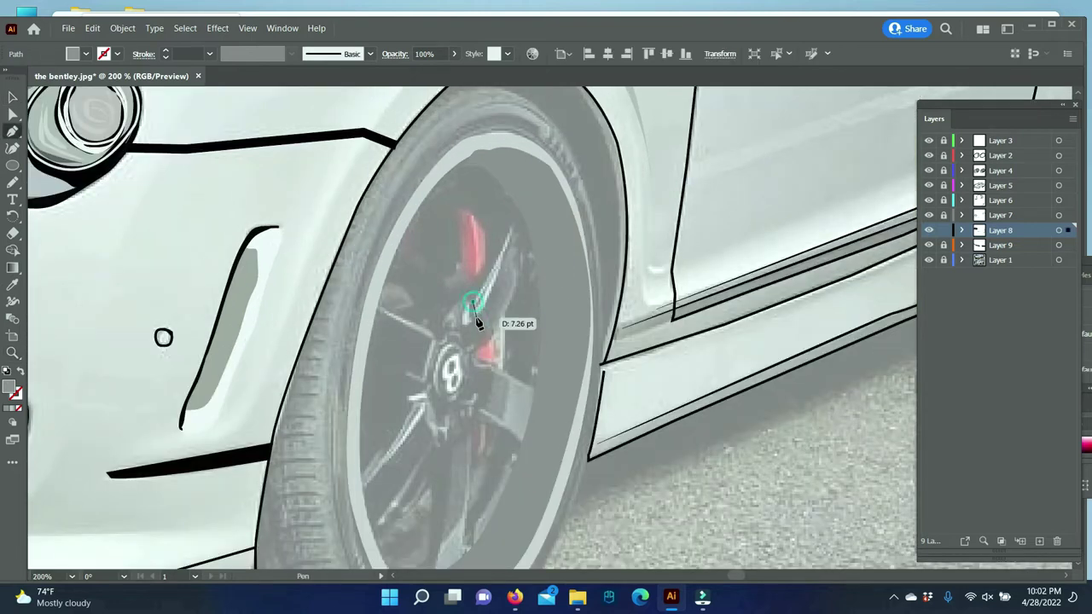
left_click_drag(515, 219, 520, 174)
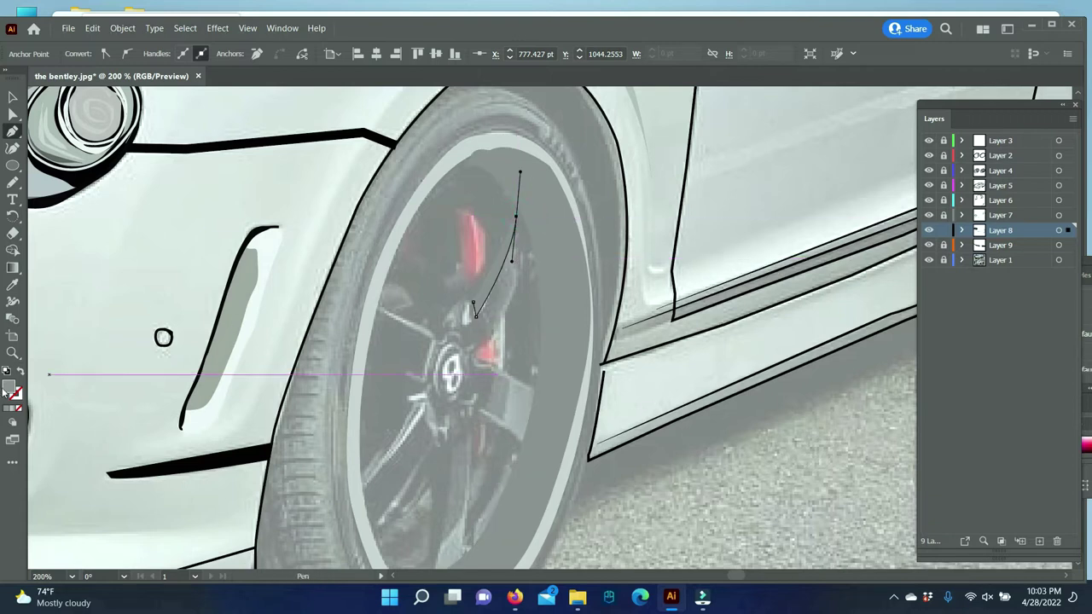
left_click(13, 284)
left_click(269, 246)
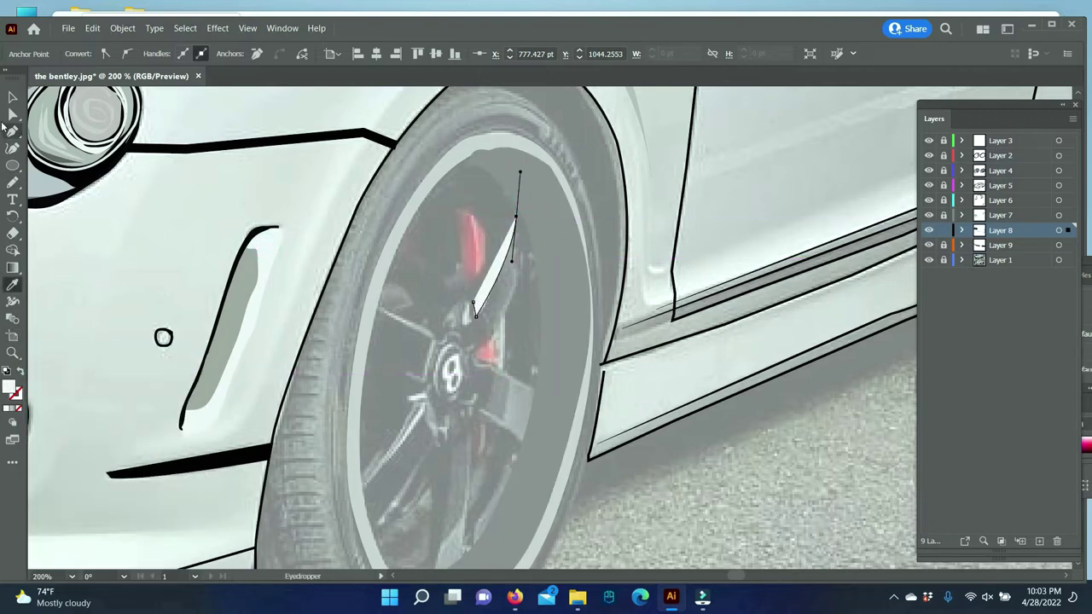
- Extend the spoke path back down to its start, closing the white highlight
key("p")
left_click(515, 218)
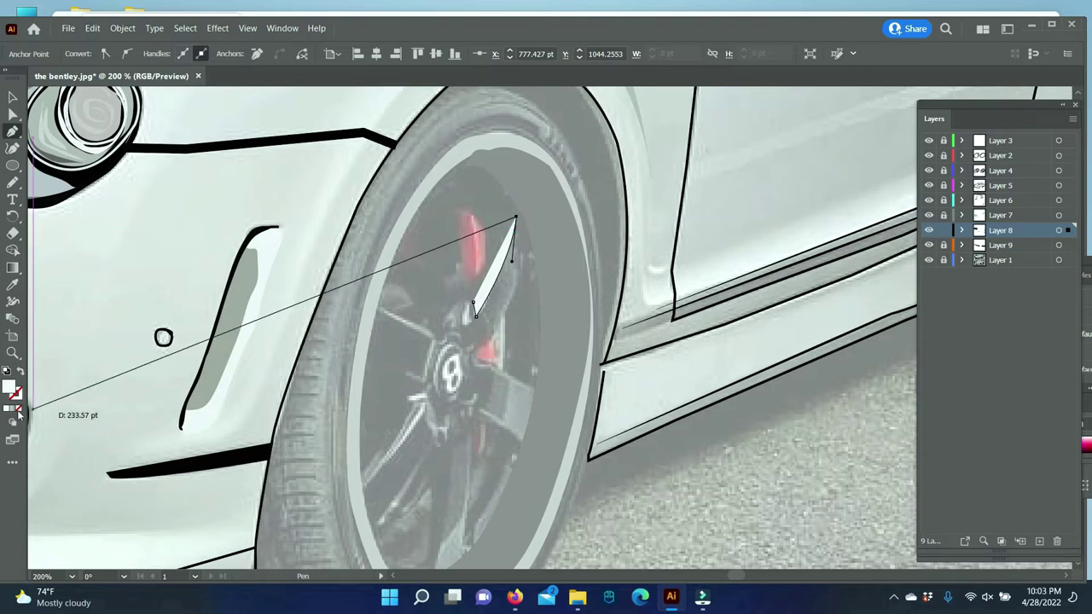
left_click_drag(475, 298, 473, 304)
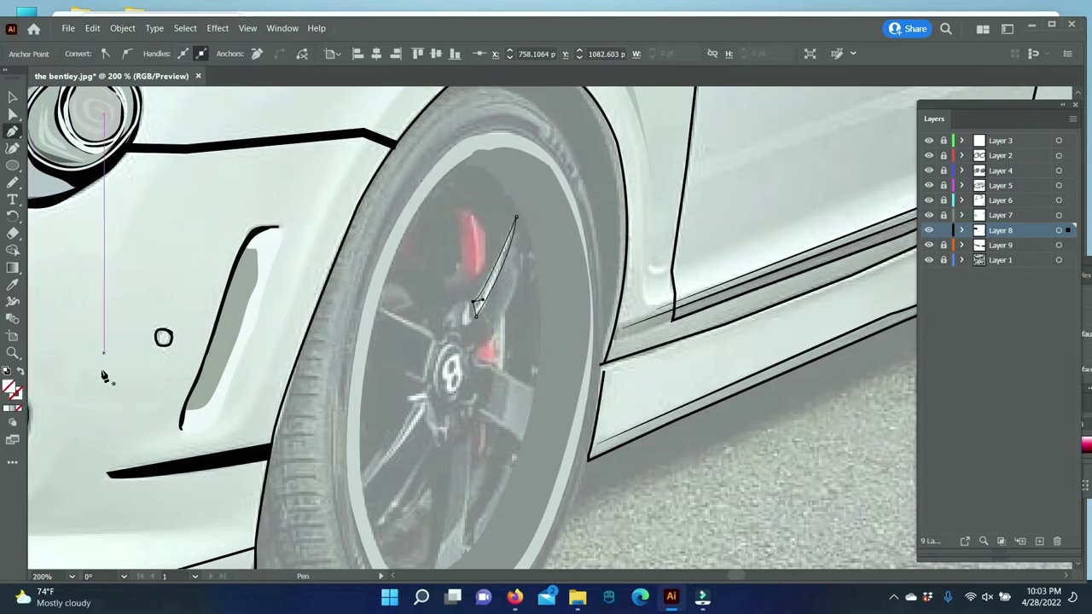
key("v")
left_click(733, 491)
- Pencil a small white highlight at the spoke's base and sample the caliper's red
left_click(13, 184)
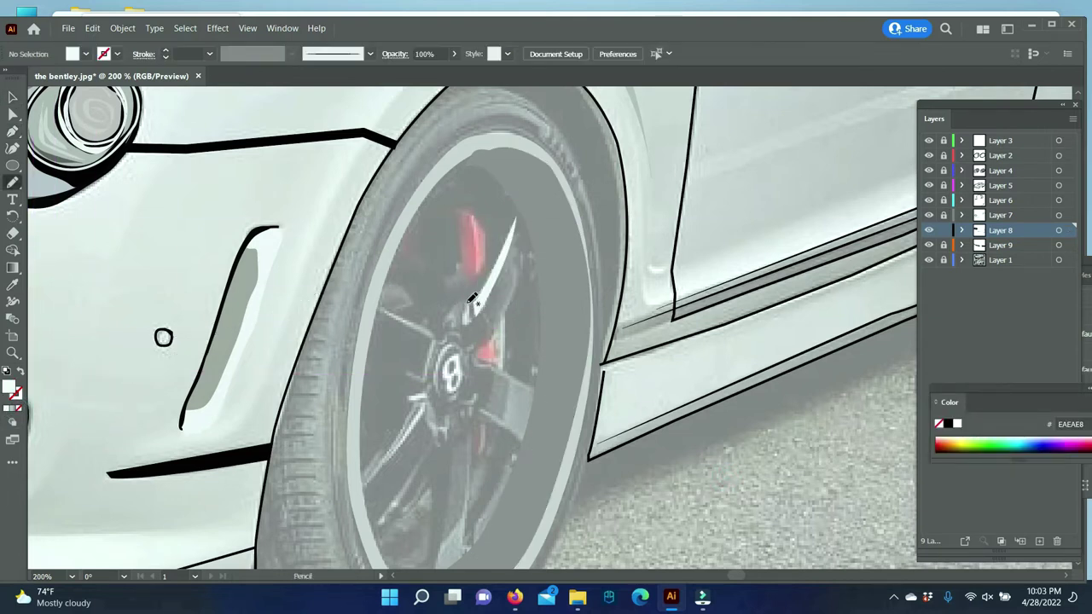
left_click_drag(467, 318, 473, 310)
left_click(12, 284)
left_click(486, 237)
- Pencil-trace the brake caliper outline and give it a softer red fill
key("n")
left_click_drag(472, 218, 478, 256)
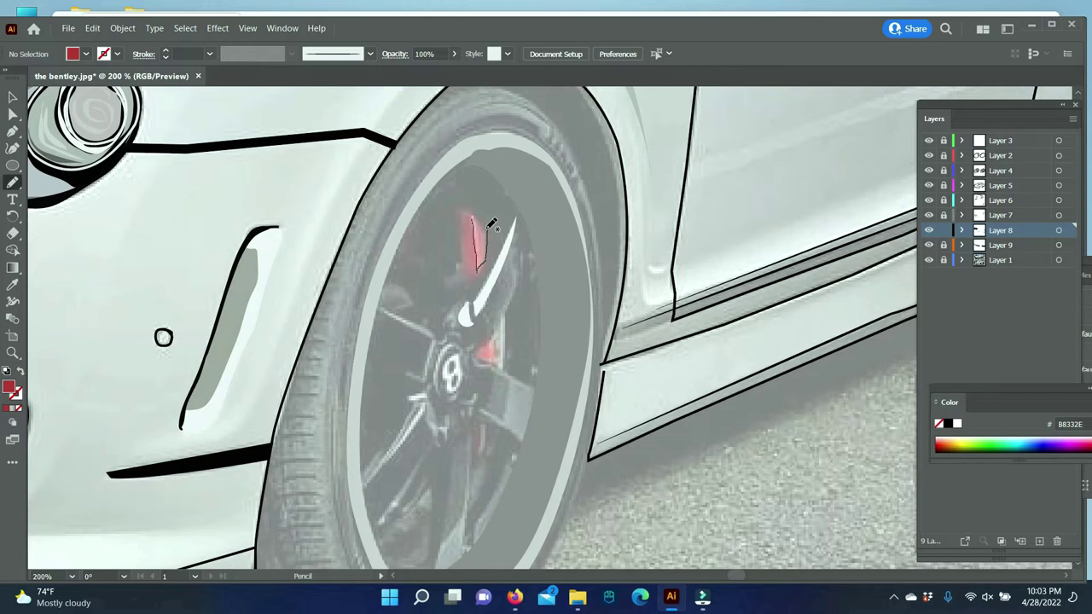
left_click_drag(478, 218, 476, 214)
double_click(10, 388)
left_click(751, 302)
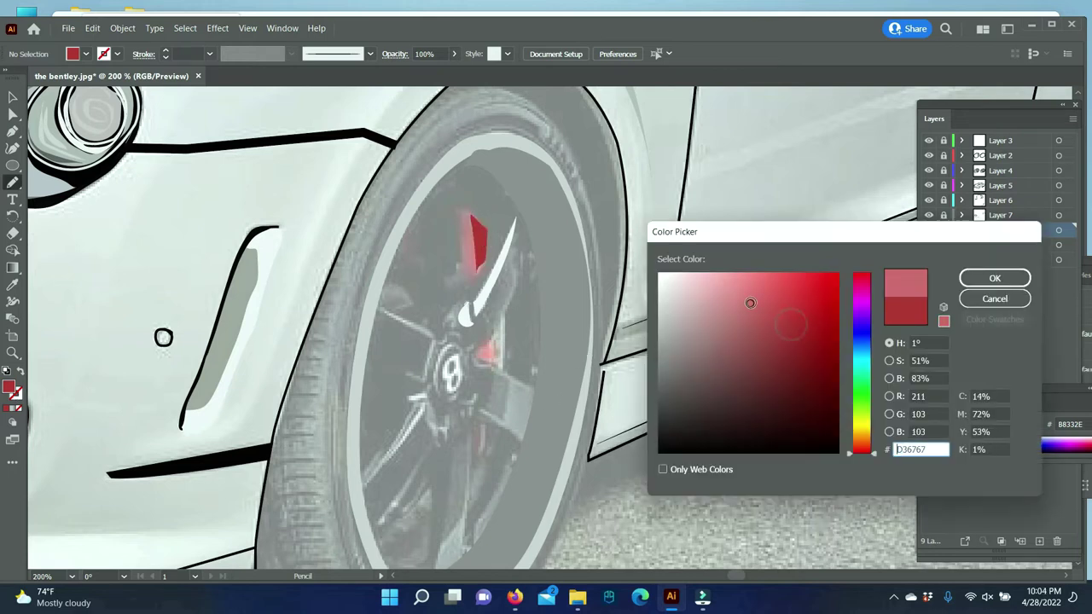
left_click(968, 277)
- Select the caliper shape and adjust its red shade in the Color Picker
left_click(13, 97)
left_click(481, 243)
double_click(11, 388)
left_click(791, 320)
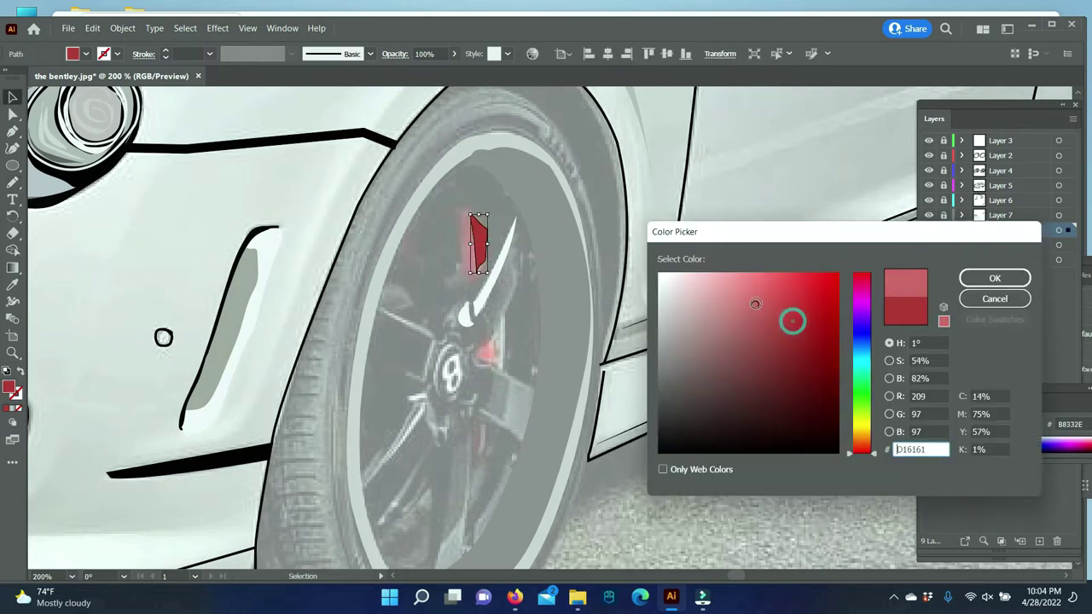
left_click(974, 283)
- Sample the caliper's deep red and trace the full caliper shape in it
left_click(789, 447)
left_click(11, 284)
left_click(468, 255)
left_click(12, 181)
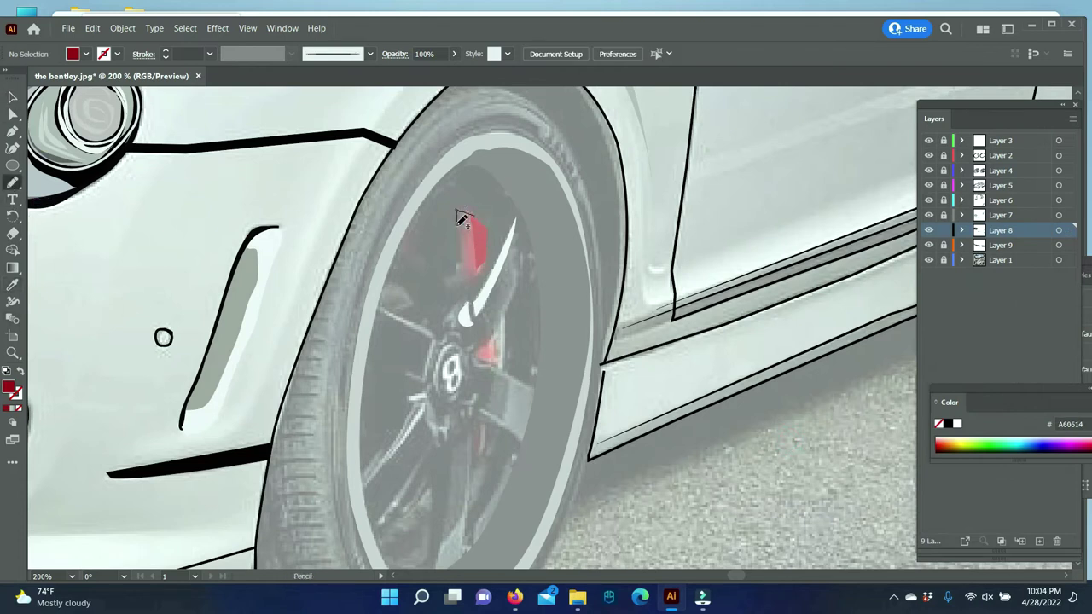
left_click_drag(478, 212, 473, 209)
- Send the dark red caliper shape behind the spoke highlight and deselect it
key("v")
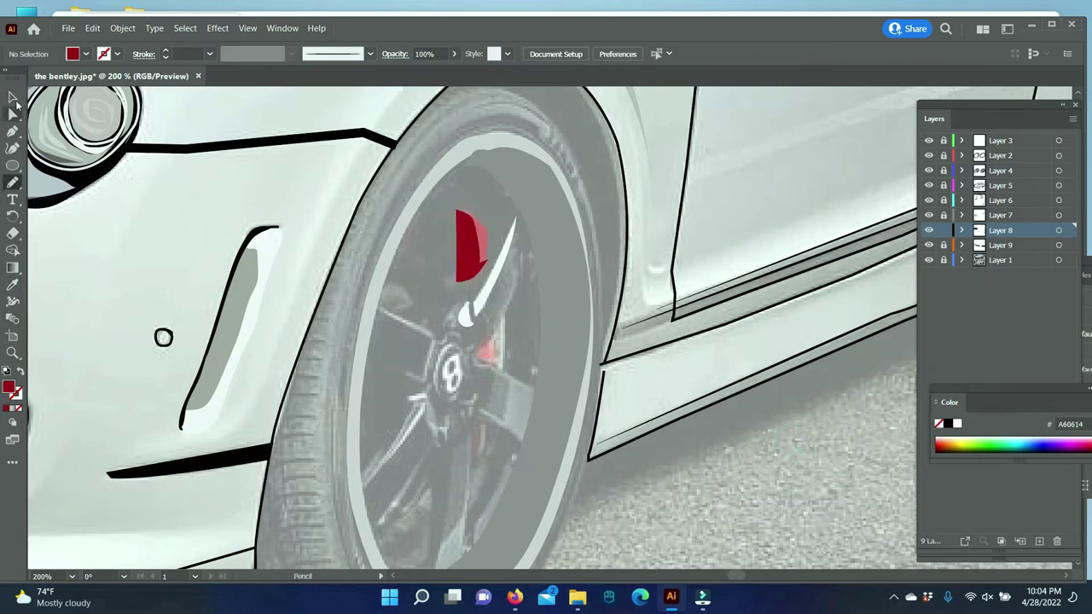
right_click(468, 234)
left_click(469, 243)
right_click(465, 237)
left_click(674, 533)
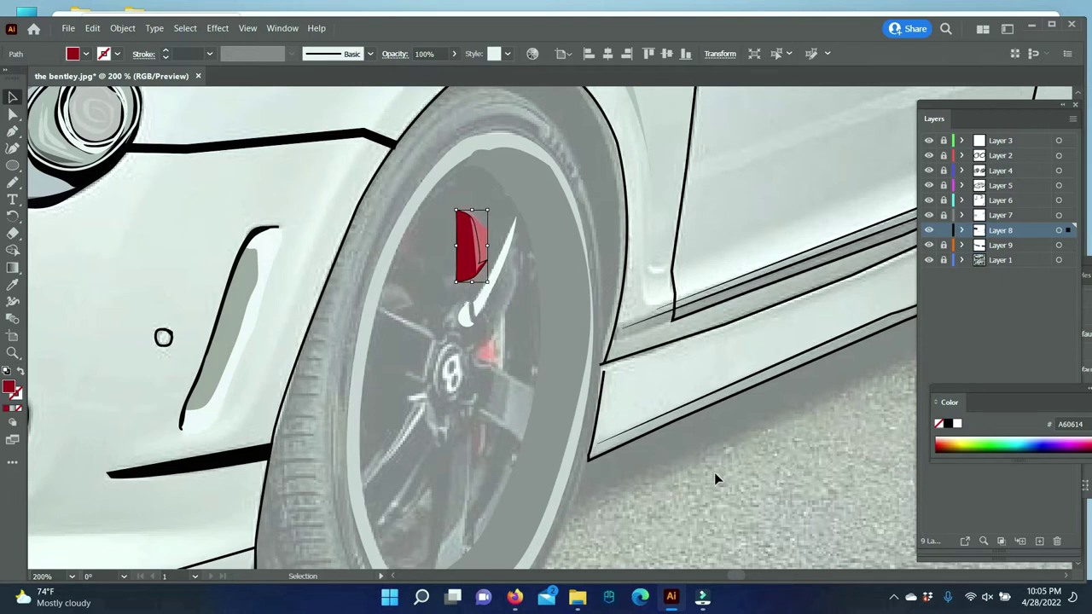
left_click(702, 596)
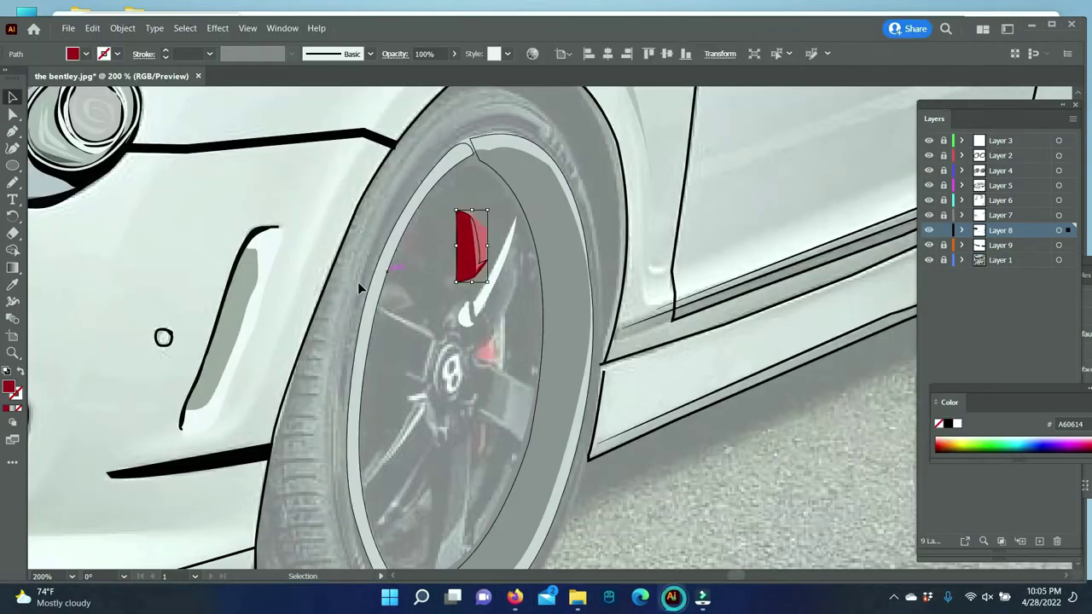
left_click(490, 435)
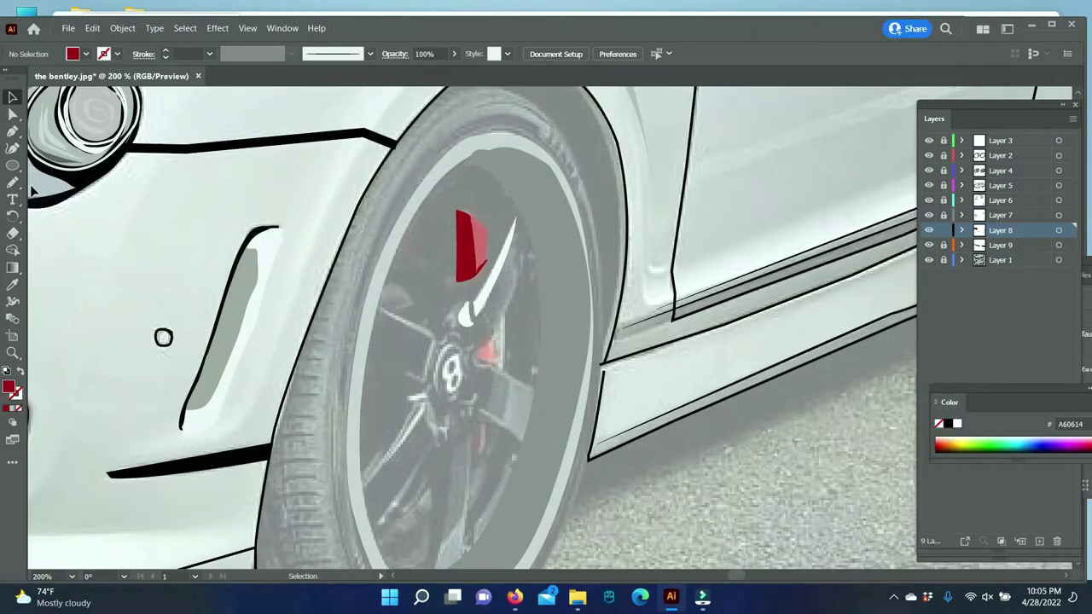
left_click(13, 284)
- Trace a dark grey shadow shape along the spoke highlight
double_click(10, 388)
left_click(992, 278)
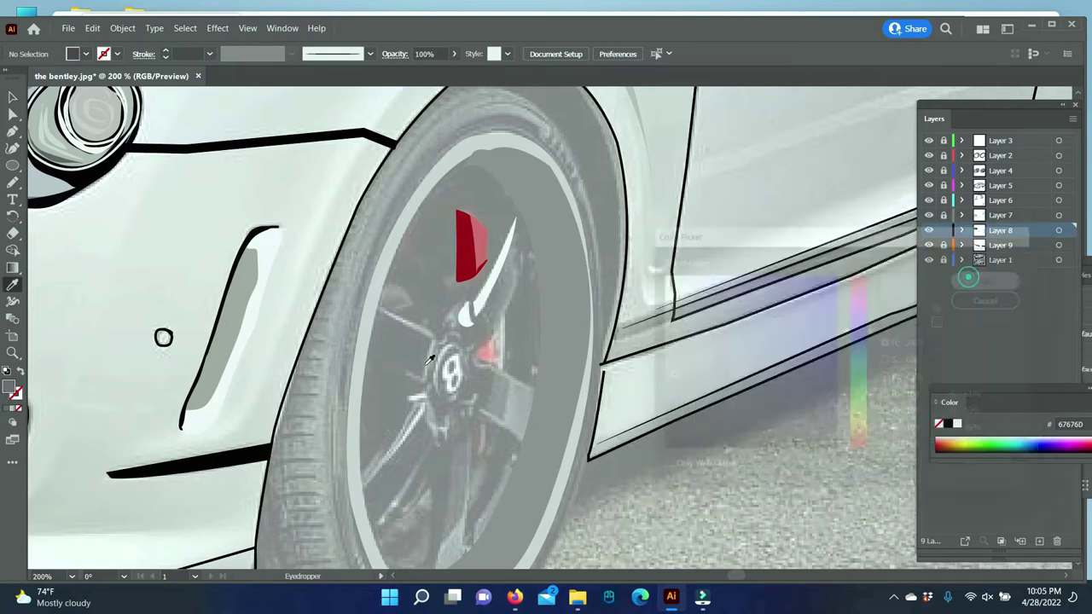
key("n")
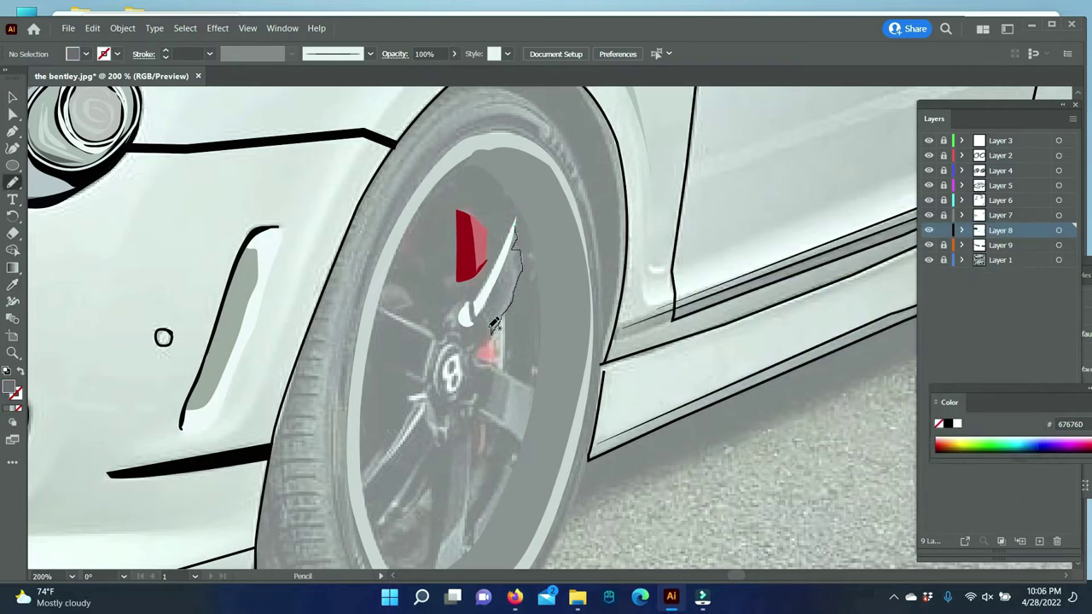
left_click_drag(519, 223, 520, 224)
- Switch to a lighter grey fill and trace the upper-left spoke outline
left_click(13, 97)
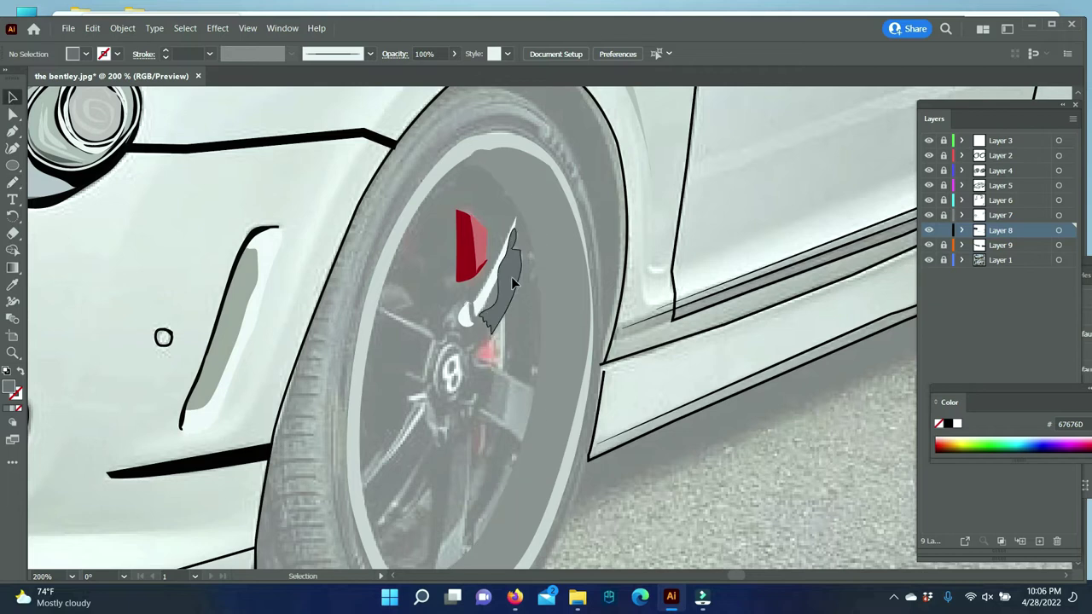
double_click(13, 388)
left_click(994, 278)
left_click(300, 433)
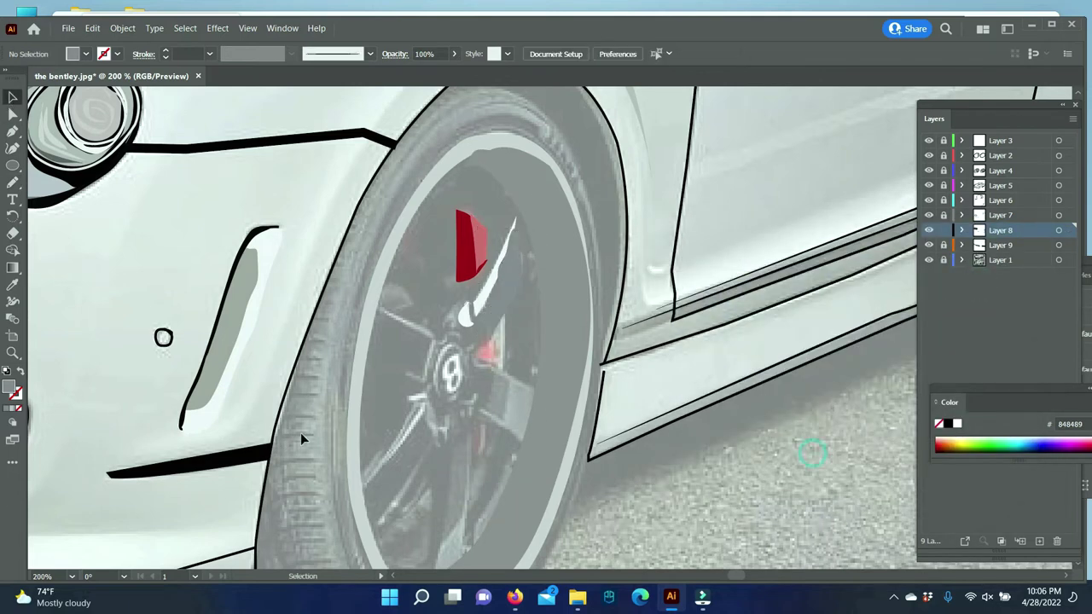
key("n")
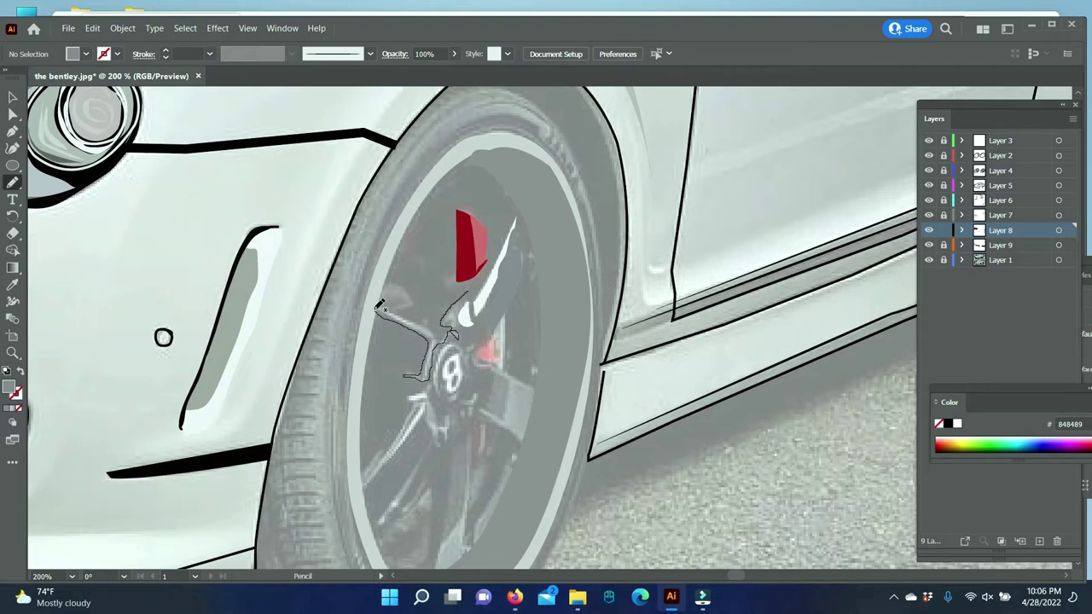
left_click_drag(469, 289, 471, 290)
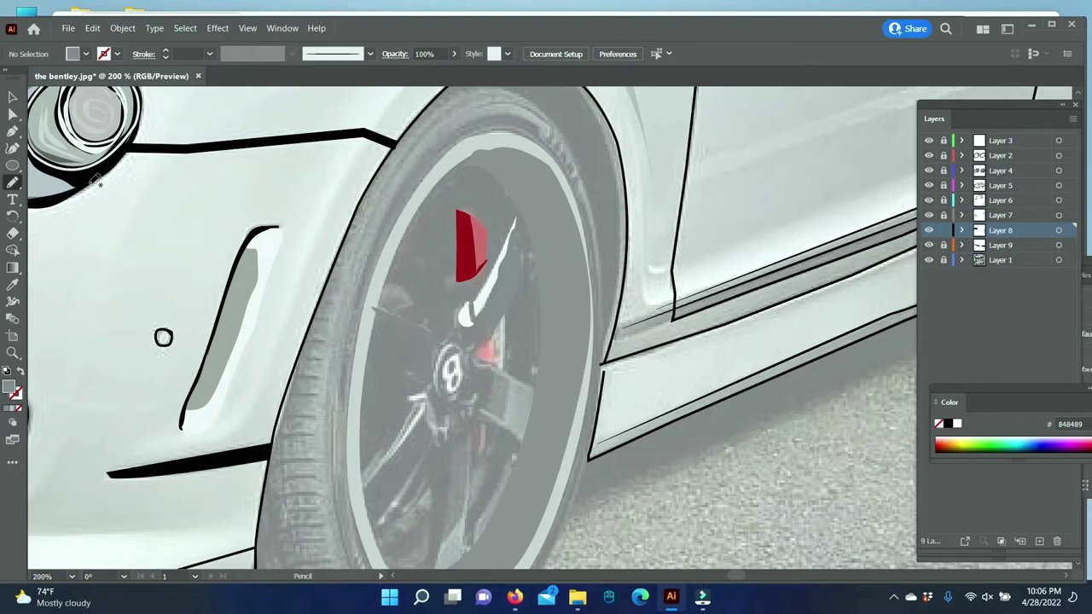
- Recolour the new spoke shape to a mid grey
left_click(12, 100)
left_click(418, 341)
key("i")
left_click(277, 256)
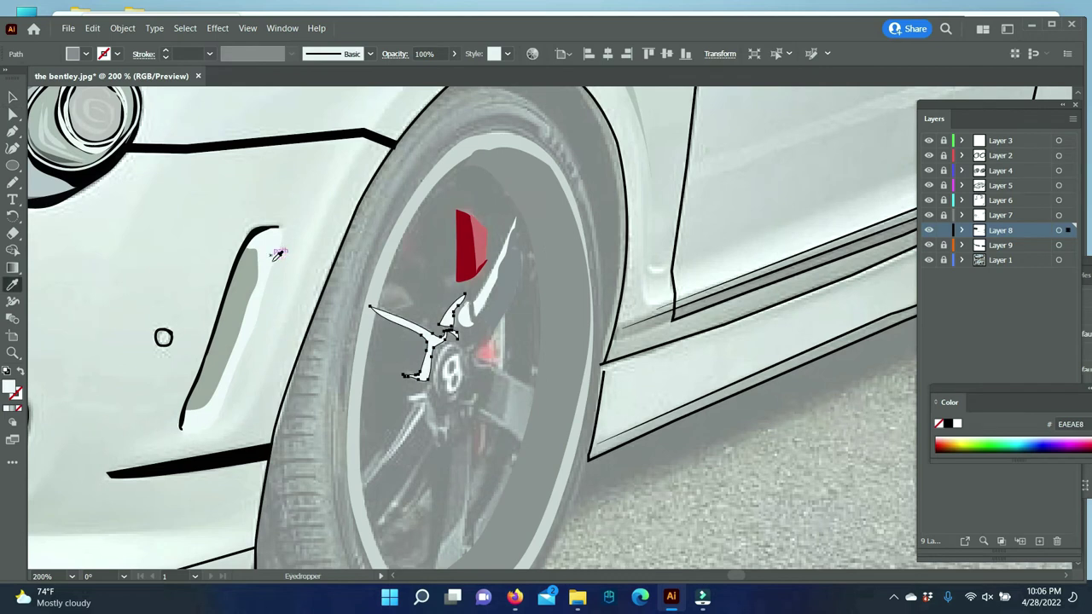
left_click(434, 337)
double_click(13, 389)
left_click(657, 299)
key("Return")
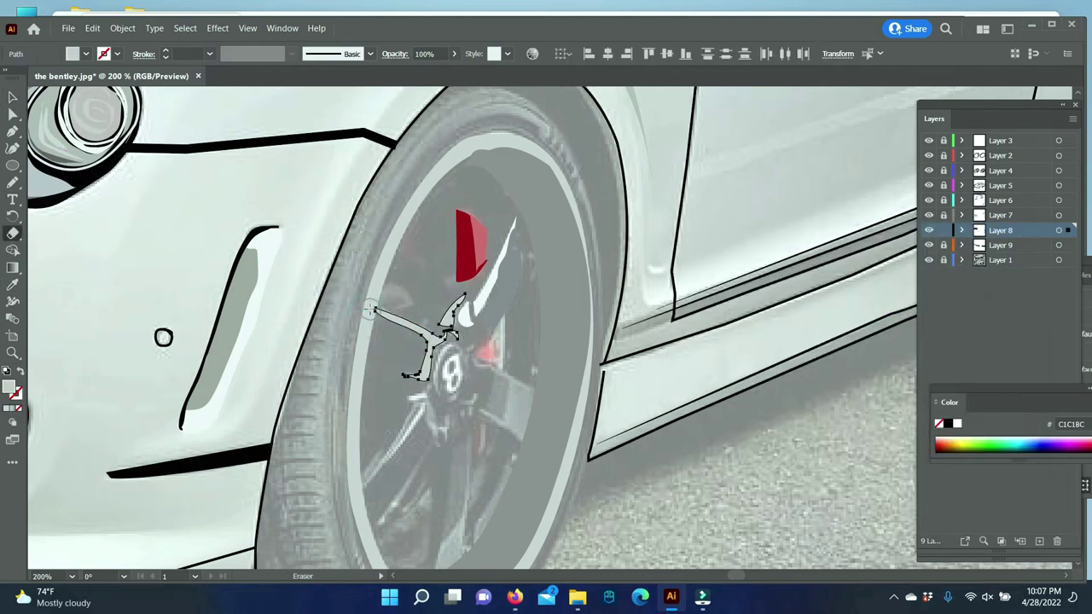
left_click(738, 504)
- Trace a light shape around the B logo and another spoke outline
left_click(484, 286)
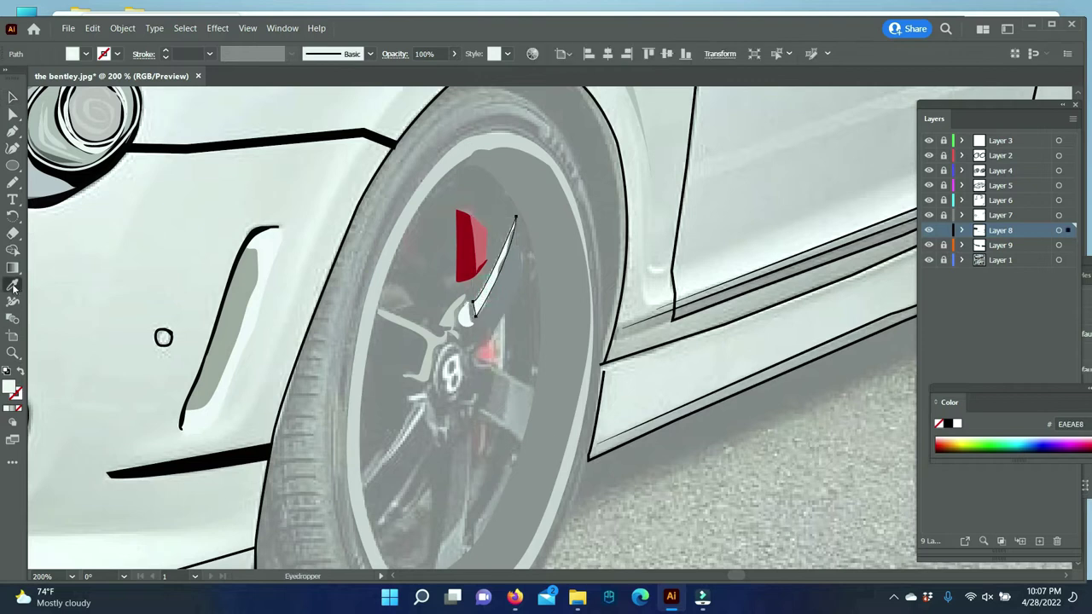
left_click(465, 317)
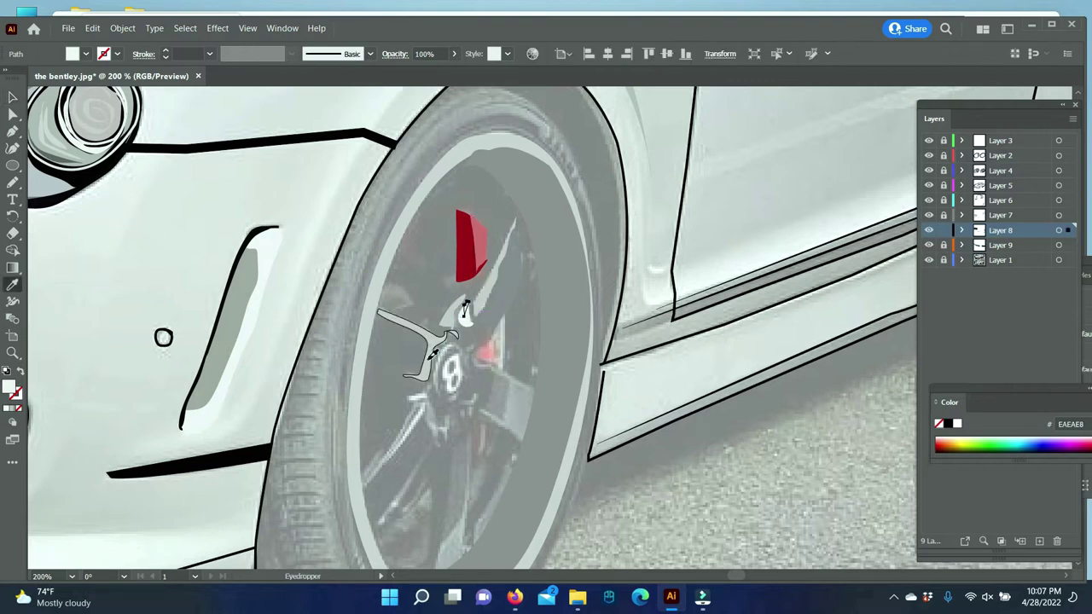
left_click(709, 508)
scroll(627, 534, "down", 2)
key("n")
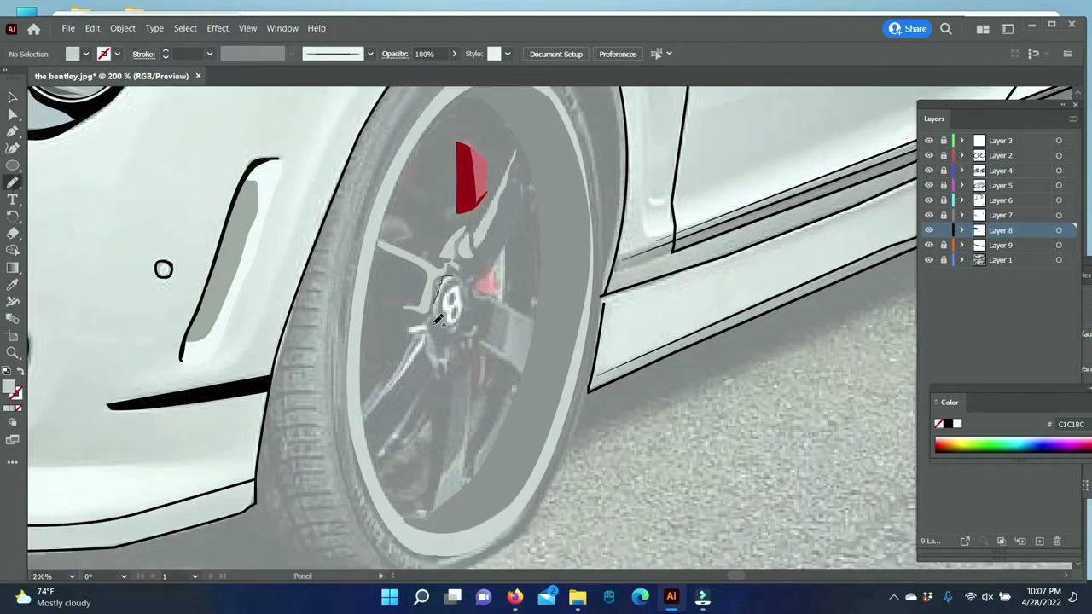
left_click_drag(450, 271, 453, 273)
left_click_drag(505, 248, 501, 292)
left_click_drag(510, 239, 507, 246)
- Sample the bright caliper red and draw a small red patch beside the hub
key("v")
key("i")
left_click(486, 280)
key("n")
left_click_drag(493, 280, 492, 276)
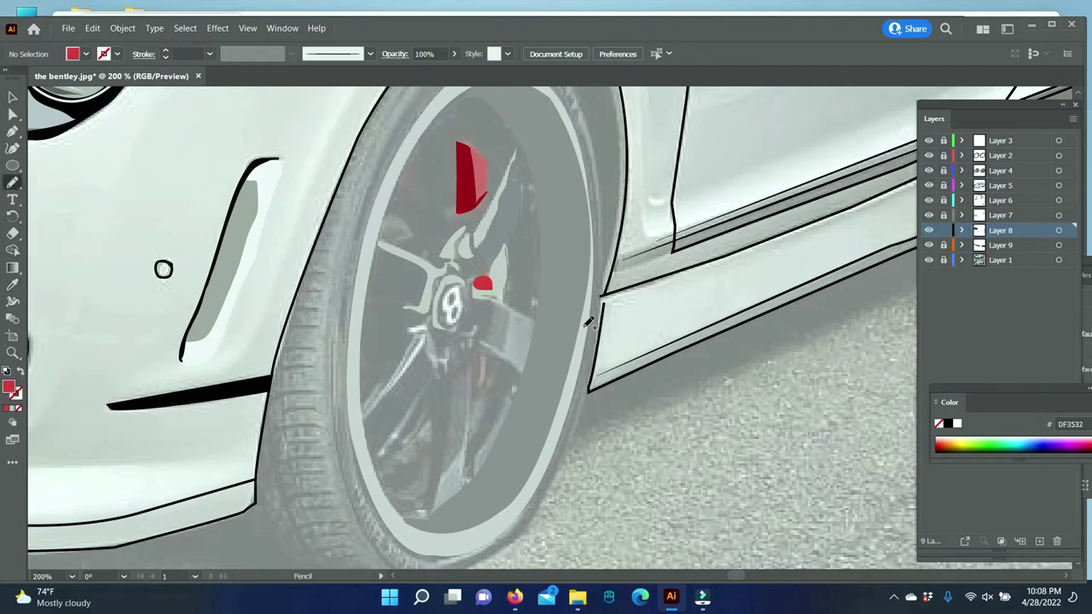
key("v")
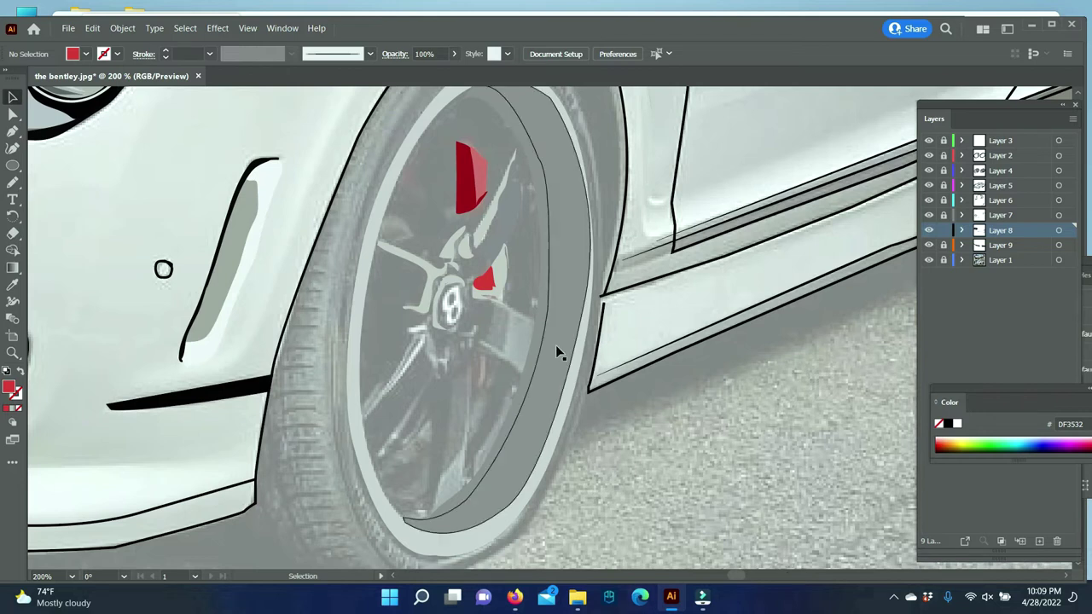
- Trace the caliper body below the hub and fill it mid grey
left_click(13, 182)
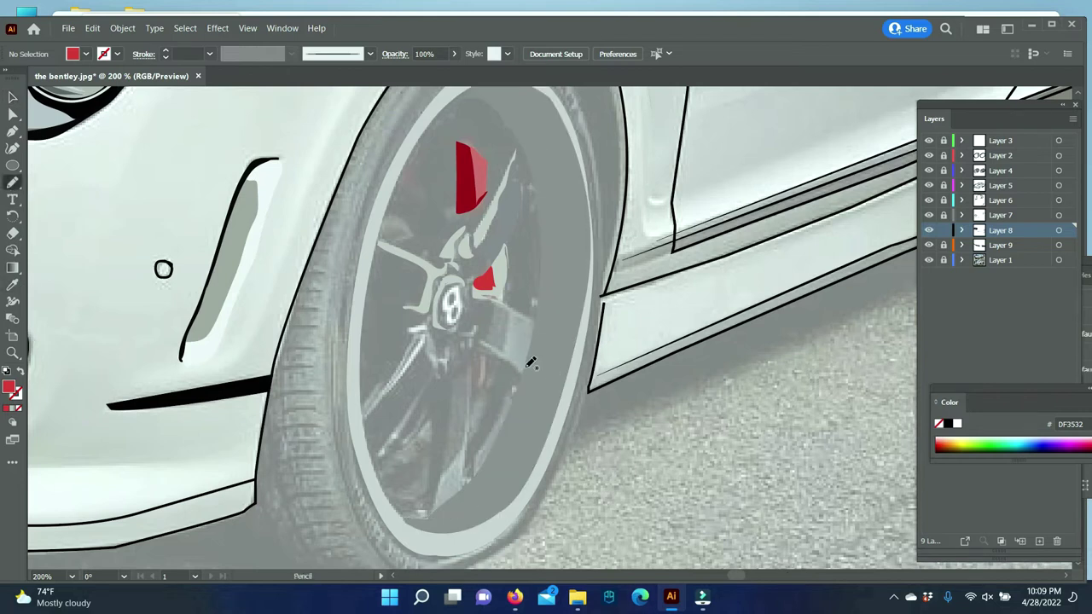
left_click_drag(520, 314, 493, 304)
key("i")
left_click(119, 402)
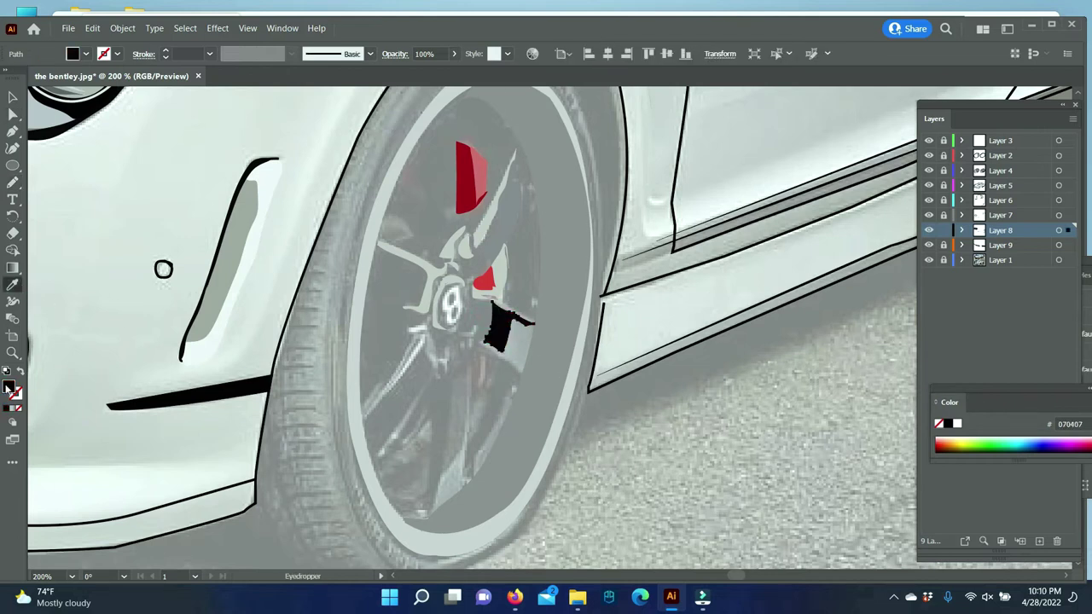
double_click(9, 388)
left_click(666, 369)
left_click(992, 278)
key("v")
key("ctrl+shift+a")
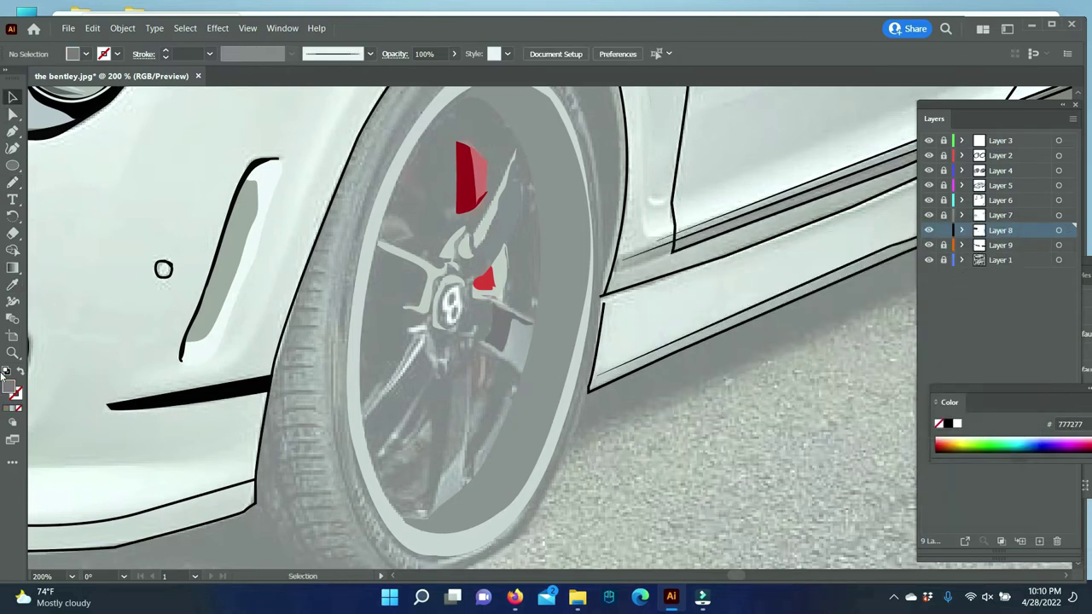
- Trace a dark shape around the wheel logo
key("n")
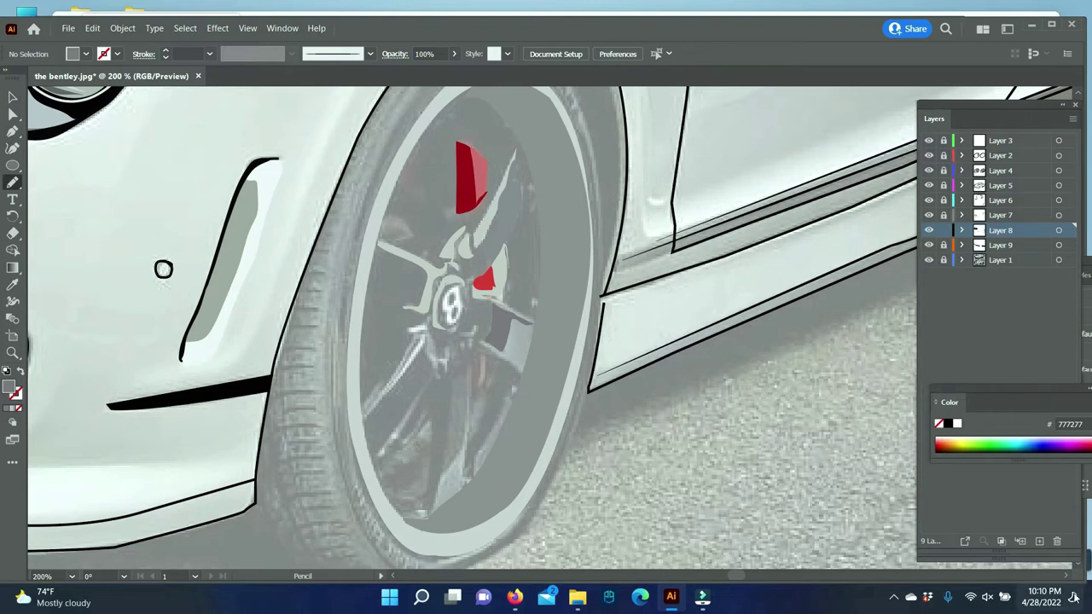
left_click(893, 597)
right_click(850, 556)
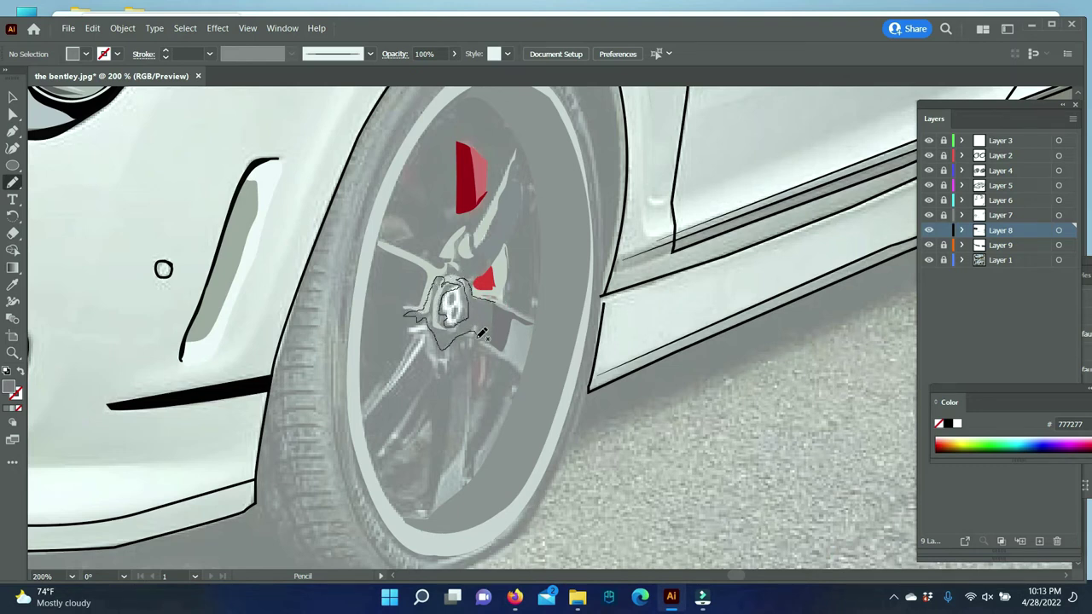
left_click_drag(482, 334, 478, 337)
key("Return")
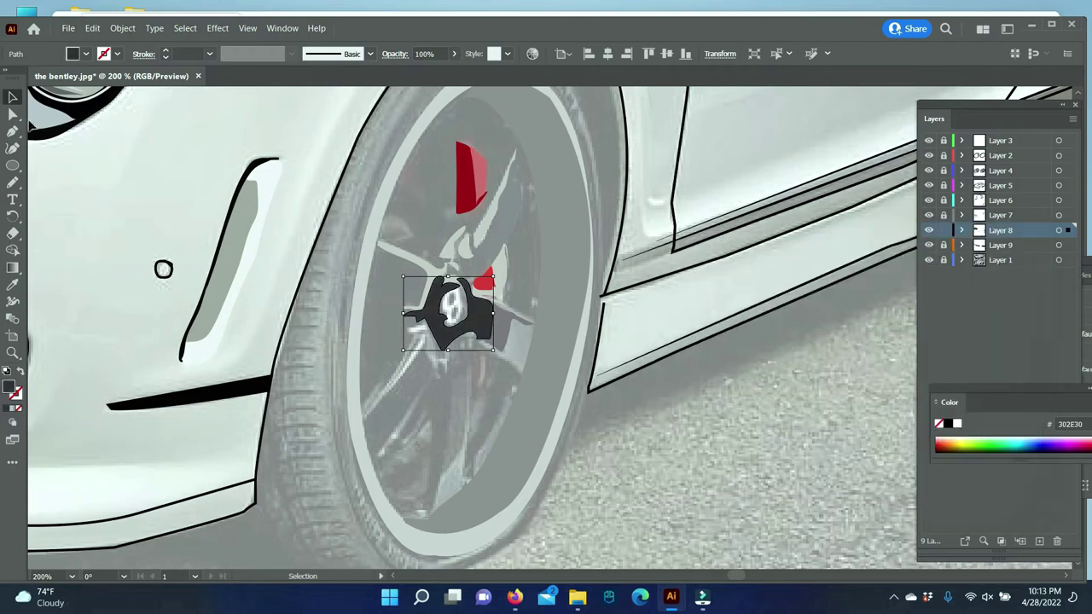
- Zoom in and trace the inner logo badge with a white fill
right_click(471, 313)
key("Escape")
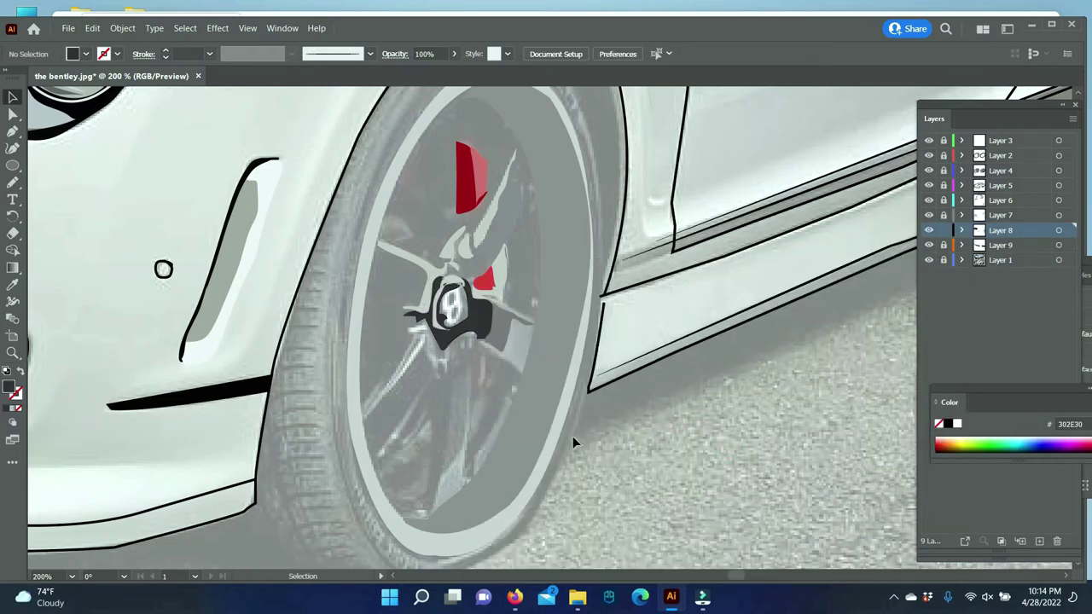
scroll(418, 317, "up", 3)
key("n")
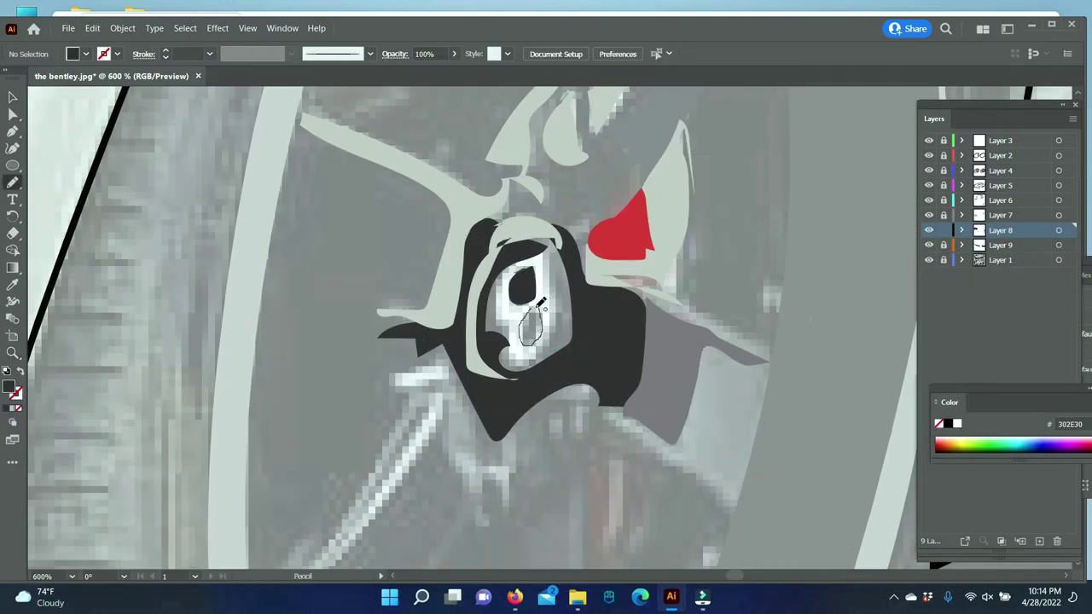
left_click_drag(497, 314, 498, 318)
key("v")
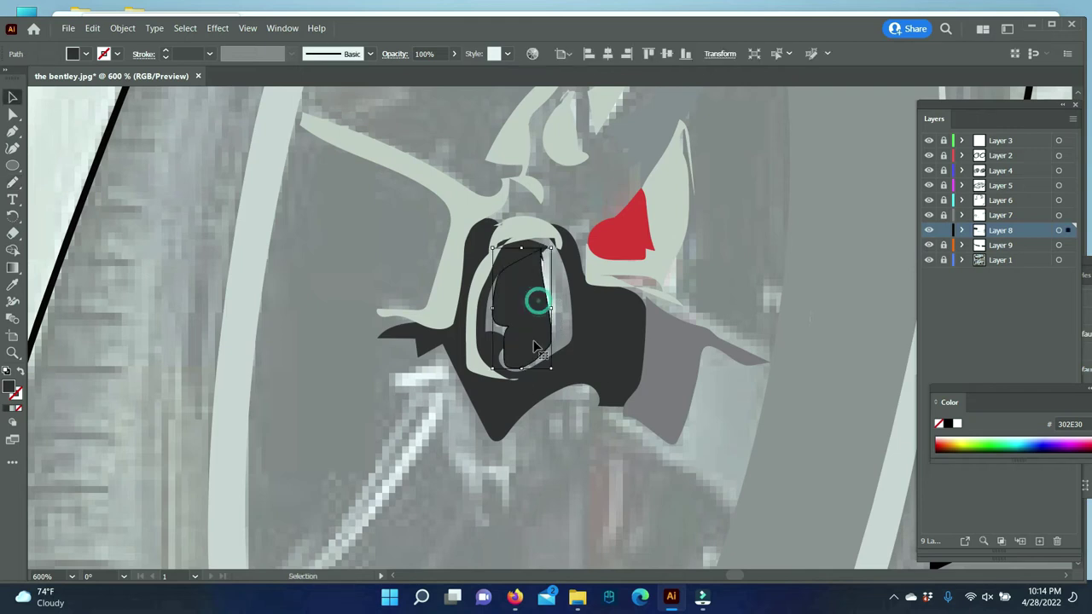
double_click(14, 393)
key("Return")
- Send the white badge backward, then trace a grey hub shape and send it behind
right_click(522, 256)
left_click(609, 475)
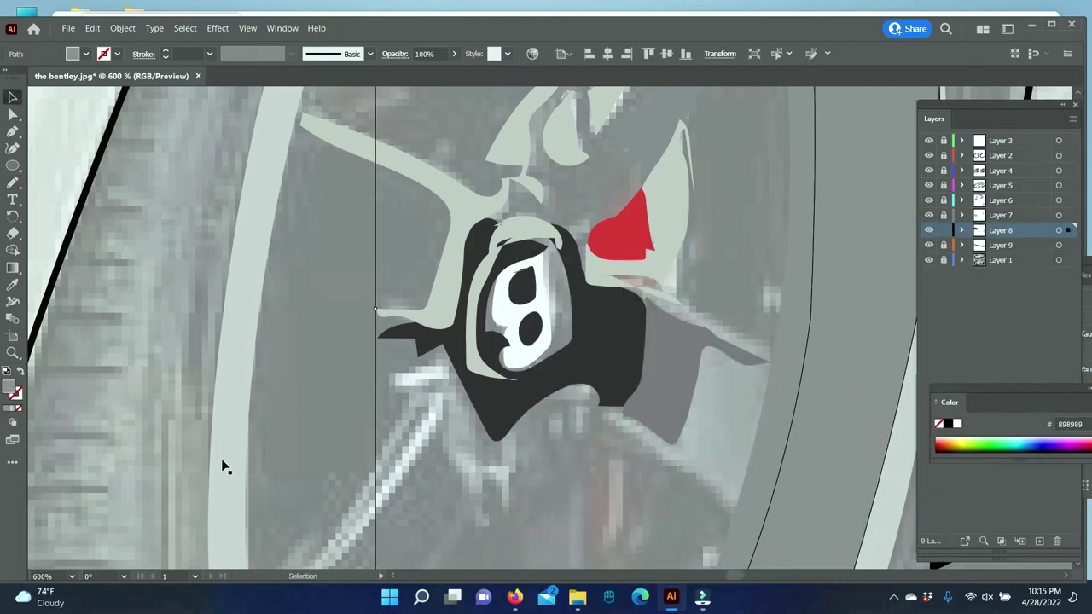
left_click_drag(570, 247, 571, 249)
key("v")
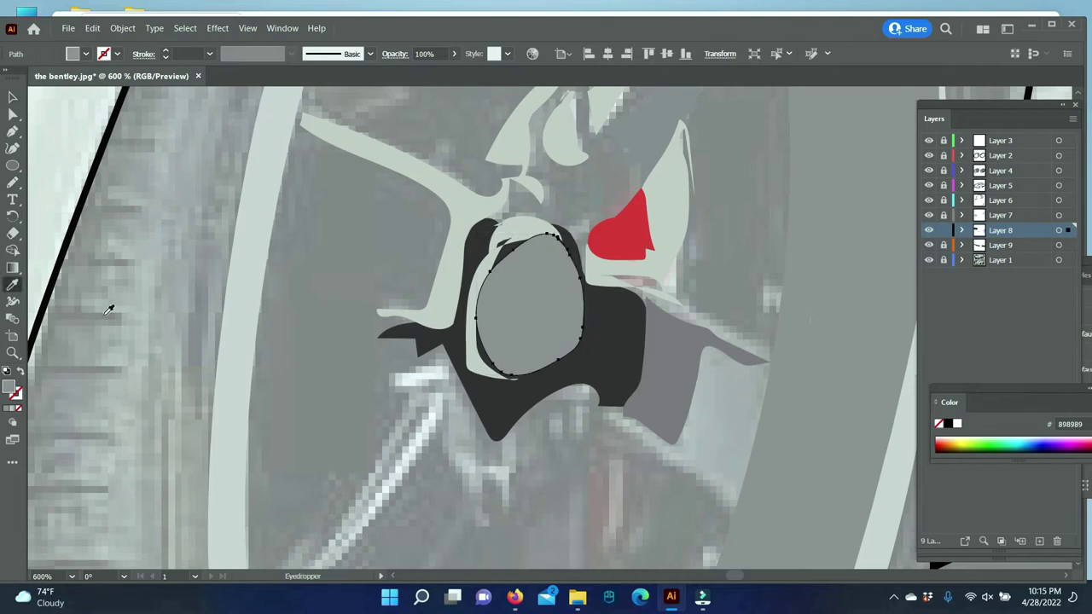
right_click(565, 261)
left_click(751, 570)
- Zoom the canvas out to 300% and deselect the hub path
left_click(13, 353)
key("ctrl+minus")
key("ctrl+minus")
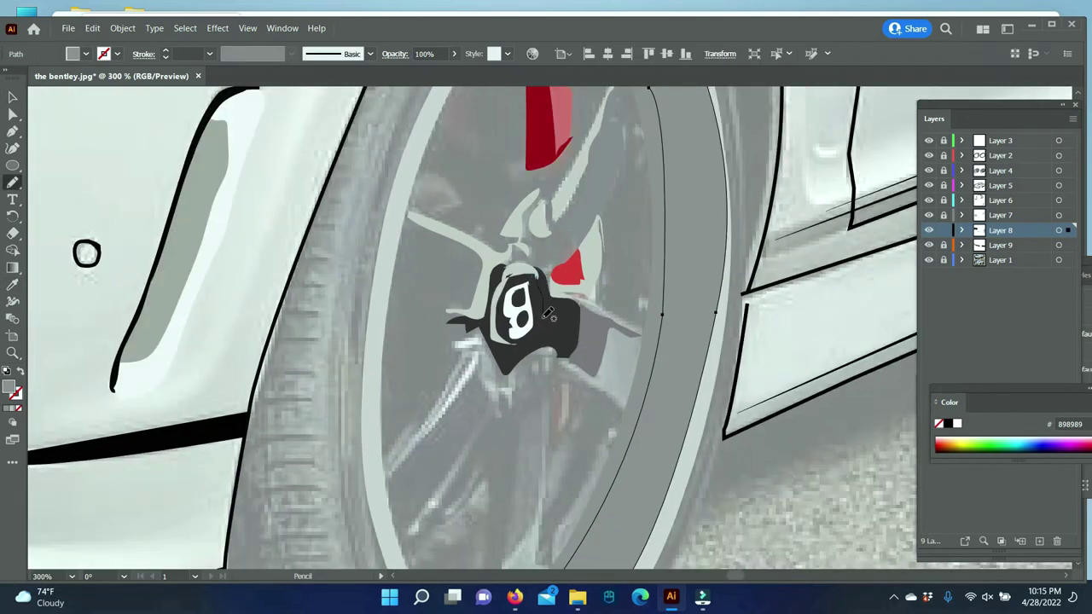
key("ctrl+shift+a")
scroll(632, 392, "down", 1)
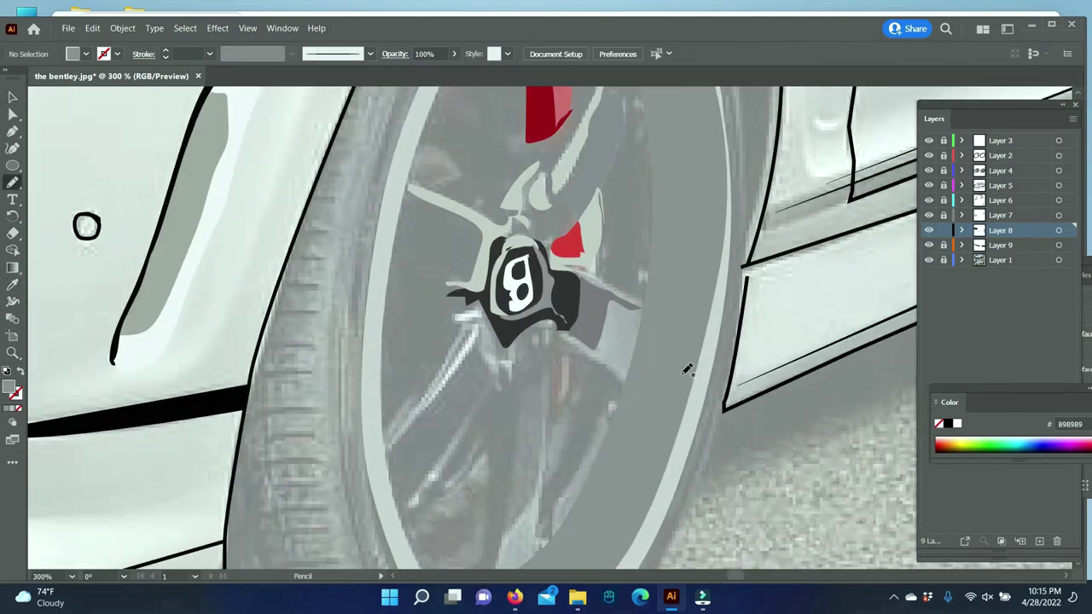
- Finish the new path near the wheel logo and give it a grey fill
left_click(572, 350)
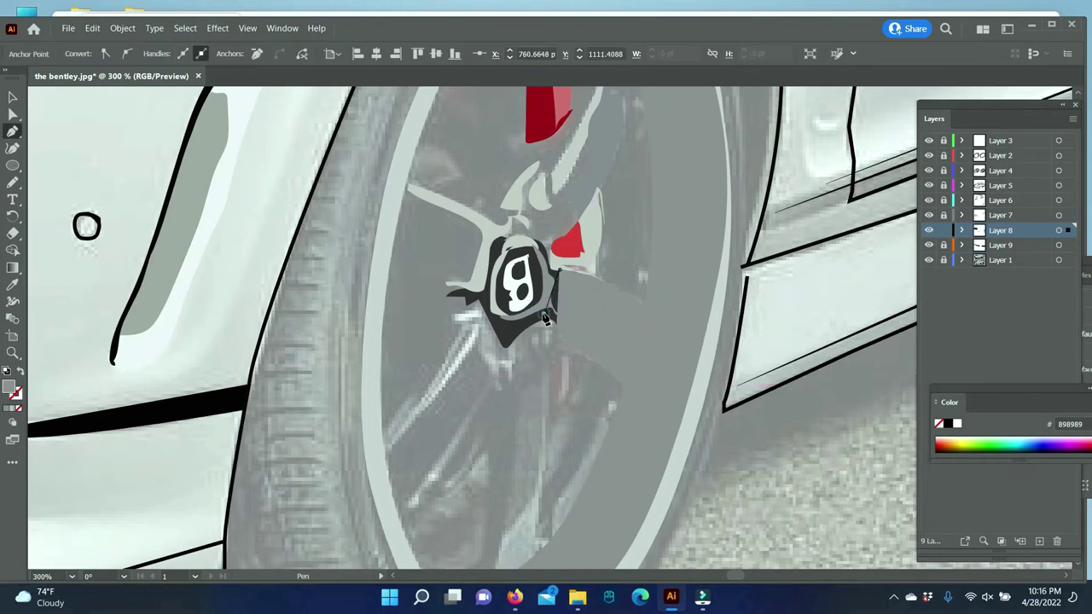
key("v")
right_click(581, 384)
key("Escape")
double_click(13, 390)
left_click(995, 278)
double_click(12, 390)
key("Return")
- Start a Pen outline of a spoke from the logo outward
key("ctrl+shift+a")
scroll(766, 514, "down", 1)
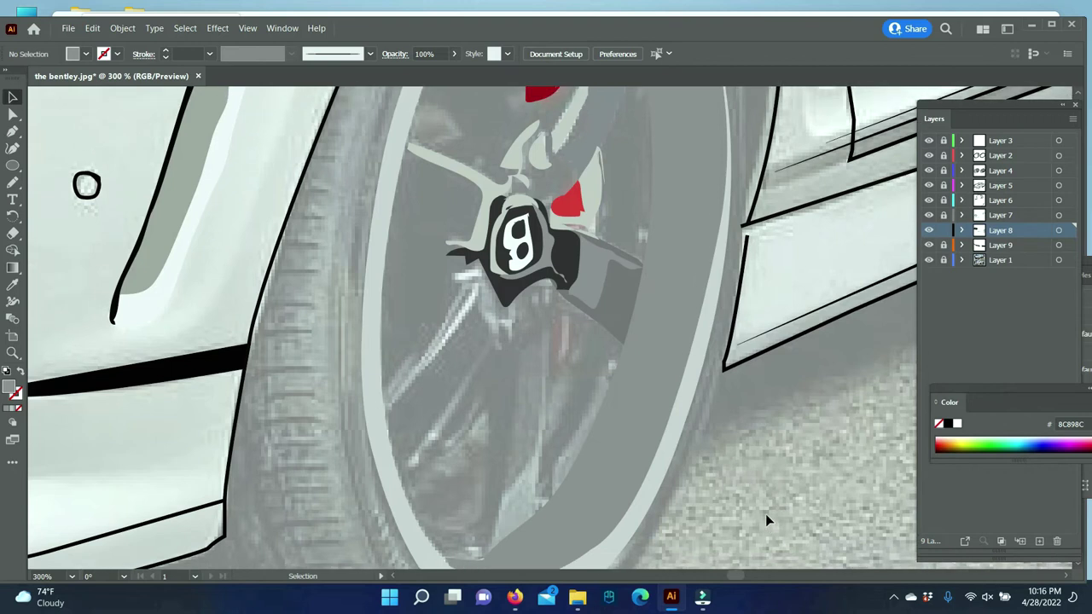
left_click(13, 131)
left_click(452, 296)
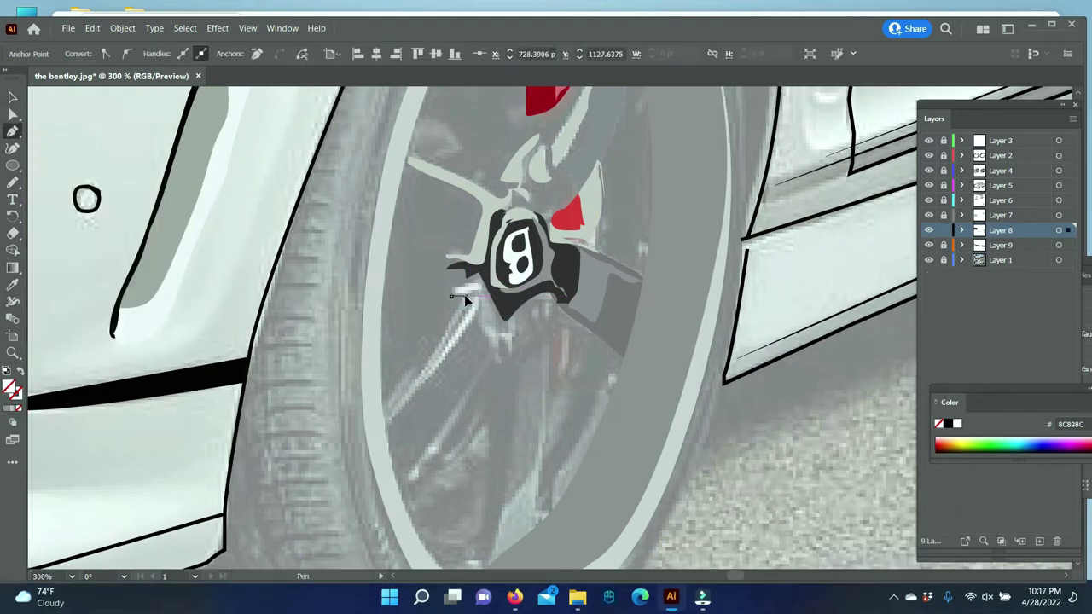
left_click_drag(466, 321, 481, 317)
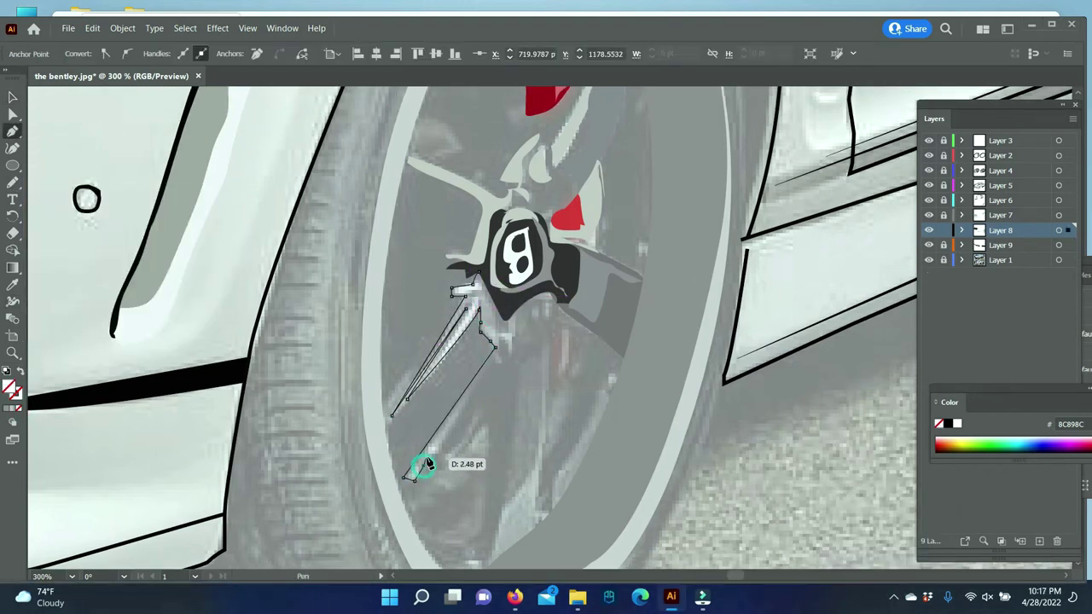
left_click(540, 462)
- Trace the spoke edges out to the rim and back, closing the outline
scroll(540, 462, "down", 1)
left_click(504, 452)
left_click(483, 517)
left_click(539, 474)
left_click(546, 252)
left_click(580, 281)
left_click(610, 286)
- Fill the spoke shape light grey EAEAE8 with no outline
key("i")
left_click(407, 266)
double_click(12, 388)
left_click(994, 279)
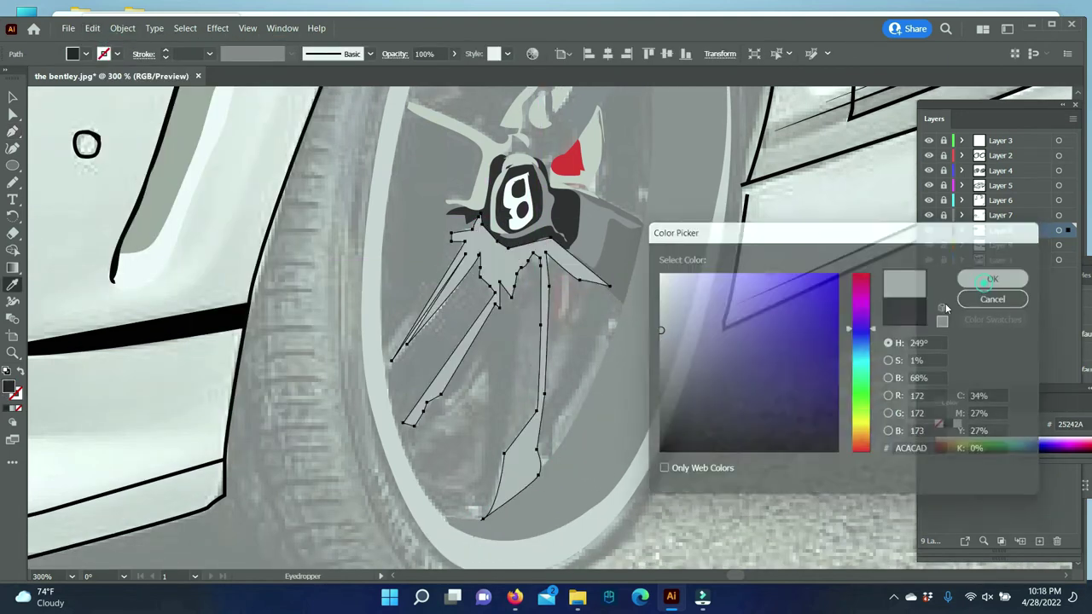
left_click(13, 96)
key("ctrl+shift+a")
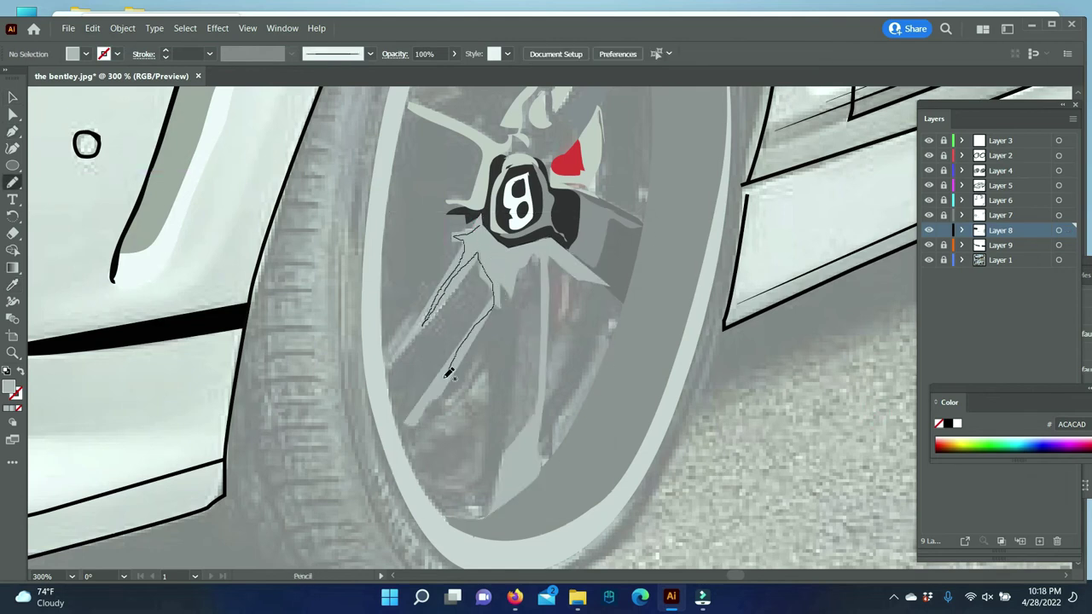
key("i")
left_click(178, 202)
key("ctrl+shift+a")
- Draw black Pencil shadow shapes along the lower spokes
key("n")
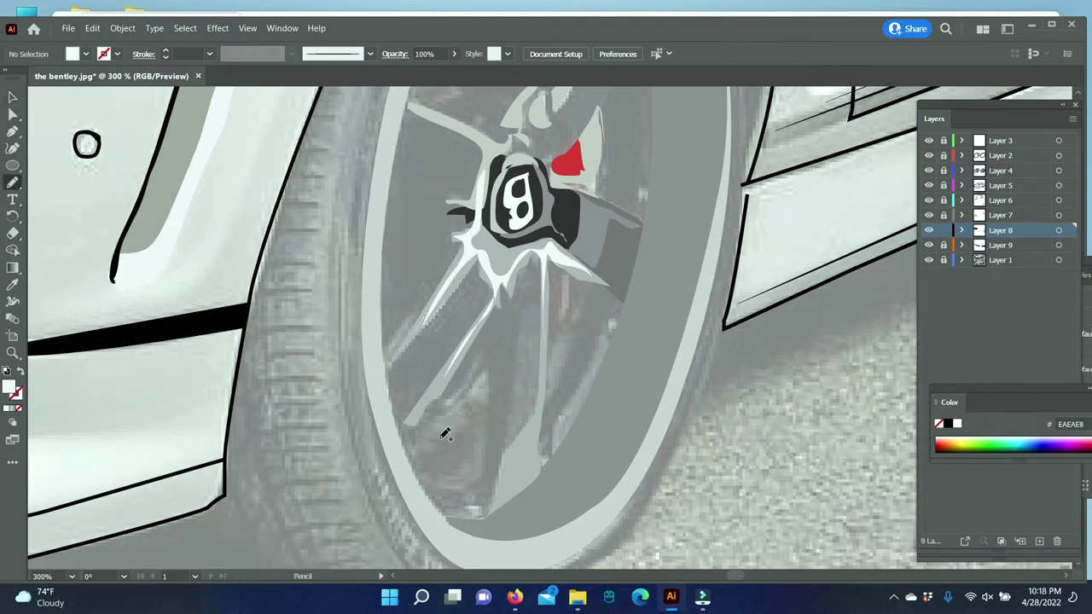
left_click_drag(409, 418, 401, 422)
left_click(946, 424)
key("ctrl+shift+a")
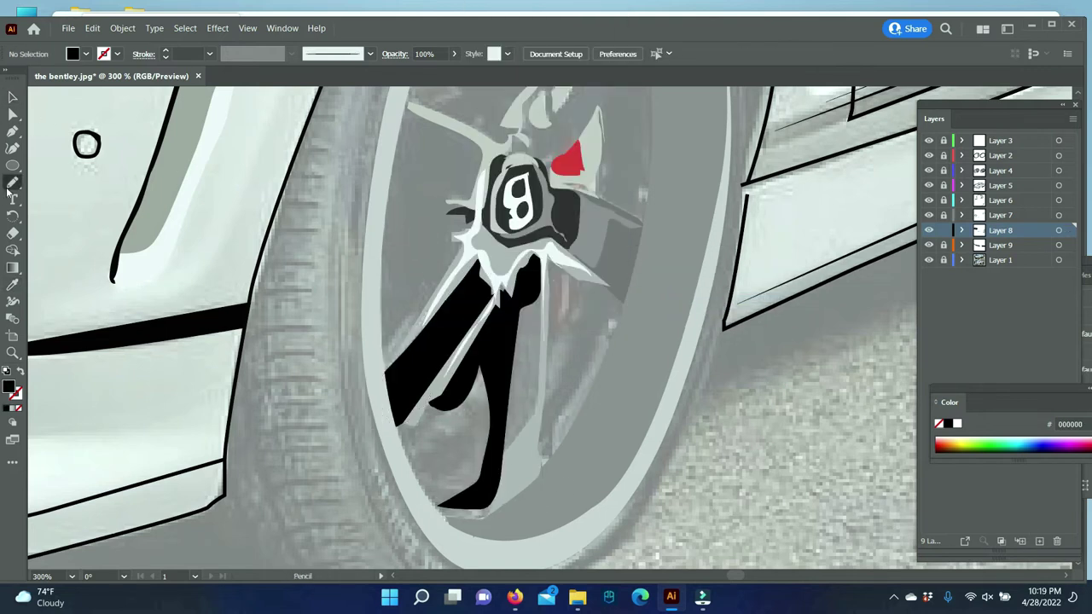
left_click_drag(437, 395, 432, 399)
- Recolour the black lower spoke shape dark grey 656566
key("i")
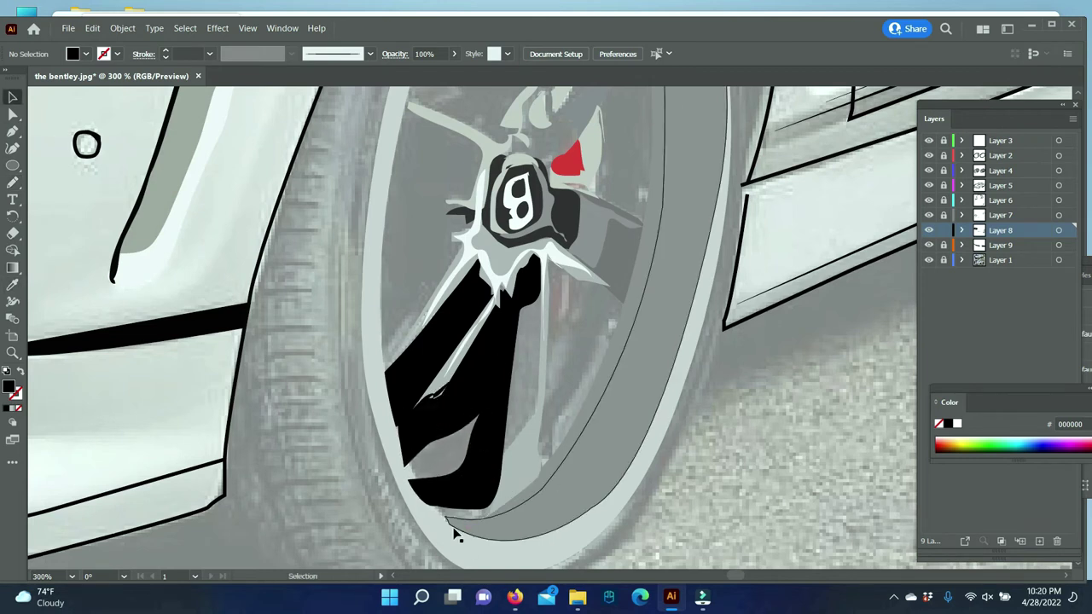
left_click(476, 482)
double_click(10, 387)
key("Return")
key("ctrl+shift+a")
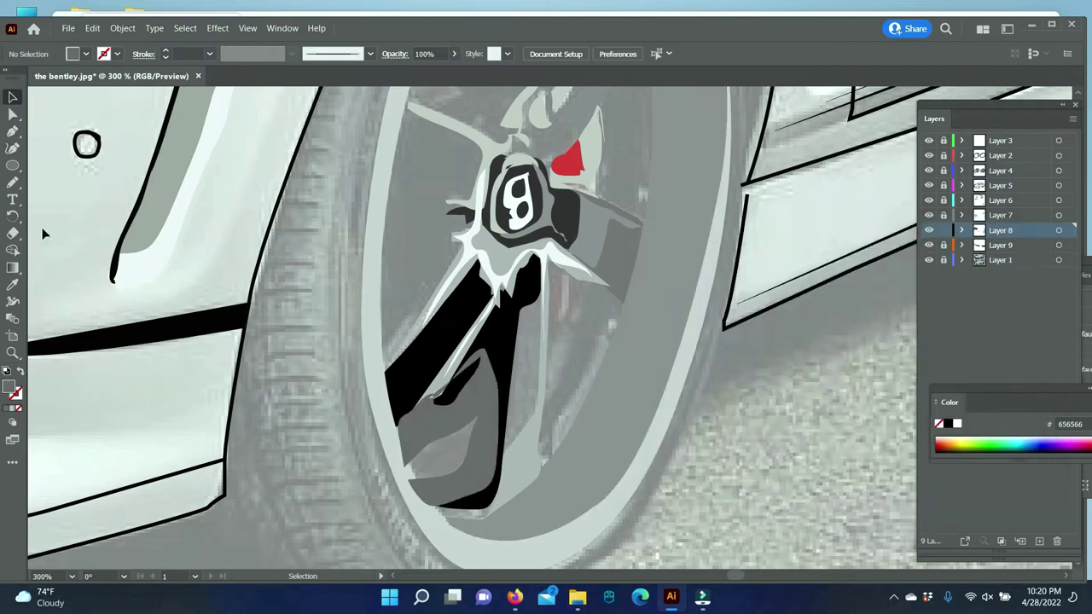
- Add a grey patch on the black spoke using Pencil and Pen shapes
left_click_drag(486, 423, 465, 380)
key("i")
left_click(424, 363)
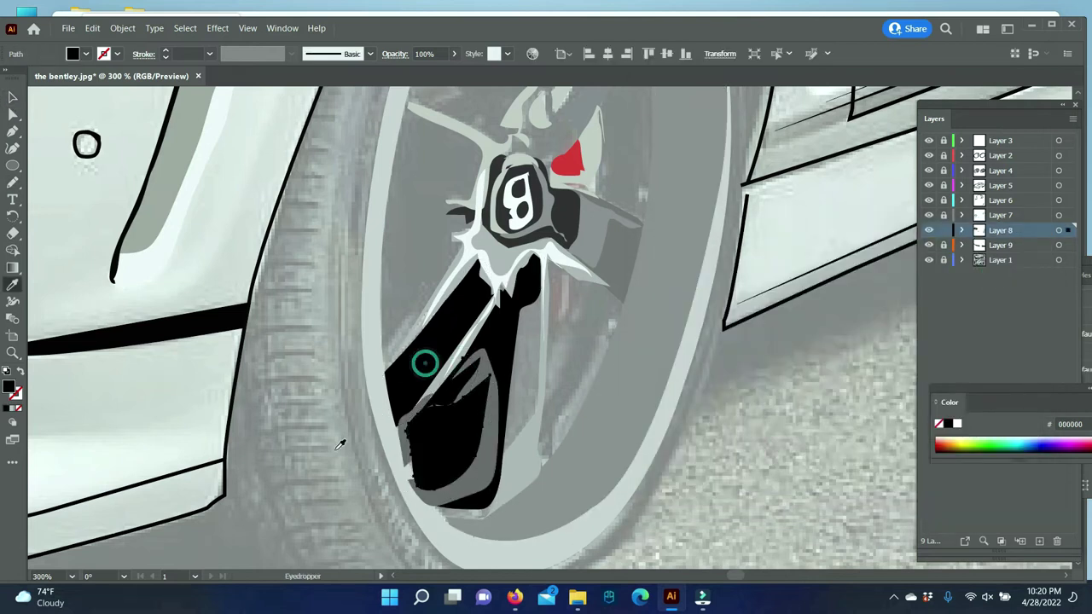
key("p")
left_click(510, 452)
left_click(536, 416)
left_click(540, 287)
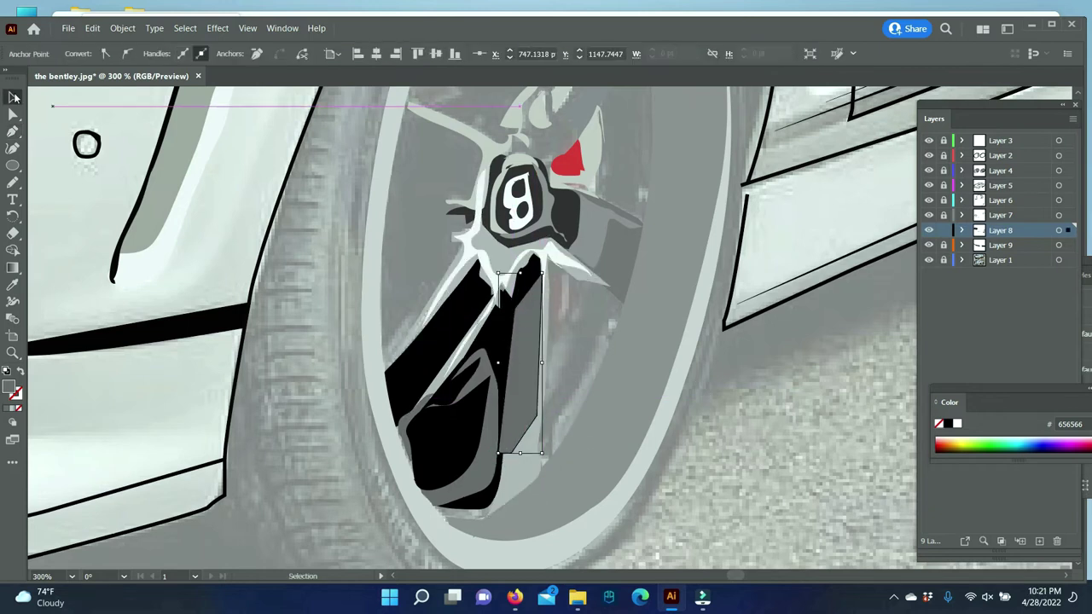
left_click(612, 404, "ctrl")
- Draw a shaded shape beside the hub spoke and undo the stray grey-green shape
key("n")
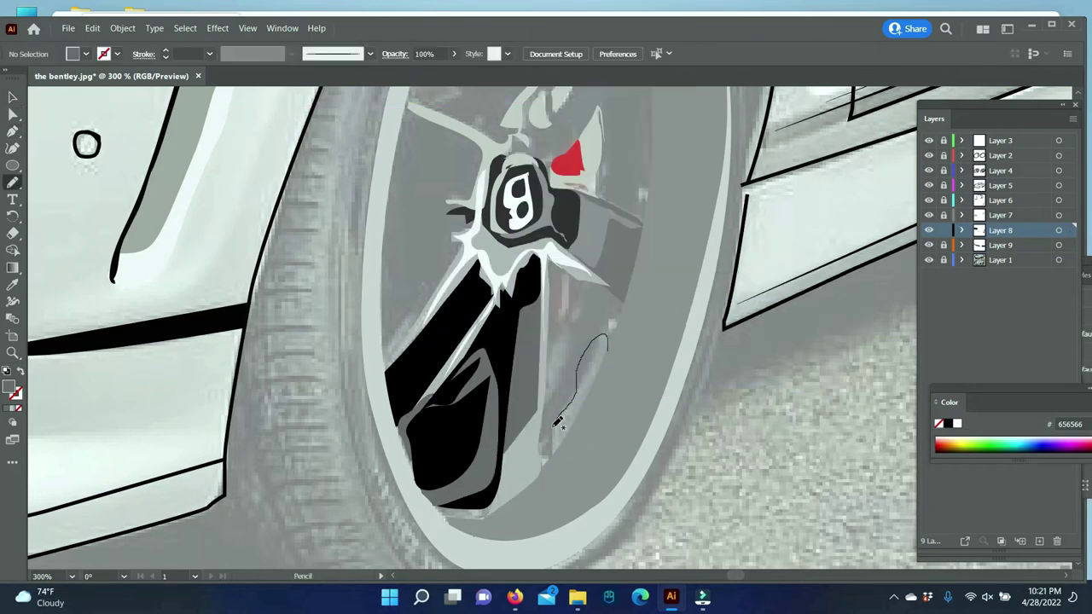
left_click_drag(556, 422, 605, 339)
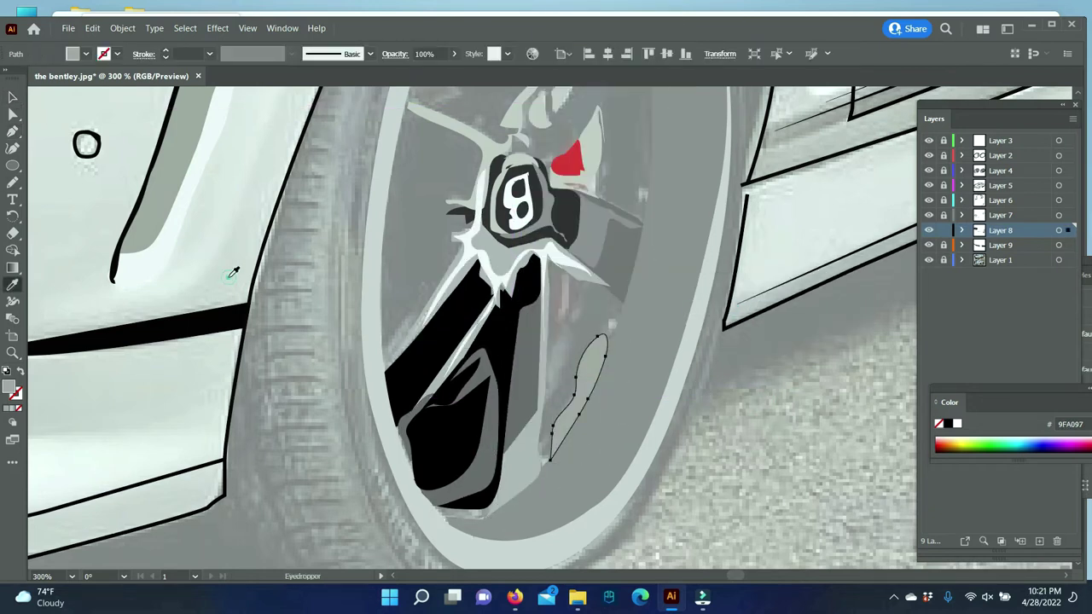
key("v")
left_click(616, 324)
key("ctrl+z")
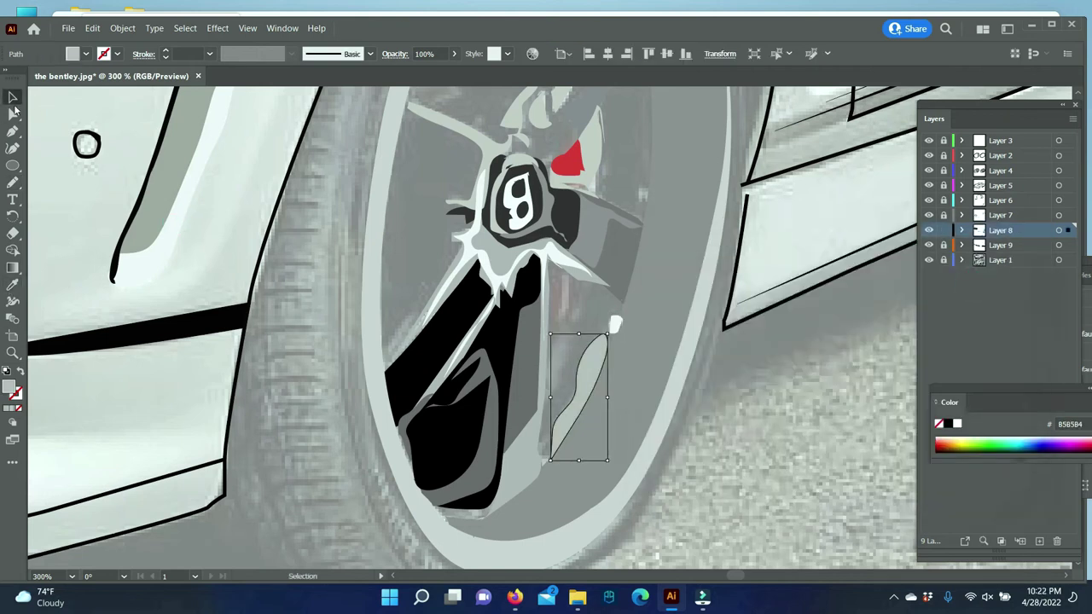
key("n")
key("v")
- Fill the outlined shape below the hub red-brown 684545
right_click(564, 103)
left_click(800, 492)
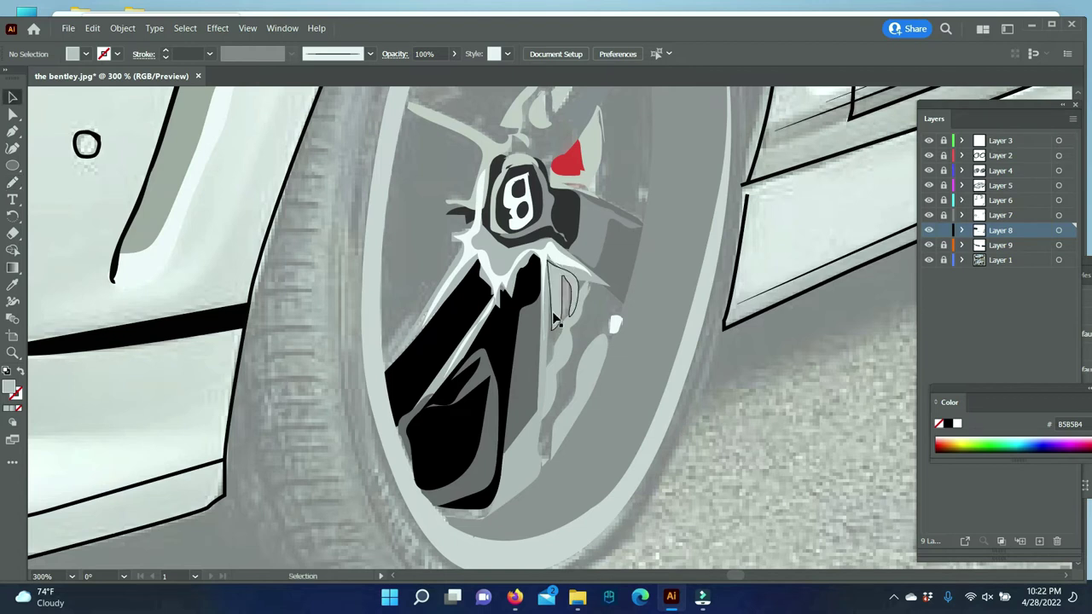
left_click(555, 320)
double_click(13, 388)
left_click(995, 348)
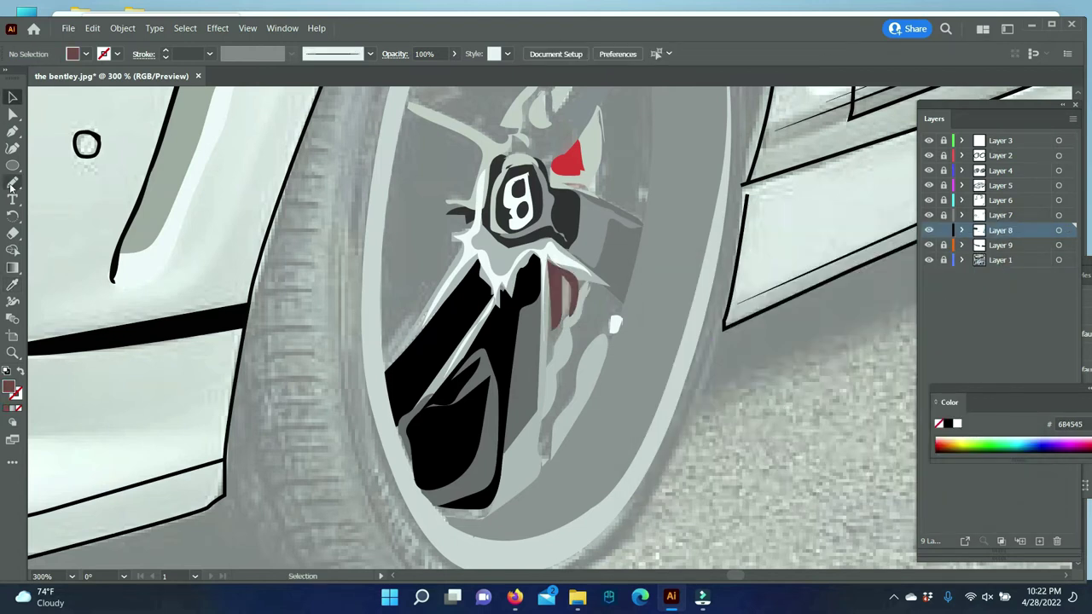
- Bring the grey wheel shape to the front
key("v")
right_click(594, 260)
left_click(767, 508)
scroll(815, 395, "up", 1)
double_click(13, 388)
- Draw a dark grey 3A3838 spoke shape above the hub toward the caliper, sent to back
left_click(990, 283)
scroll(566, 295, "up", 3)
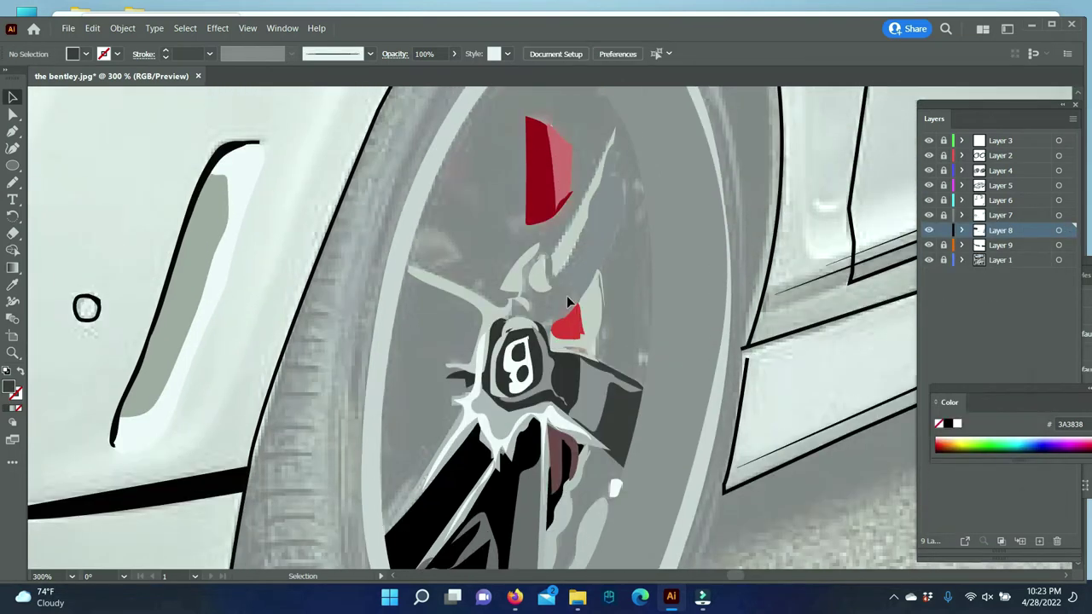
left_click(624, 114)
left_click(560, 259)
left_click(494, 278)
left_click(616, 245)
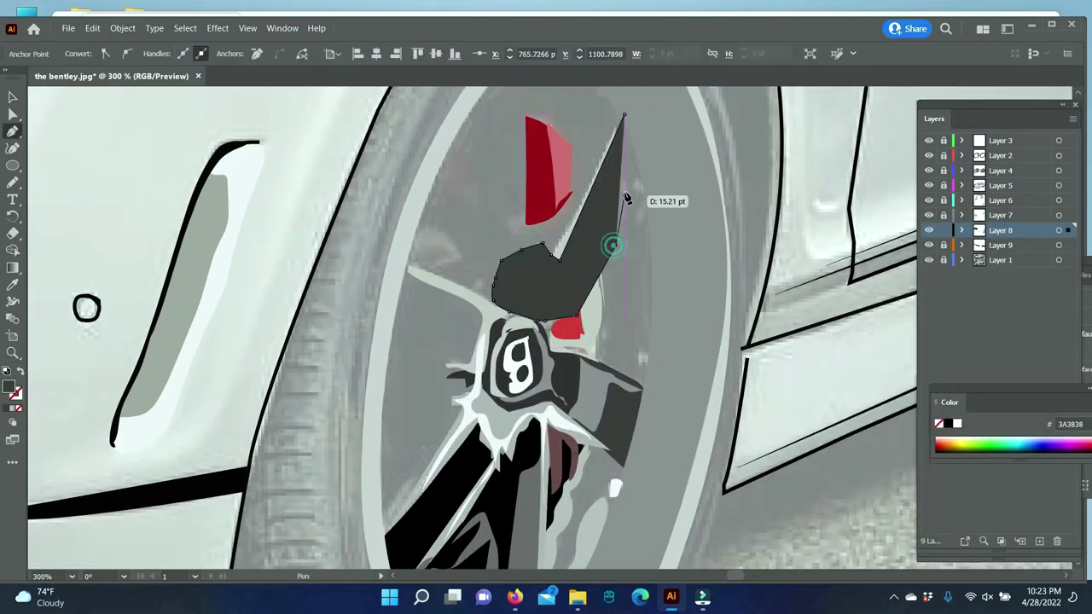
left_click(643, 150)
left_click(624, 114)
right_click(629, 170)
left_click(828, 407)
scroll(811, 507, "down", 3)
- Add another dark grey spoke shape left of the hub and send it to back
key("p")
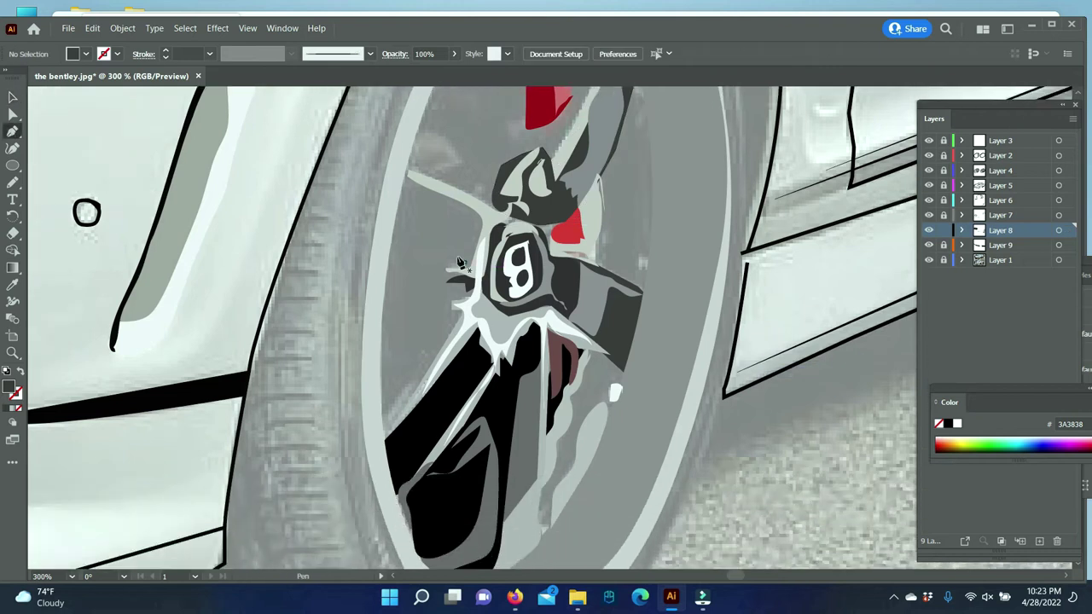
left_click(465, 262)
left_click_drag(386, 254, 415, 299)
left_click(465, 262)
key("v")
right_click(434, 214)
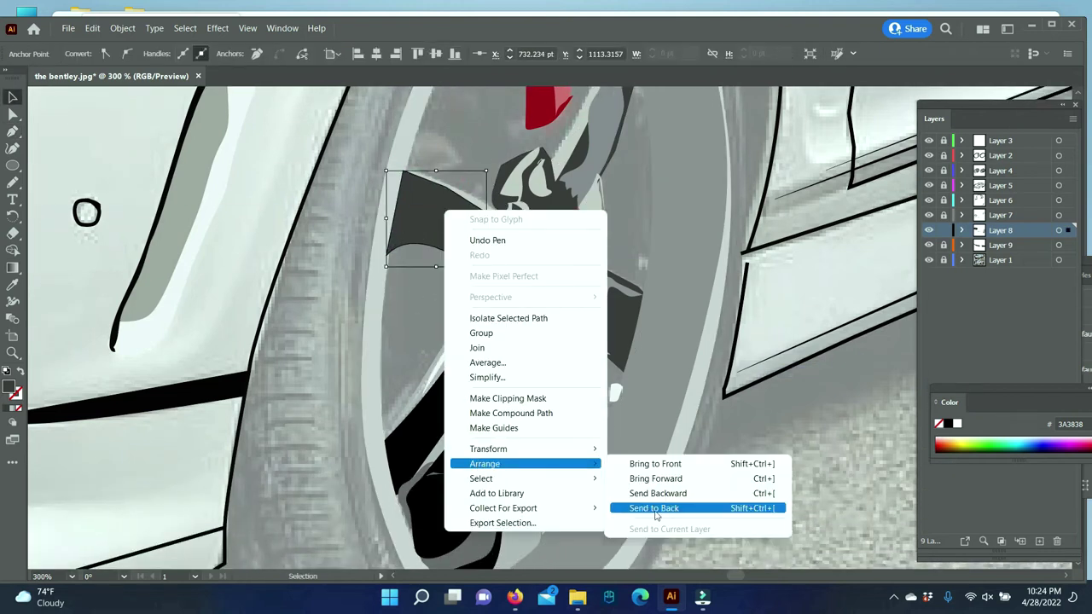
left_click(661, 576)
key("ctrl+shift+a")
- Make a black shape and send it behind the grey spokes
left_click(468, 266)
key("i")
left_click(419, 273)
key("v")
key("ctrl+shift+bracketleft")
key("ctrl+shift+a")
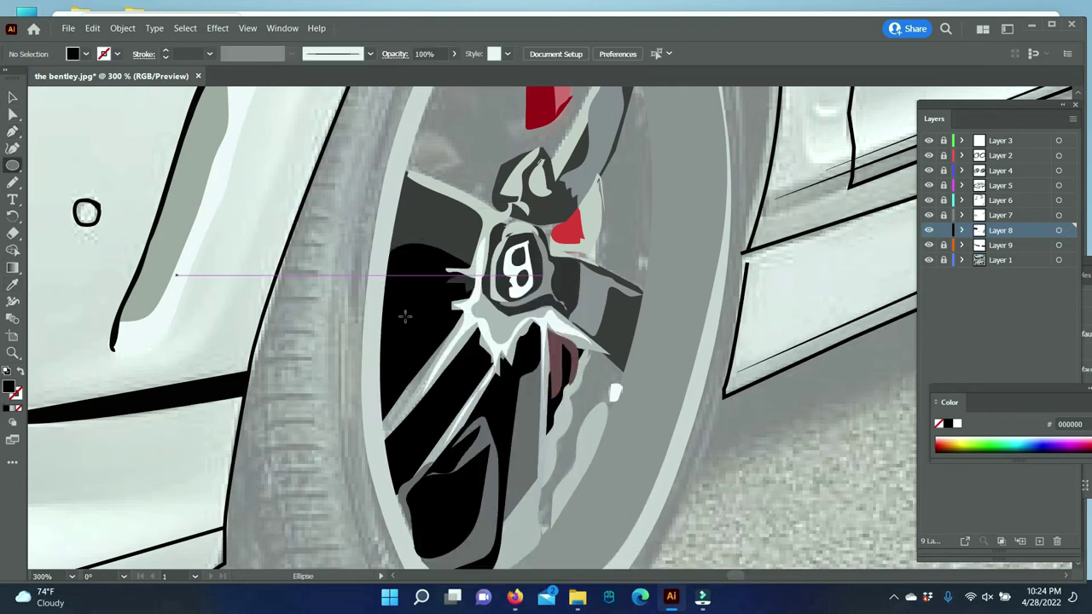
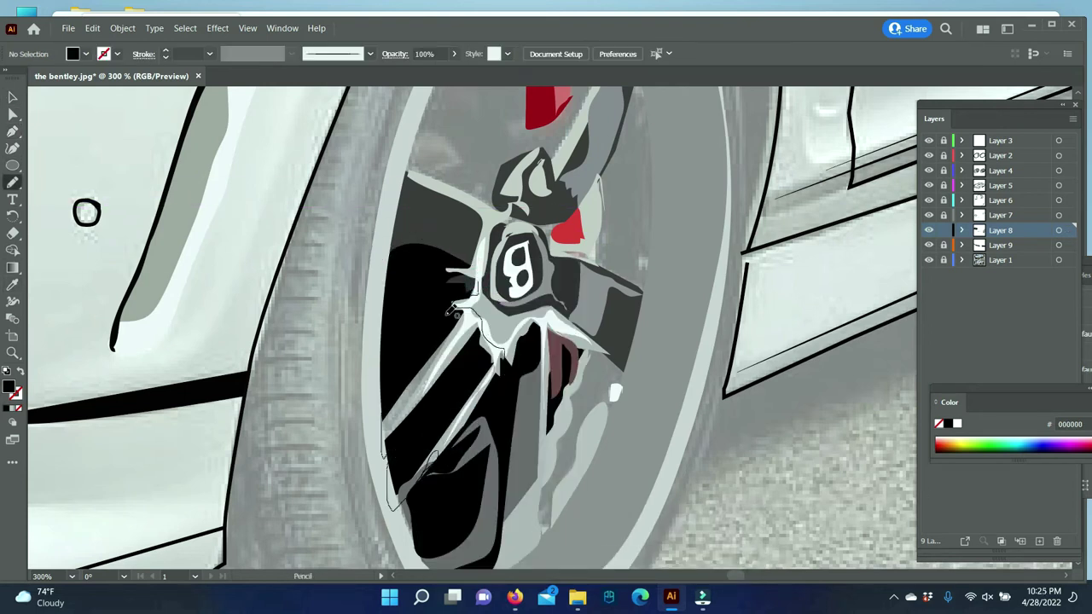
- Draw a wheel-interior shape, fill it black and send it behind the spokes
key("v")
right_click(448, 384)
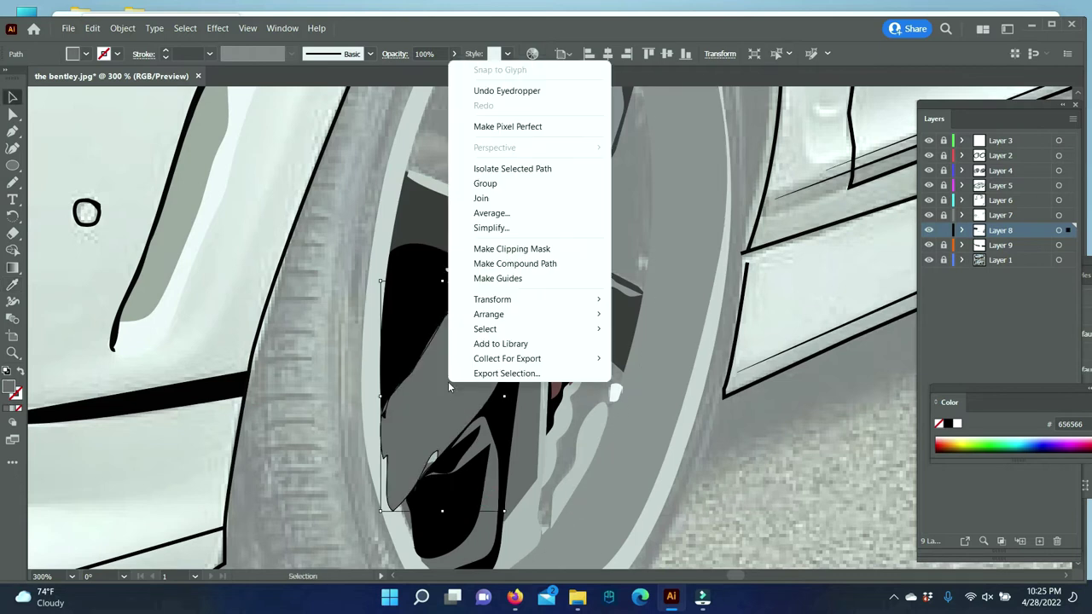
scroll(653, 401, "up", 3)
scroll(653, 399, "up", 1)
scroll(597, 478, "down", 5)
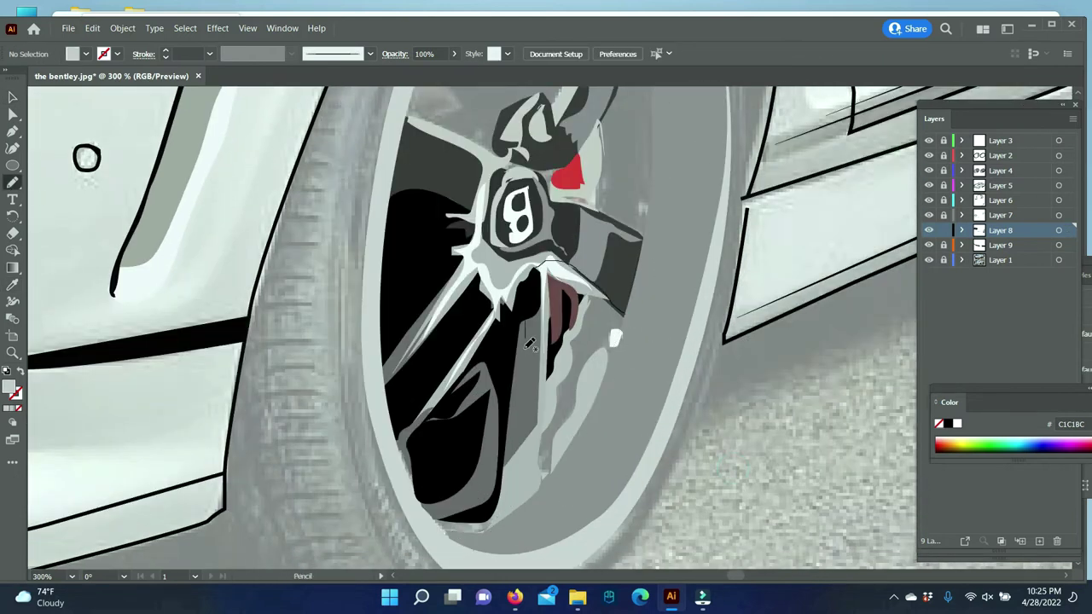
left_click_drag(627, 334, 550, 260)
key("v")
left_click(555, 378)
key("ctrl+shift+bracketleft")
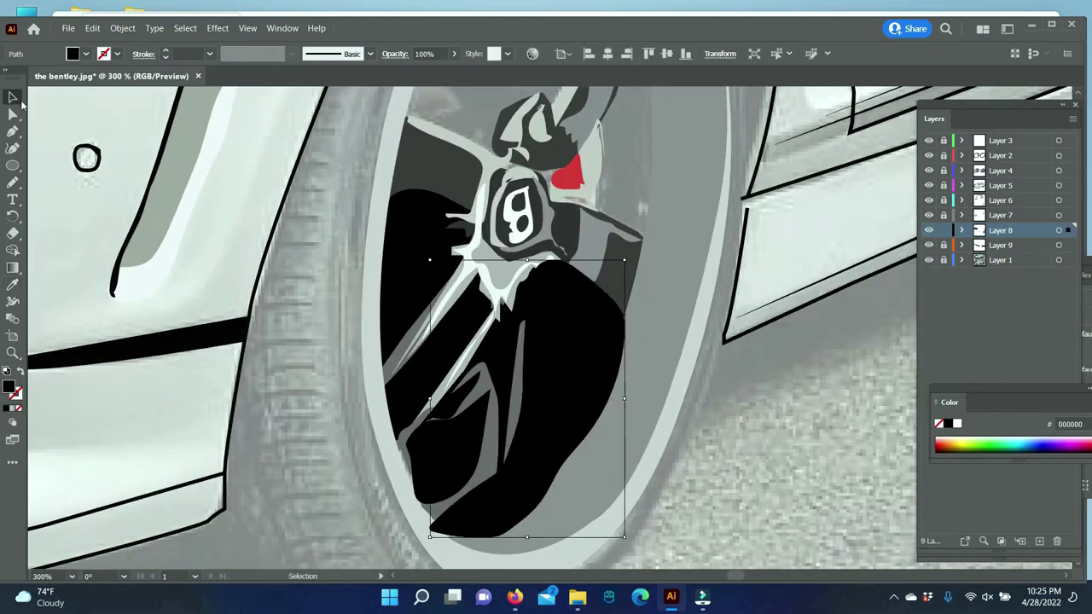
key("ctrl+shift+a")
scroll(817, 449, "up", 1)
scroll(818, 445, "up", 5)
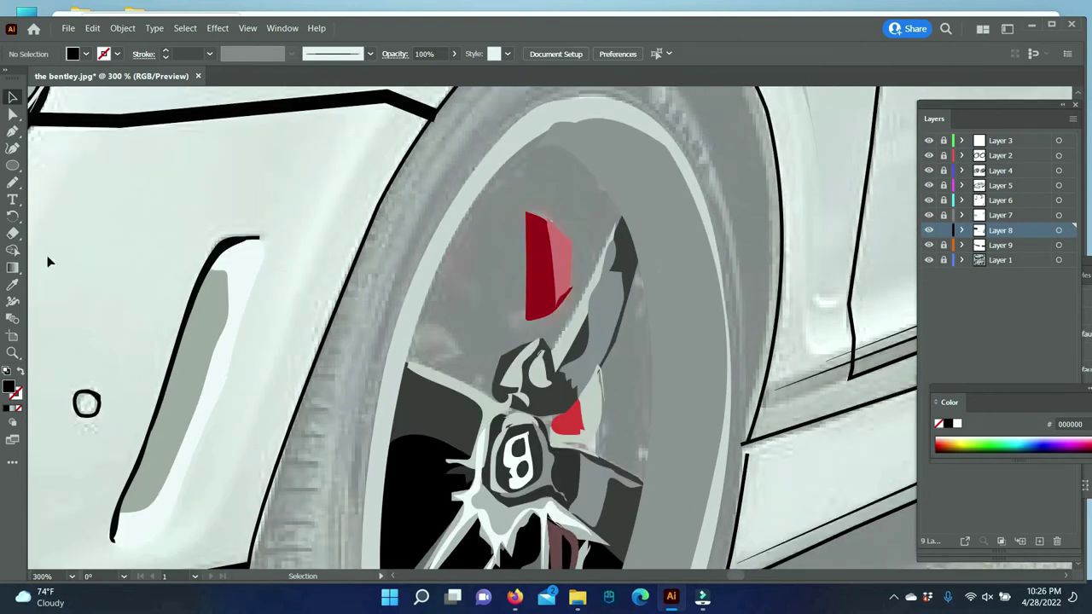
- Add a grey shading patch over the spoke area and send it behind the spoke
key("v")
left_click(462, 337)
key("ctrl+shift+a")
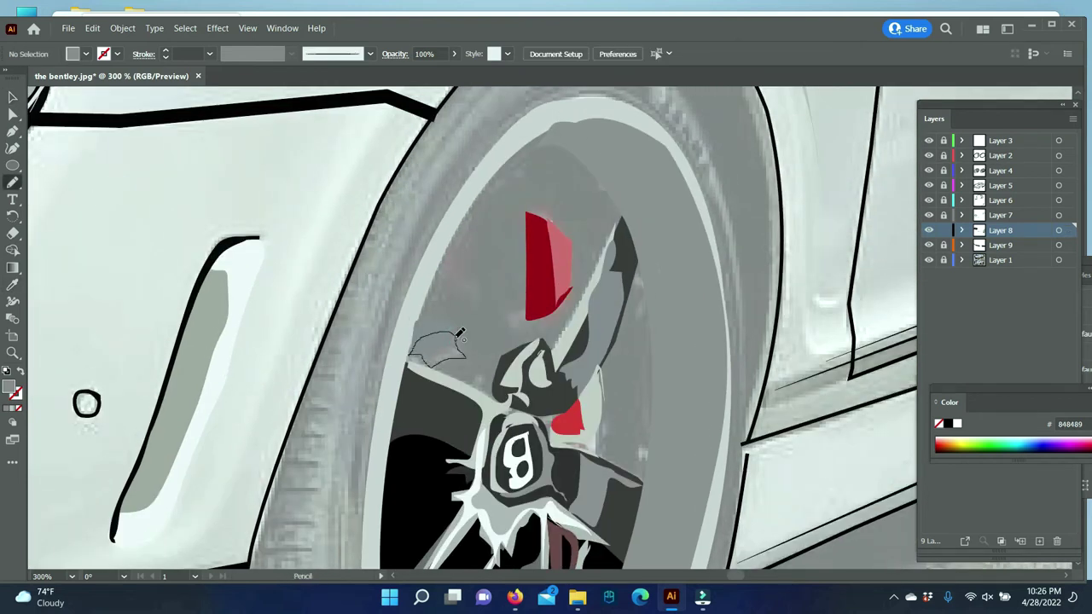
left_click_drag(455, 338, 465, 356)
key("i")
right_click(427, 328)
left_click(670, 304)
left_click(64, 233)
left_click_drag(494, 386, 531, 363)
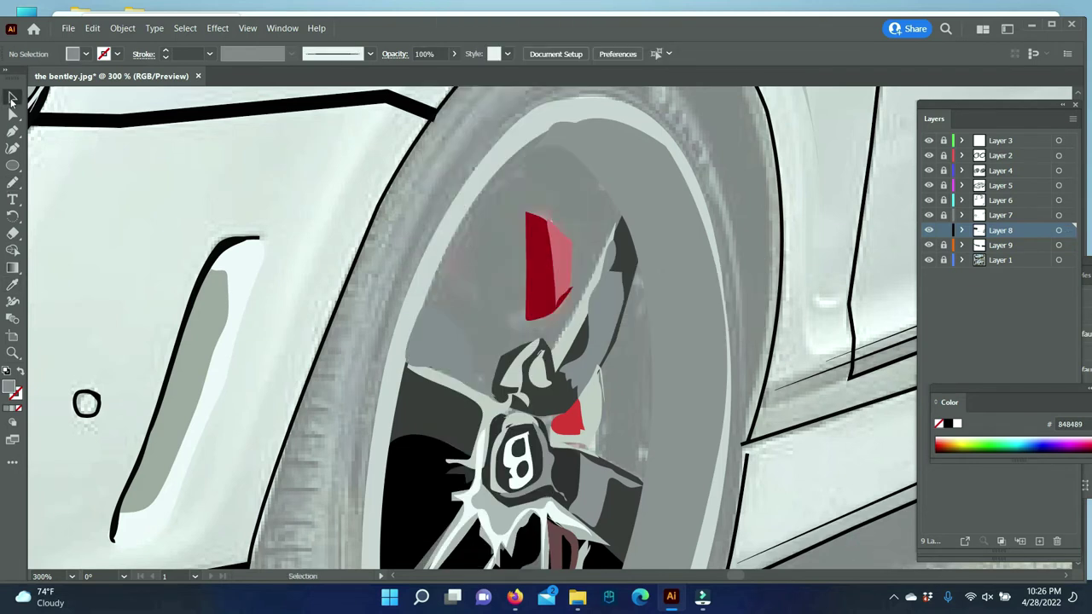
- Draw light-grey shading shapes on both sides of the red brake caliper
key("n")
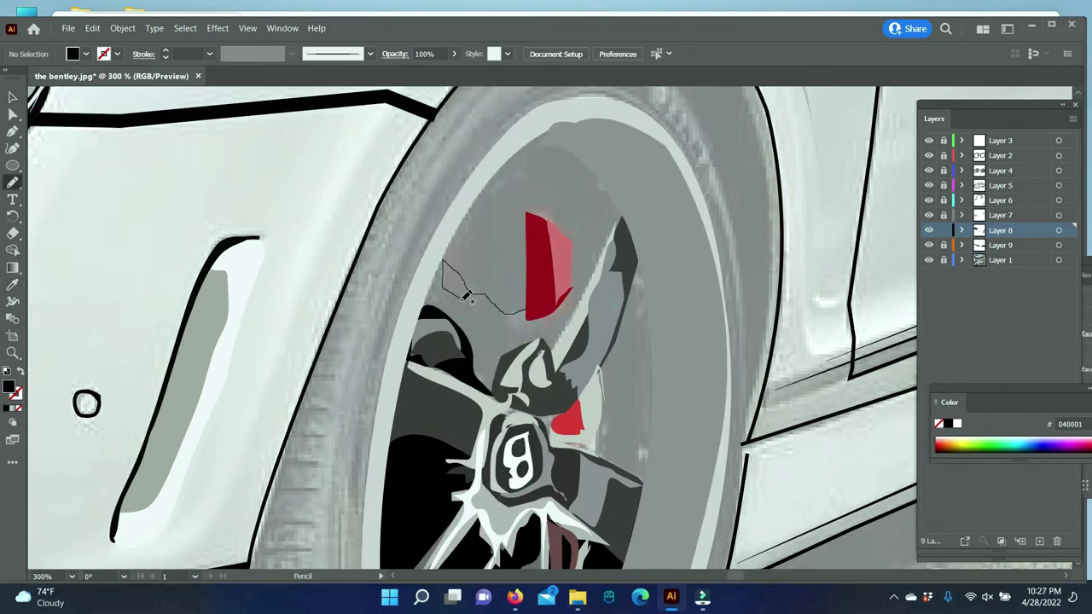
left_click_drag(532, 303, 520, 314)
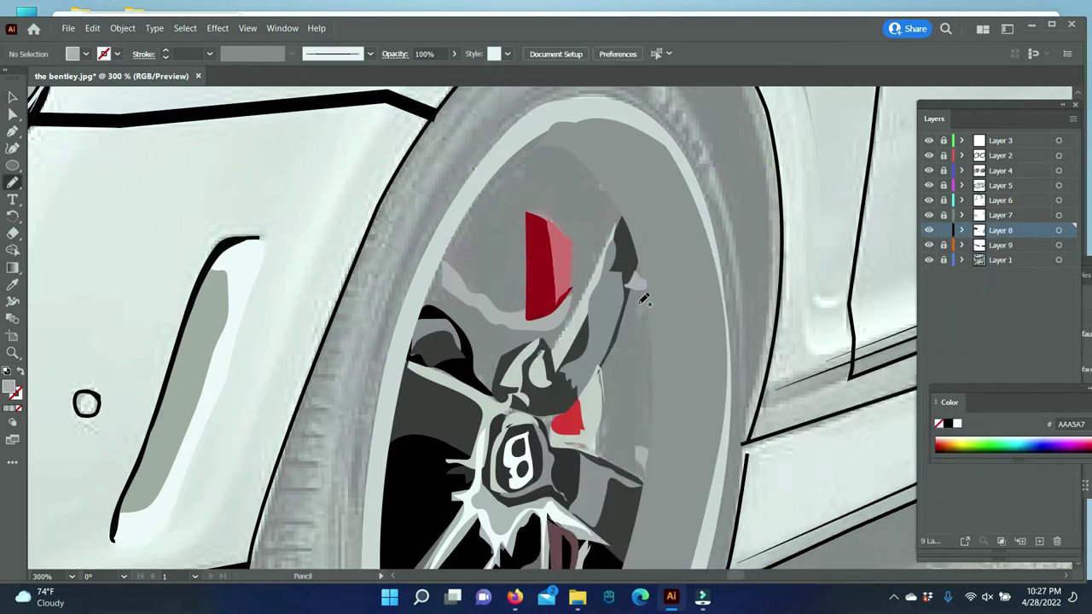
left_click_drag(653, 350, 642, 308)
double_click(939, 424)
left_click(992, 278)
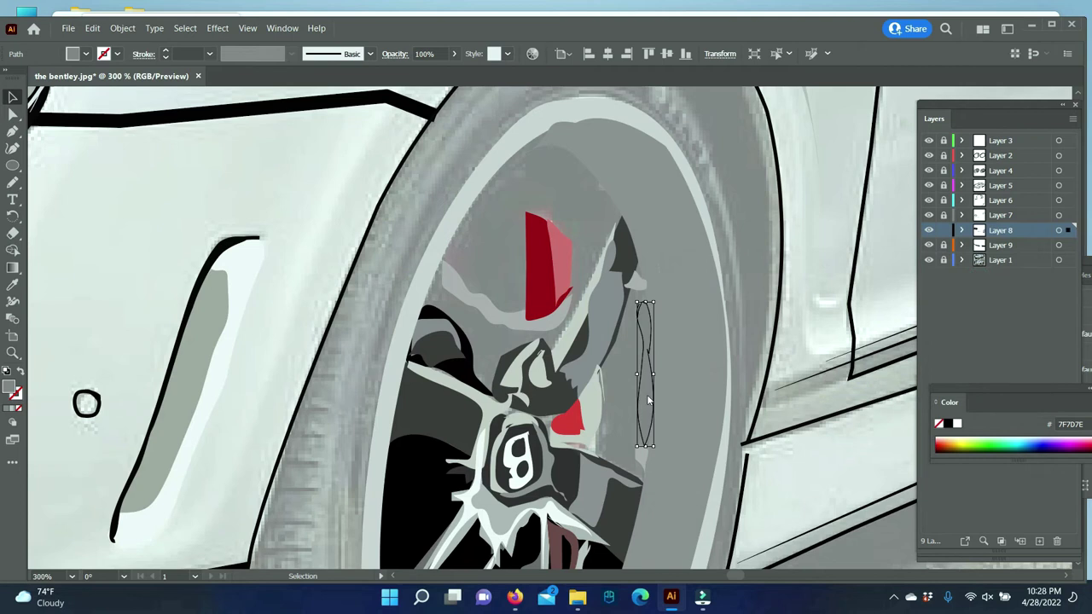
key("v")
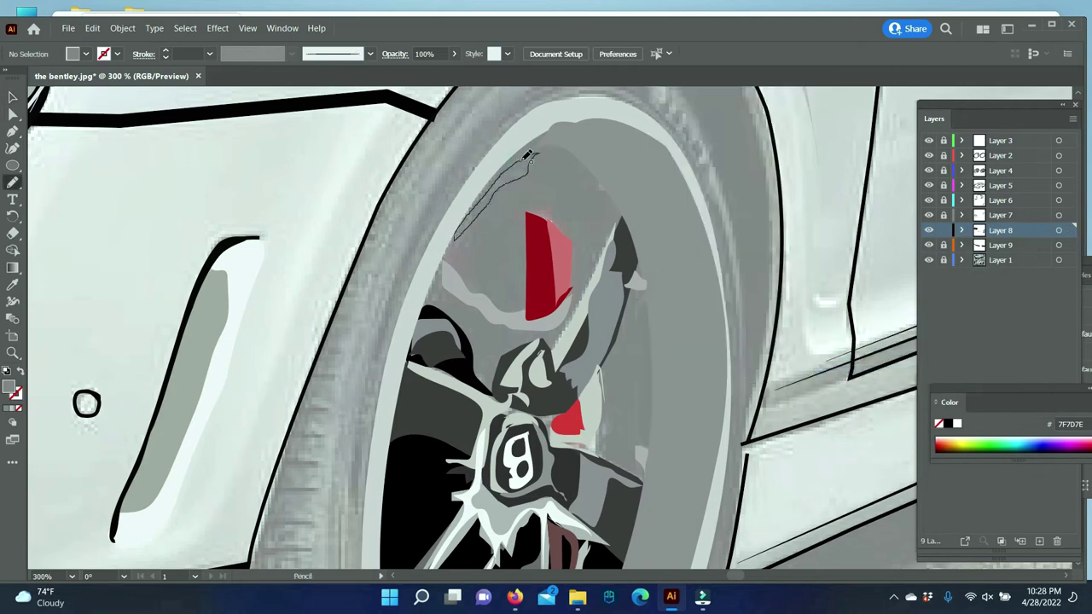
left_click(12, 99)
left_click(995, 276)
scroll(682, 391, "down", 2)
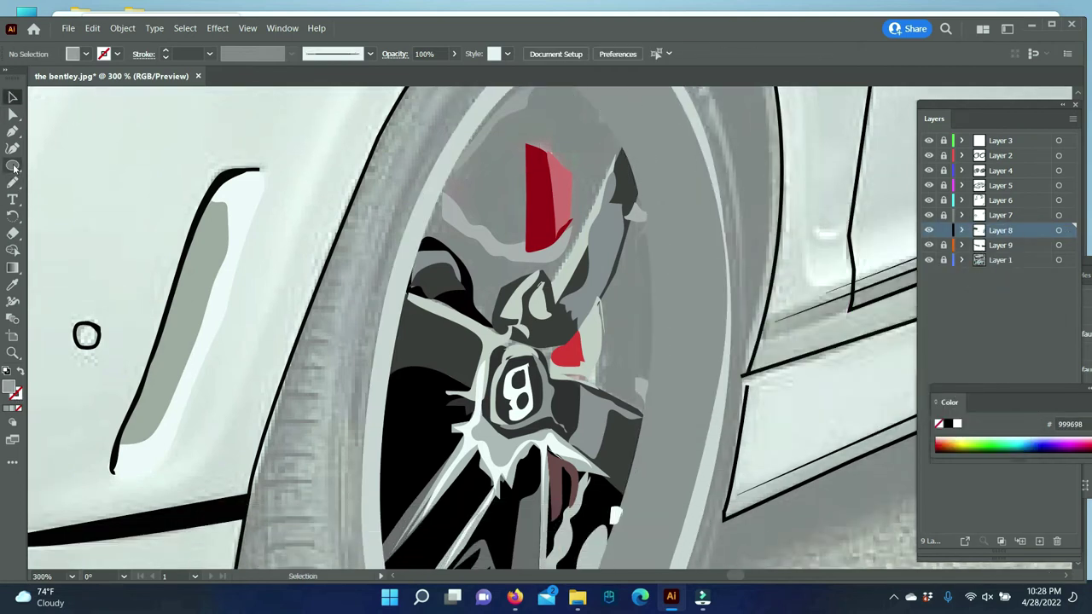
scroll(682, 391, "up", 1)
scroll(682, 391, "up", 1)
- Draw a black shape filling the inner wheel barrel and send it behind the details
key("n")
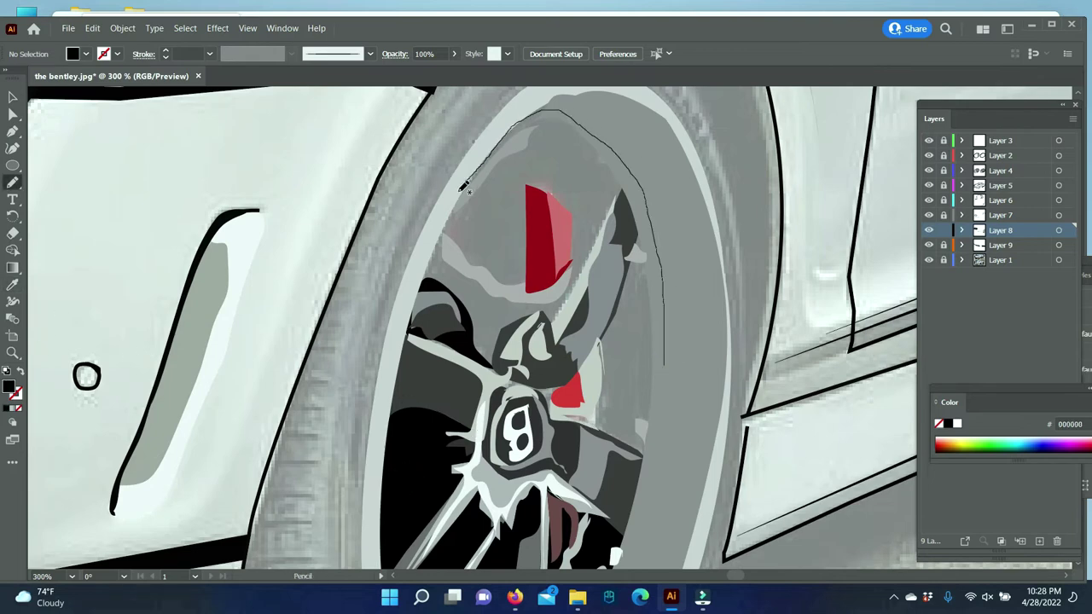
left_click_drag(646, 458, 555, 99)
right_click(555, 99)
left_click(614, 292)
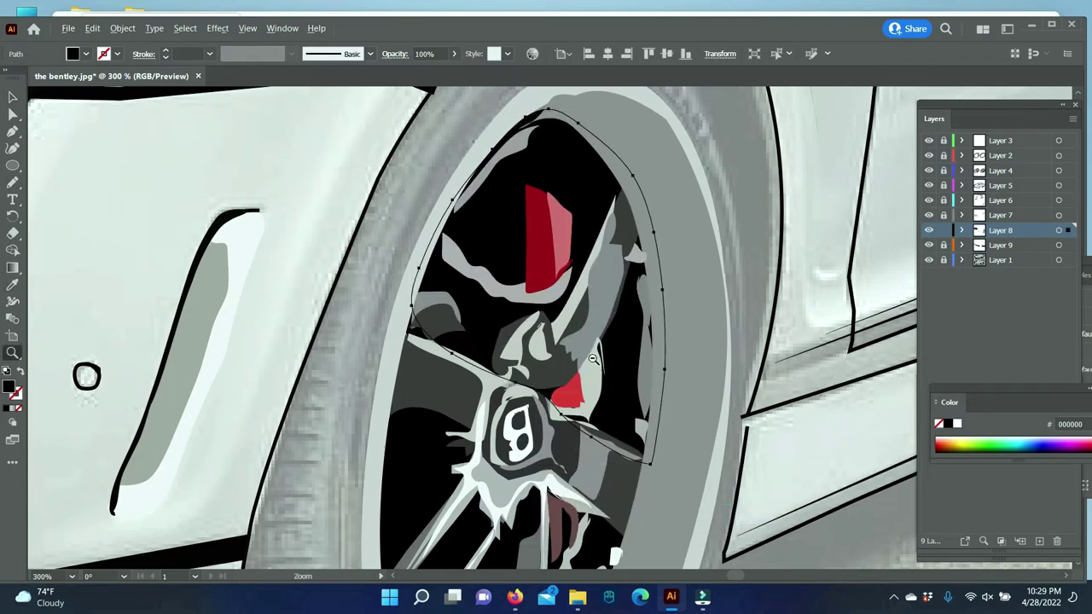
key("ctrl+minus")
key("ctrl+minus")
key("ctrl+minus")
- Zoom in on the front wheel and add a new layer above the photo layer
left_click(623, 332)
scroll(619, 390, "up", 1)
key("z")
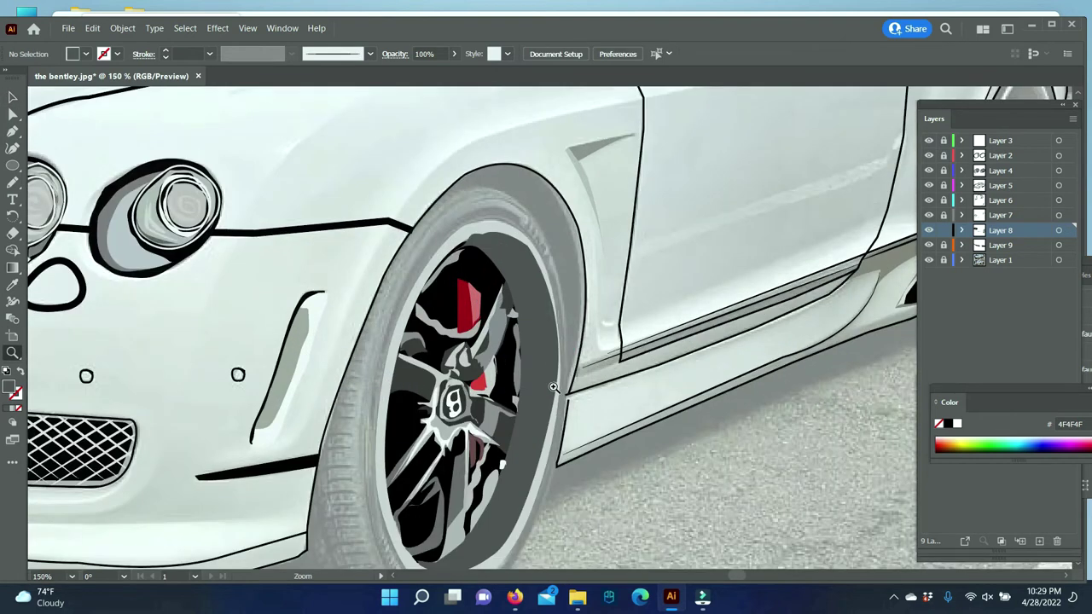
left_click_drag(597, 307, 666, 308)
left_click(979, 260)
left_click(1039, 541)
scroll(438, 449, "down", 1)
- Trace the front tyre outline with the Pen tool and fill it dark grey
left_click(522, 153)
mouse_move(388, 256)
left_mouse_down()
mouse_move(342, 413)
mouse_move(402, 487)
left_mouse_up()
scroll(378, 285, "down", 2)
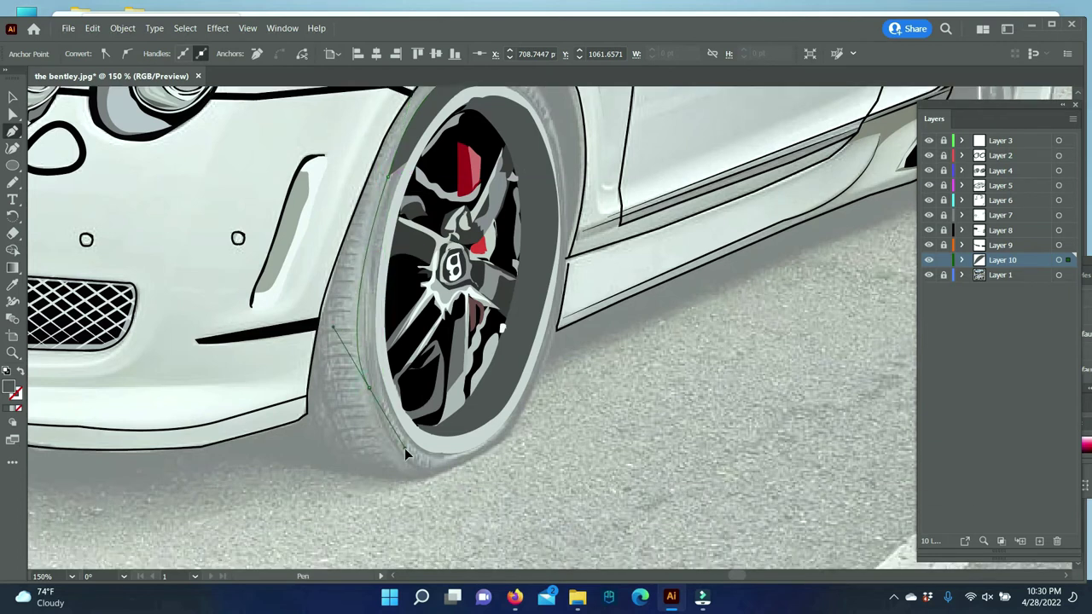
left_click_drag(527, 398, 548, 332)
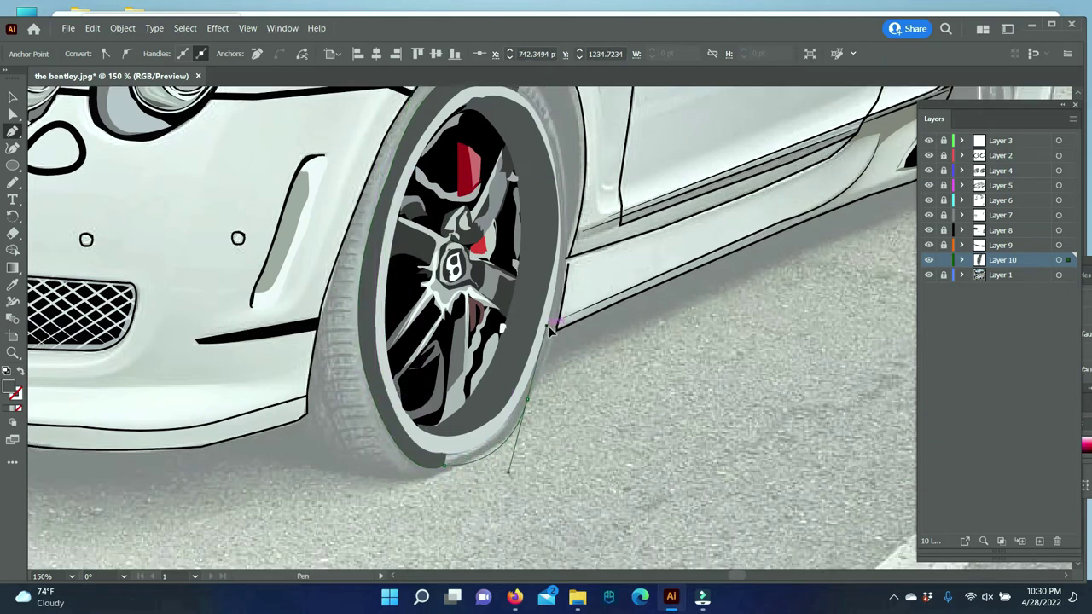
scroll(530, 442, "up", 1)
left_click(528, 444)
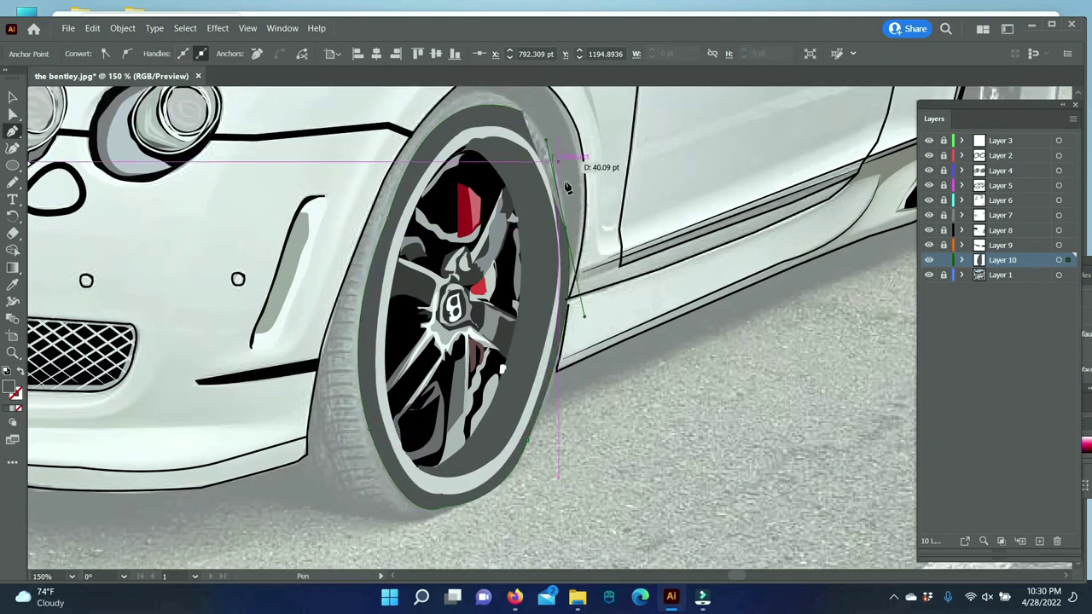
left_click_drag(521, 111, 565, 235)
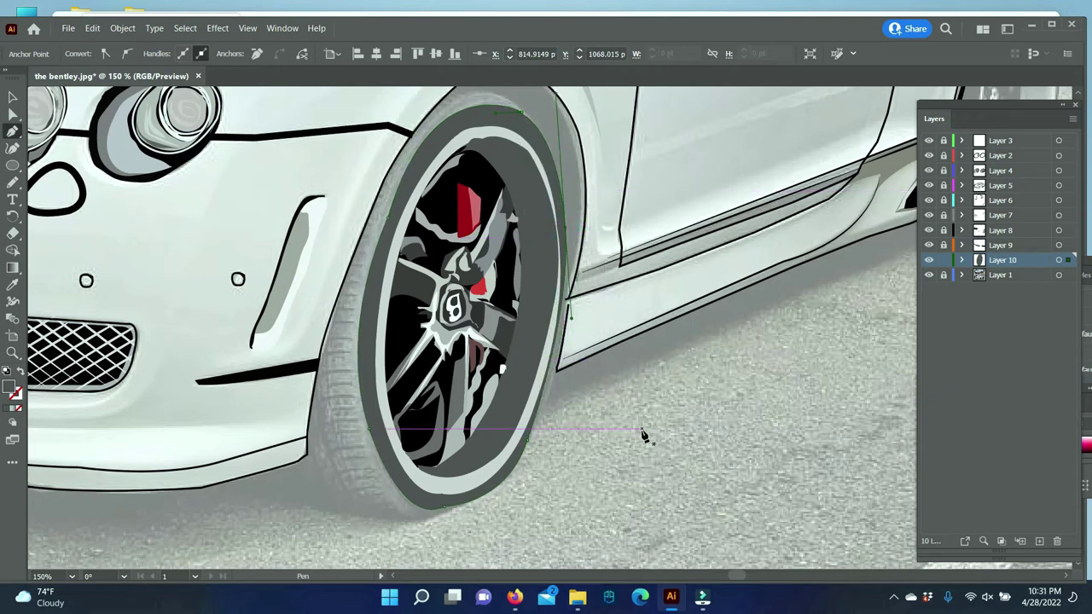
key("v")
double_click(9, 388)
left_click(987, 280)
left_click(552, 546)
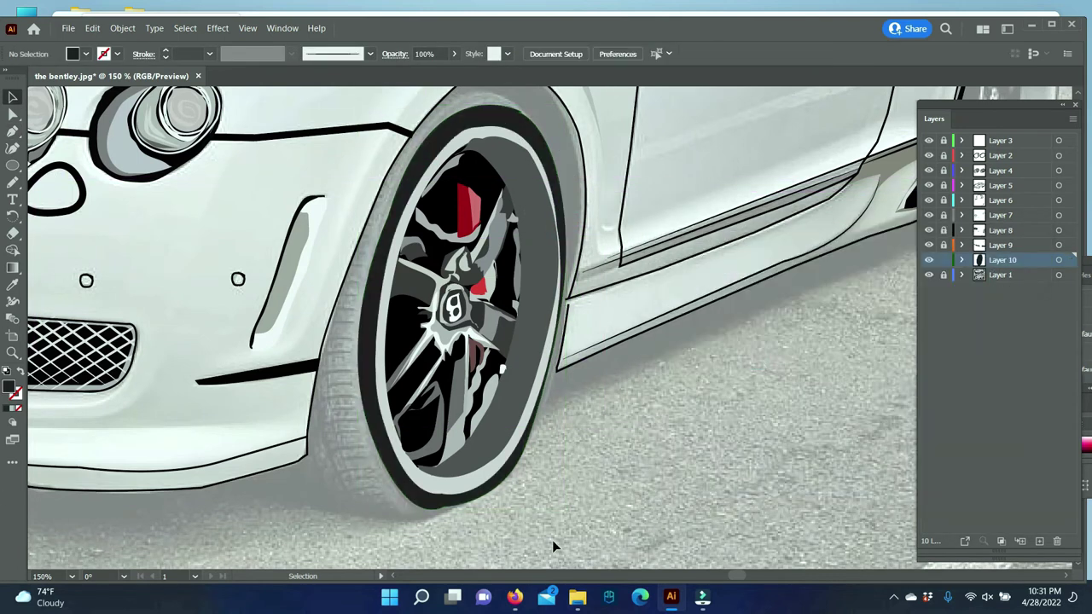
- Trace a second outer tyre band path along the bottom of the front tyre
key("p")
left_click_drag(434, 510, 443, 522)
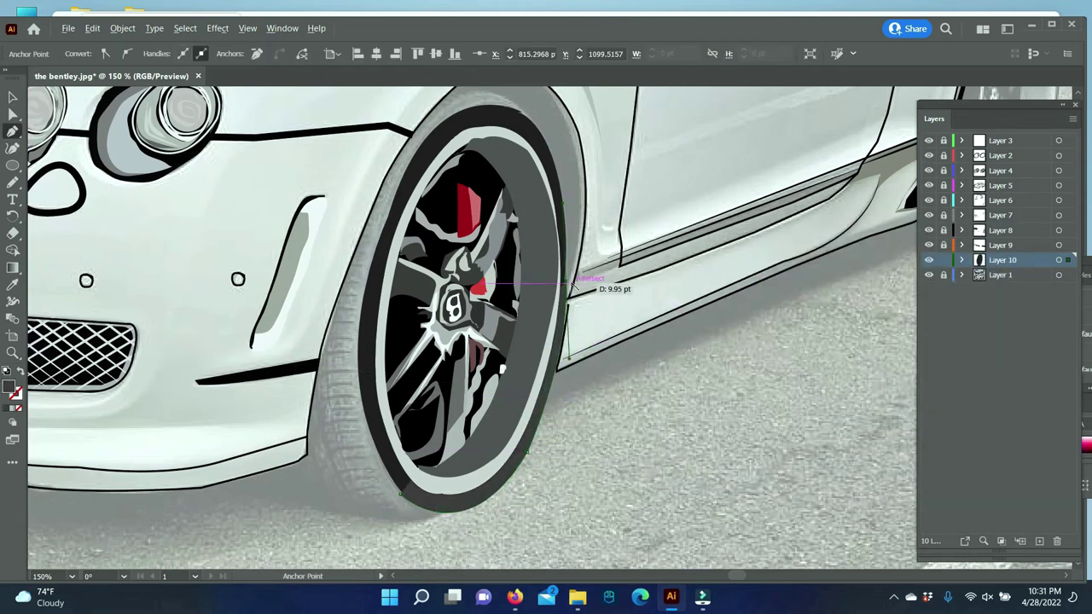
scroll(585, 285, "up", 3)
left_click_drag(478, 192, 538, 211)
scroll(538, 211, "down", 3)
scroll(356, 338, "up", 3)
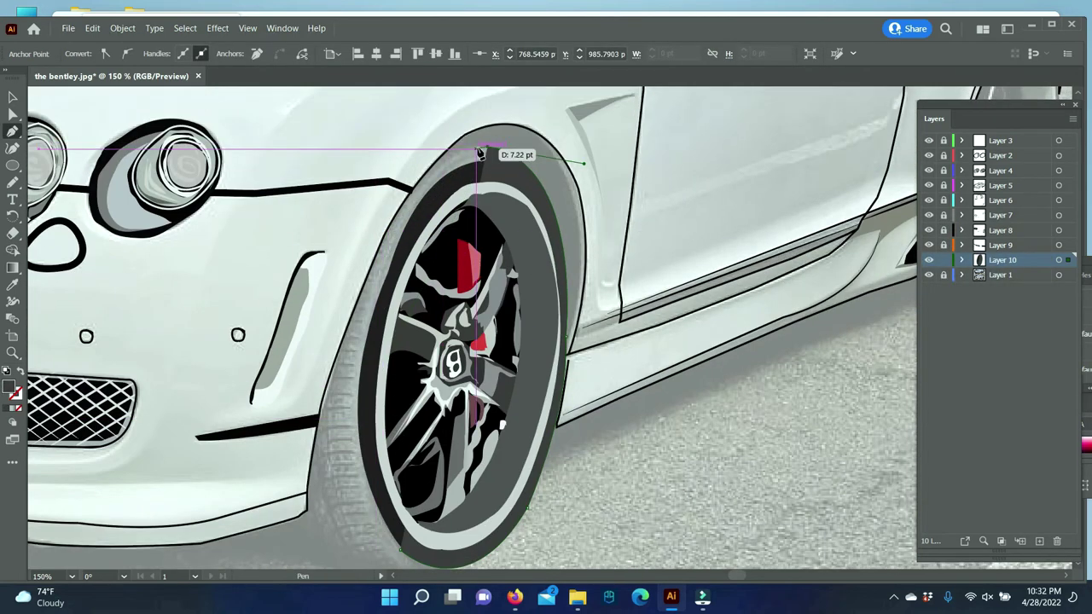
scroll(327, 398, "down", 5)
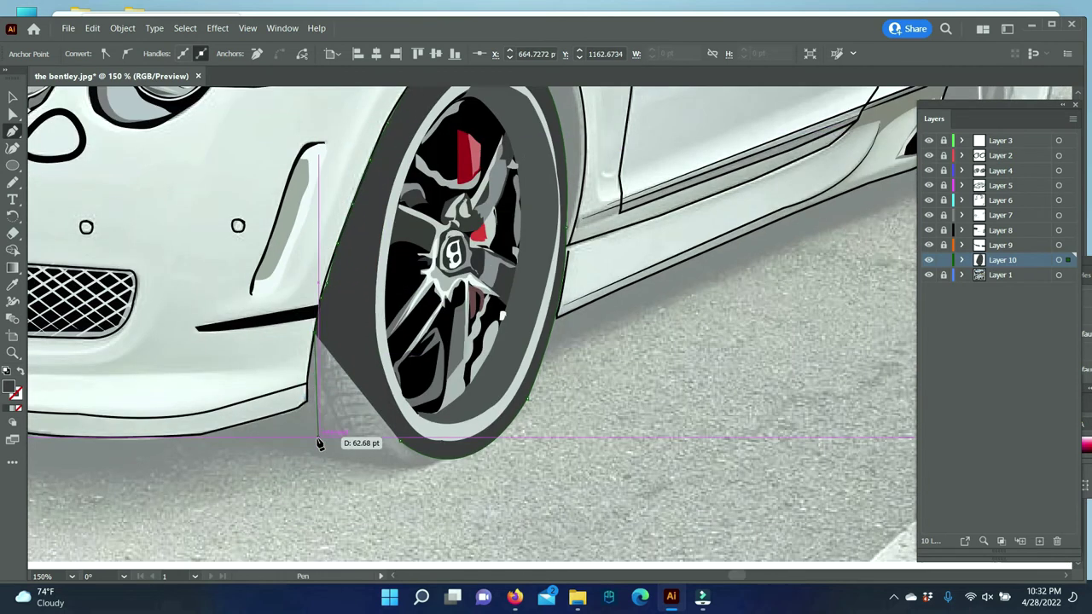
left_click(361, 407)
left_click(523, 424)
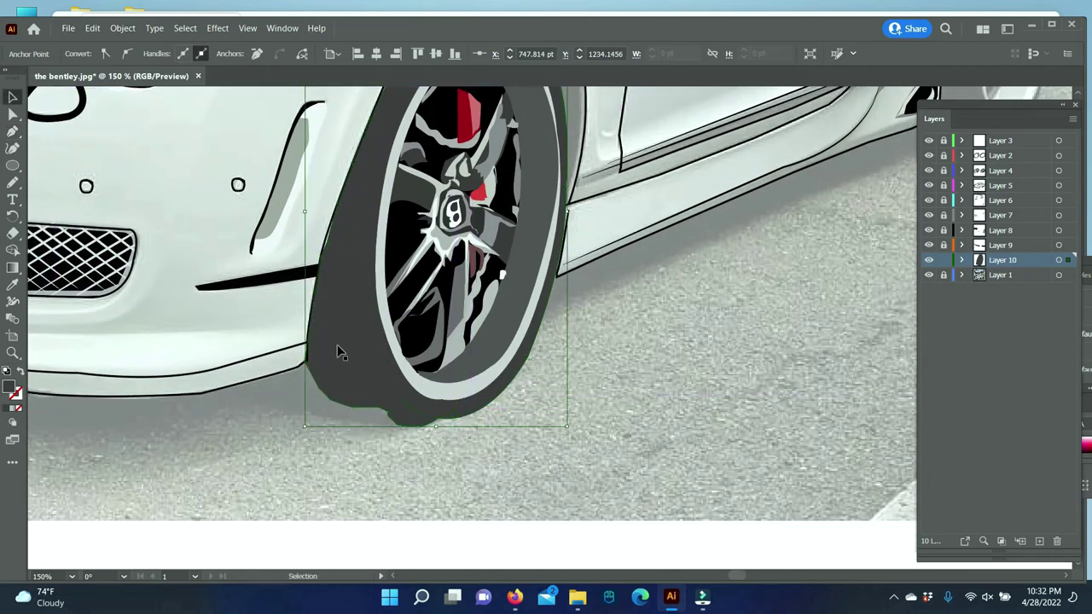
key("v")
scroll(373, 256, "up", 1)
right_click(373, 256)
left_click(732, 395)
- Draw a black shadow under the tyre and send it behind the tyre
scroll(733, 395, "up", 5)
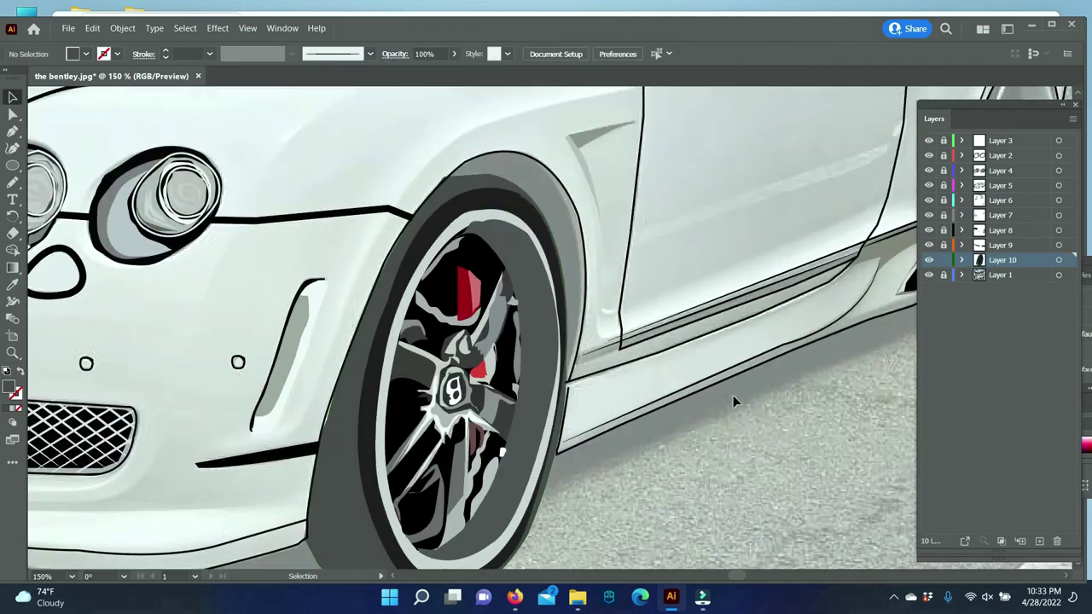
scroll(341, 426, "down", 4)
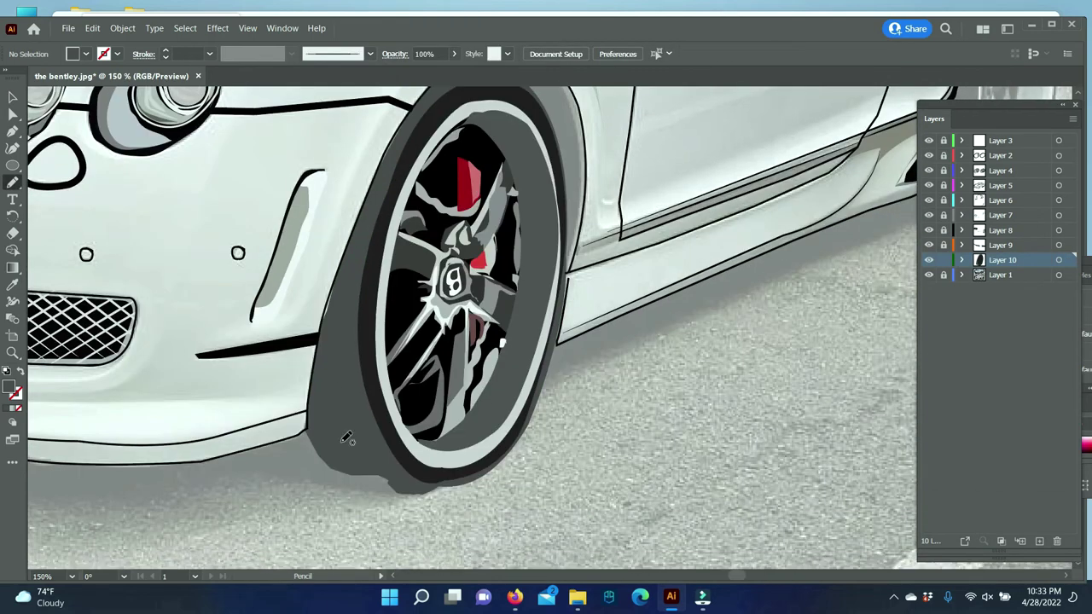
key("v")
left_click(348, 402)
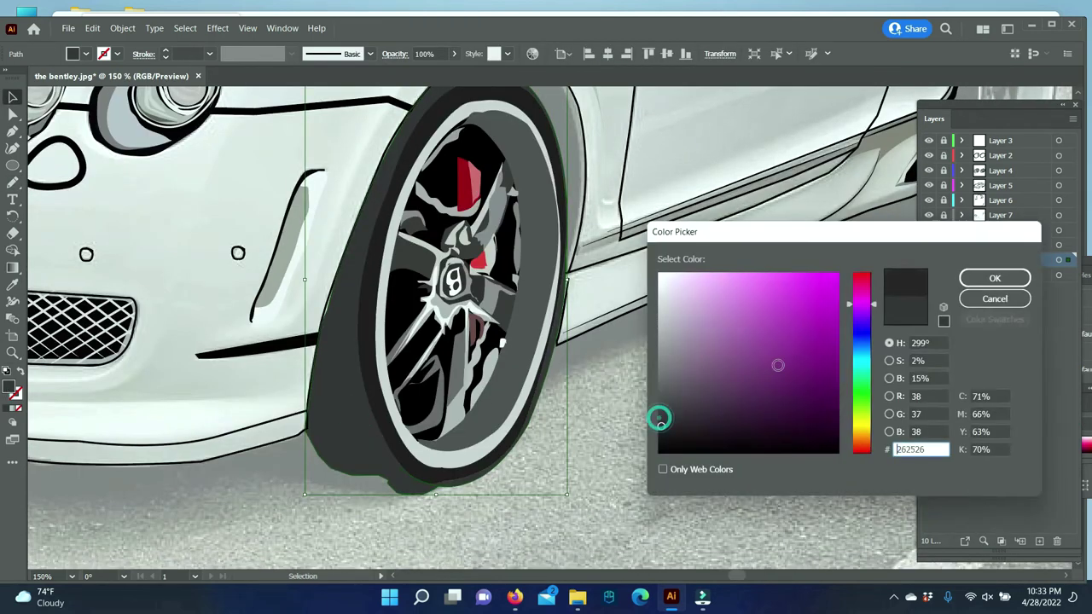
left_click(364, 497)
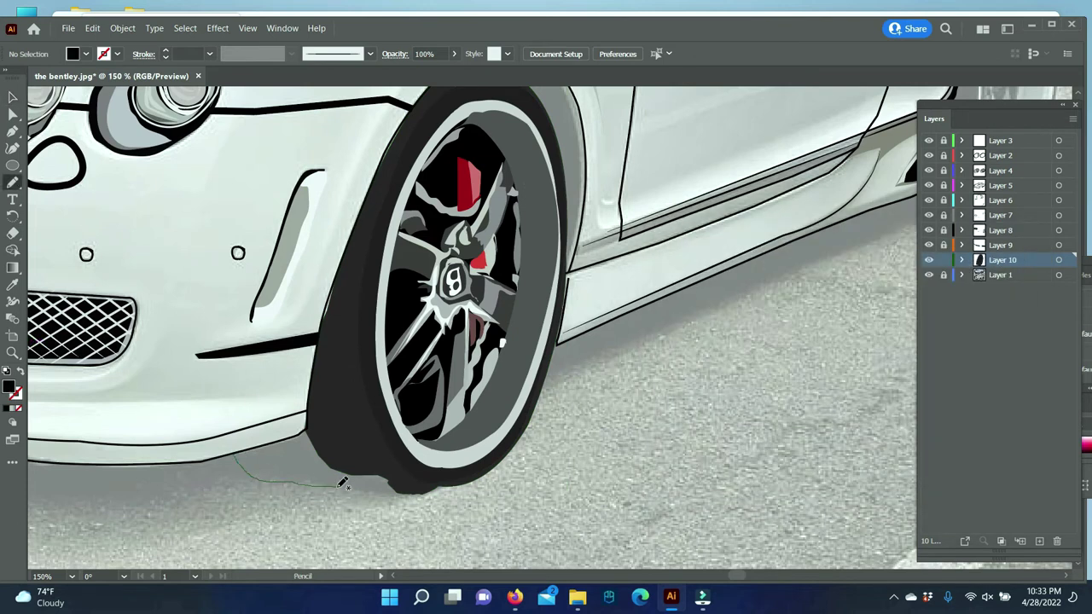
left_click_drag(316, 429, 312, 432)
right_click(312, 481)
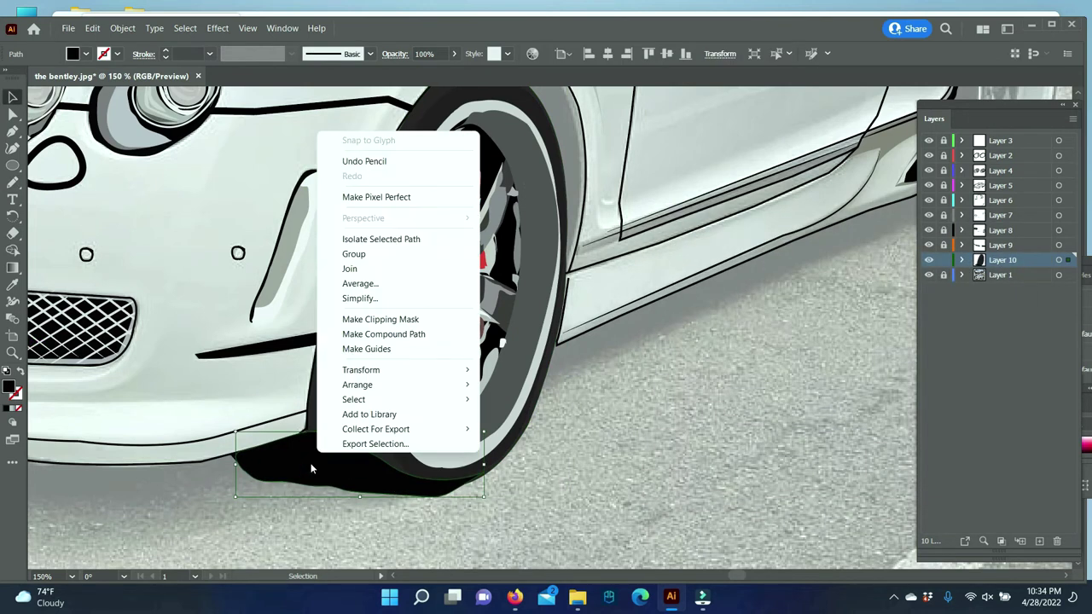
key("Escape")
scroll(523, 526, "up", 1)
key("v")
left_click(480, 110)
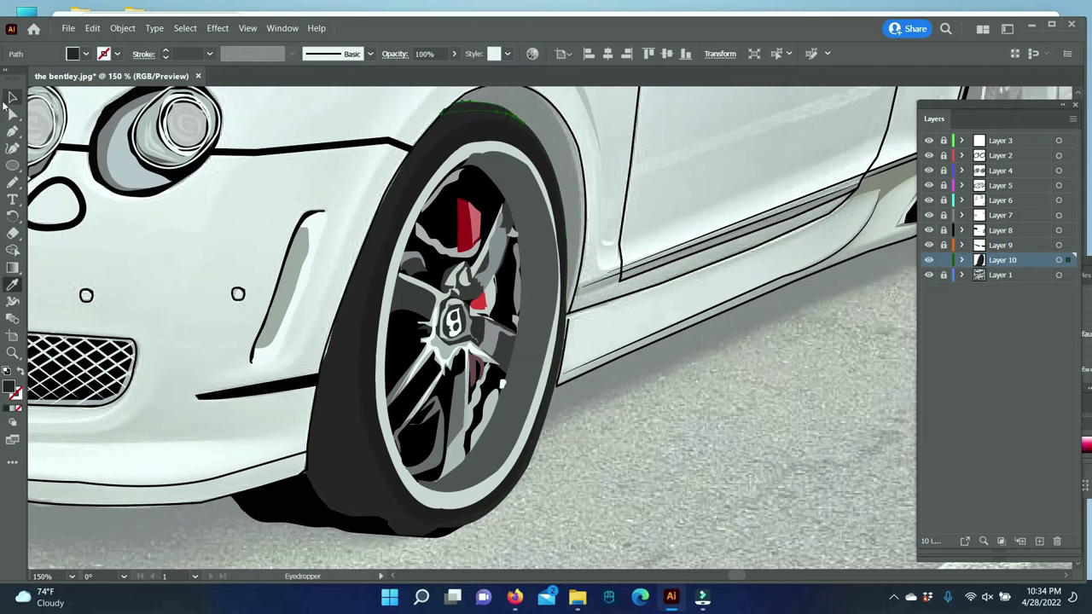
key("n")
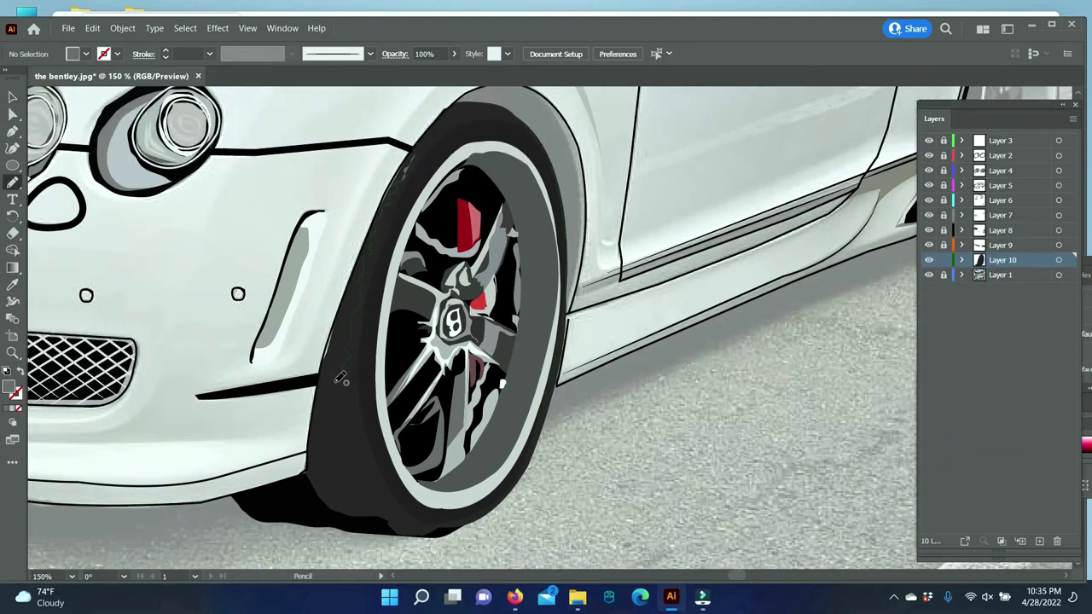
- Draw a dark shape along the tyre sidewall and set its fill colour
left_click_drag(392, 505, 394, 506)
left_click(86, 54)
left_click(963, 278)
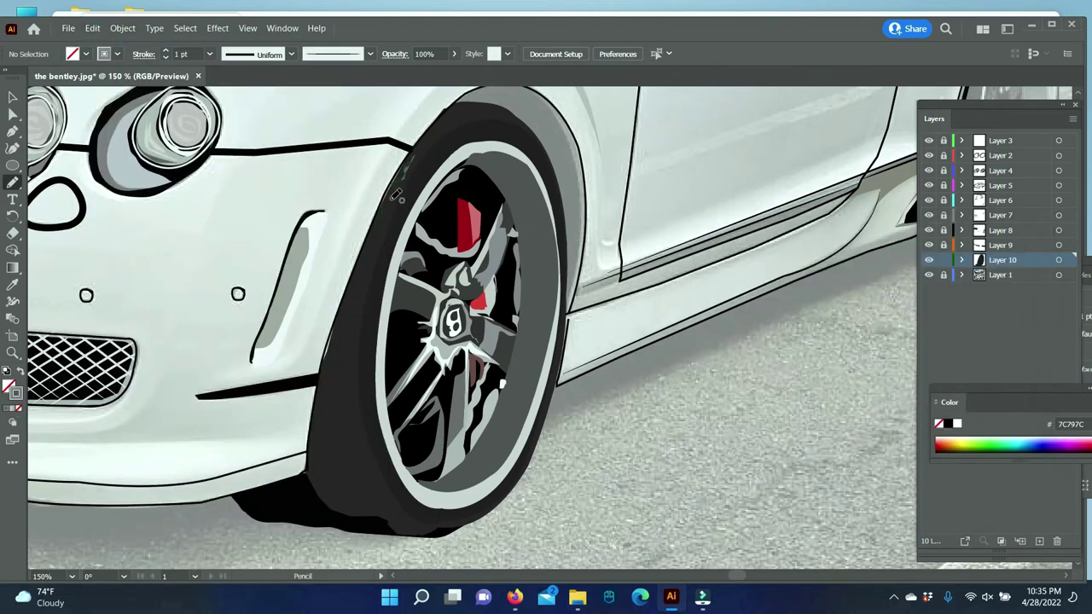
scroll(409, 416, "down", 3)
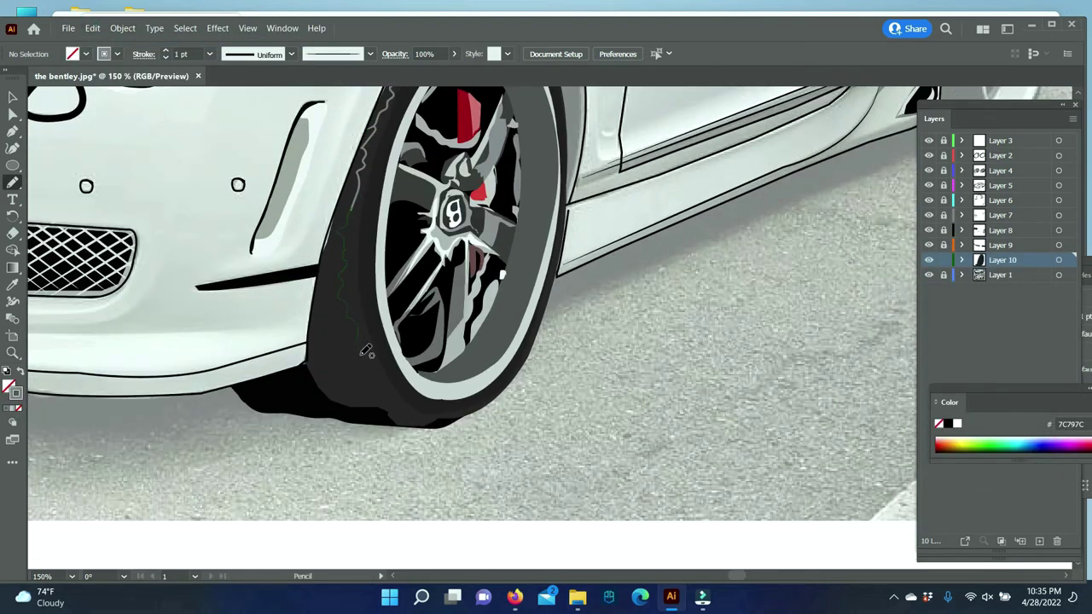
scroll(435, 426, "up", 3)
- Duplicate the wavy tread line across the tyre and erase the parts overhanging its edges
left_click_drag(351, 313, 322, 419)
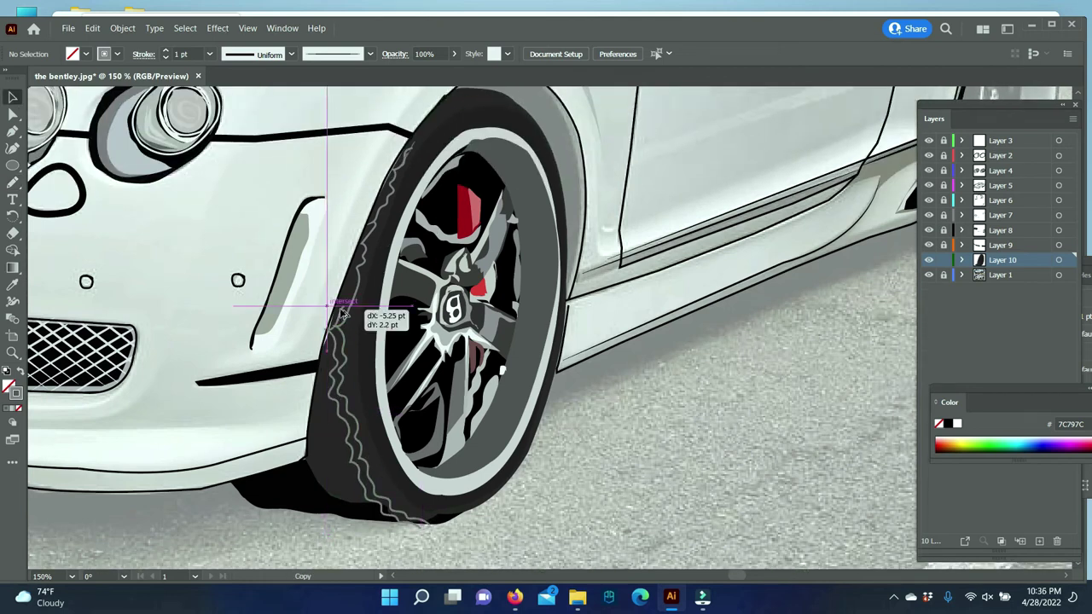
key("ctrl+d")
key("ctrl+d")
key("ctrl+d")
mouse_move(401, 230)
left_mouse_down()
mouse_move(360, 253)
mouse_move(341, 348)
left_mouse_up()
left_click(13, 232)
left_click_drag(295, 290, 312, 460)
mouse_move(427, 529)
left_mouse_down()
mouse_move(452, 529)
mouse_move(409, 527)
left_mouse_up()
- Lower the tread lines' opacity to about 35% and zoom in to check them
key("v")
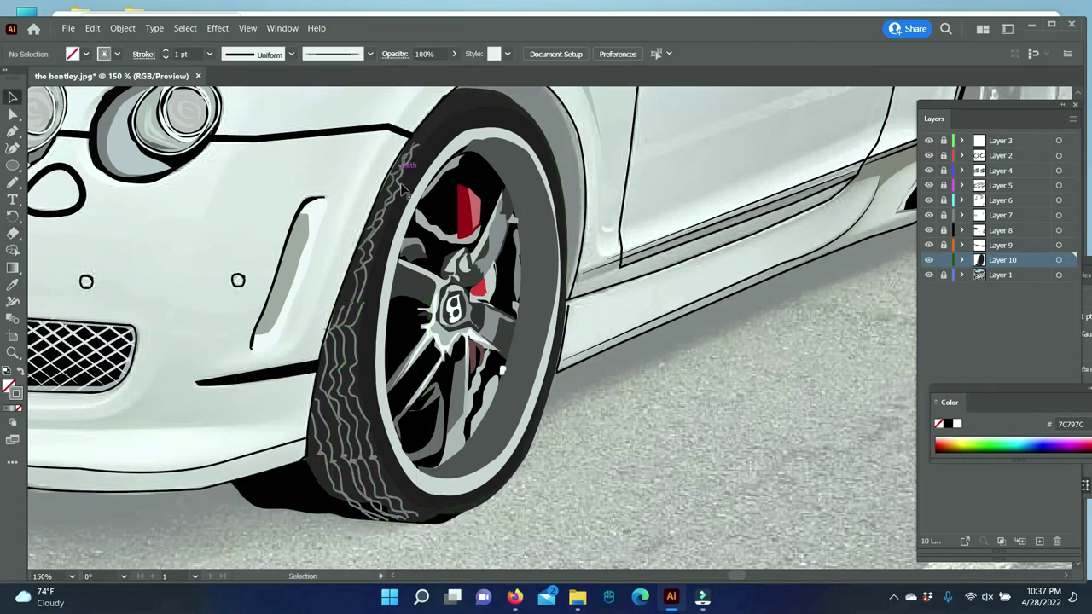
left_click(358, 509)
left_click(454, 53)
left_click_drag(460, 74, 431, 74)
left_click(659, 469)
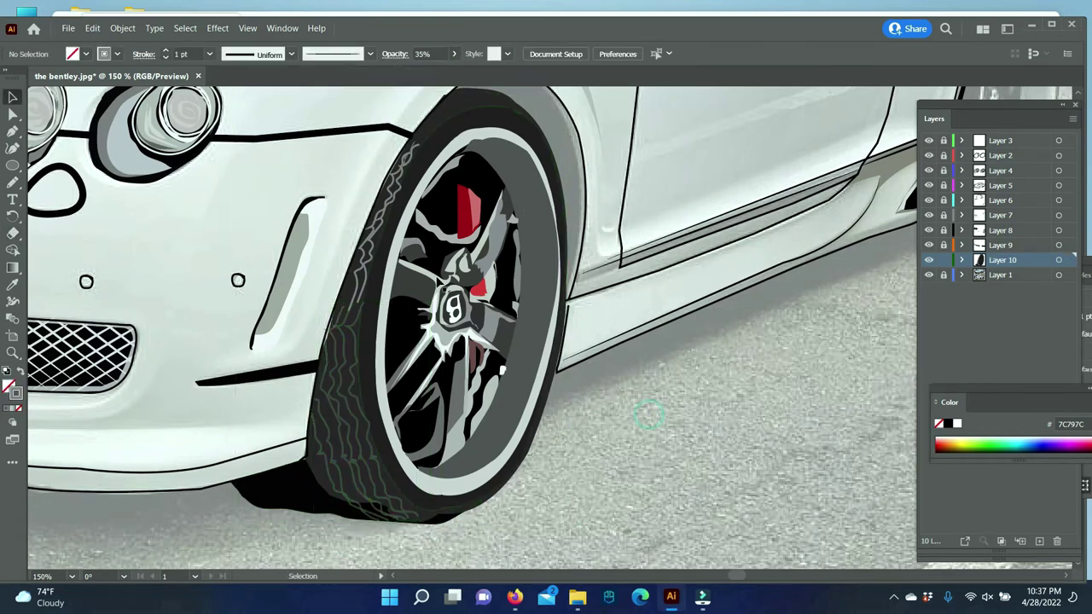
key("ctrl+0")
scroll(577, 305, "up", 5)
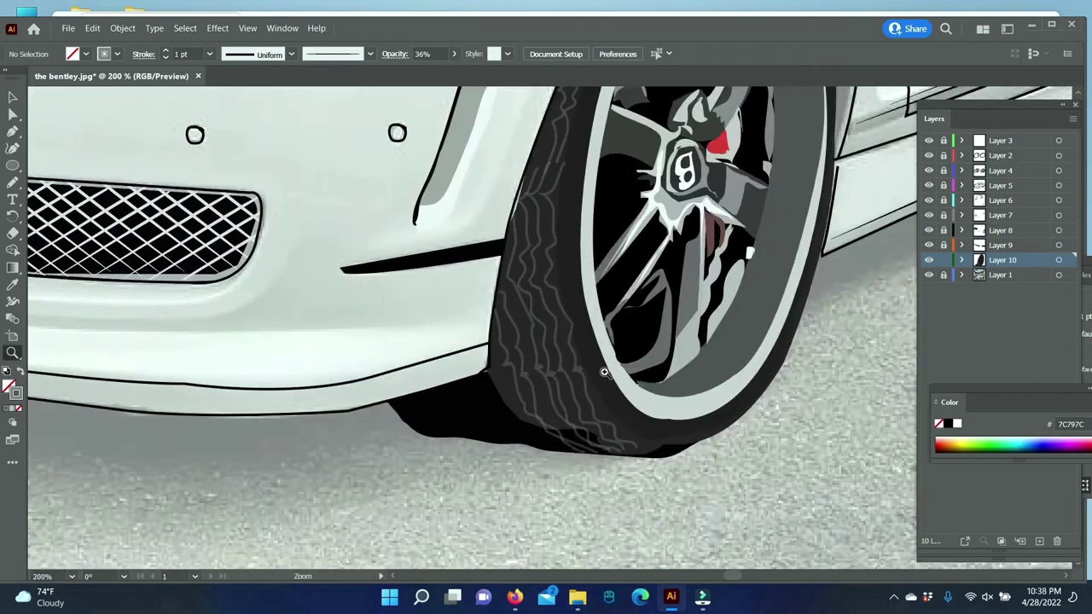
scroll(605, 370, "up", 3)
left_click(524, 389)
left_click(575, 494)
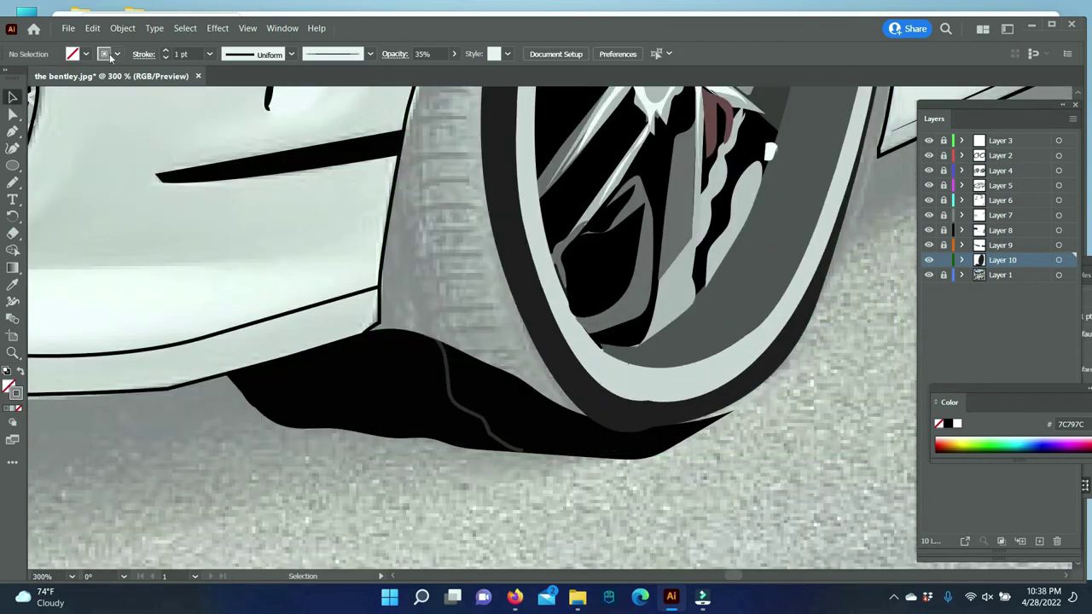
left_click(559, 457)
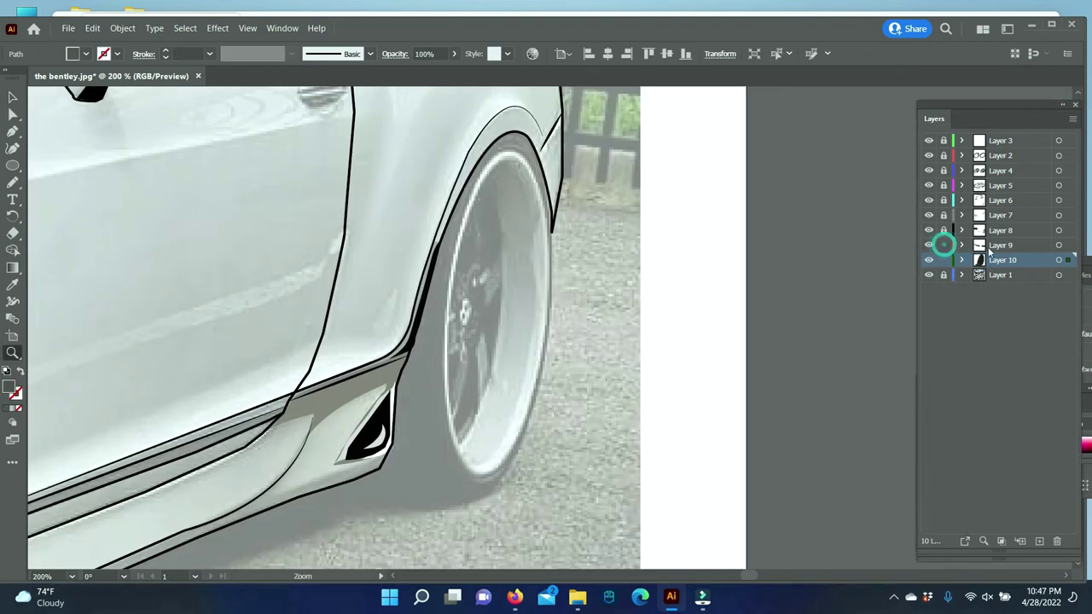
- On Layer 9, trace the rear wheel outline and rim path with the Pen tool
left_click(947, 244)
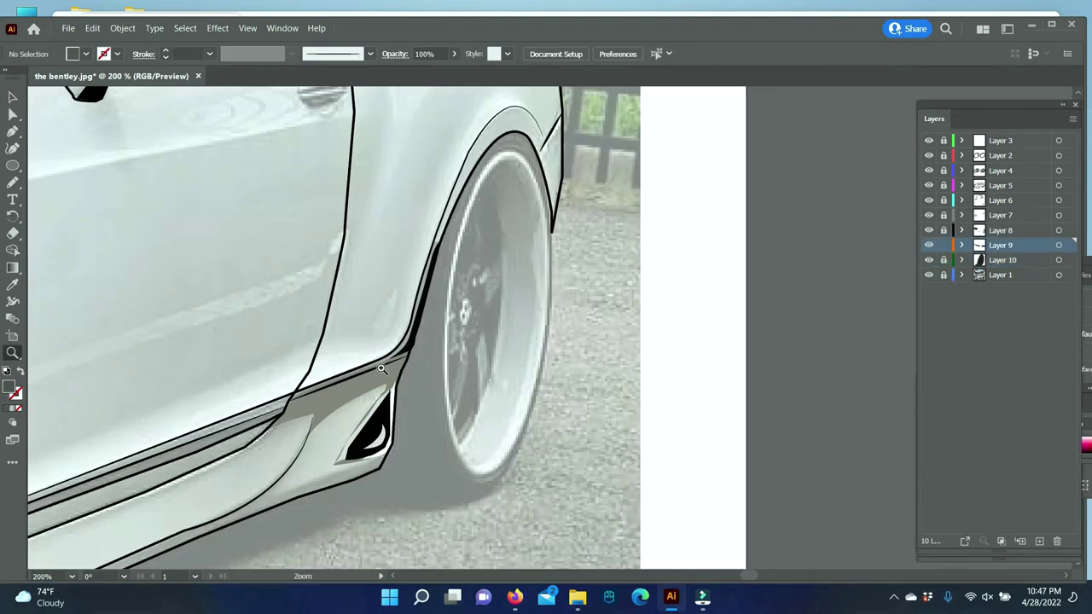
left_click(483, 185)
left_click_drag(498, 336, 481, 472)
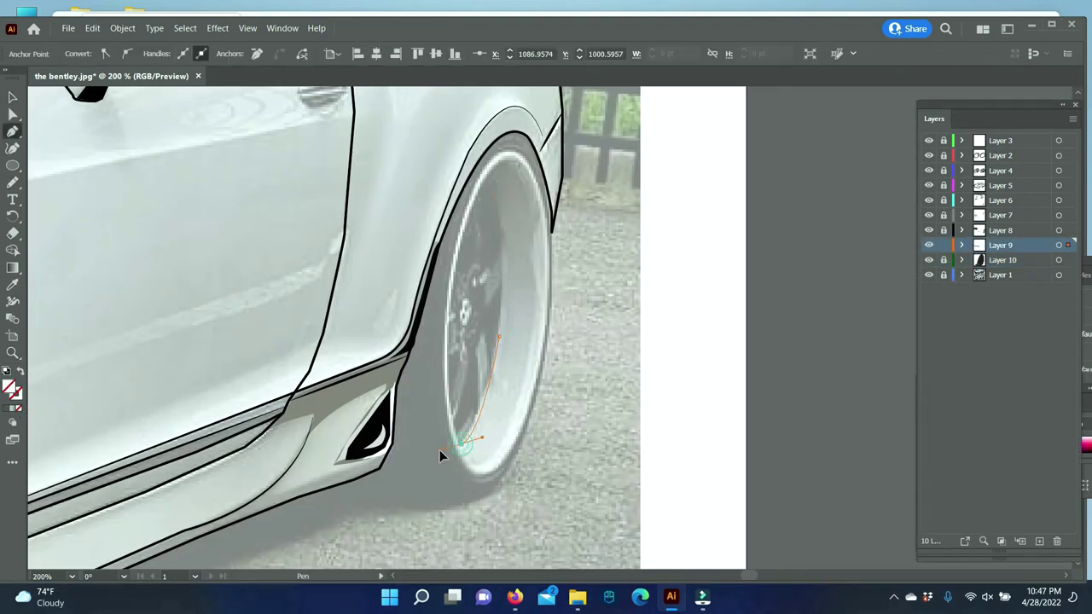
left_click(538, 304)
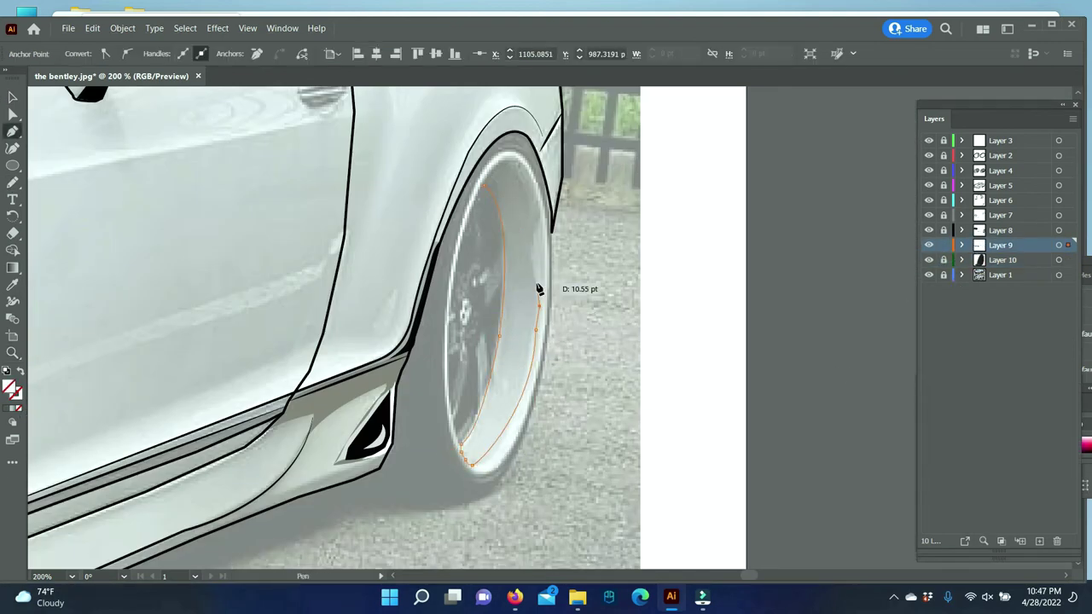
left_click(482, 185)
left_click(500, 152)
left_click(452, 268)
left_click_drag(445, 362, 262, 367)
key("ctrl+z")
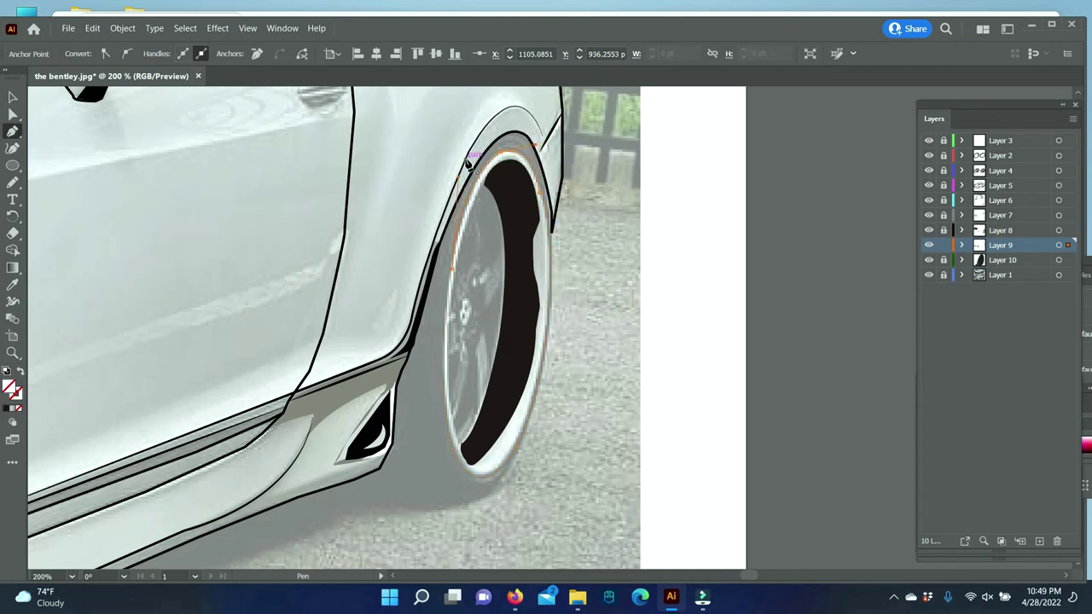
- Fill the wheel face light grey and lower its opacity to 27%
double_click(11, 388)
left_click(992, 275)
right_click(500, 244)
left_click(696, 539)
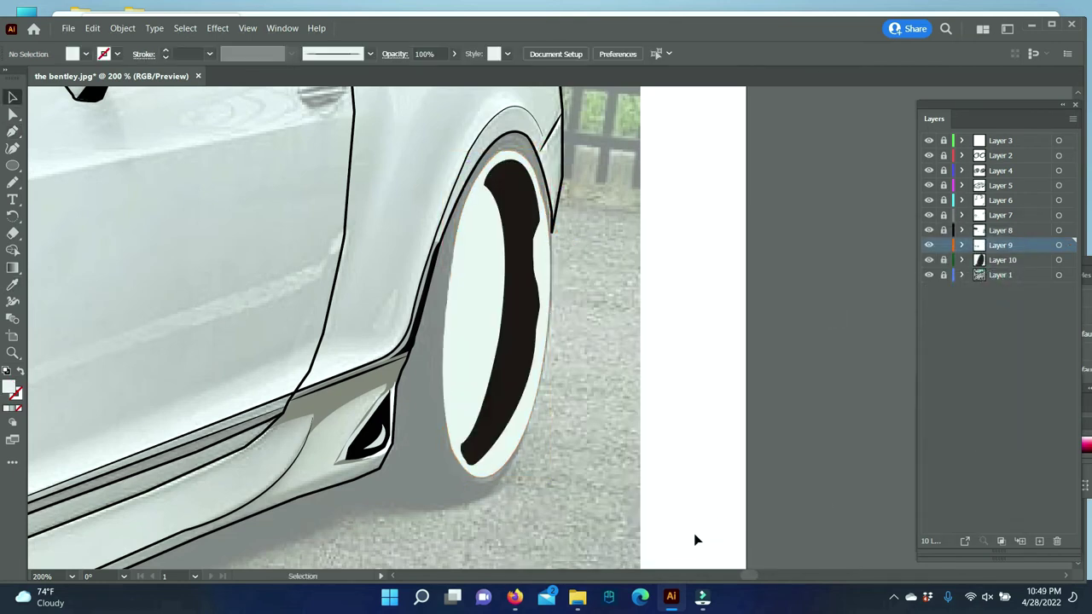
left_click(512, 409)
left_click_drag(461, 76, 426, 75)
left_click(756, 395)
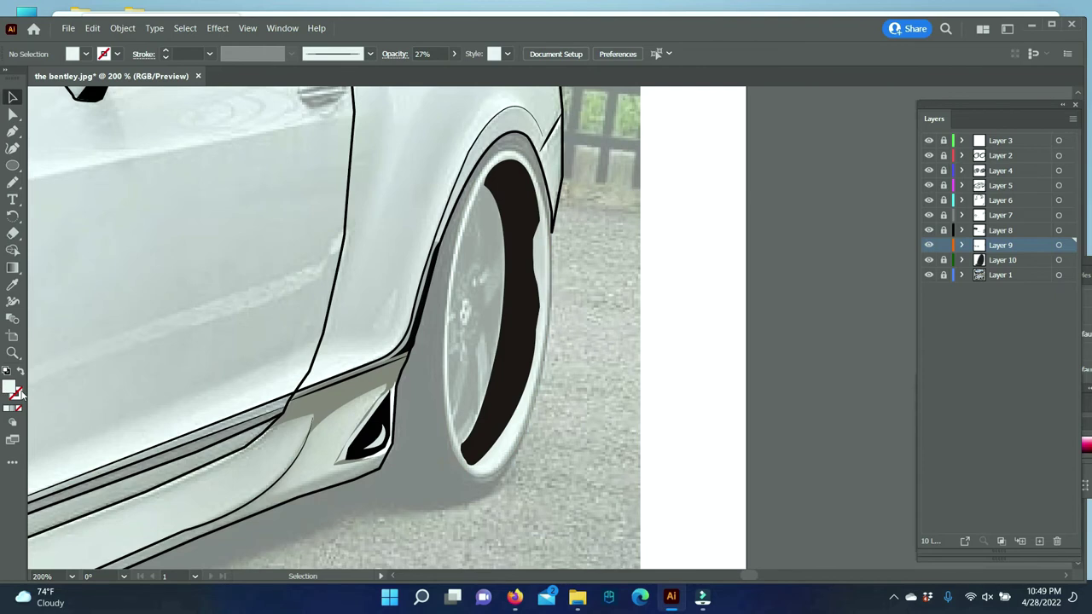
key("z")
left_click(446, 274)
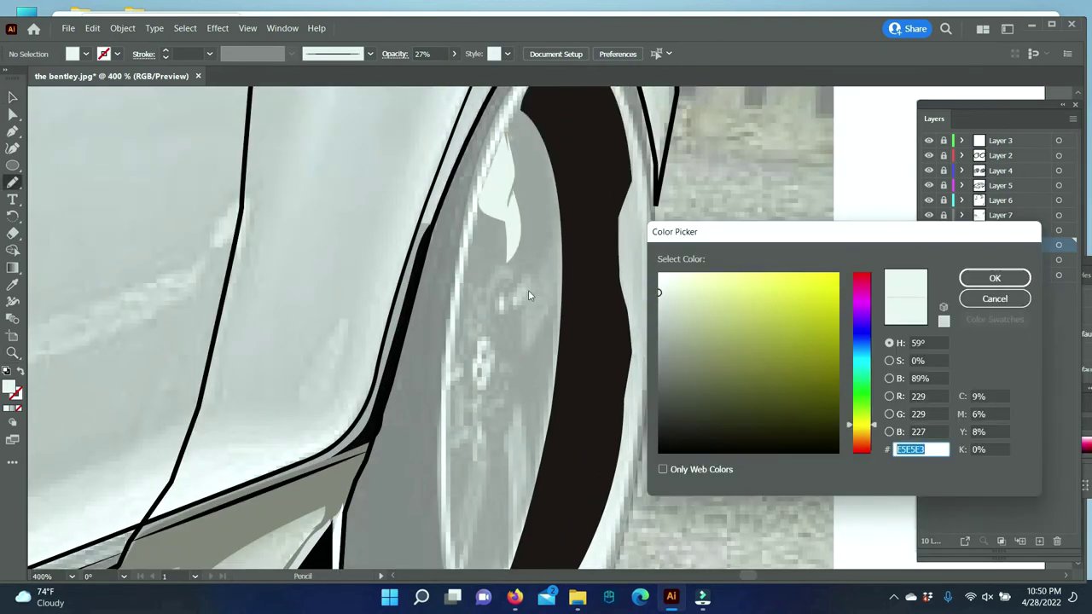
- Pencil two spoke shapes on the rear wheel, giving them sampled black and light fills
key("v")
key("n")
mouse_move(511, 275)
left_mouse_down()
mouse_move(483, 287)
mouse_move(534, 278)
left_mouse_up()
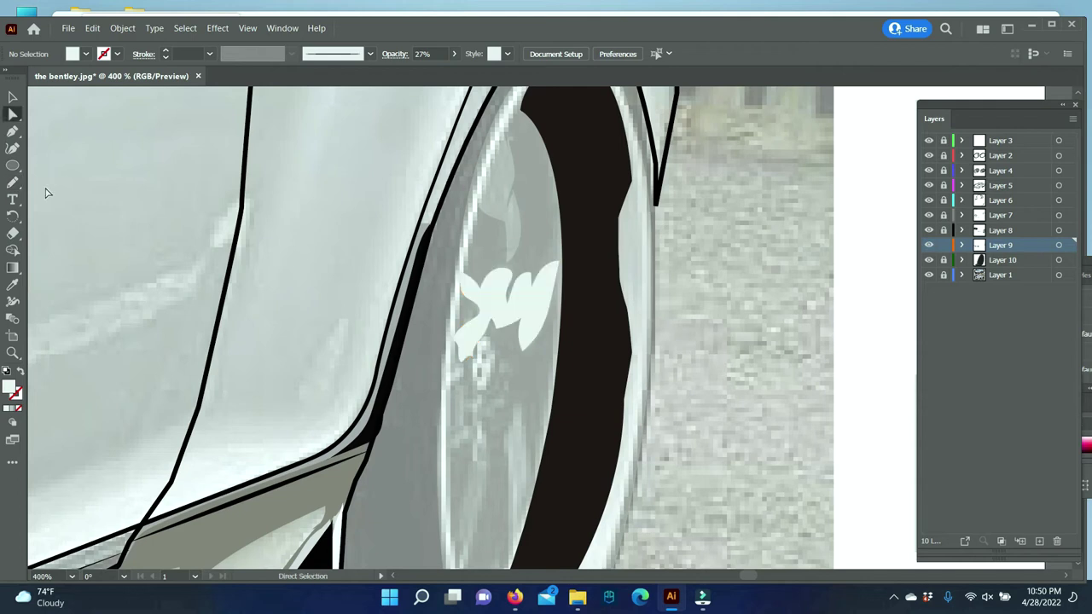
scroll(553, 282, "down", 3)
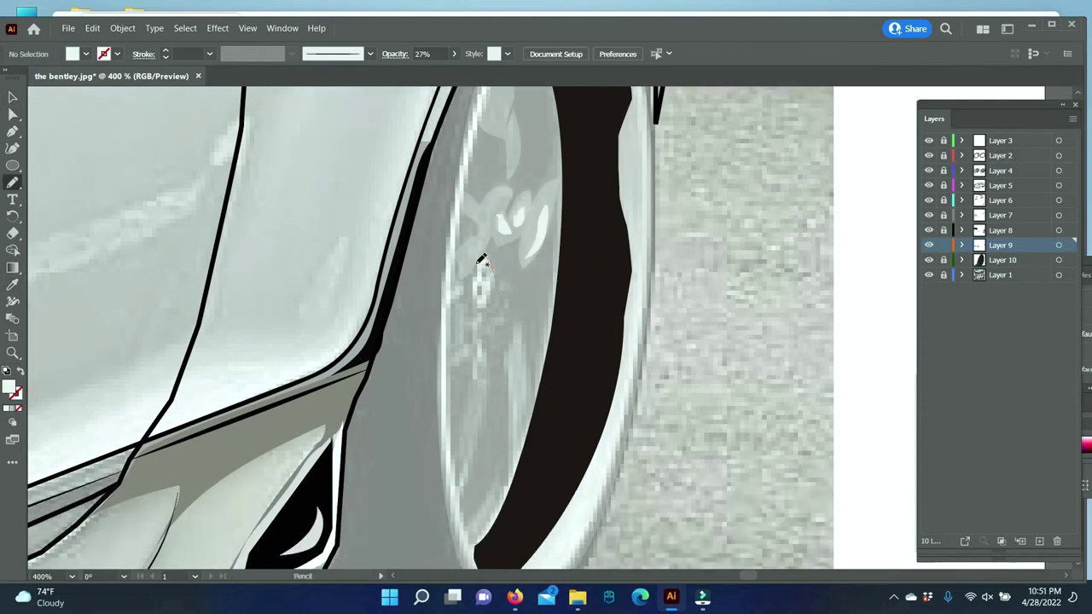
left_click_drag(487, 266, 483, 266)
key("i")
left_click(314, 501)
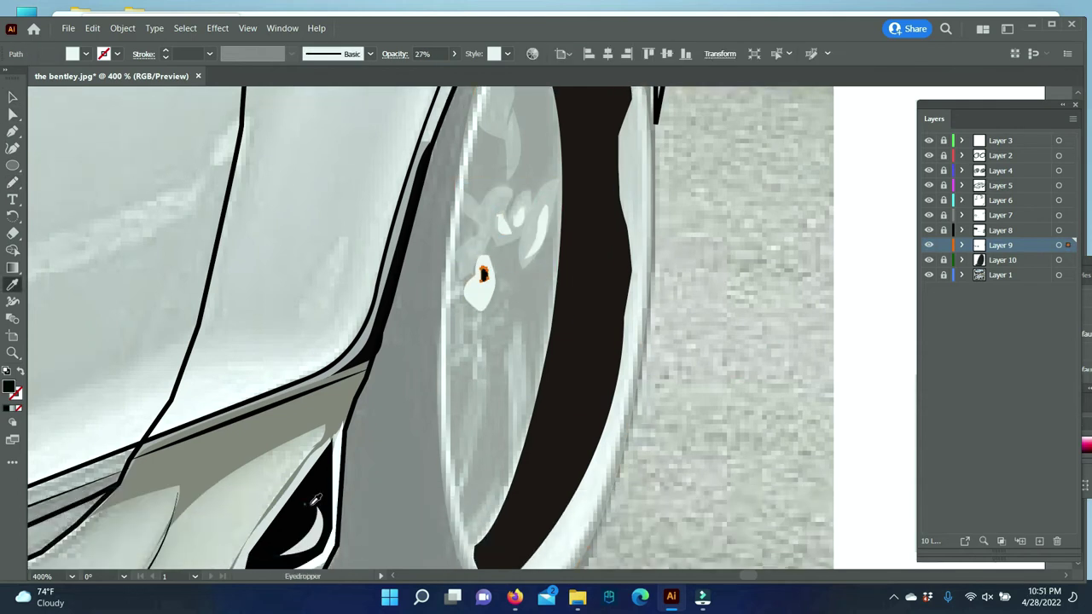
mouse_move(516, 327)
left_mouse_down()
mouse_move(510, 485)
mouse_move(482, 438)
left_mouse_up()
key("i")
left_click(441, 427)
- Sketch more spoke highlights, undo the stray strokes, and zoom out to the whole rear wheel
key("ctrl+shift+a")
key("n")
left_click_drag(509, 479, 510, 476)
key("ctrl+z")
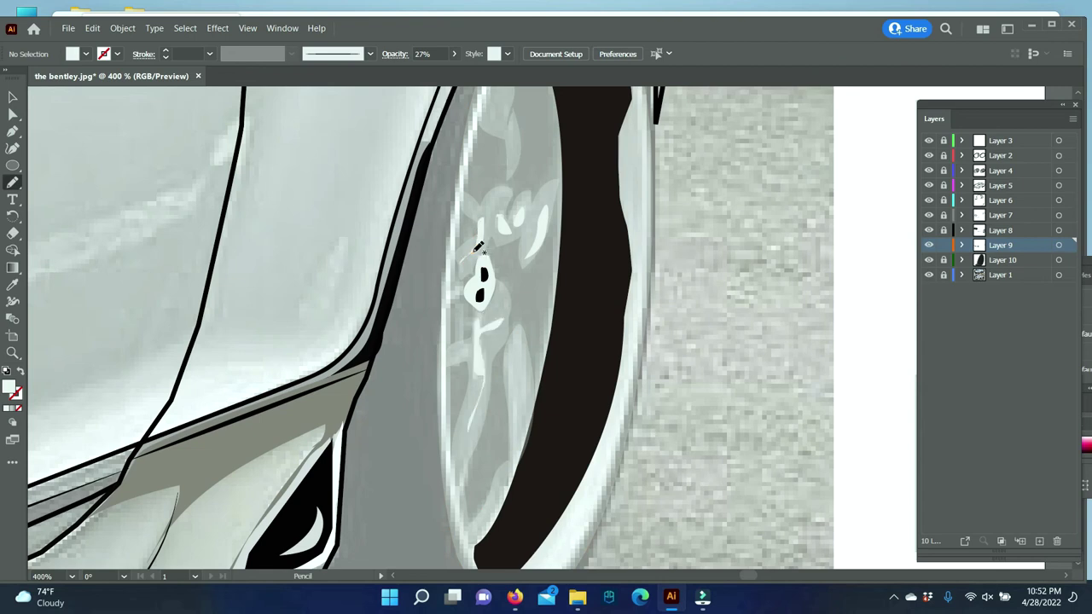
scroll(475, 250, "up", 1)
left_click_drag(497, 127, 507, 150)
left_click_drag(529, 229, 503, 243)
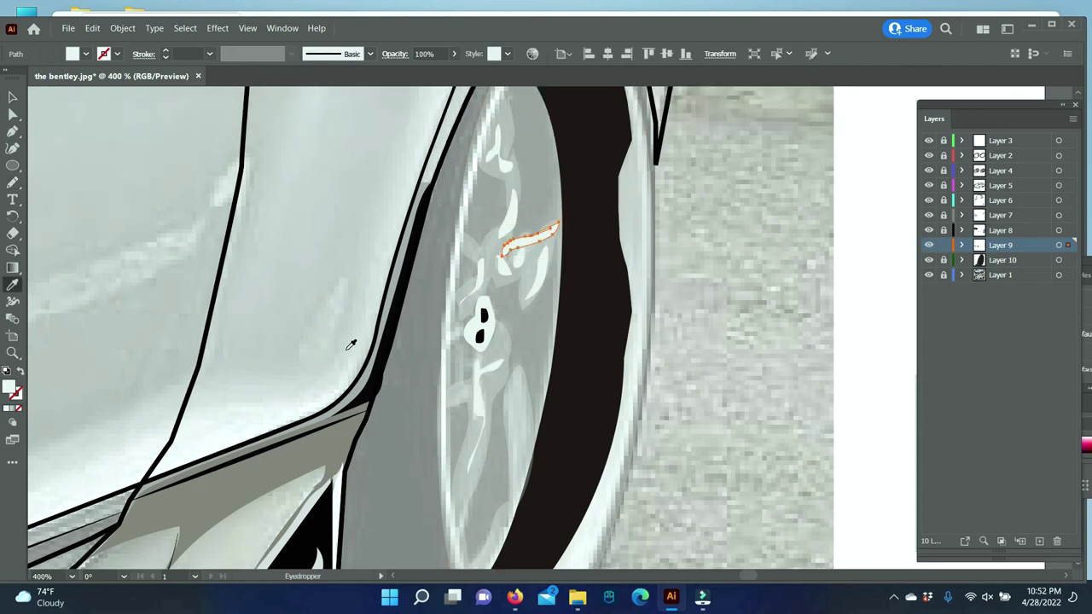
left_click_drag(516, 301, 512, 303)
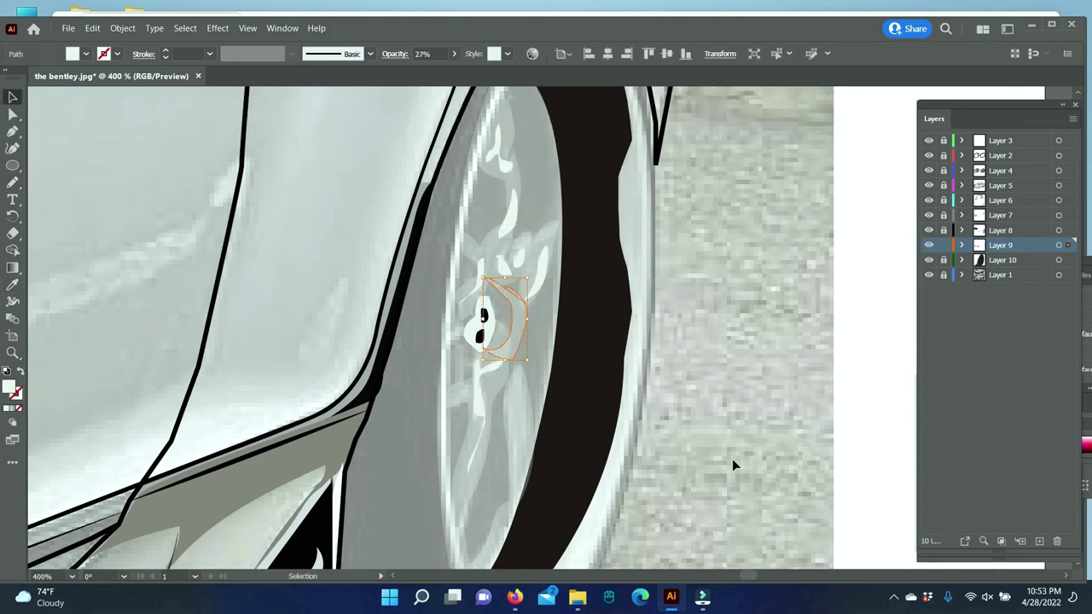
key("ctrl+z")
scroll(799, 421, "up", 1)
scroll(750, 371, "down", 1)
key("z")
left_click(541, 387, "alt")
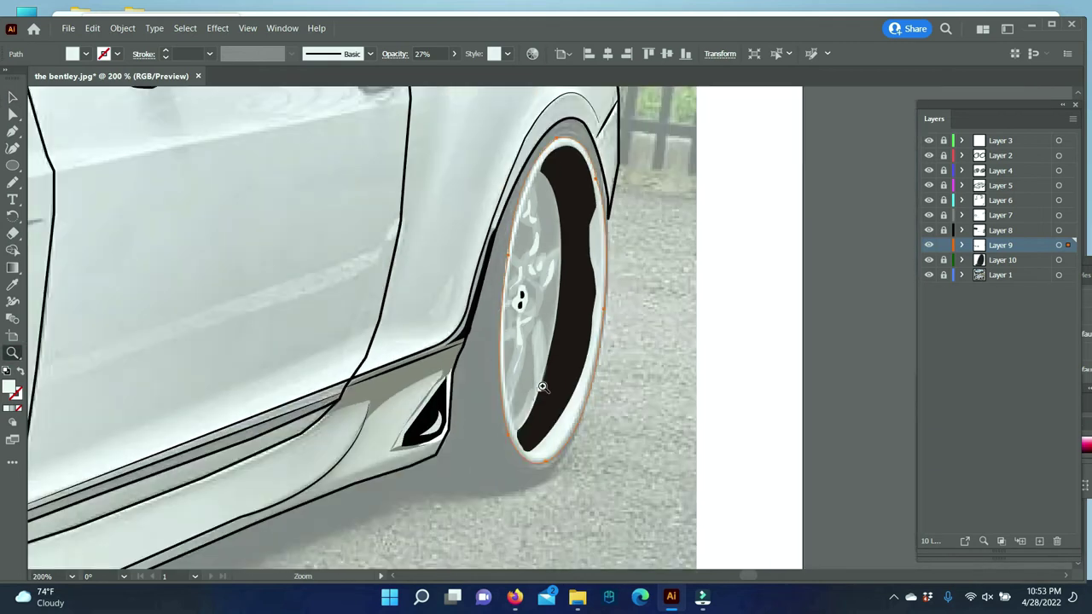
- Select the spoke shapes and fill them dark grey in the Color Picker
key("v")
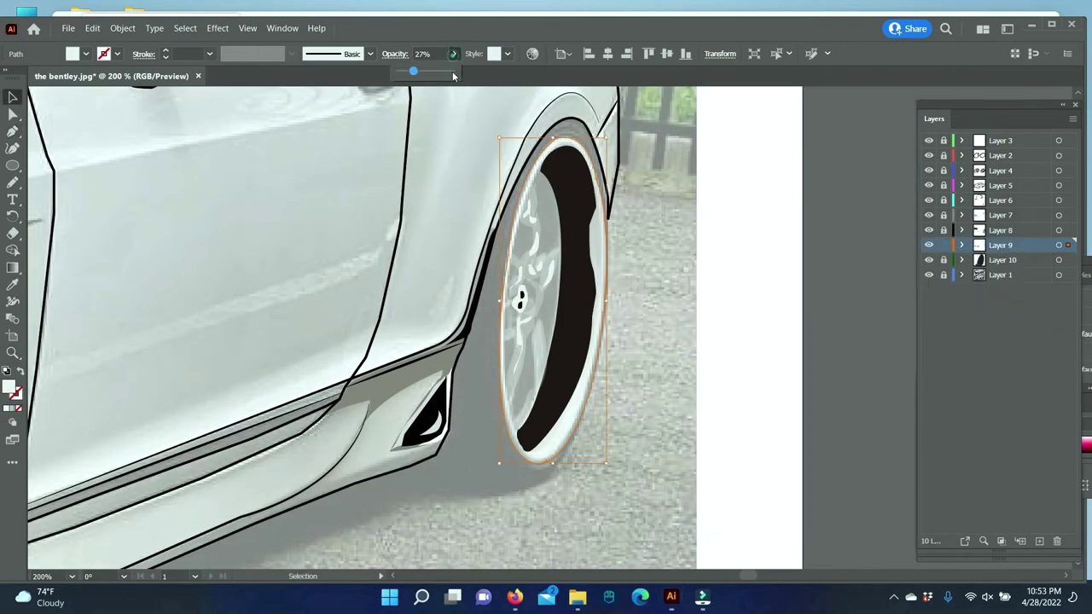
left_click(424, 54)
key("a")
left_click(534, 455)
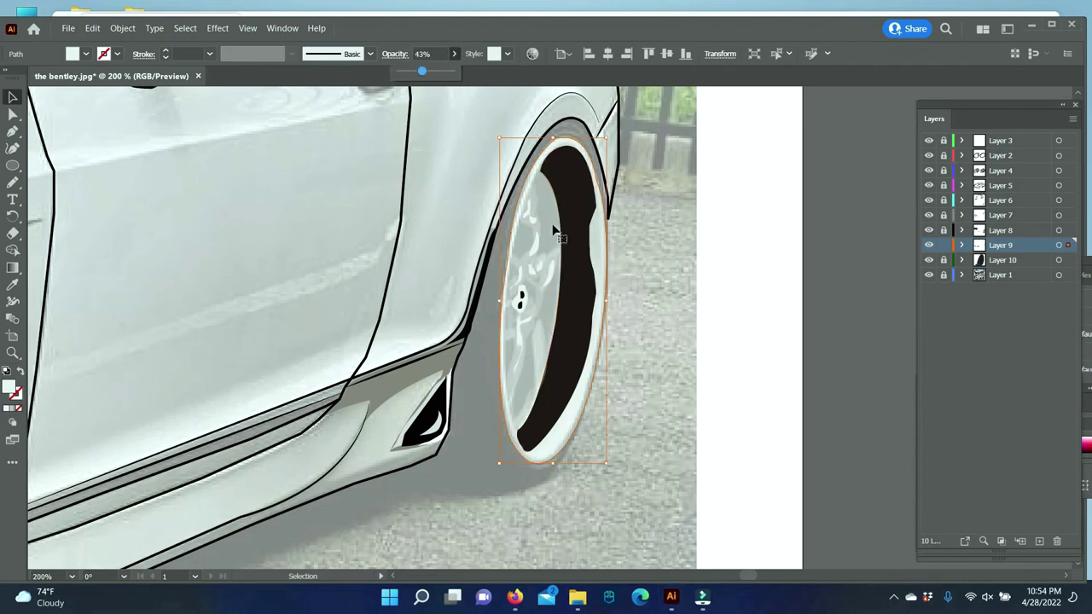
left_click(548, 273)
key("v")
left_click(528, 341)
double_click(8, 388)
left_click(986, 285)
left_click(580, 326)
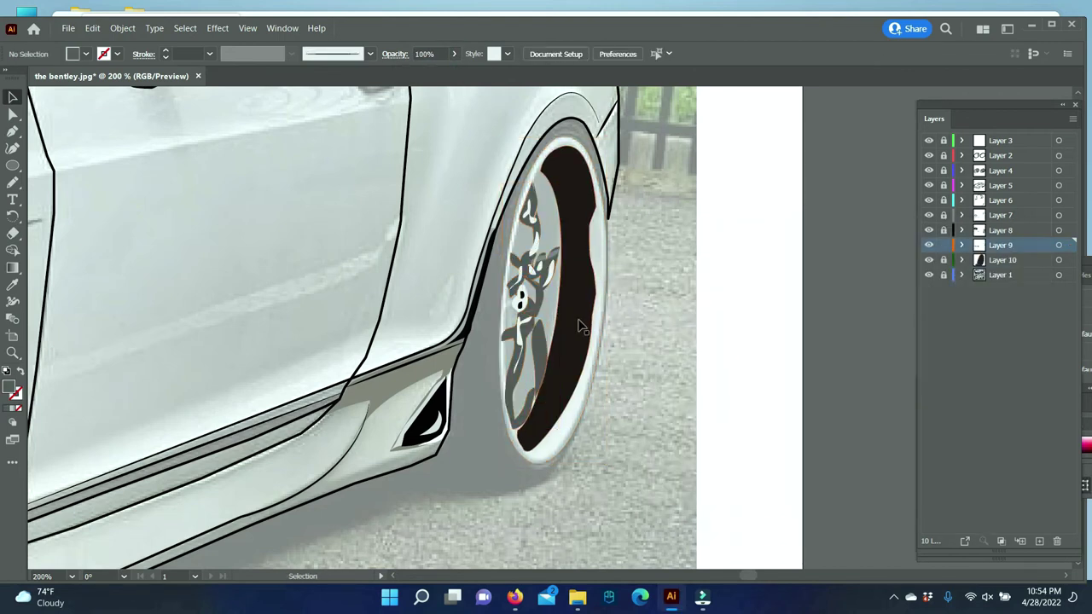
- Pen a black wheel-well shape and send it behind the spokes
left_click(13, 130)
left_click(556, 179)
left_click(565, 317)
left_click(522, 439)
left_click(503, 332)
left_click(556, 180)
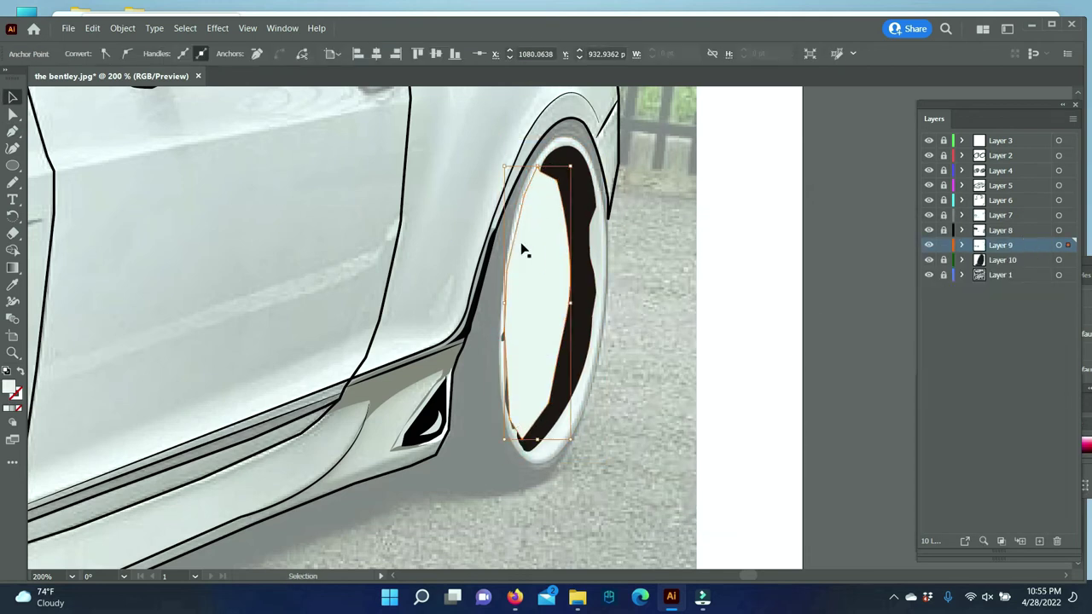
key("i")
left_click(426, 419)
key("ctrl+[")
key("ctrl+shift+a")
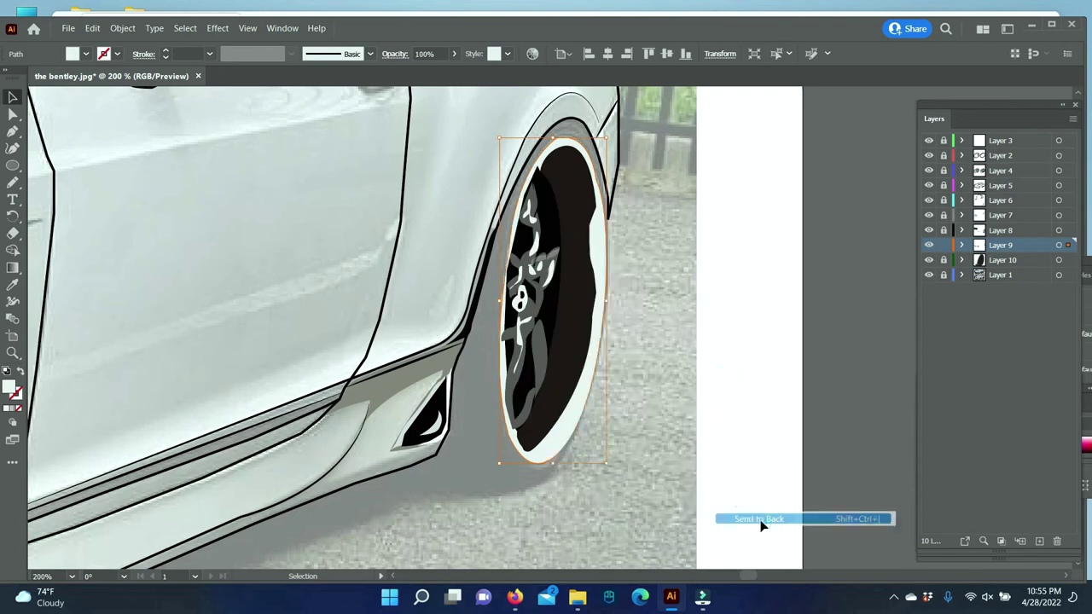
- Pencil dark shadow shapes among the spokes, undo the last one, and zoom in on the rear wheel
key("n")
double_click(12, 388)
key("Return")
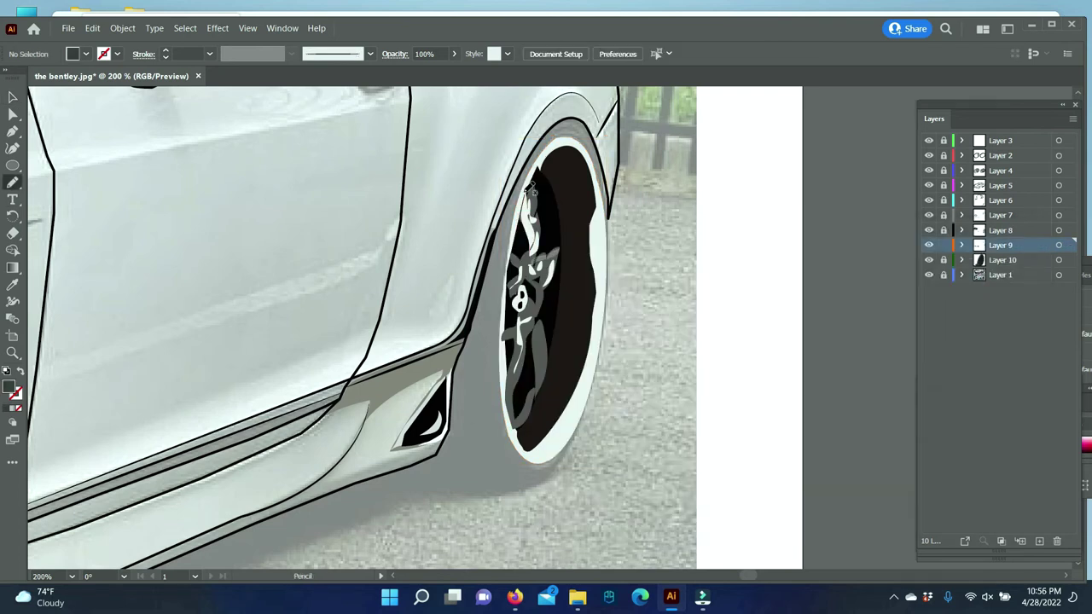
left_click_drag(563, 279, 538, 317)
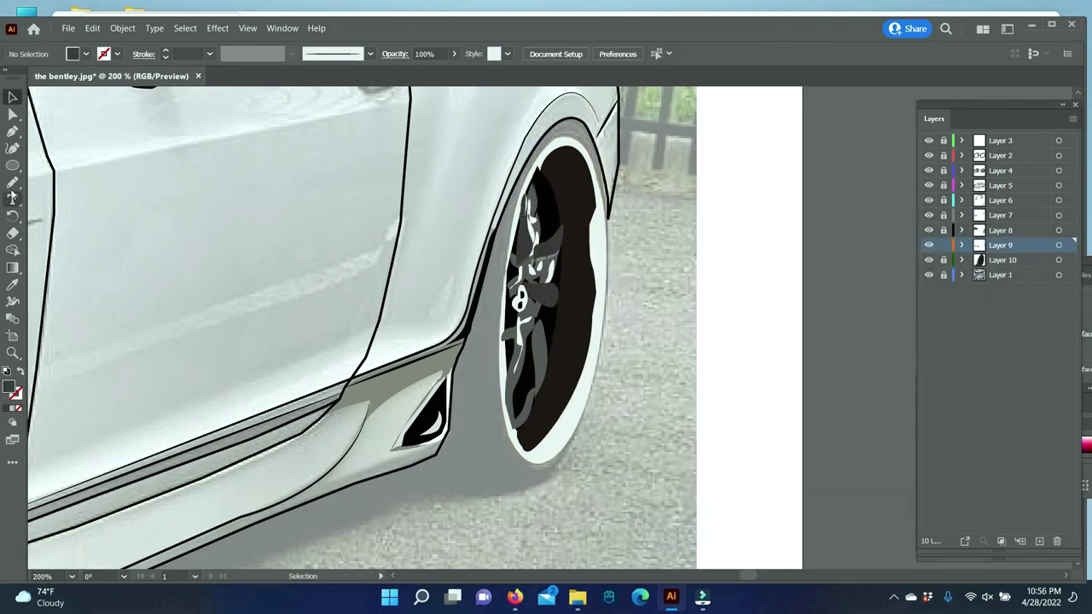
left_click_drag(534, 432, 520, 428)
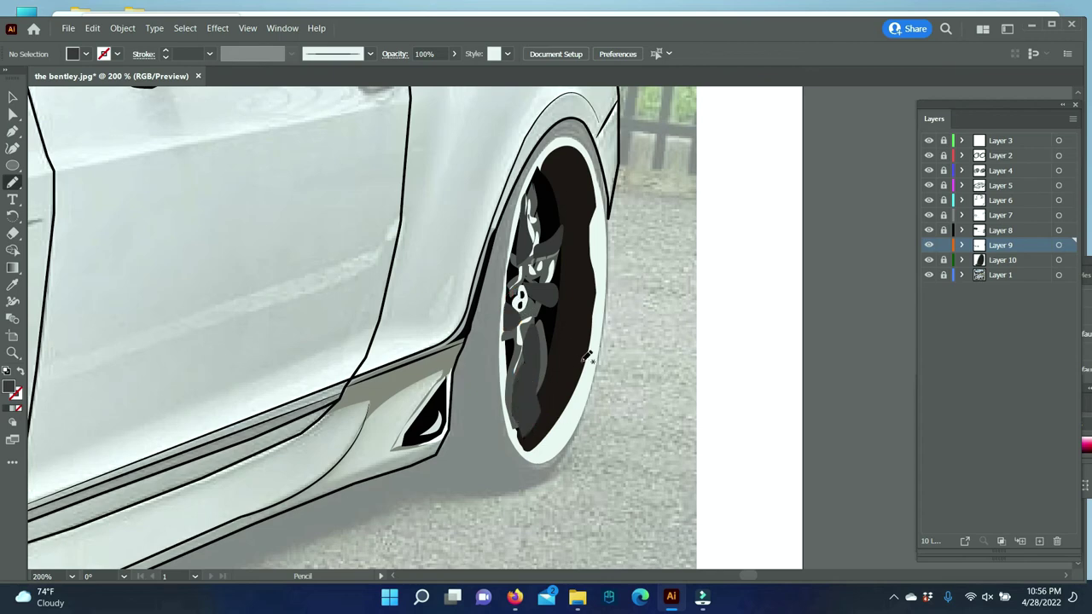
right_click(534, 294)
left_click(580, 319)
key("v")
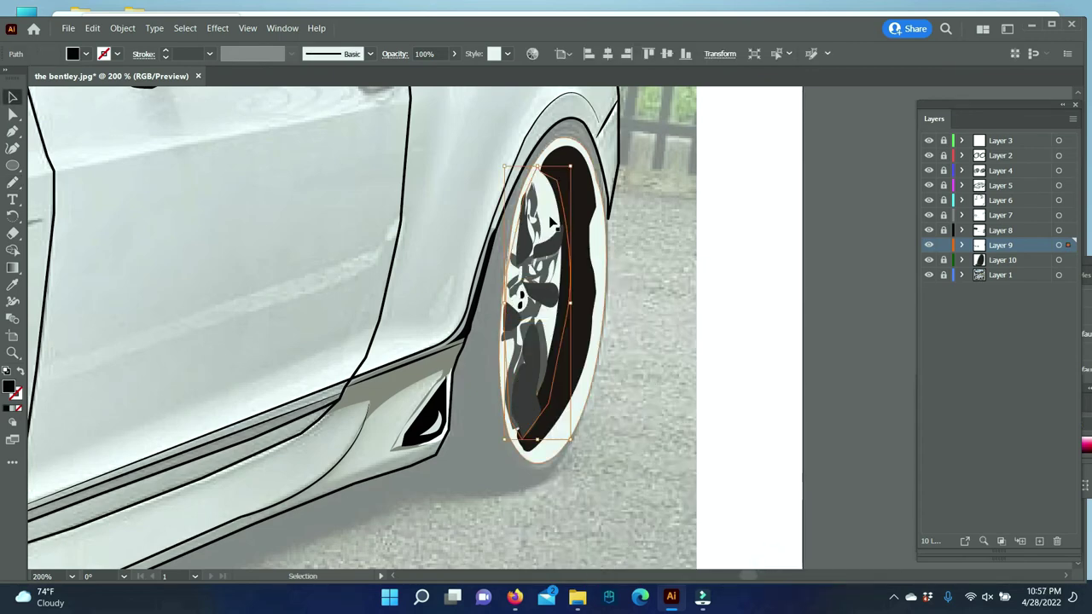
key("z")
left_click(544, 296, "alt")
left_click(544, 296, "alt")
left_click(544, 296, "alt")
left_click(555, 395)
left_click(555, 395)
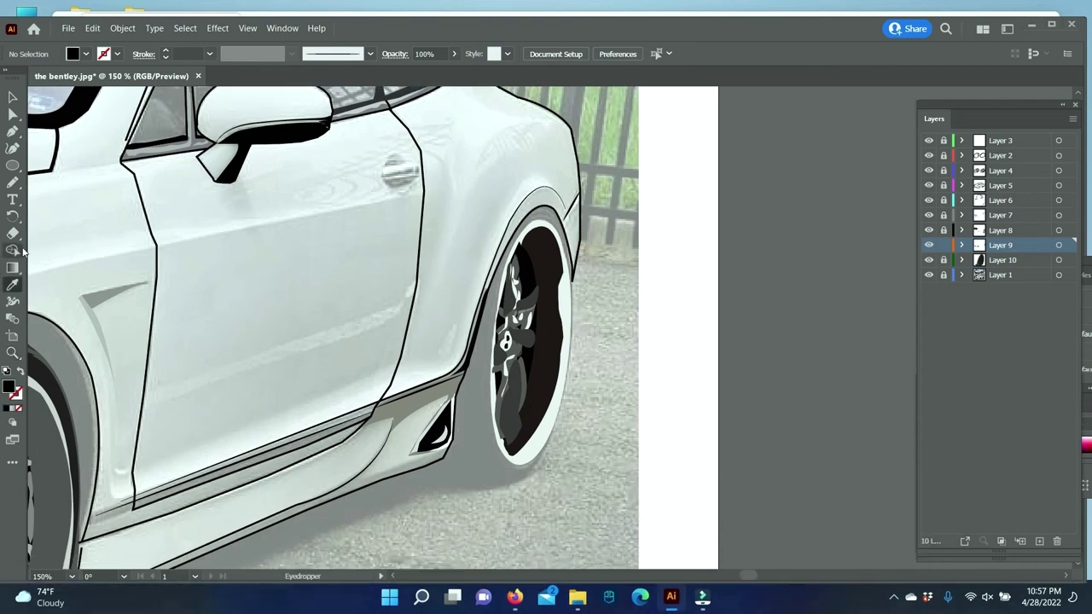
- Pen a closed black shadow shape under the rear wheel arch, from the sill around the wheel
left_click(13, 285)
left_click(407, 484)
left_click_drag(527, 480, 589, 323)
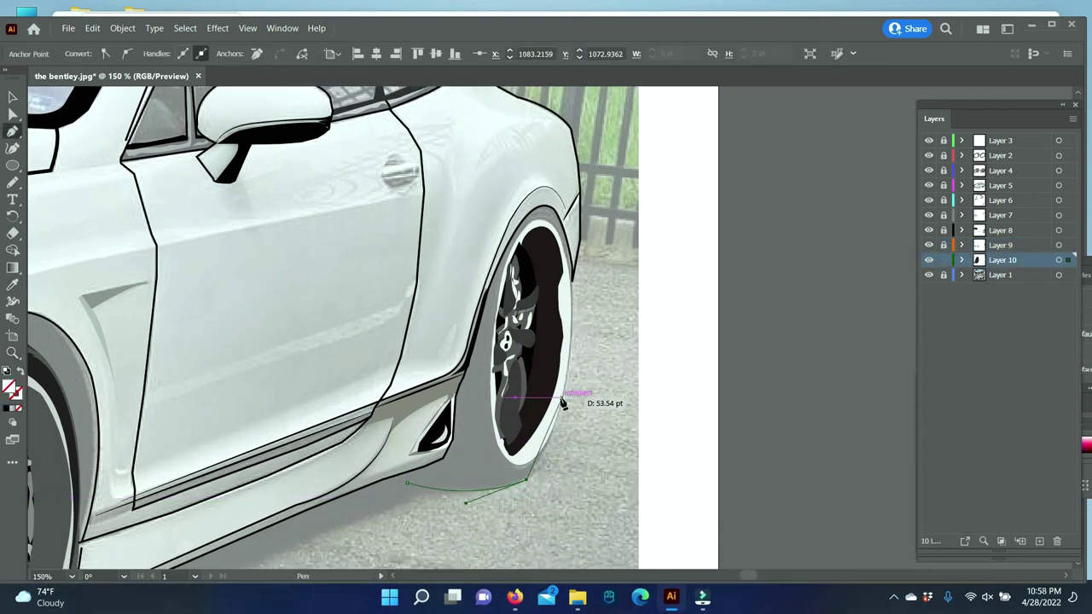
left_click_drag(546, 207, 578, 229)
left_click_drag(460, 386, 470, 379)
left_click_drag(452, 443, 407, 502)
left_click(92, 28)
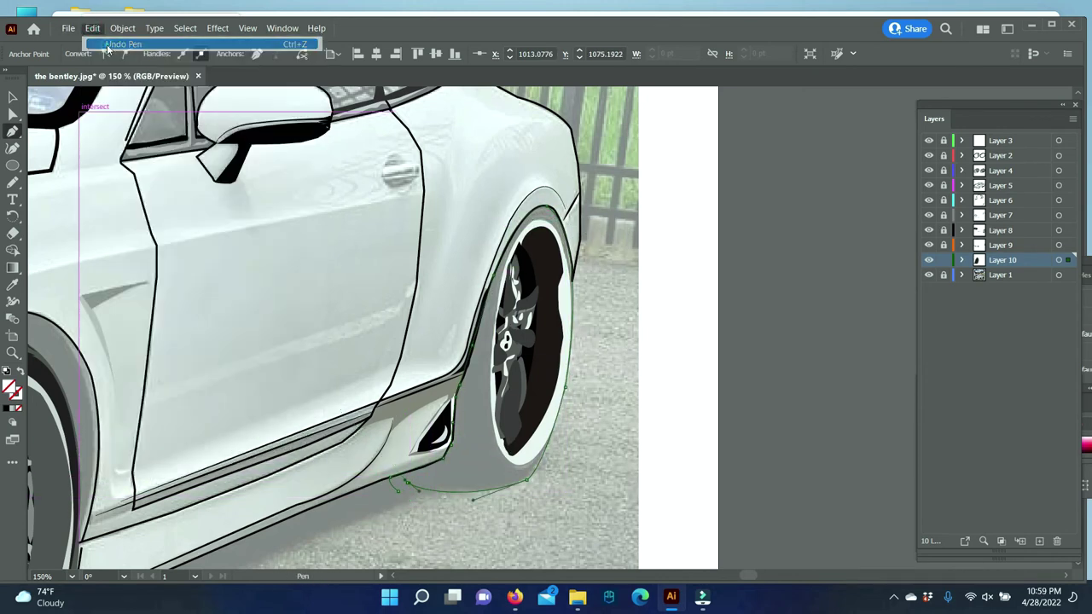
left_click(107, 44)
key("z")
left_click(516, 406, "alt")
left_click(516, 406, "alt")
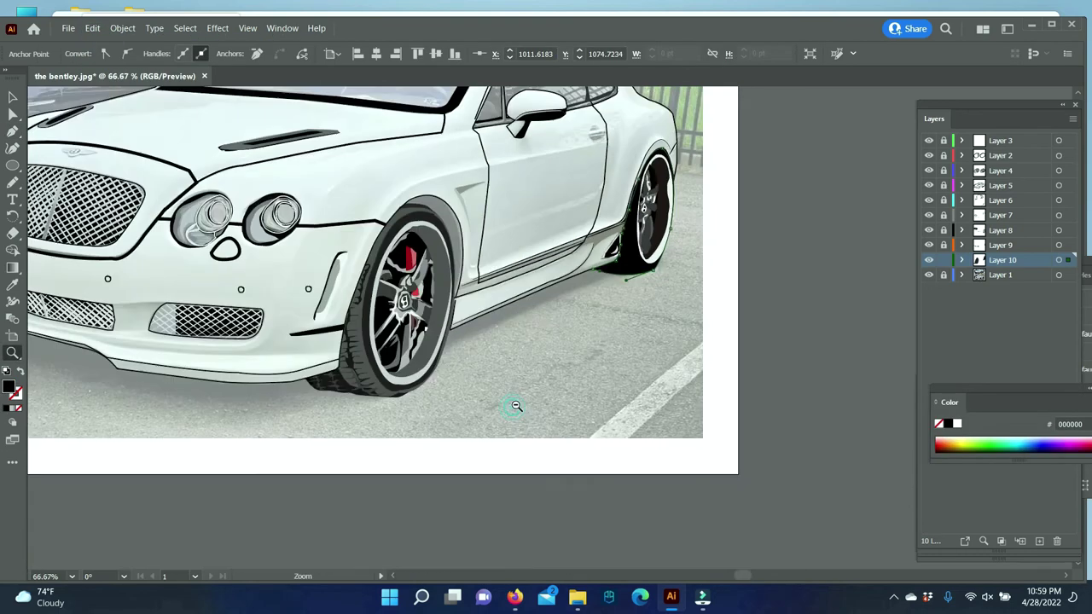
left_click(594, 326)
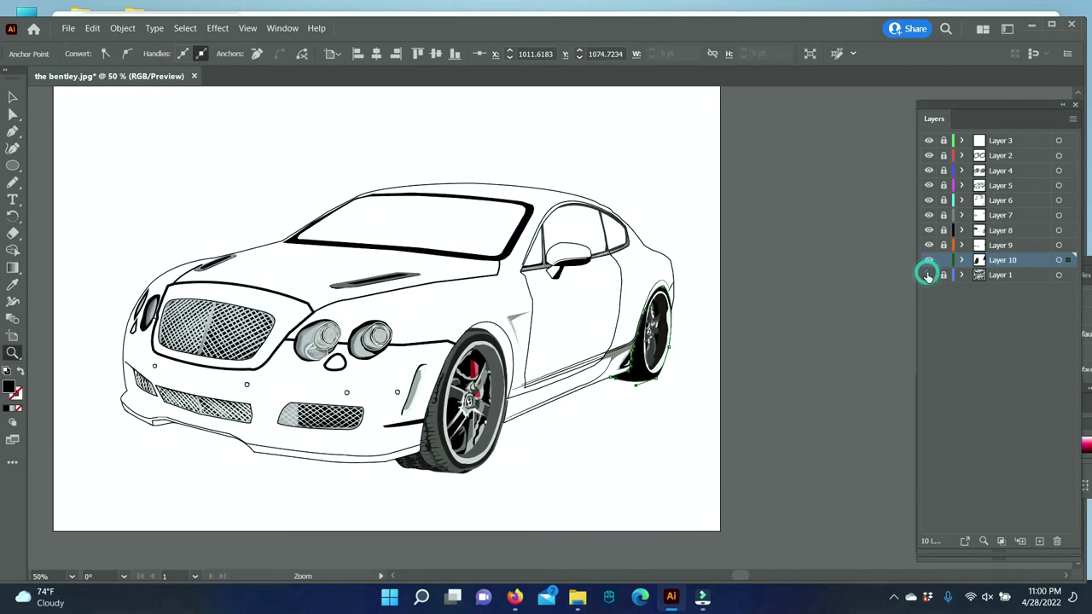
- Hide the reference photo, export a JPEG named 'lin' into the Bentley folder, and switch to Layer 9
left_click(68, 29)
left_click(307, 307)
double_click(163, 139)
type("lin")
key("Return")
key("Return")
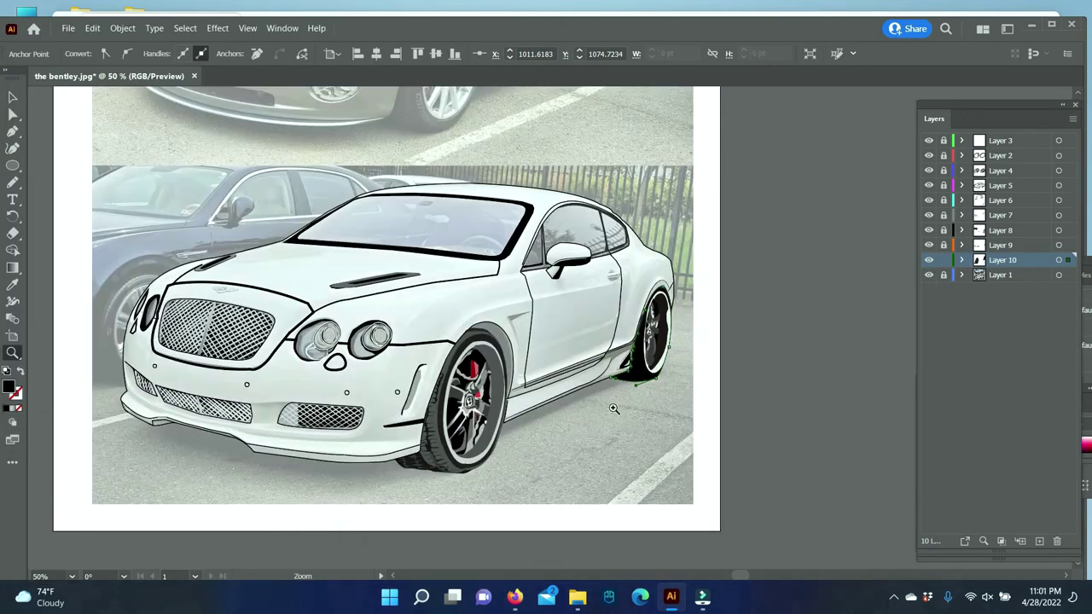
left_click(1000, 245)
- Pen a dashboard band along the windshield's lower edge and fill it dark grey #161616
left_click(209, 365)
left_click_drag(442, 378, 482, 386)
left_click(771, 416)
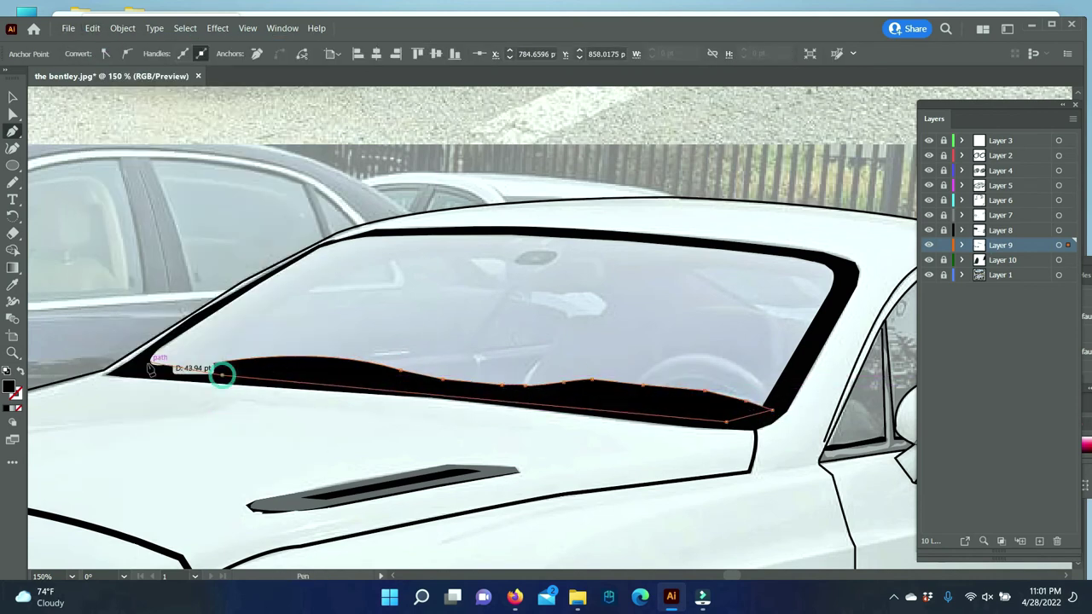
left_click(219, 373)
key("v")
double_click(8, 385)
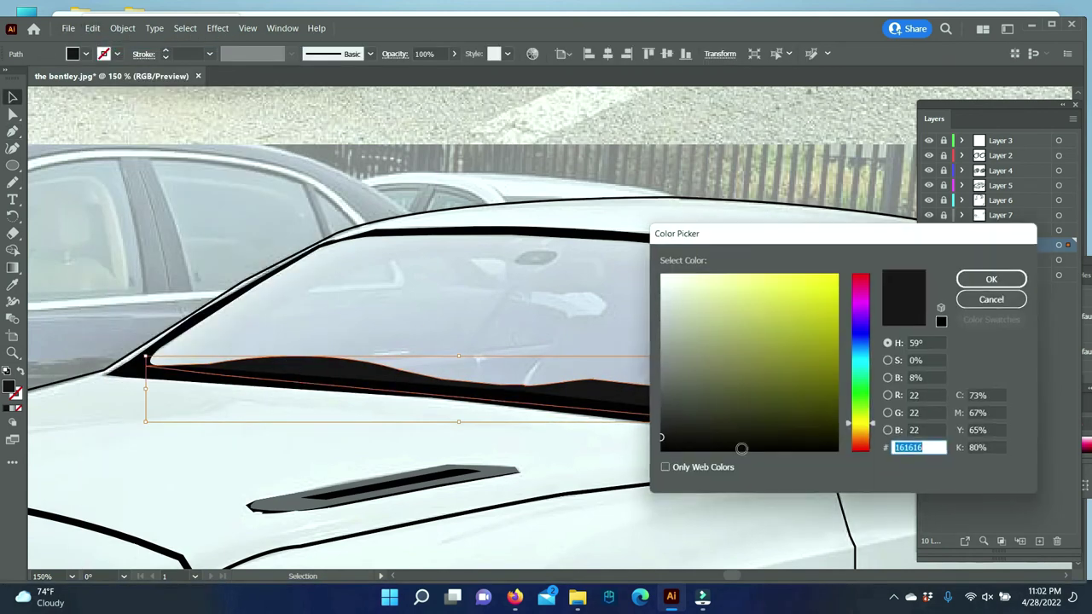
left_click(995, 278)
left_click(145, 117)
- Pen the dark steering-wheel arc inside the windshield
left_click(13, 132)
left_click(632, 386)
left_click_drag(769, 392, 858, 480)
left_click(107, 111, "ctrl")
key("n")
key("v")
left_click(327, 477)
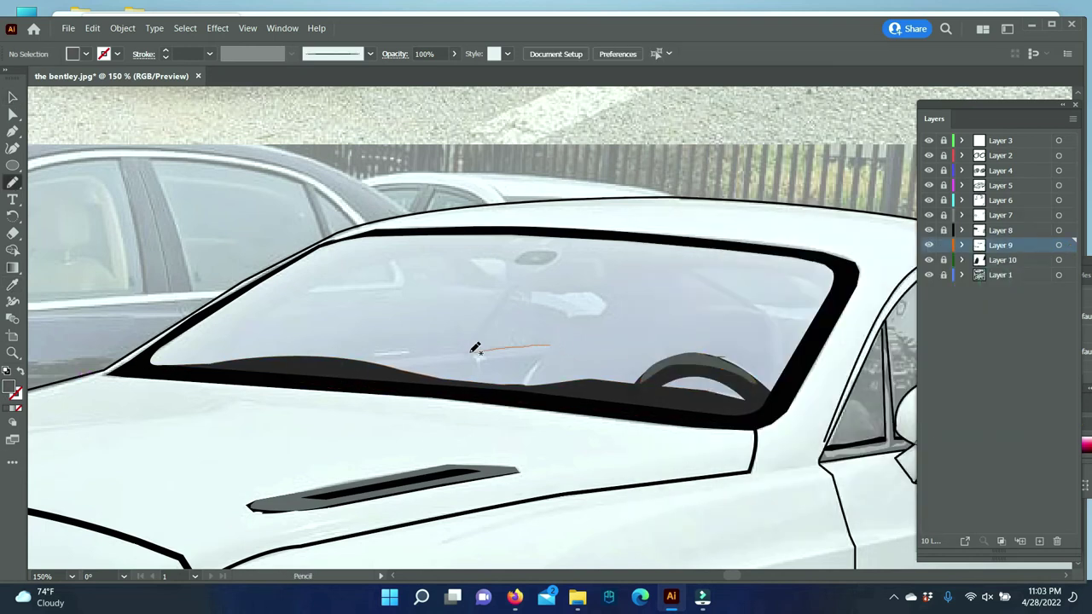
- Pencil a light grey wiper blade and reorder it in the stack
key("i")
left_click(461, 490)
key("n")
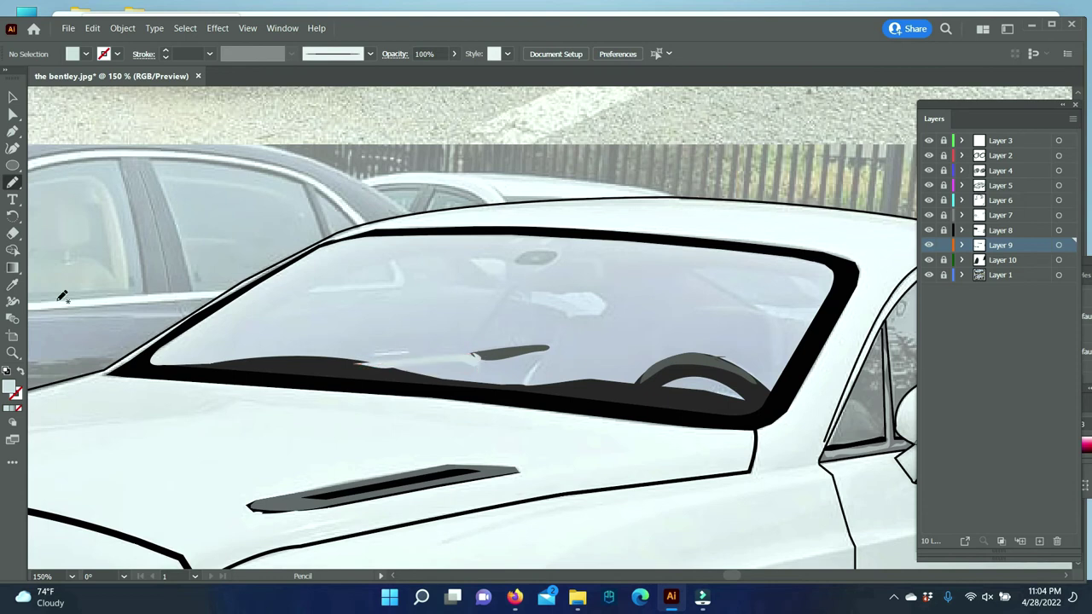
left_click_drag(354, 365, 538, 357)
right_click(398, 363)
left_click(463, 203)
- Draw the bluish shape over the wiper blade
key("p")
left_click(541, 364)
left_click(522, 386)
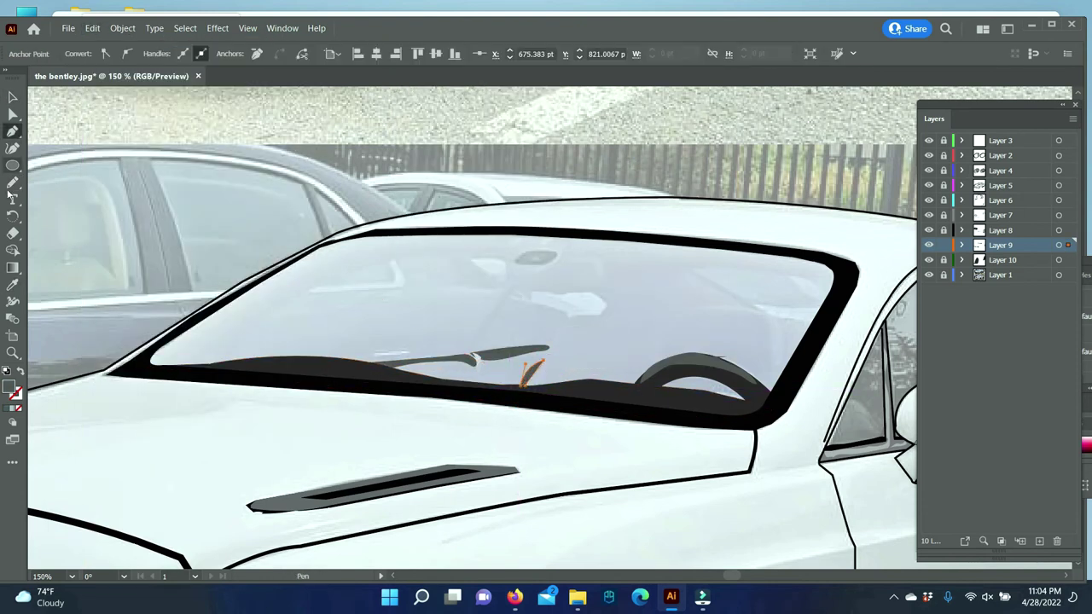
key("n")
left_click(13, 99)
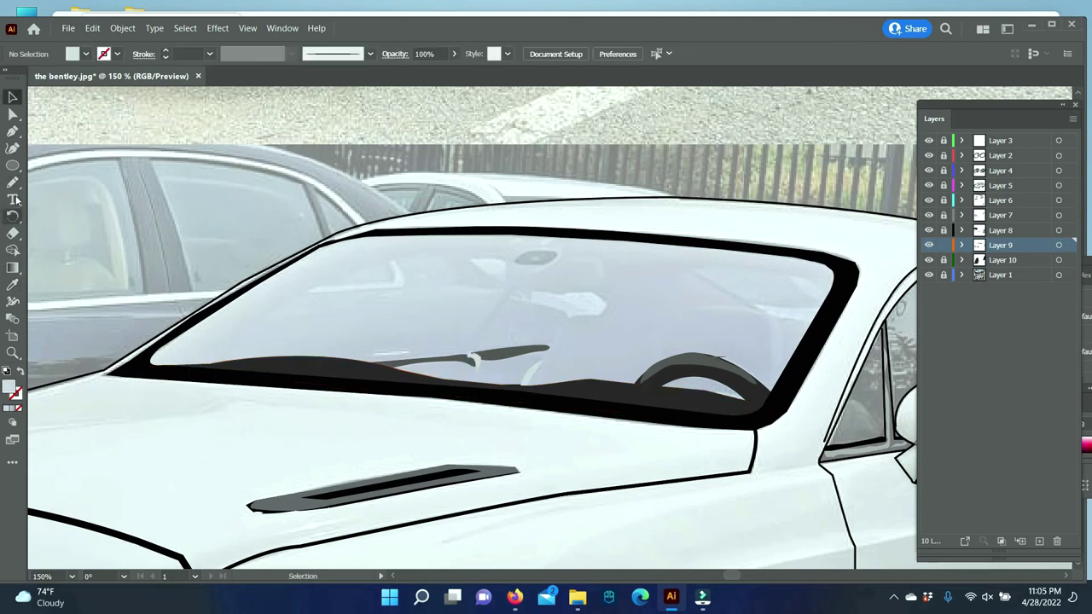
left_click_drag(563, 338, 551, 346)
- Send the bluish glass shape back one level and draw a small wiper piece
key("v")
right_click(516, 367)
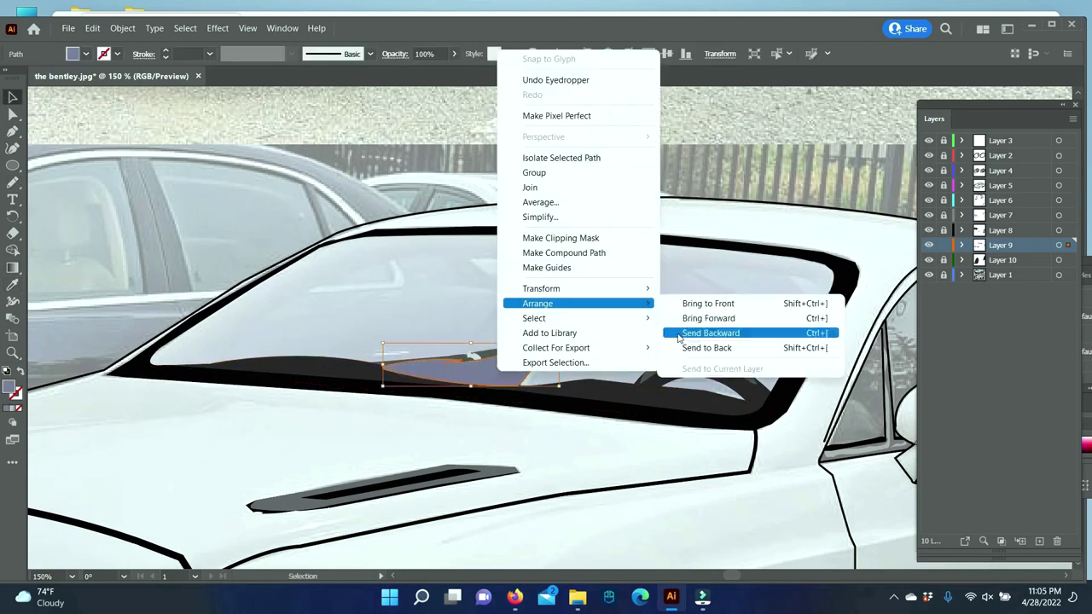
left_click(707, 332)
key("v")
left_click_drag(529, 264, 529, 257)
left_click(531, 331)
key("v")
left_click(301, 427)
- Draw the long wiper arm outline curving toward the right
left_click(470, 351)
left_click_drag(614, 309, 646, 320)
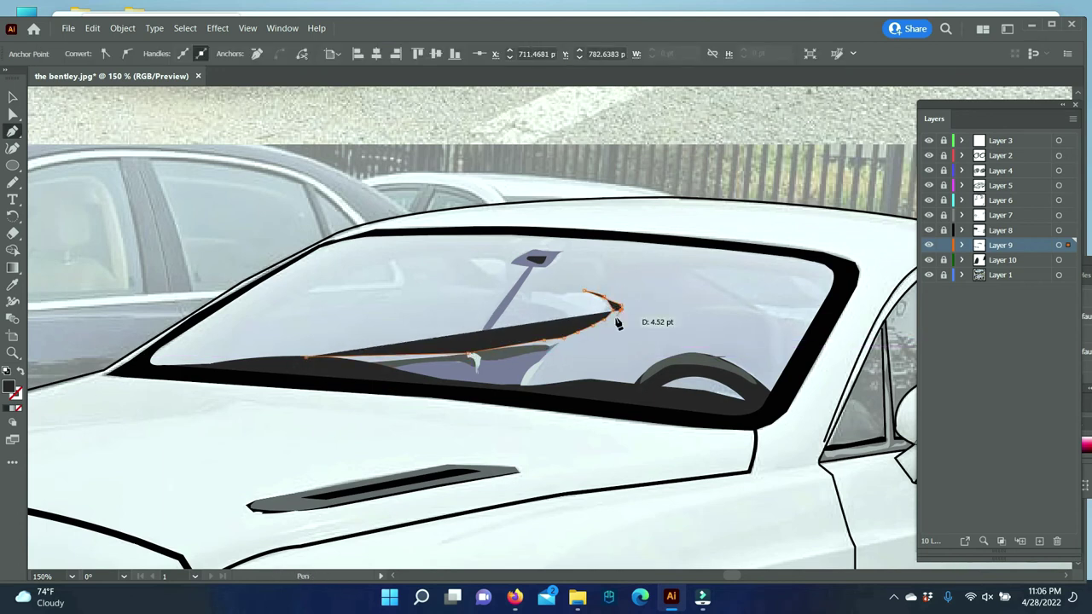
left_click(307, 363)
key("v")
left_click(97, 146)
- Send the wiper arm to the back of the stack
key("n")
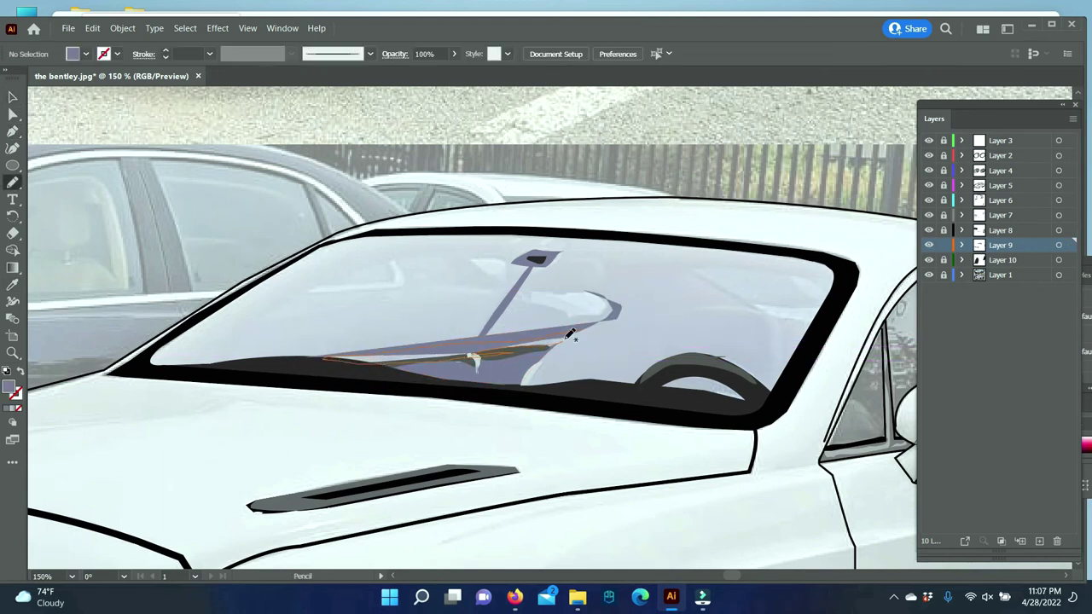
key("v")
left_click(463, 361)
right_click(485, 344)
left_click(675, 326)
left_click(26, 158)
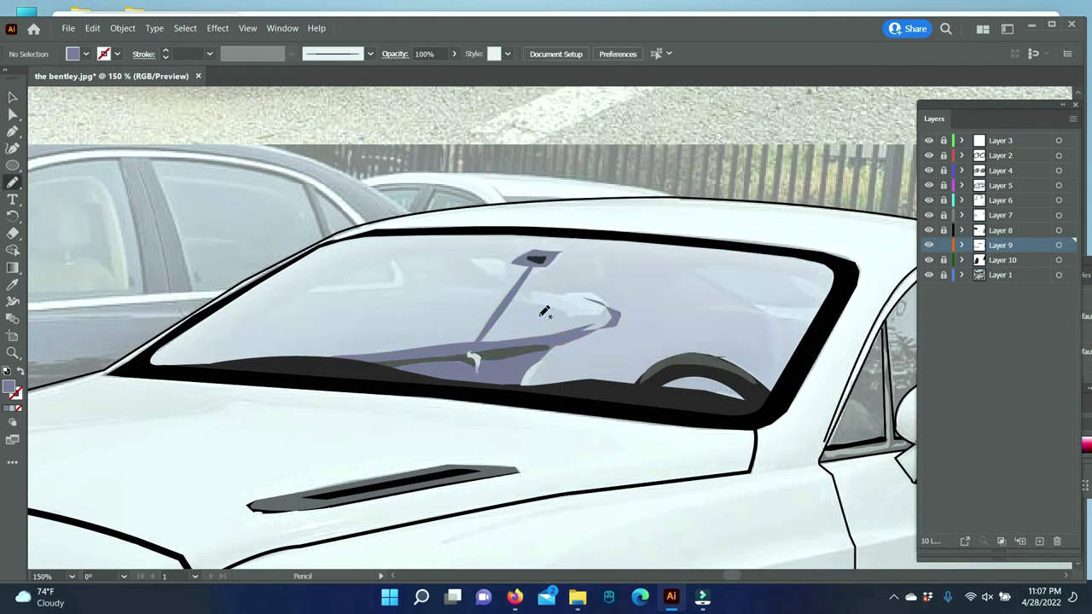
- Draw the rear-view mirror and windshield tint, filling them blue-grey #63657C
left_click_drag(519, 287, 517, 292)
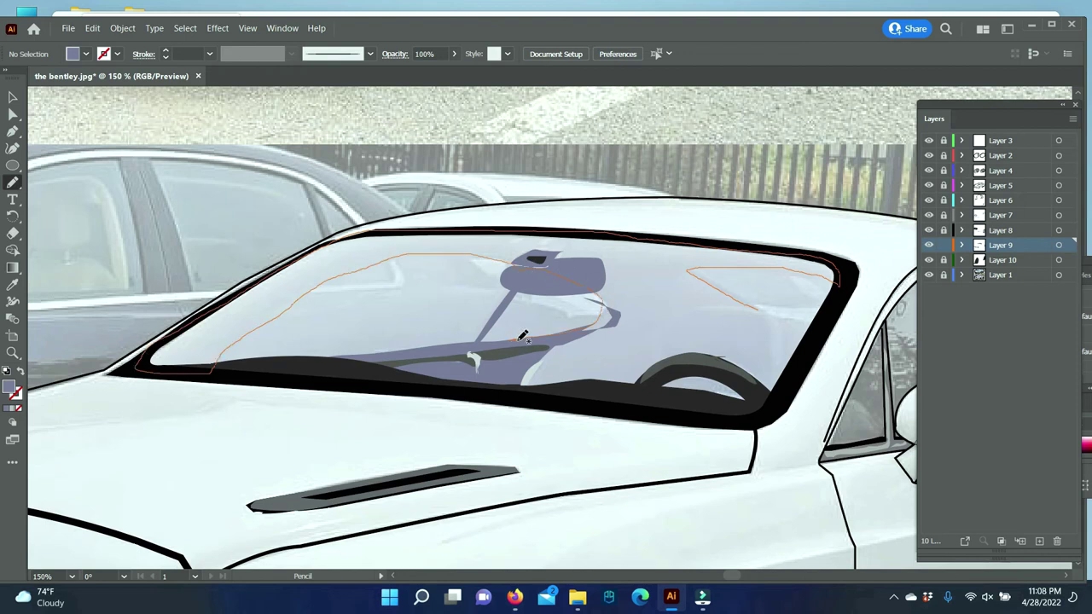
left_click_drag(758, 304, 616, 309)
key("v")
left_click(530, 267)
double_click(11, 385)
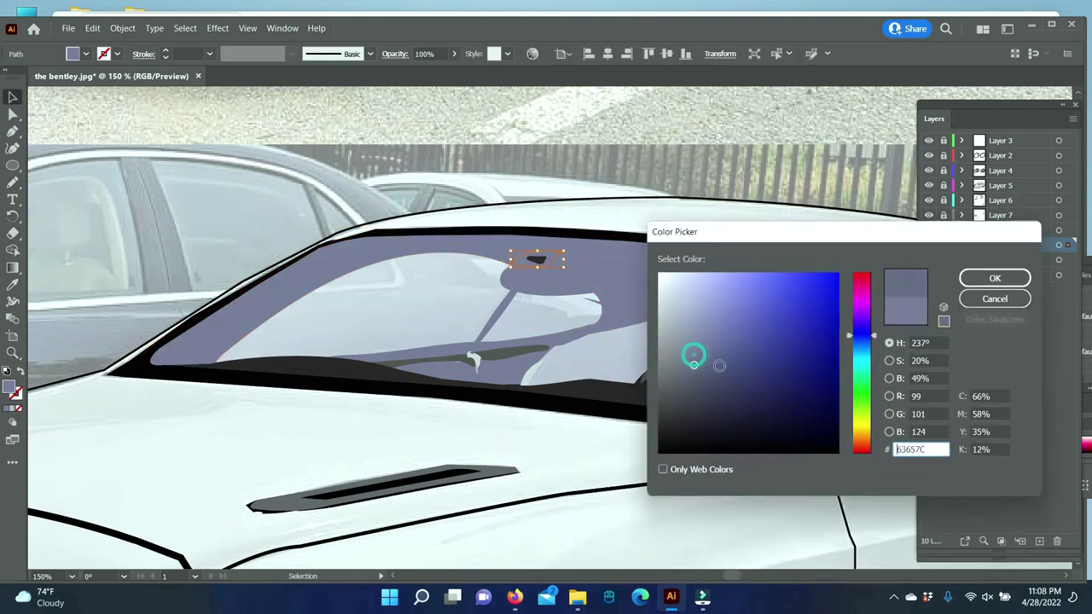
key("Return")
left_click(785, 395)
- Add a light glare shape sent to the back, then a dark driver's seat
left_click_drag(770, 313, 732, 303)
right_click(767, 258)
left_click(648, 555)
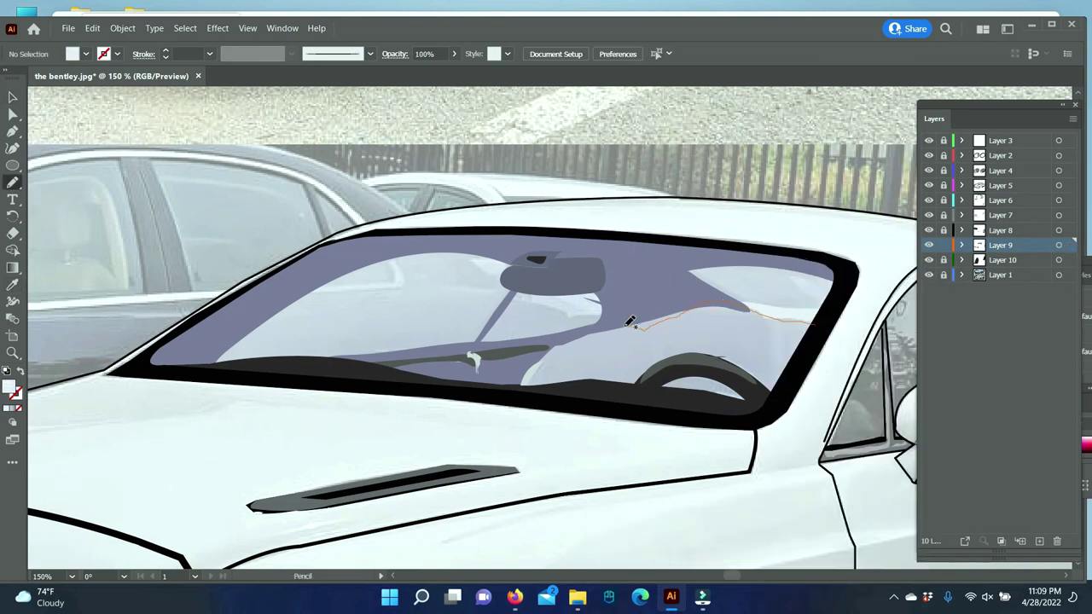
left_click_drag(698, 316, 693, 311)
key("v")
double_click(10, 385)
key("Return")
- Change the long path's settings from its context menu, then deselect everything
right_click(639, 367)
left_click(719, 472)
key("shift+e")
key("ctrl+shift+a")
key("n")
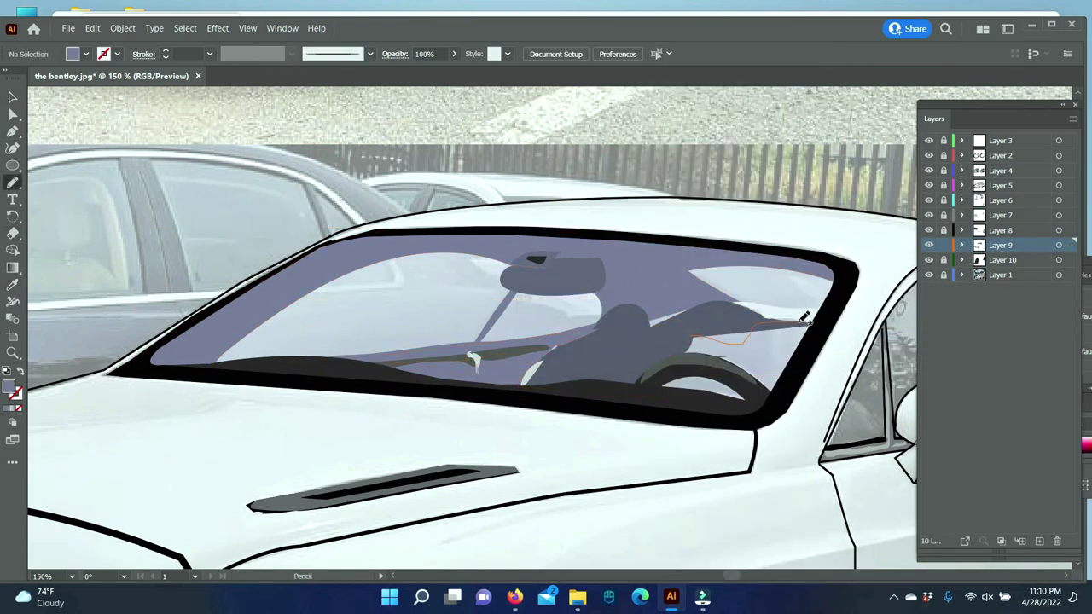
- Draw the passenger seat and send it behind the windshield frame
left_click_drag(627, 399, 648, 401)
key("v")
right_click(739, 358)
left_click(768, 298)
left_click(730, 510)
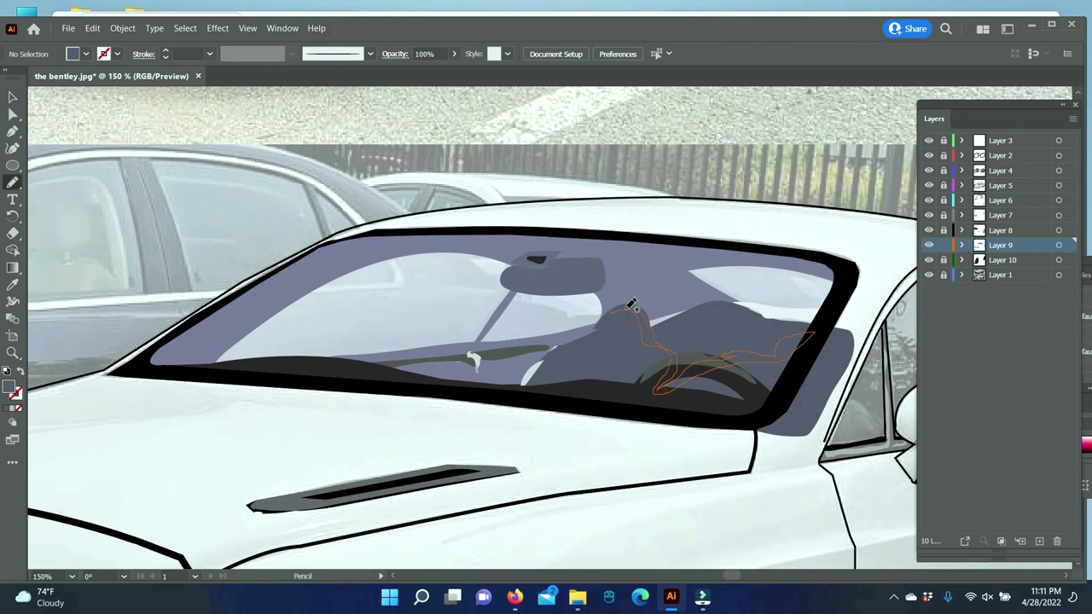
- Draw a shape over the steering wheel area and reorder it
left_click_drag(631, 304, 636, 312)
key("v")
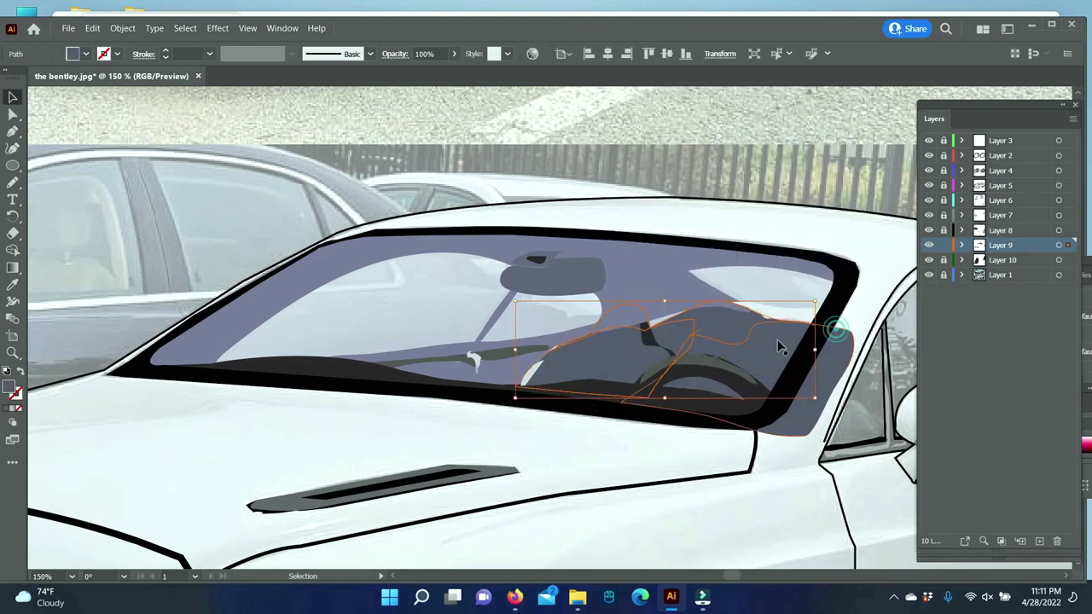
right_click(789, 122)
left_click(722, 124)
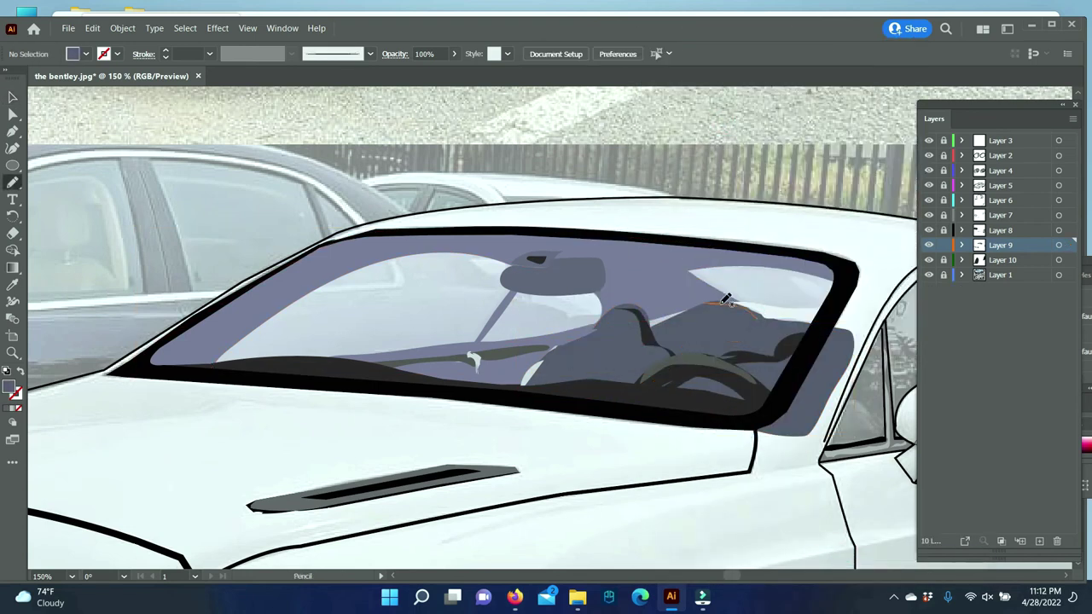
- Draw a shadow over the seats and set its opacity to 50%
left_click_drag(717, 307, 743, 361)
left_click(454, 53)
left_click_drag(461, 77, 446, 66)
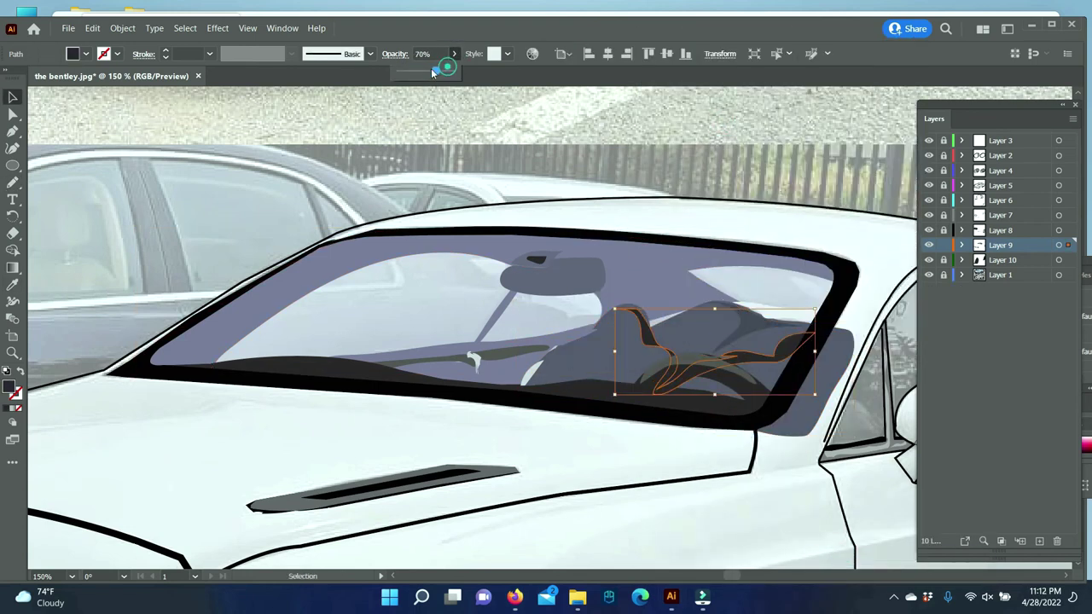
key("v")
scroll(729, 580, "right", 5)
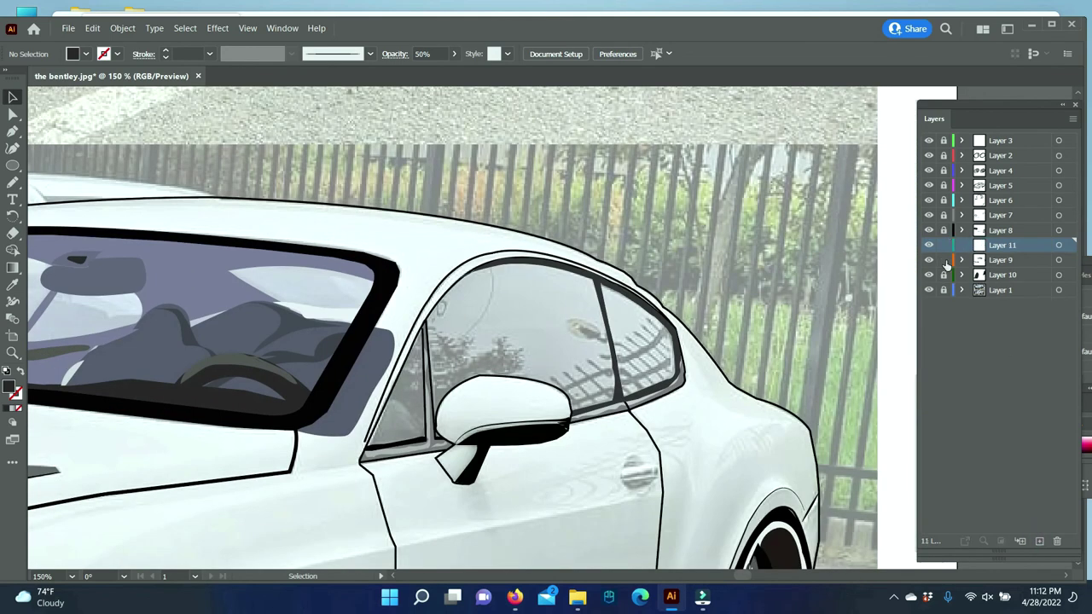
- Draw the windshield pillar highlight and fill it with the light body colour
key("n")
left_click_drag(290, 422, 350, 333)
left_click_drag(350, 461, 295, 424)
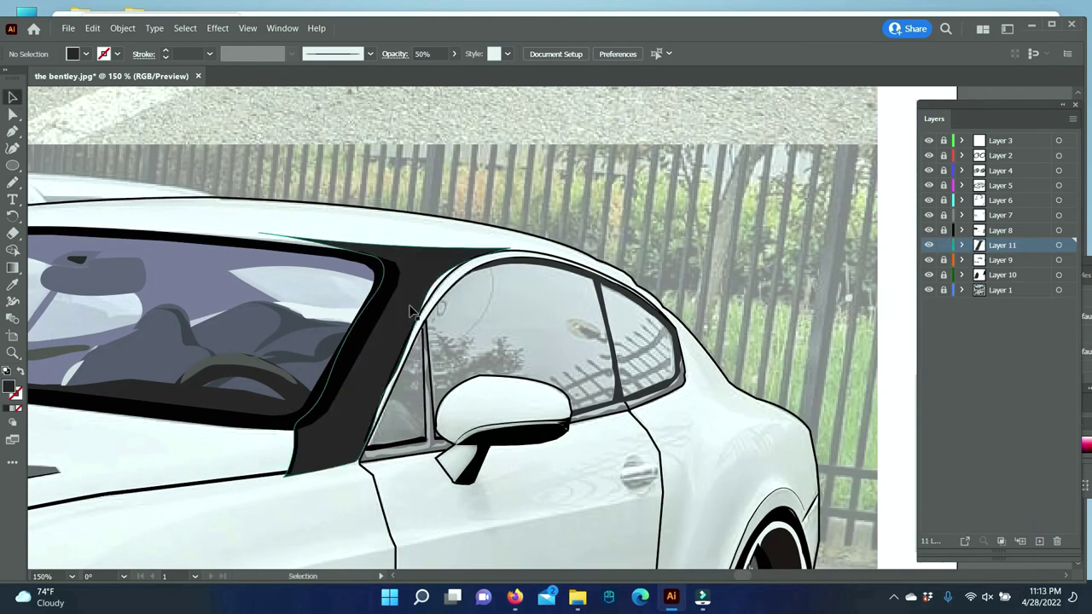
key("i")
left_click(478, 512)
key("v")
left_click(504, 129)
scroll(99, 556, "down", 1)
scroll(99, 556, "left", 2)
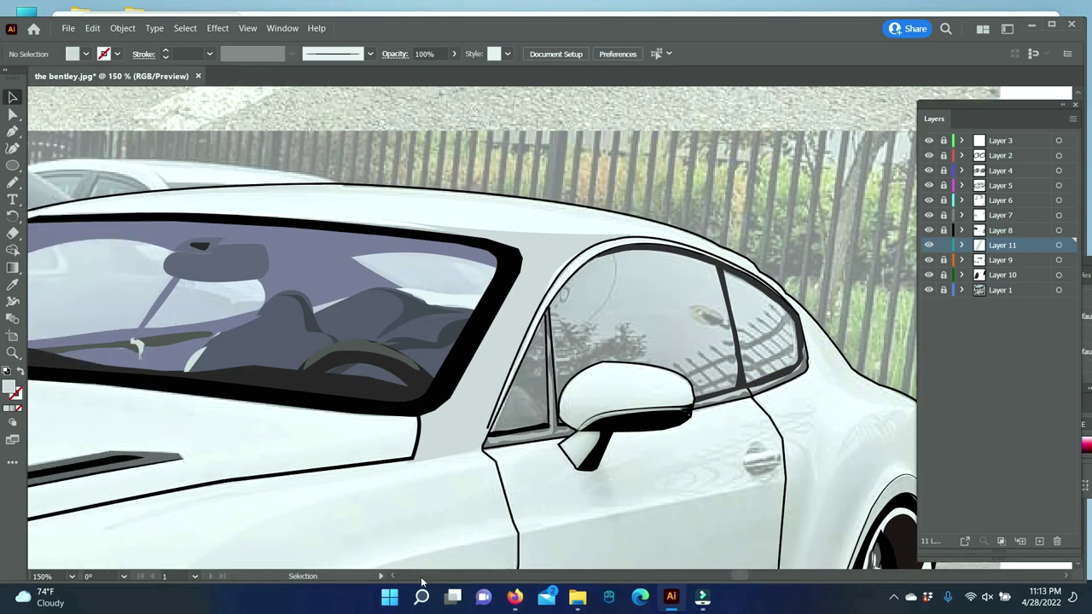
scroll(645, 268, "left", 3)
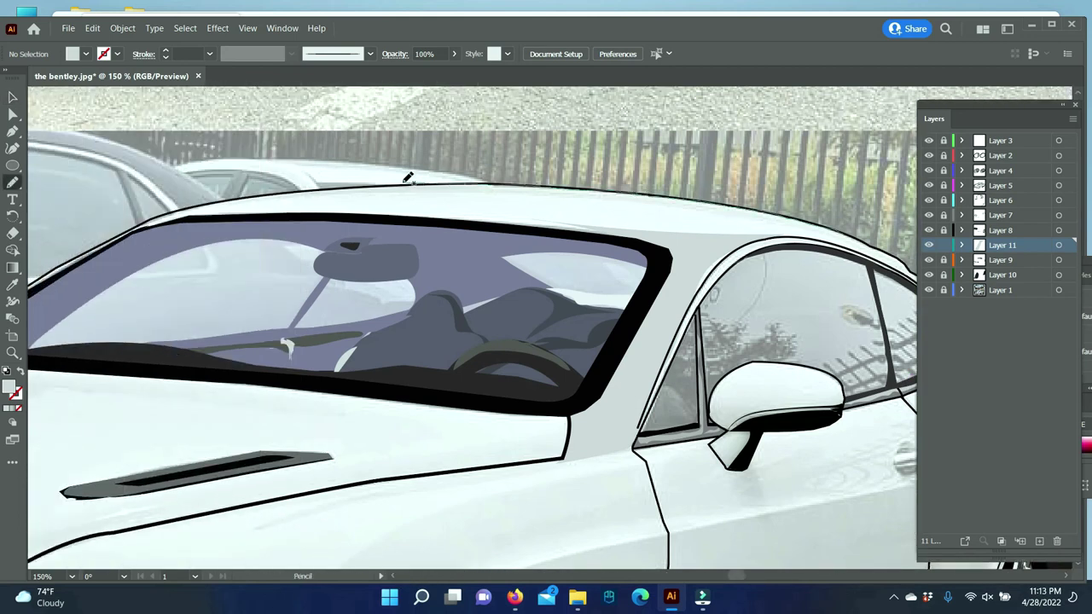
- Draw the roofline highlight along the top of the car
left_click_drag(906, 260, 911, 266)
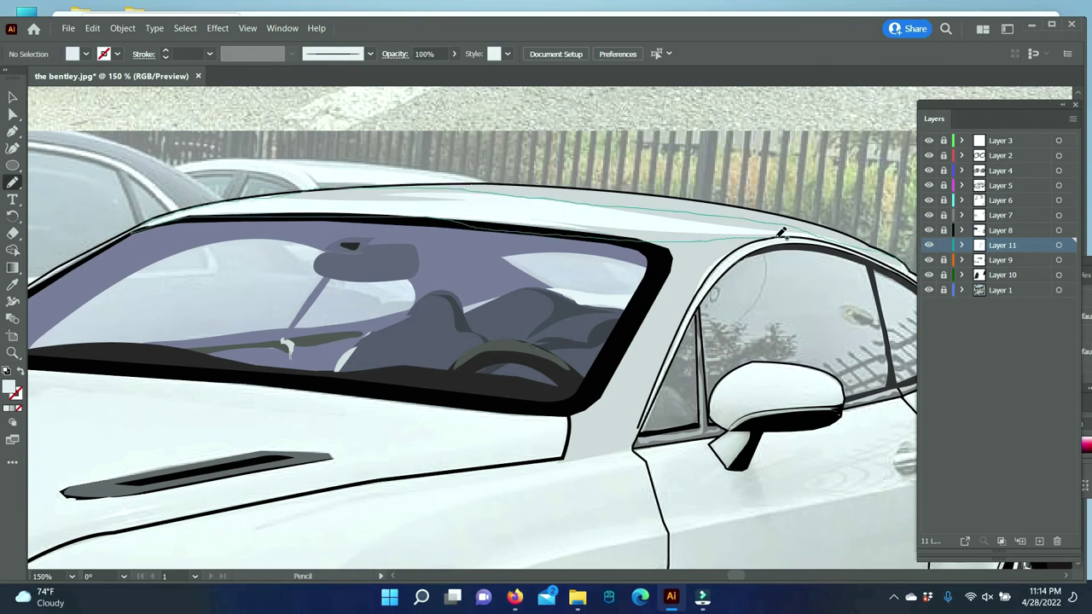
left_click_drag(780, 232, 895, 261)
scroll(604, 362, "right", 2)
scroll(604, 361, "right", 4)
key("i")
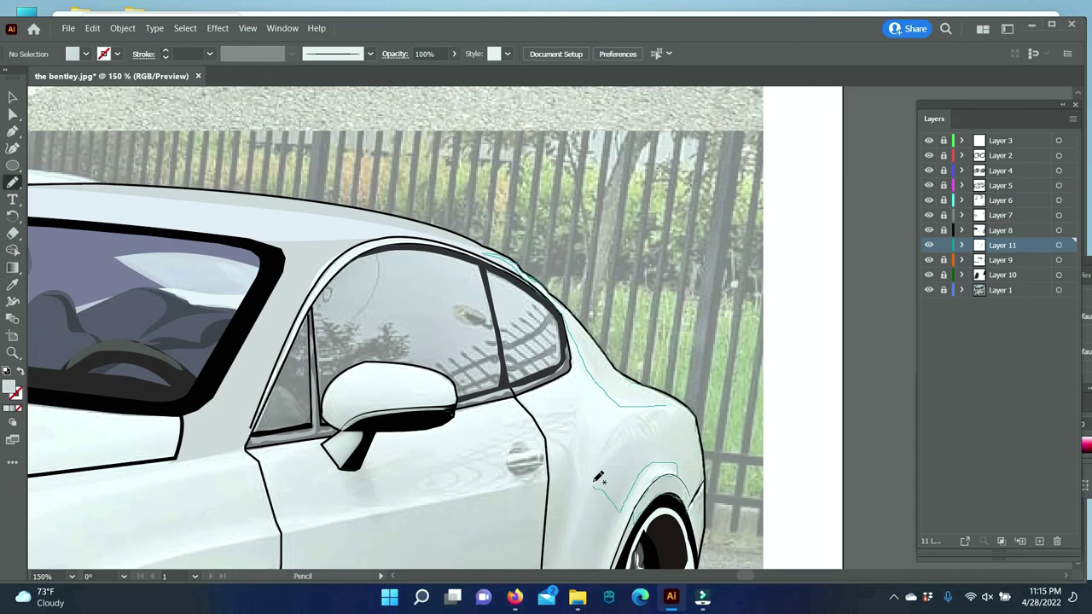
scroll(683, 431, "down", 2)
scroll(682, 392, "down", 3)
- Pick a pale grey highlight colour with the Eyedropper
key("i")
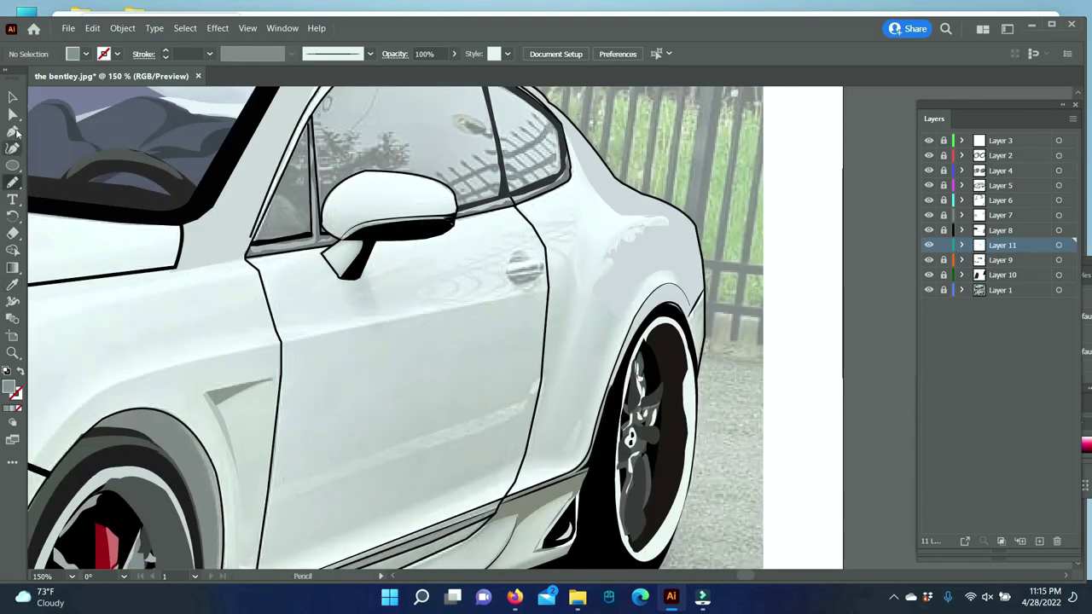
key("i")
scroll(814, 358, "up", 2)
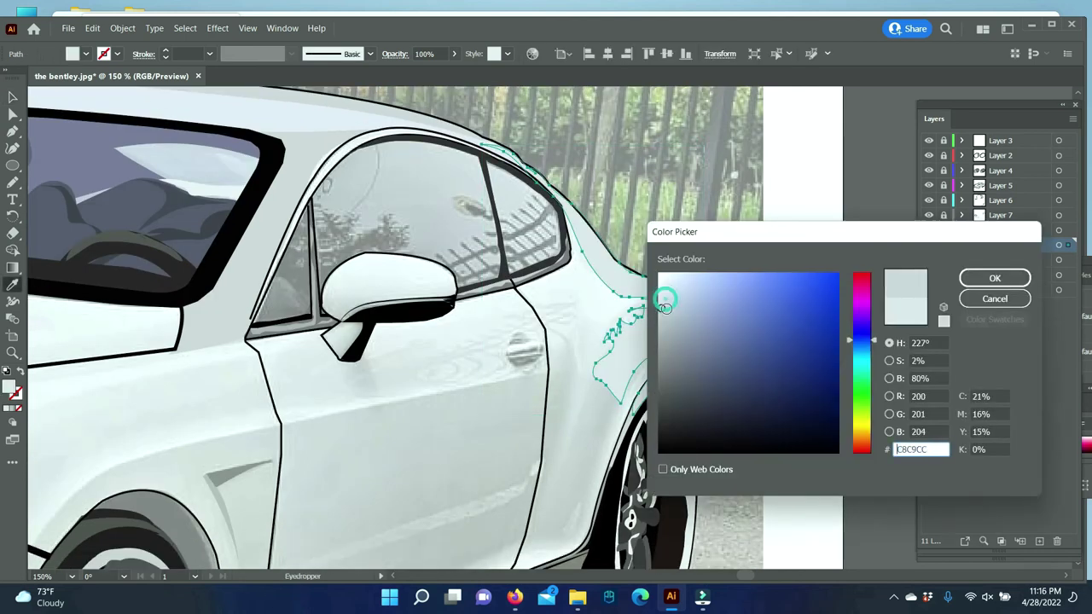
key("Escape")
scroll(800, 378, "down", 3)
scroll(800, 378, "down", 1)
- Draw the rear-quarter highlight and send it behind the body outlines
key("n")
left_click_drag(595, 217, 566, 318)
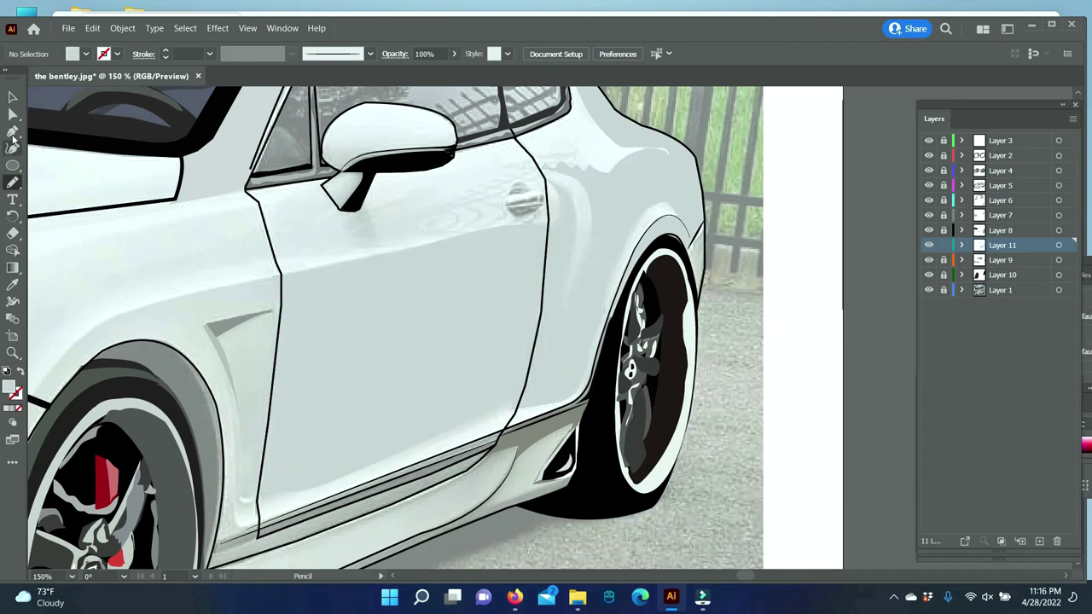
right_click(475, 195)
left_click(751, 555)
key("Return")
scroll(811, 389, "down", 1)
key("v")
scroll(811, 389, "down", 1)
key("n")
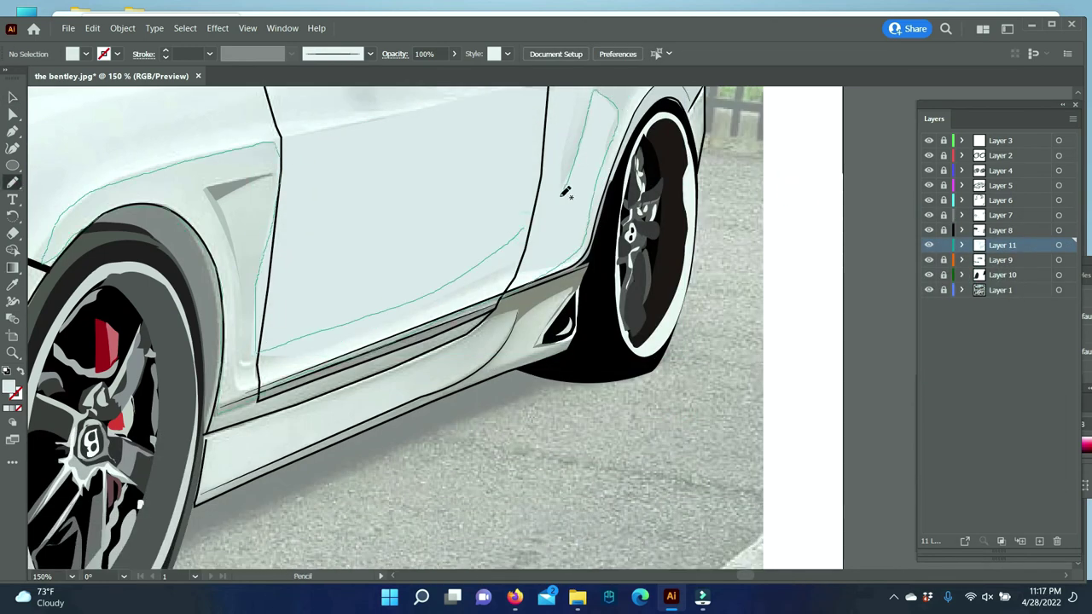
key("v")
- Draw a highlight across the front door below the mirror
scroll(640, 452, "up", 2)
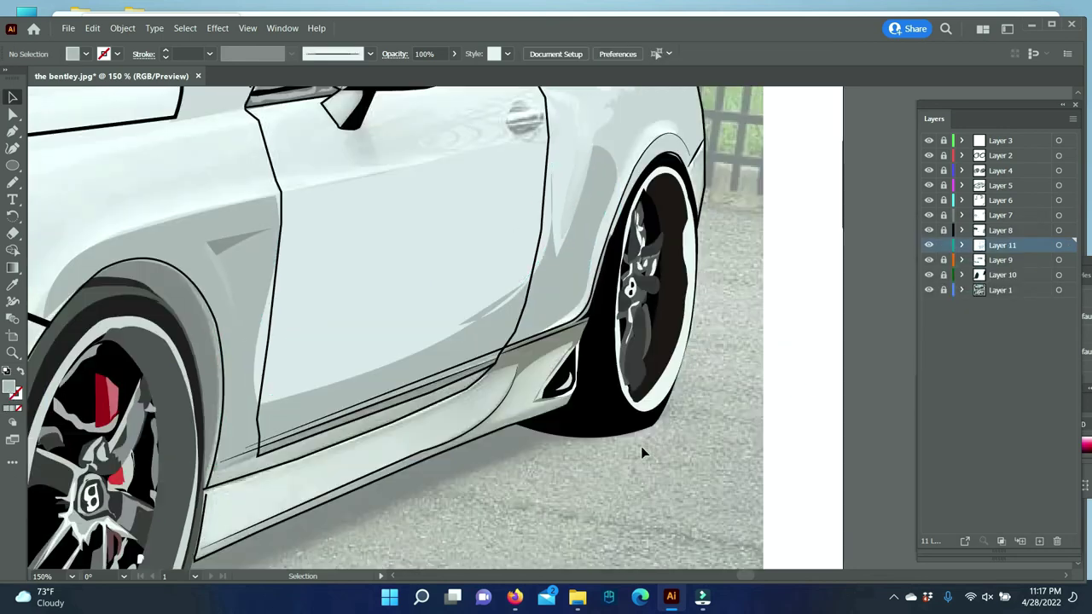
scroll(642, 452, "up", 3)
left_click_drag(499, 269, 503, 264)
key("z")
key("ctrl+minus")
key("ctrl+minus")
- Zoom in on the hood and draw a highlight below the windscreen
left_click(929, 291)
key("ctrl+plus")
key("ctrl+plus")
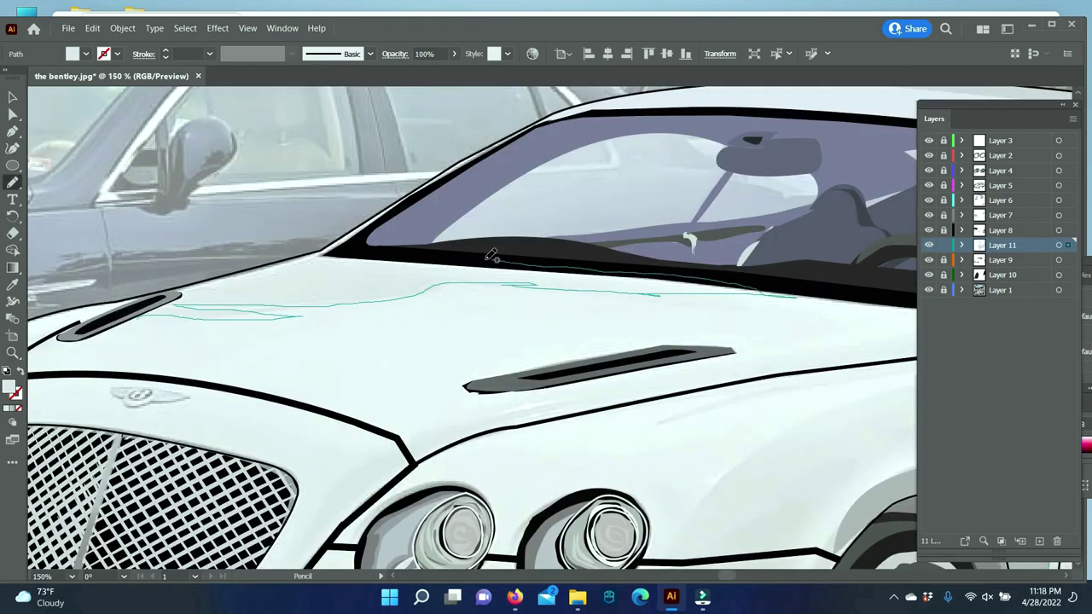
scroll(143, 295, "down", 1)
left_click_drag(754, 322, 410, 387)
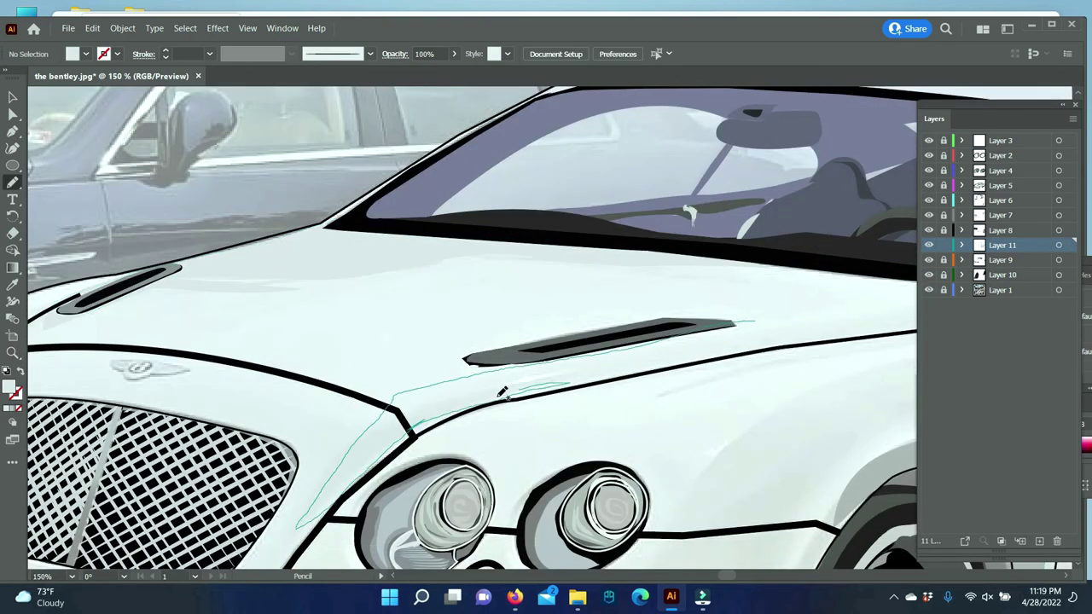
left_click_drag(843, 285, 845, 287)
scroll(767, 307, "right", 5)
scroll(612, 332, "up", 1)
- Add highlights along the hood's front edge and a line beside the grille
left_click_drag(653, 311, 613, 321)
scroll(469, 341, "left", 5)
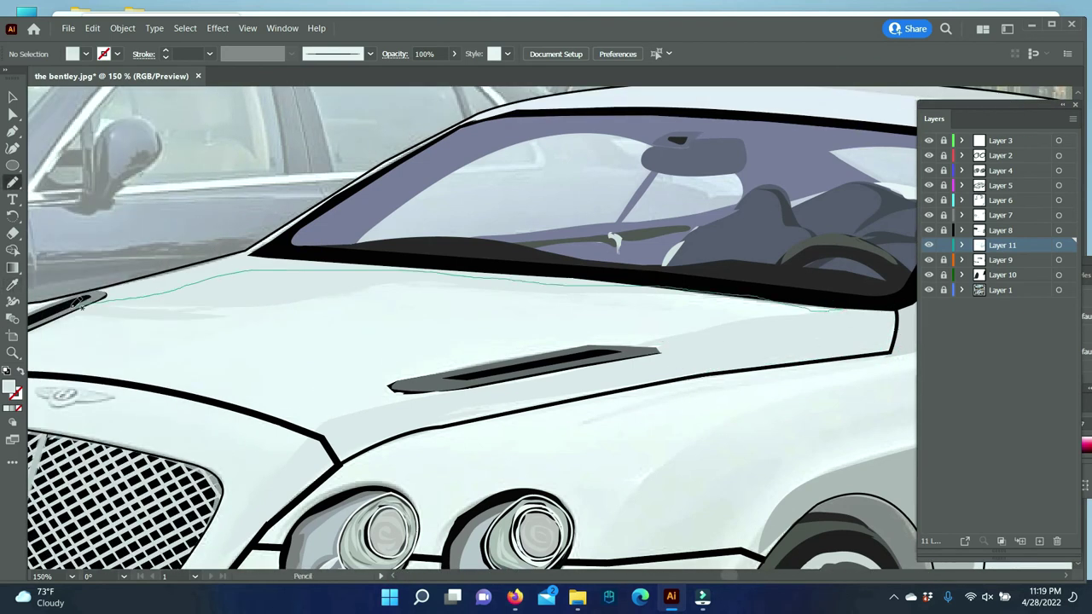
left_click_drag(848, 317, 844, 317)
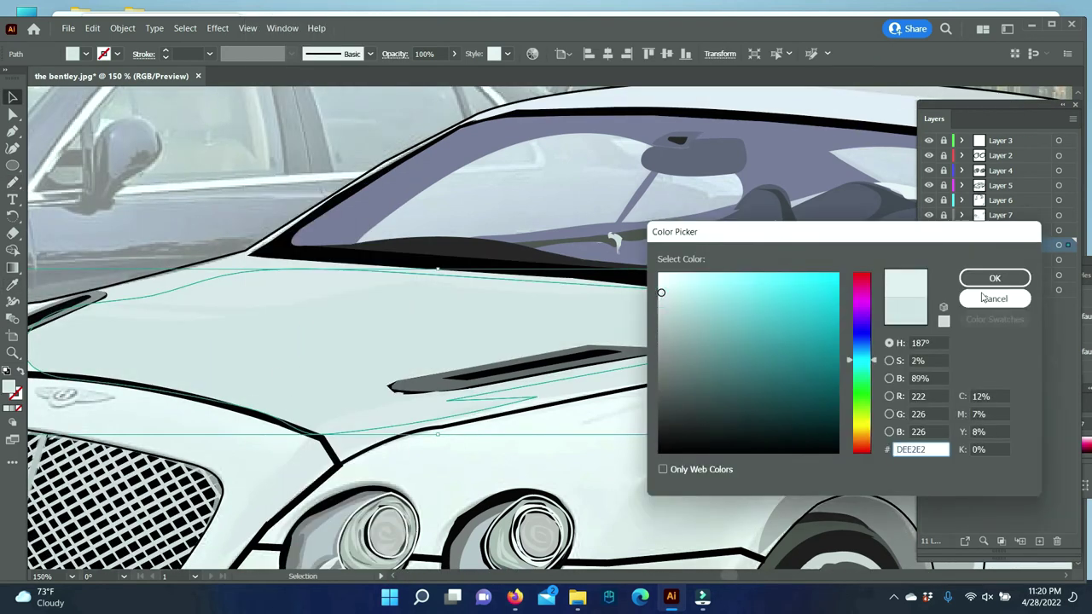
key("ctrl+shift+a")
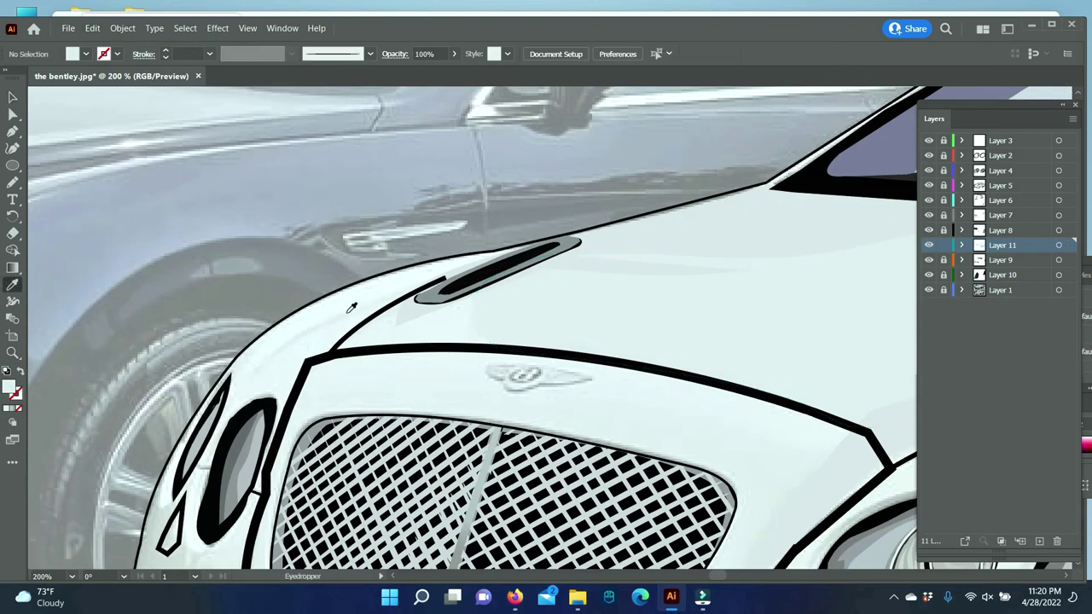
scroll(421, 313, "down", 3)
scroll(420, 312, "down", 1)
left_click_drag(853, 229, 789, 299)
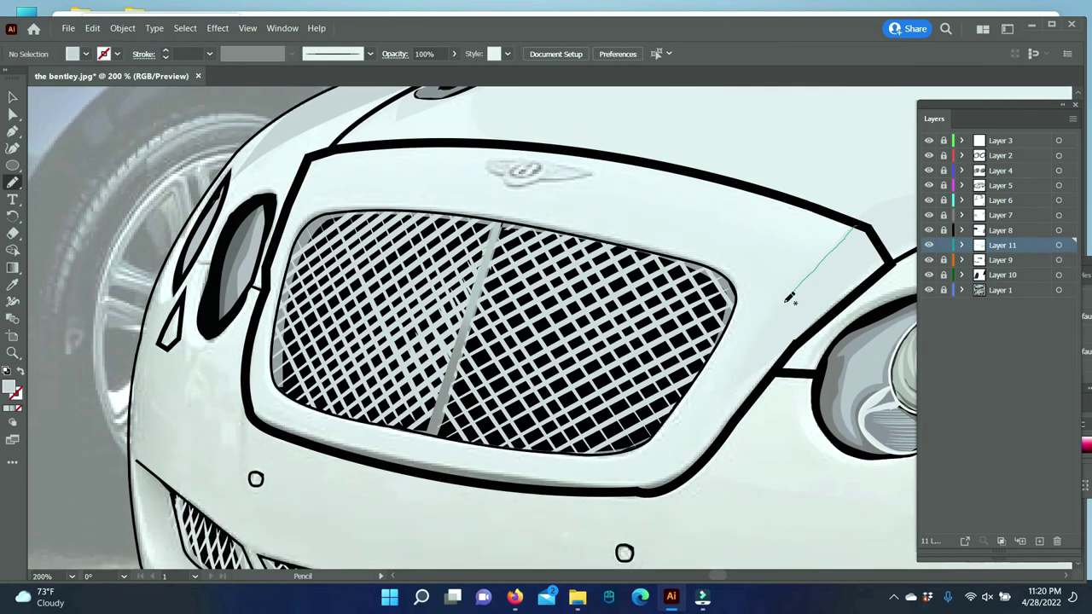
scroll(479, 351, "up", 1)
- Draw the grey shadow pieces under the badge wings
scroll(479, 350, "up", 1)
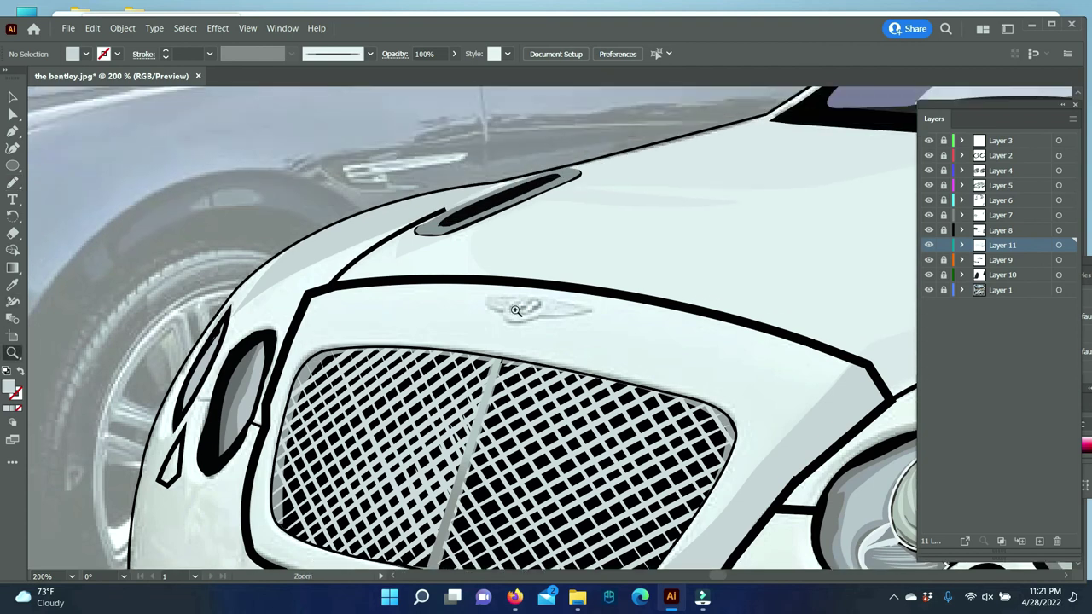
scroll(478, 351, "up", 1)
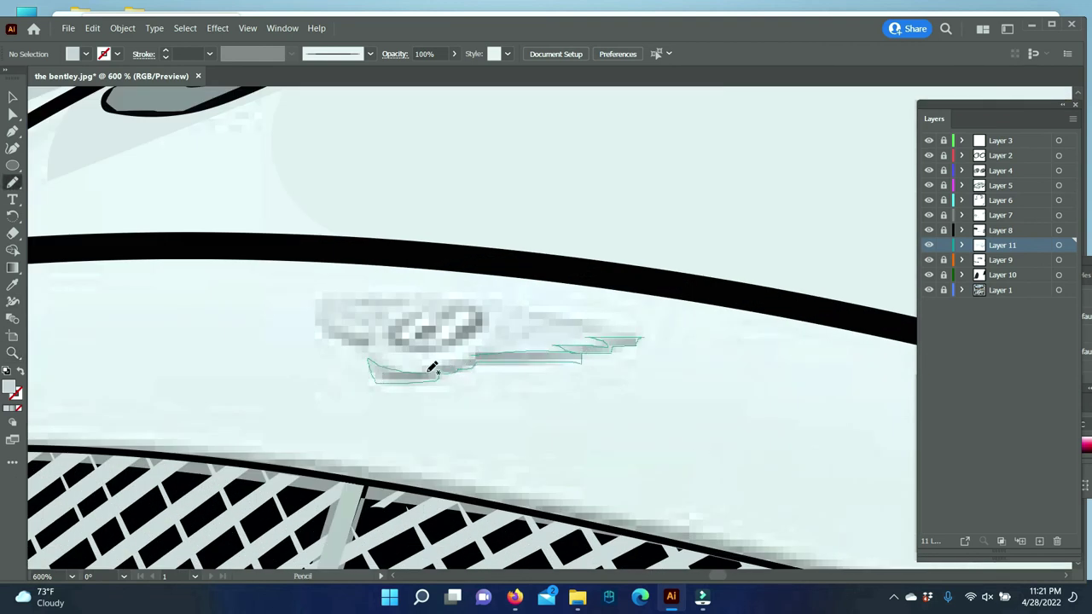
left_click_drag(515, 348, 478, 355)
double_click(10, 388)
left_click(992, 278)
left_click_drag(312, 304, 368, 350)
- Draw the badge's white centre oval and sample grey from the badge
key("z")
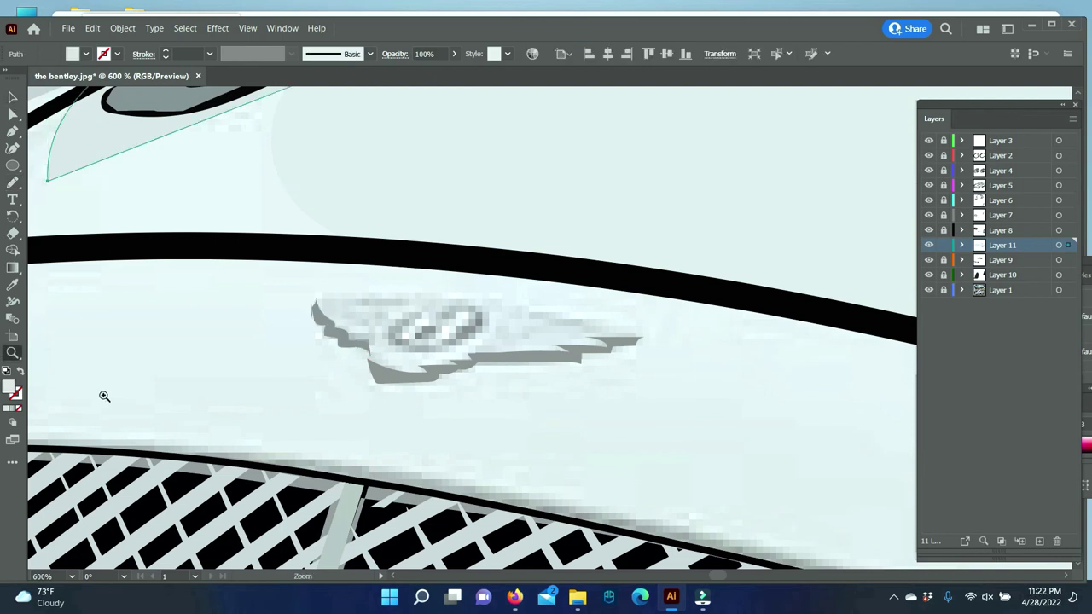
key("ctrl+minus")
left_click_drag(518, 316, 520, 318)
double_click(10, 389)
left_click(987, 279)
left_click(546, 340)
key("i")
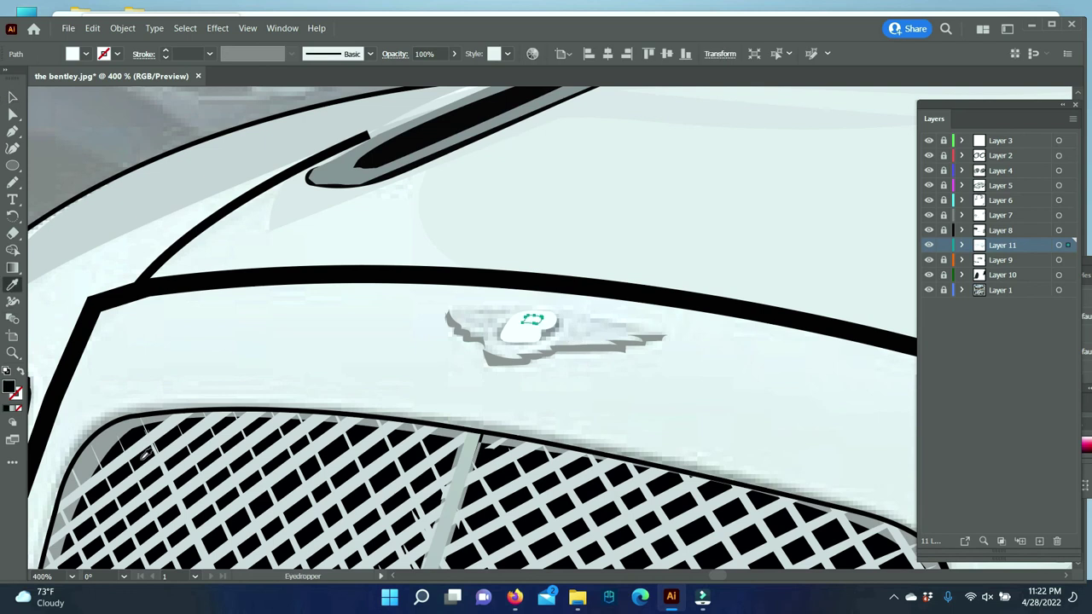
left_click(13, 98)
left_click(12, 288)
left_click(554, 345)
- Draw a dark-filled letter B in the badge centre
key("n")
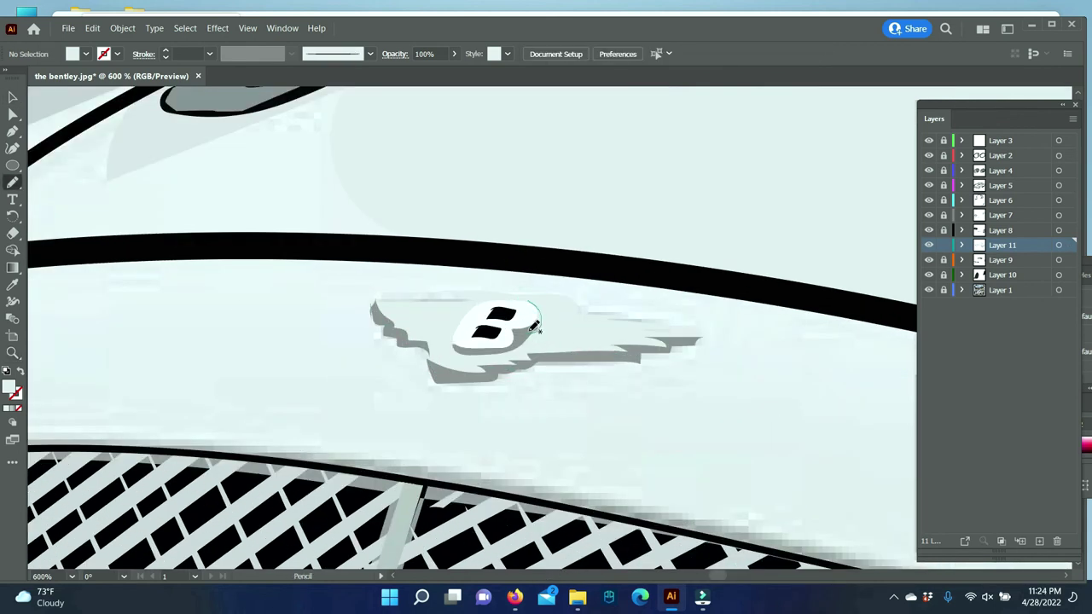
left_click_drag(534, 326, 531, 313)
left_click(12, 284)
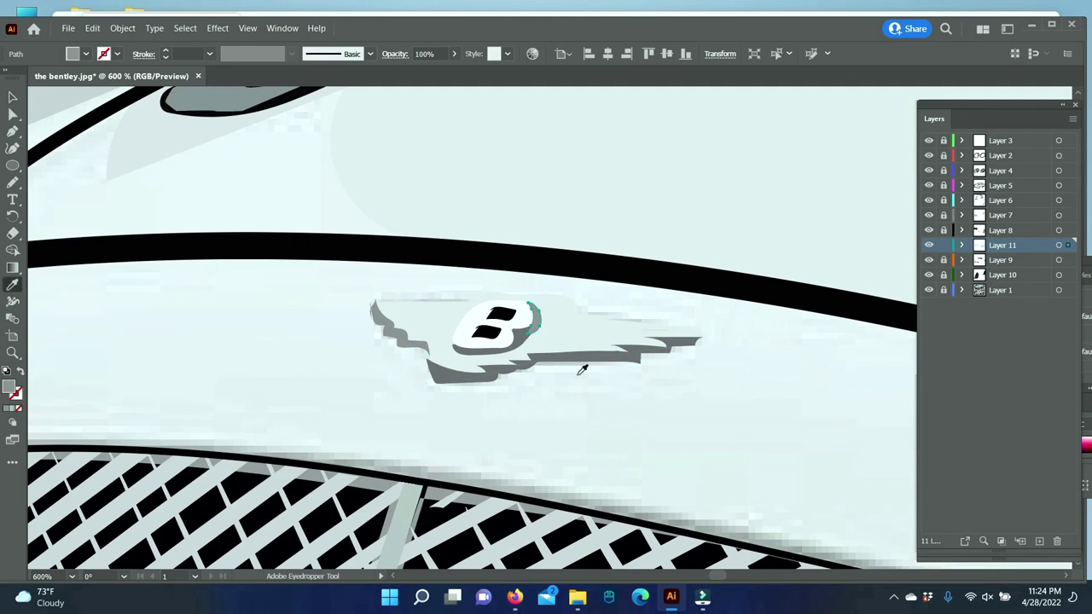
key("ctrl+shift+a")
- Draw both badge wings with feather detail, plus a grille-edge highlight
key("n")
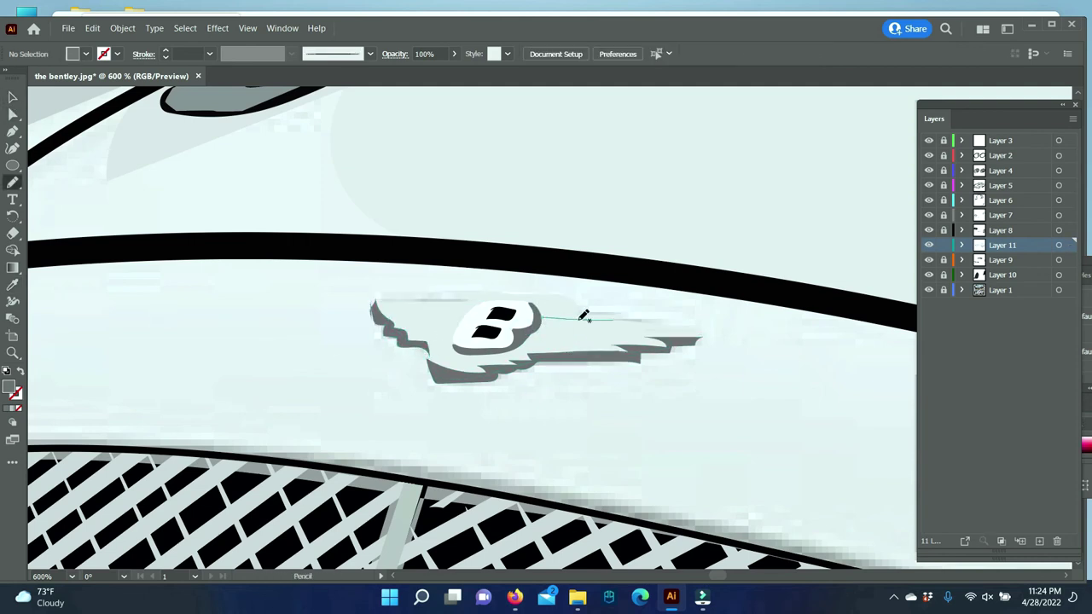
left_click_drag(603, 340, 609, 331)
left_click_drag(468, 312, 477, 314)
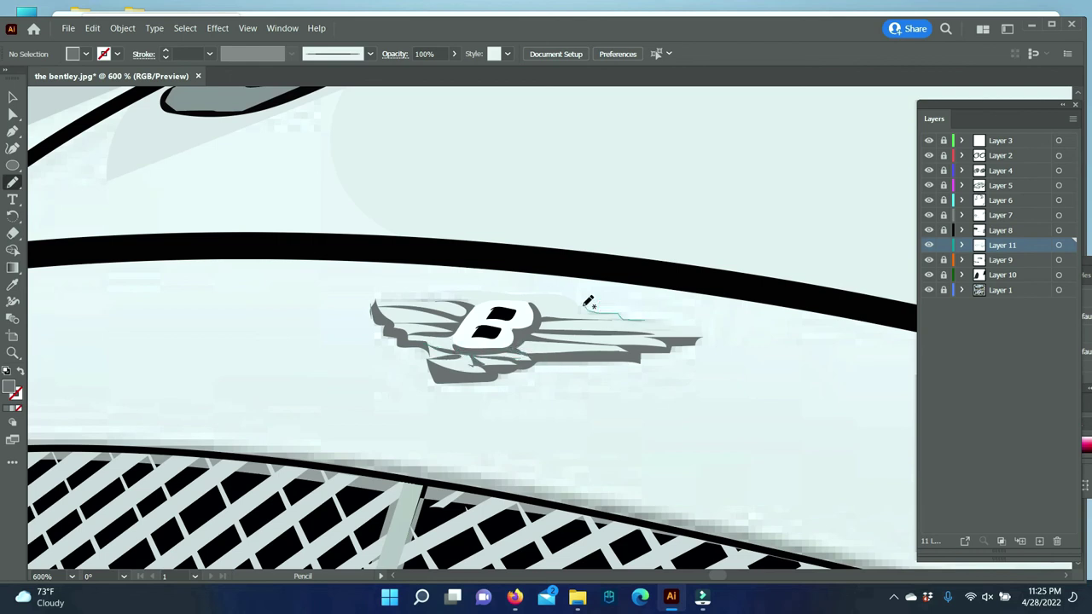
left_click_drag(701, 333, 701, 335)
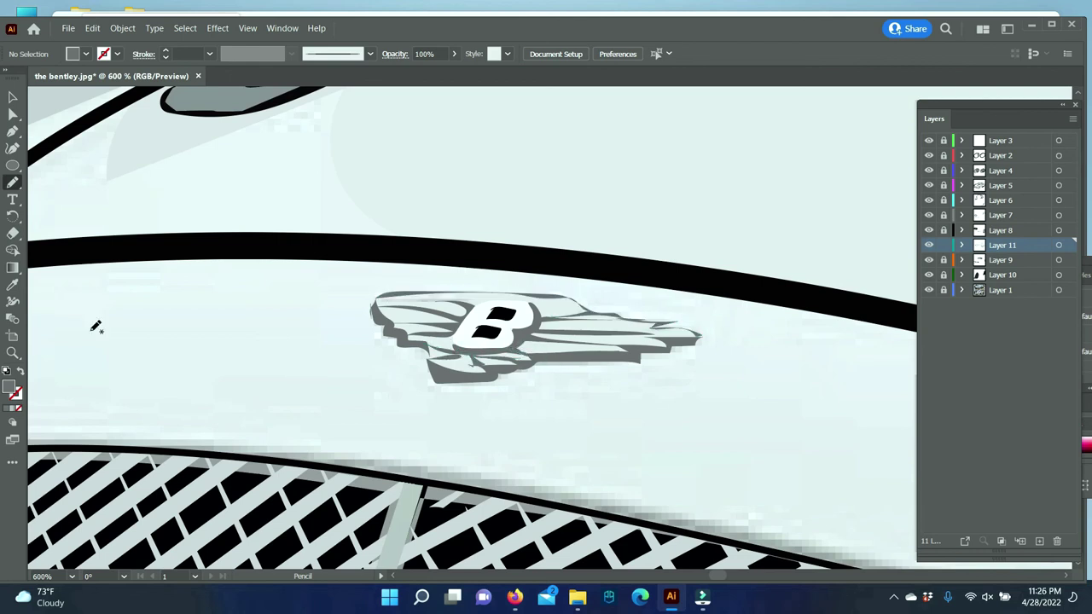
scroll(98, 324, "down", 3)
left_click_drag(198, 223, 410, 278)
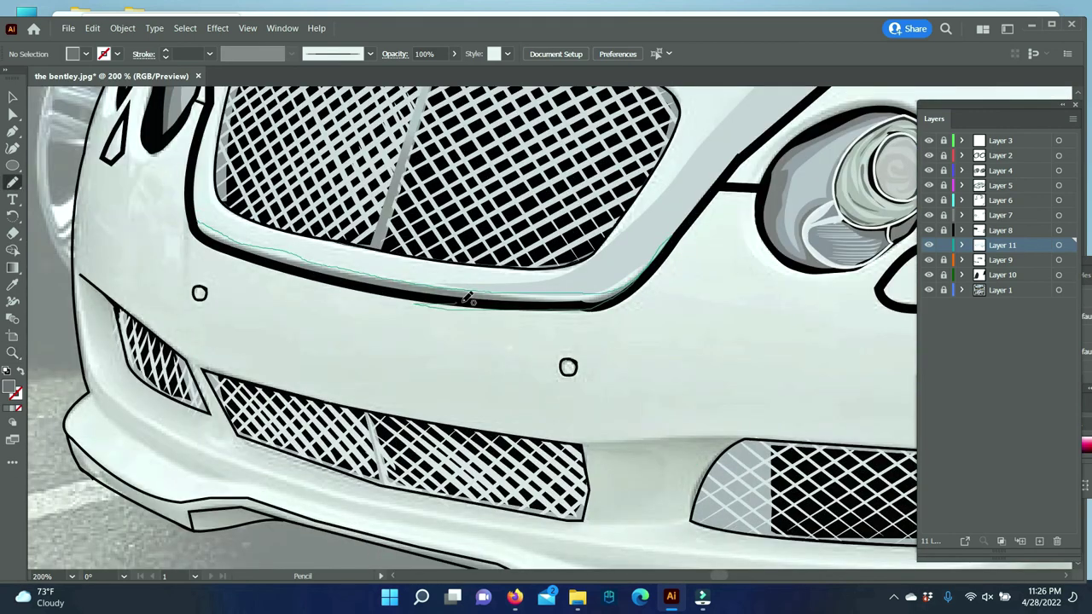
- Draw a closed highlight shape around the headlight with a sampled fill colour
left_click_drag(467, 301, 471, 300)
scroll(657, 378, "up", 5)
key("i")
key("n")
left_click_drag(213, 198, 138, 214)
left_click_drag(128, 341, 120, 349)
double_click(12, 388)
left_click(992, 278)
scroll(390, 363, "right", 5)
left_click_drag(703, 388, 704, 391)
- Draw a freehand highlight along the front fender
scroll(546, 341, "right", 10)
scroll(546, 341, "left", 5)
mouse_move(787, 113)
left_mouse_down()
mouse_move(800, 128)
mouse_move(793, 119)
left_mouse_up()
scroll(546, 341, "down", 5)
left_click_drag(438, 256, 290, 435)
- Draw a highlight along the grille bottom and erase a stray path segment
scroll(341, 410, "down", 2)
scroll(341, 409, "left", 4)
scroll(341, 409, "left", 5)
mouse_move(218, 386)
left_mouse_down()
mouse_move(806, 307)
mouse_move(721, 415)
left_mouse_up()
scroll(722, 415, "right", 5)
key("shift+e")
scroll(458, 563, "left", 10)
- Draw a grey shading band across the lower front bumper
key("n")
left_click_drag(708, 266, 563, 332)
scroll(700, 576, "left", 3)
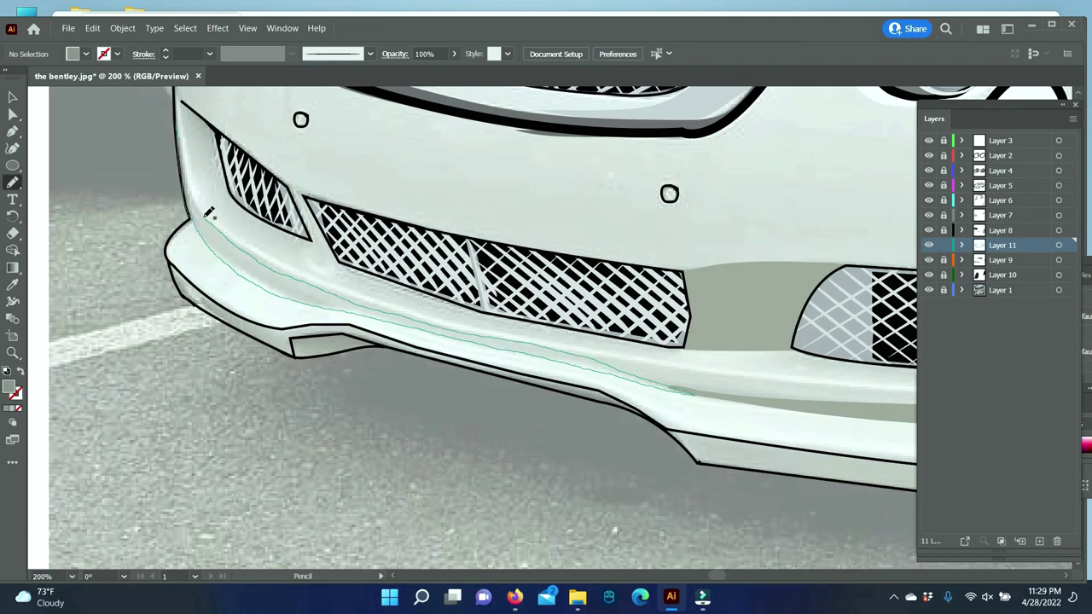
left_click_drag(205, 216, 211, 223)
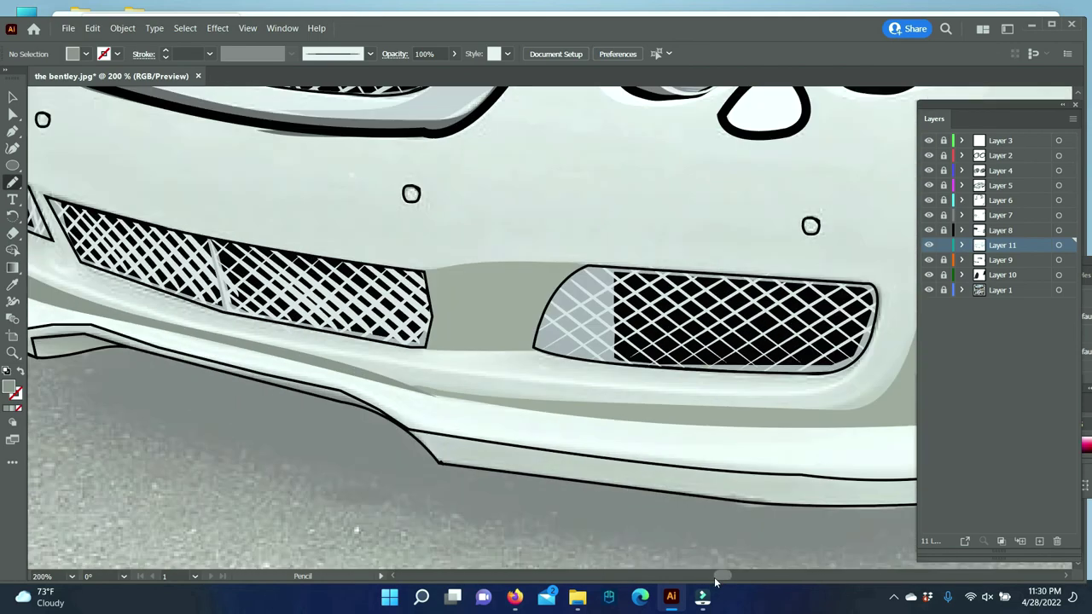
scroll(520, 383, "down", 5)
- Toggle Layer 1's visibility to compare the drawing against the reference photo
left_click(929, 291)
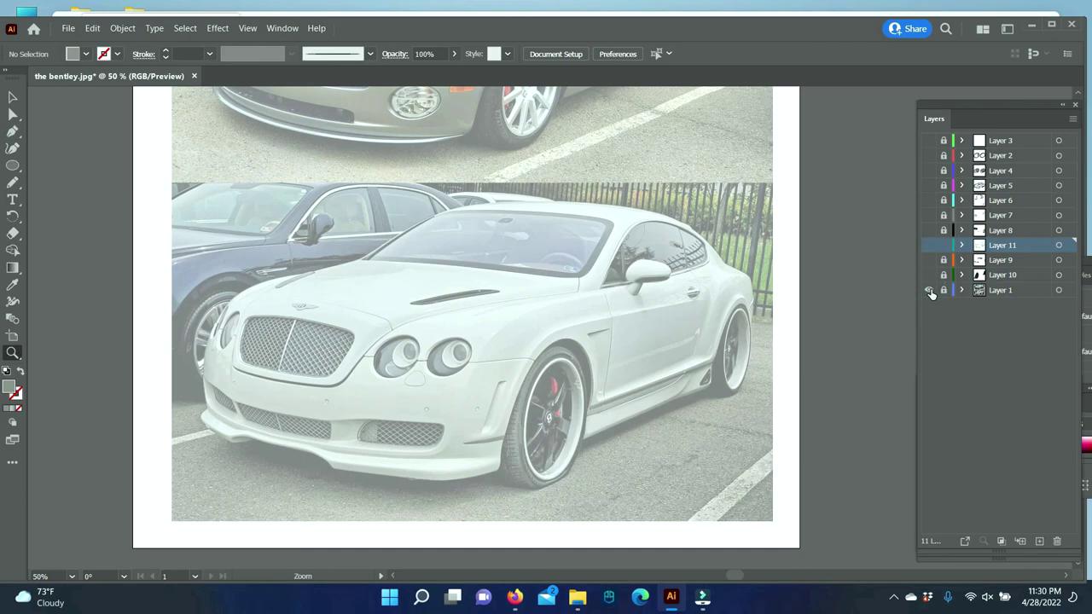
left_click(929, 290)
left_click(929, 290)
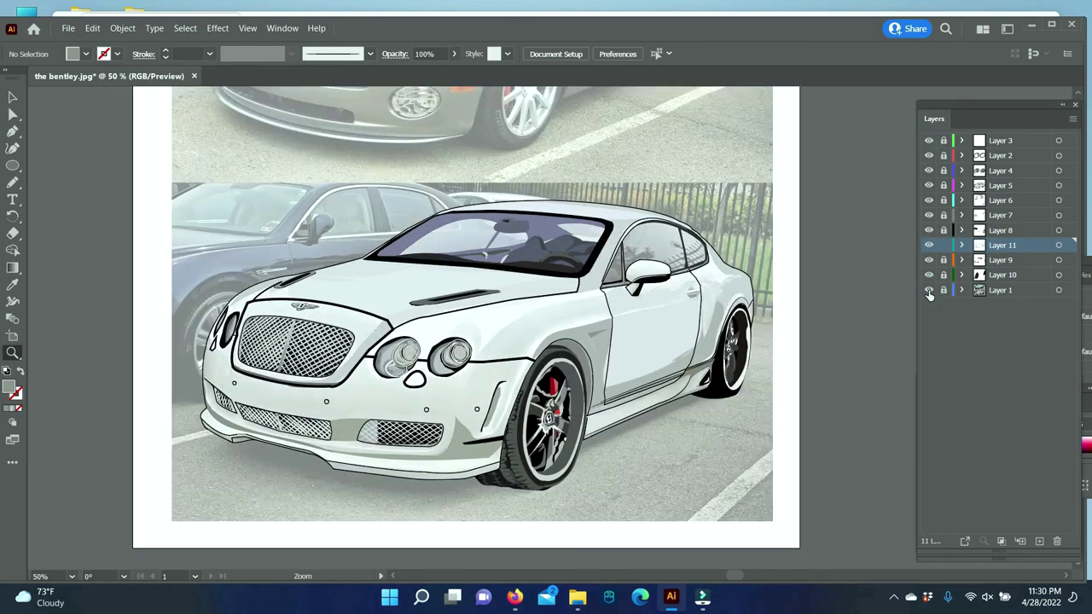
- Save as Illustrator template 'the bentley.ait' in X:\calendar cartoon, then hide the photo and resave
left_click(68, 28)
left_click(117, 227)
left_click(320, 232)
double_click(656, 147)
scroll(672, 141, "down", 5)
scroll(783, 162, "down", 3)
left_click(676, 420)
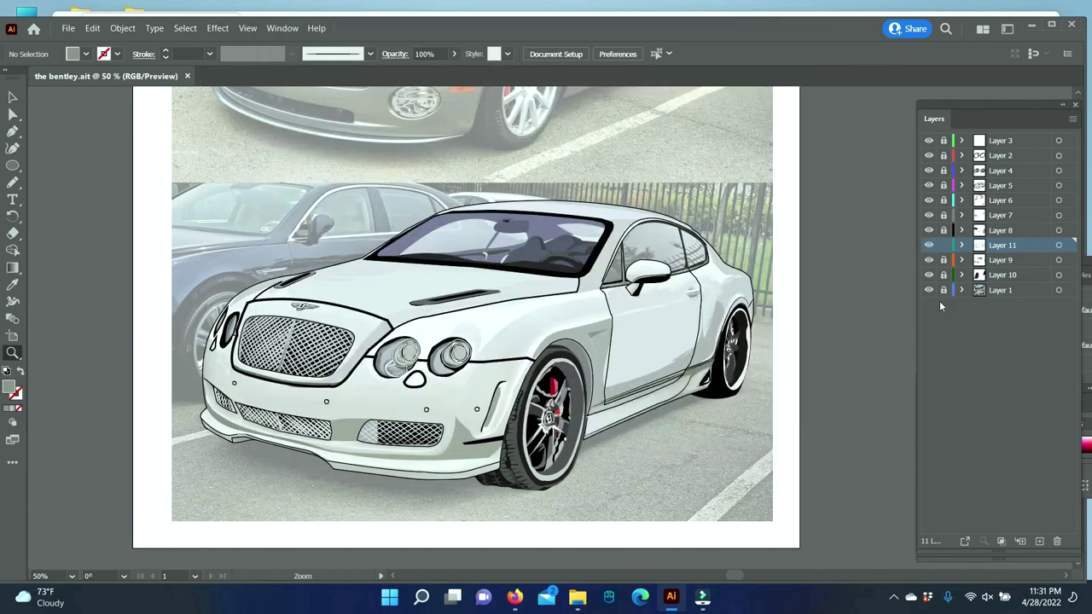
left_click(68, 28)
key("Escape")
key("ctrl+s")
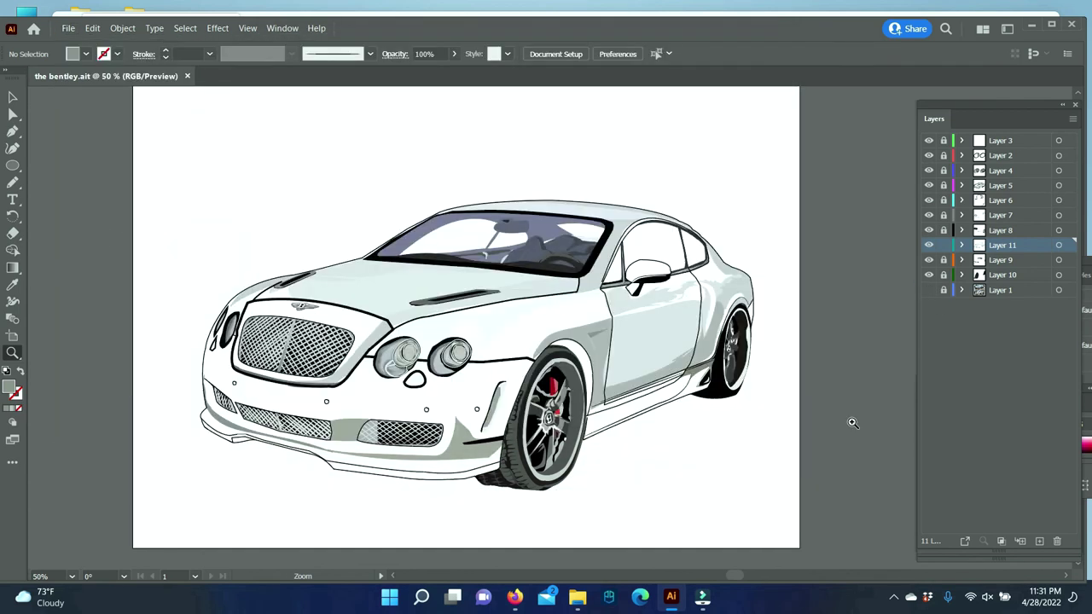
- Zoom in on the windscreen and draw a stroke on the steering wheel
left_click(543, 251)
key("ctrl+minus")
key("ctrl+minus")
key("ctrl+minus")
key("ctrl+minus")
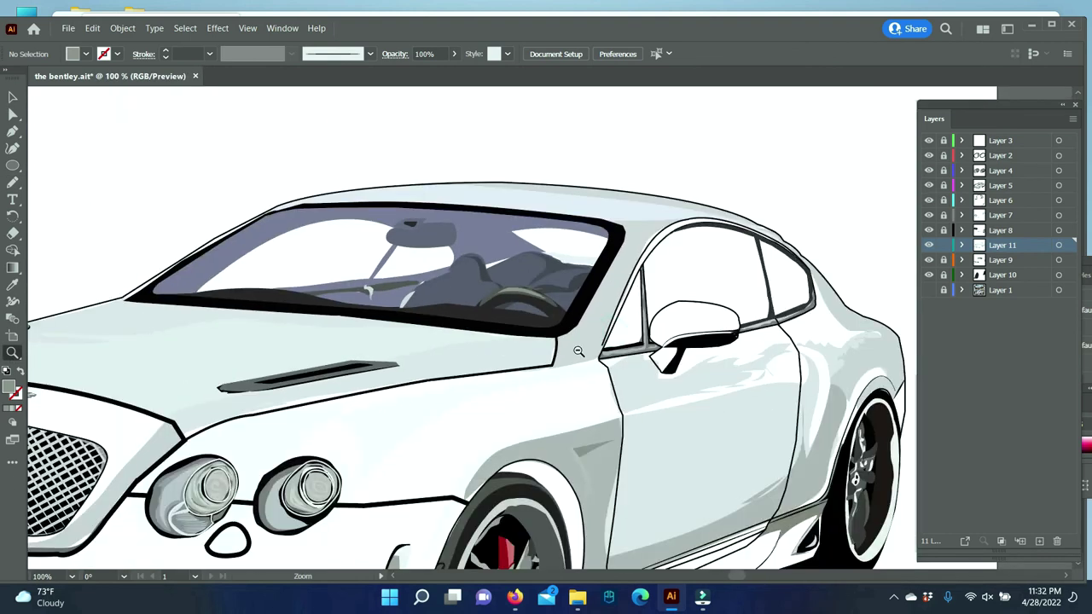
key("ctrl+plus")
key("ctrl+plus")
key("ctrl+plus")
left_click_drag(563, 290, 561, 292)
right_click(516, 300)
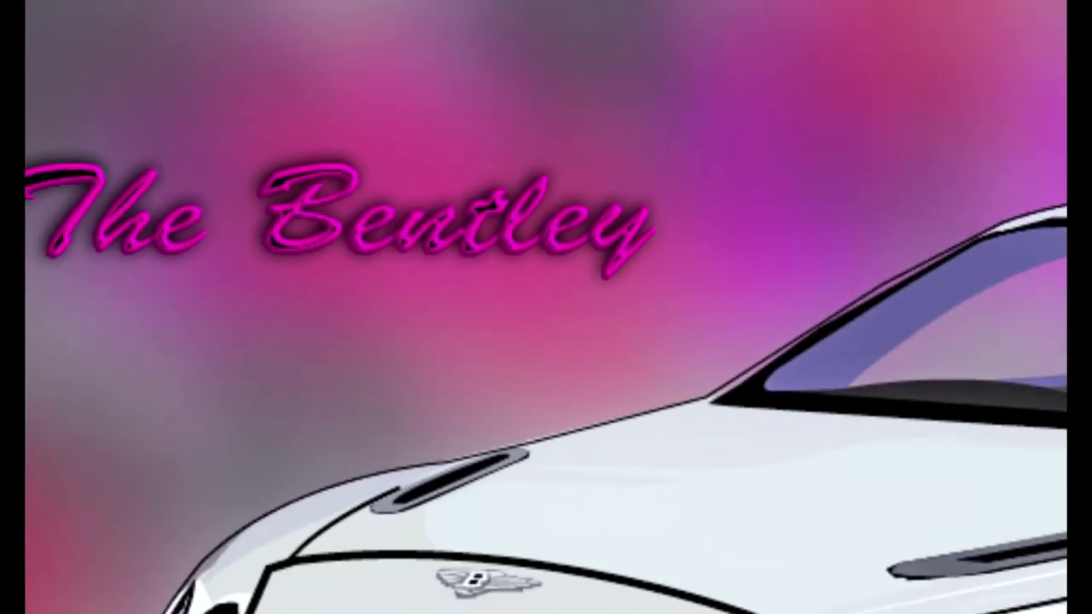